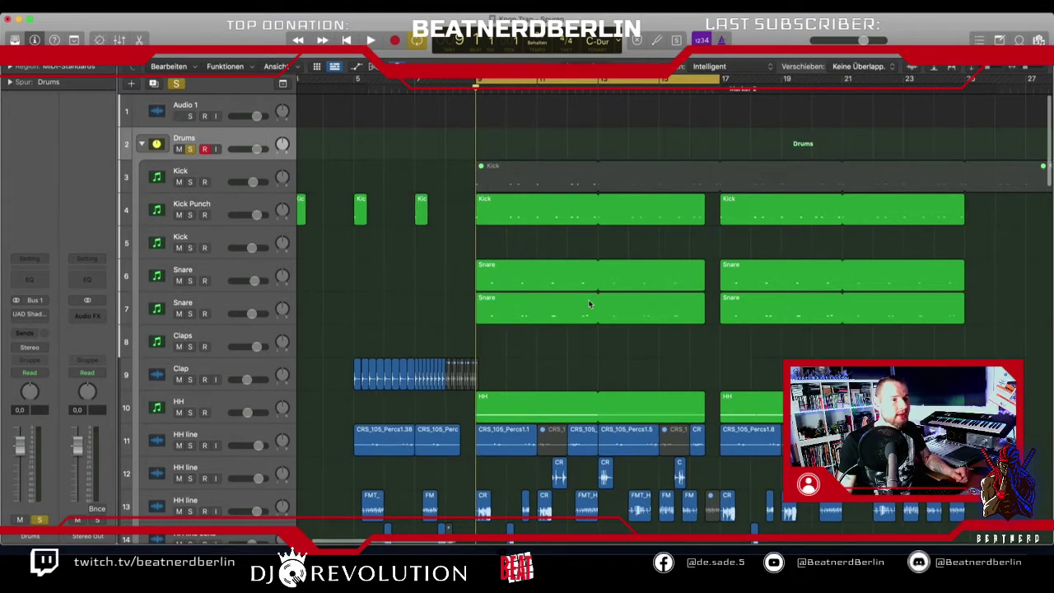
# Look over the tracks down to the vocal stack and switch off the cycle range over bars 9 to 17.
pyautogui.scroll(-10, 588, 304)
pyautogui.scroll(-12, 589, 305)
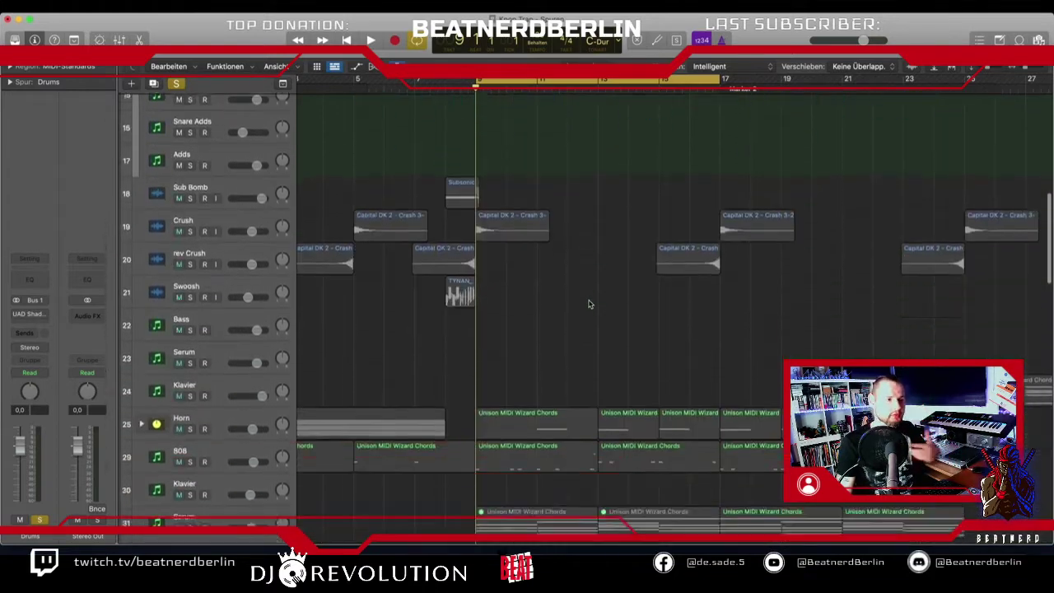
pyautogui.scroll(-10, 589, 305)
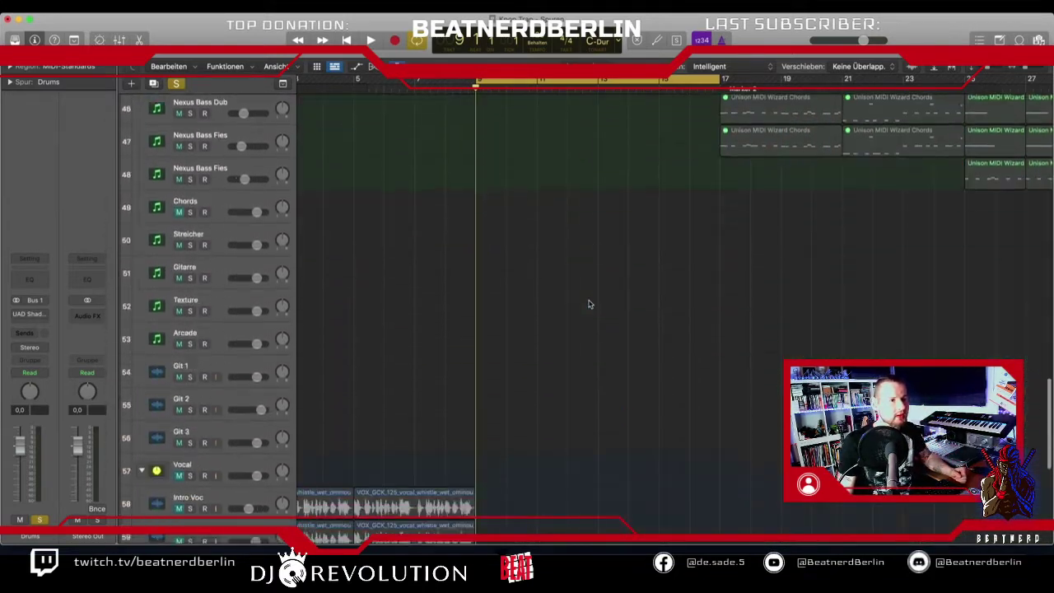
pyautogui.scroll(3, 589, 303)
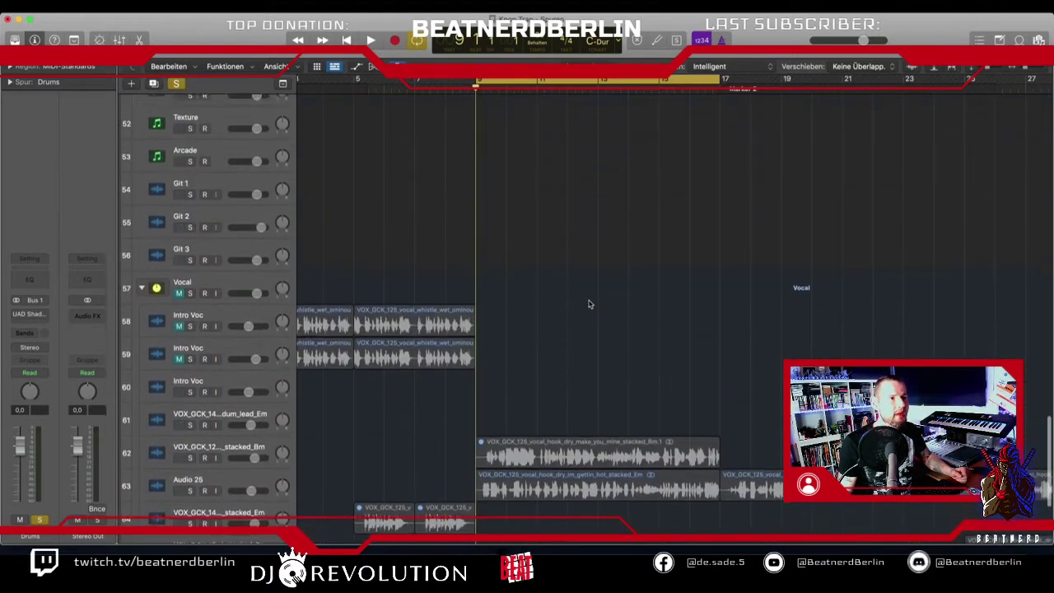
pyautogui.click(588, 79)
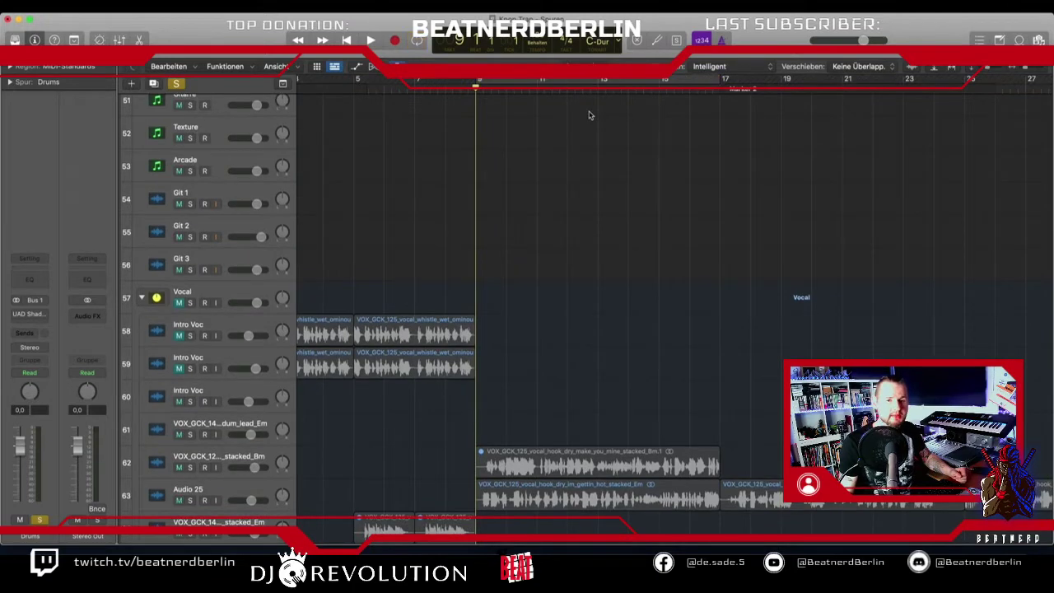
# Clear the solo on the Drums stack and return the playhead to the start of the project.
pyautogui.hscroll(-5, 587, 181)
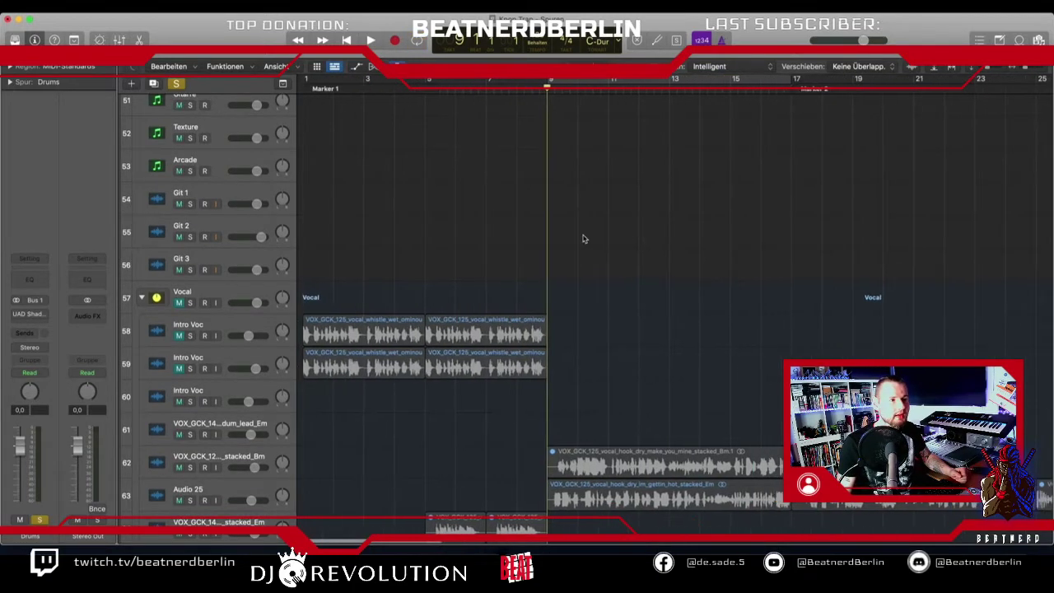
pyautogui.scroll(4, 583, 238)
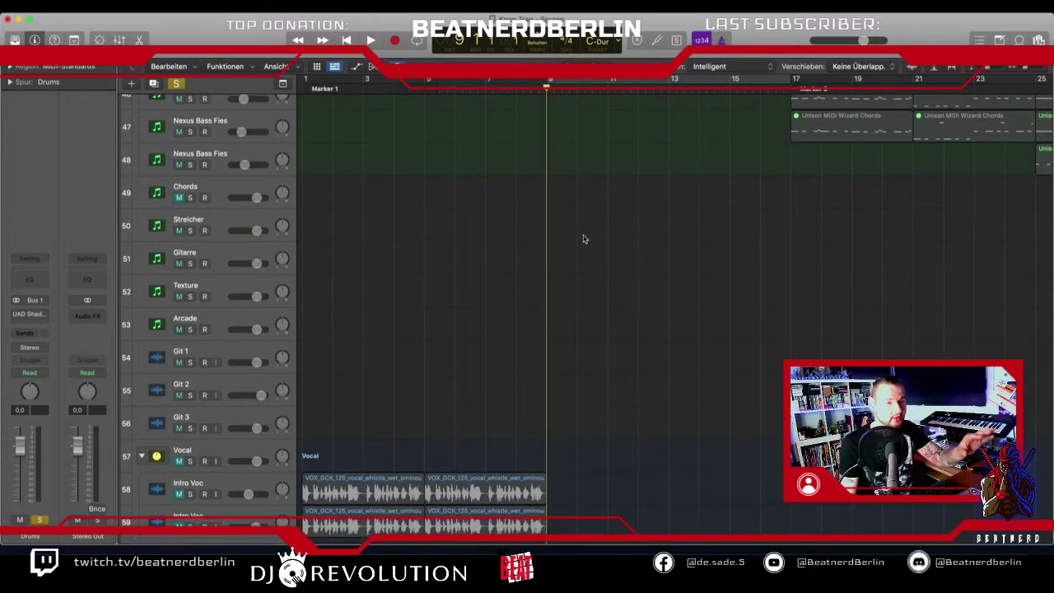
pyautogui.scroll(7, 568, 232)
pyautogui.scroll(15, 544, 227)
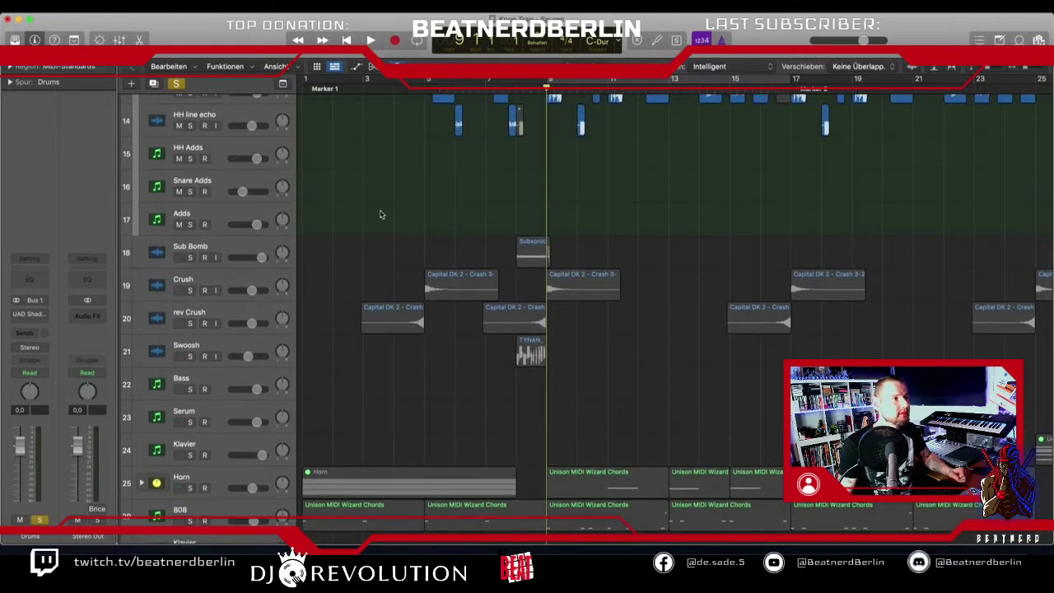
pyautogui.click(174, 81)
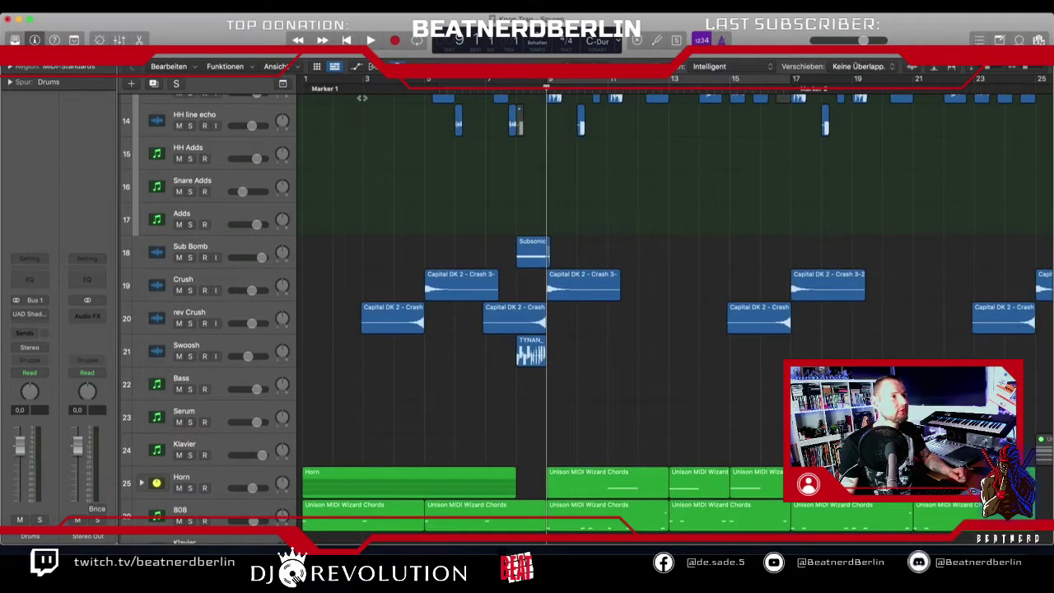
pyautogui.press('Return')
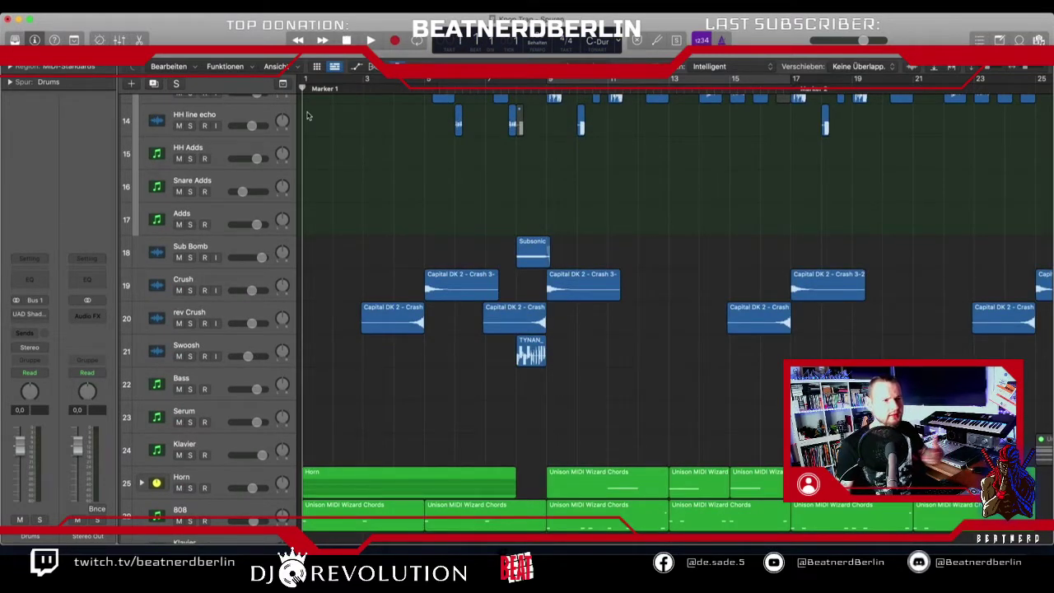
# Reduce the track height and examine the vocal tracks across roughly the first 33 bars of the arrangement.
pyautogui.scroll(-3, 318, 338)
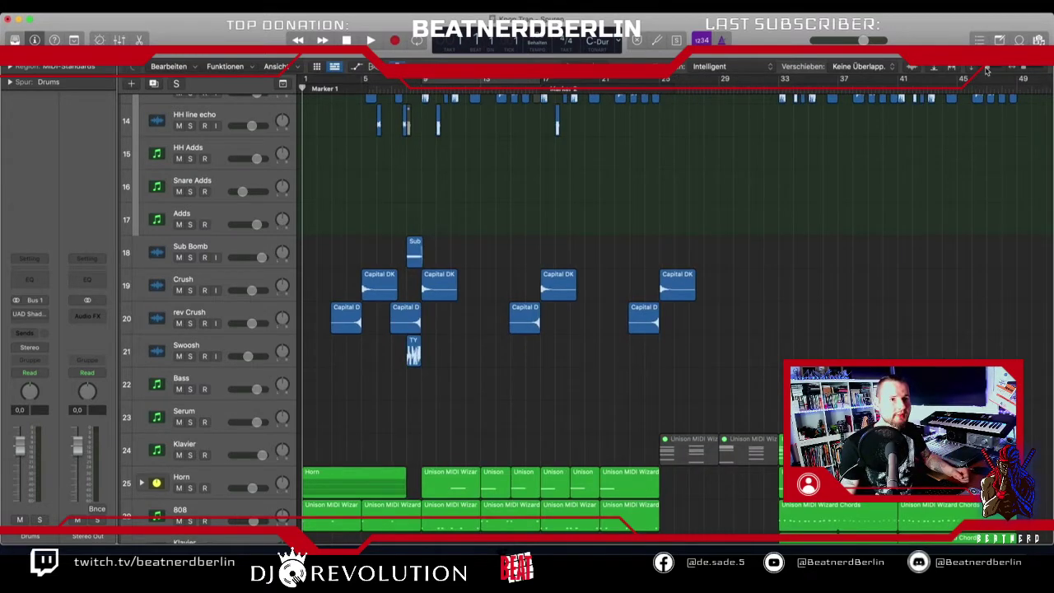
pyautogui.press('super+Up')
pyautogui.scroll(-20, 770, 217)
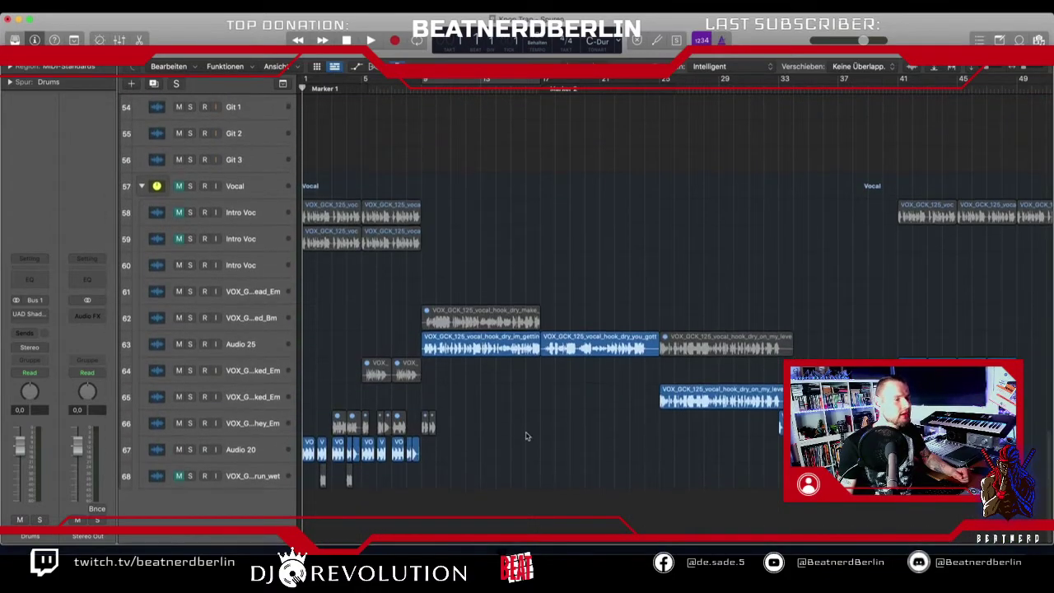
pyautogui.press('super+Right')
pyautogui.press('super+Right')
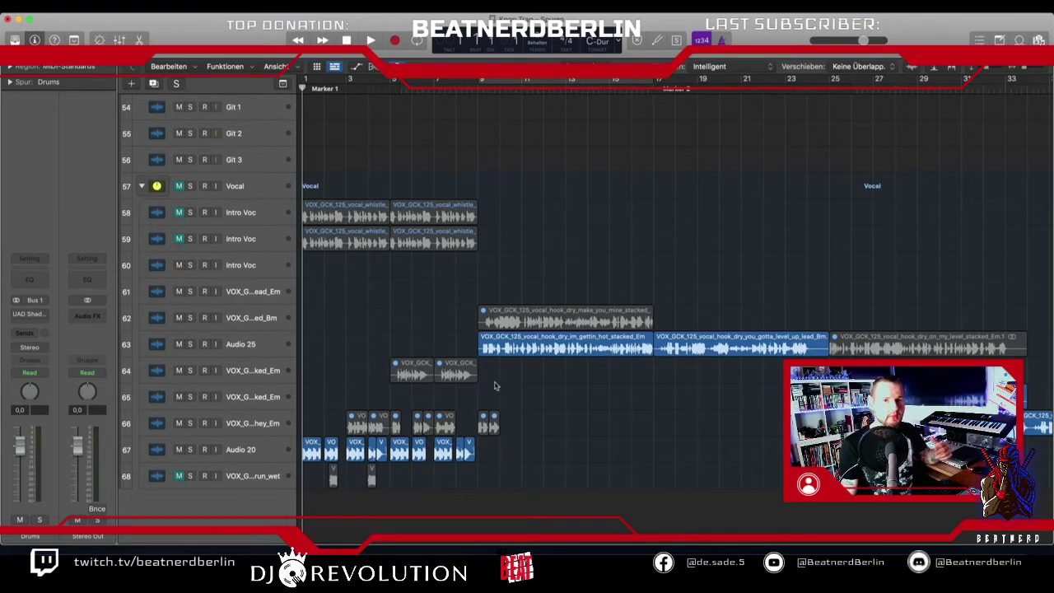
pyautogui.scroll(5, 536, 346)
pyautogui.scroll(-5, 537, 346)
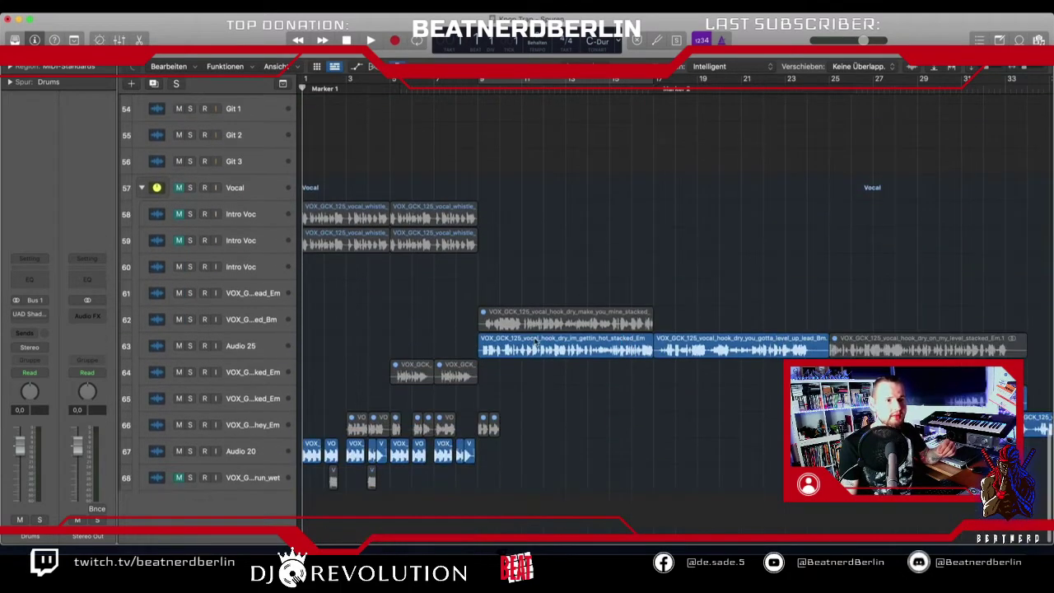
# Review the instrument tracks and play the song from the start to about bar 11.
pyautogui.scroll(15, 536, 342)
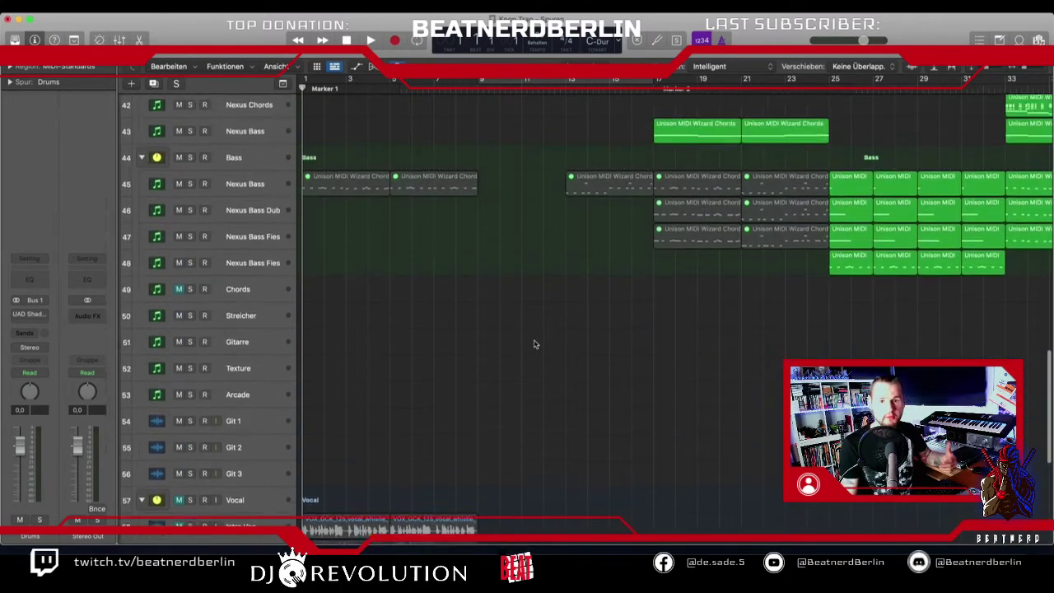
pyautogui.scroll(3, 531, 339)
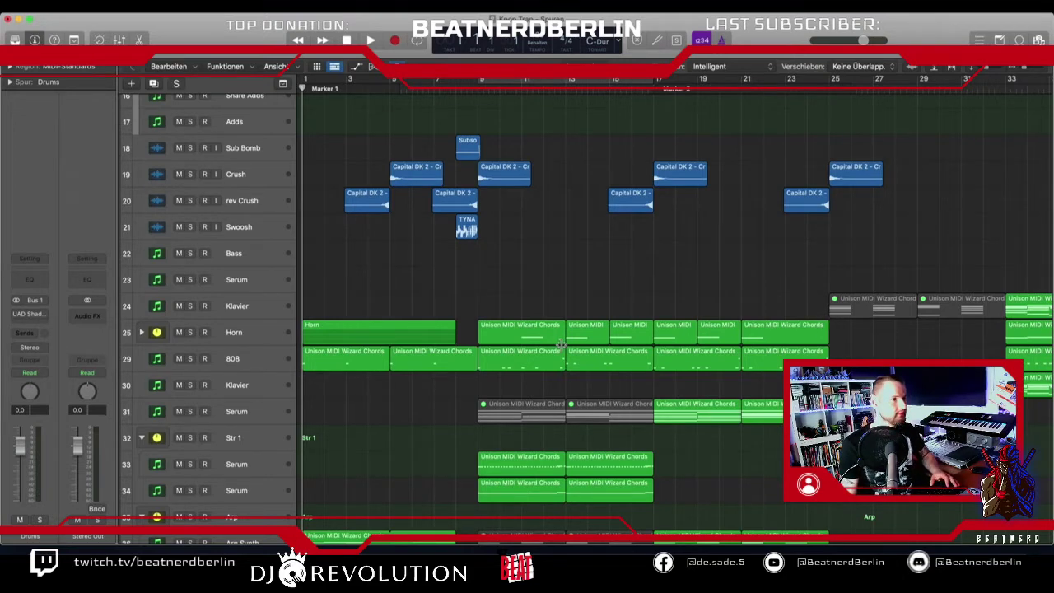
pyautogui.press('space')
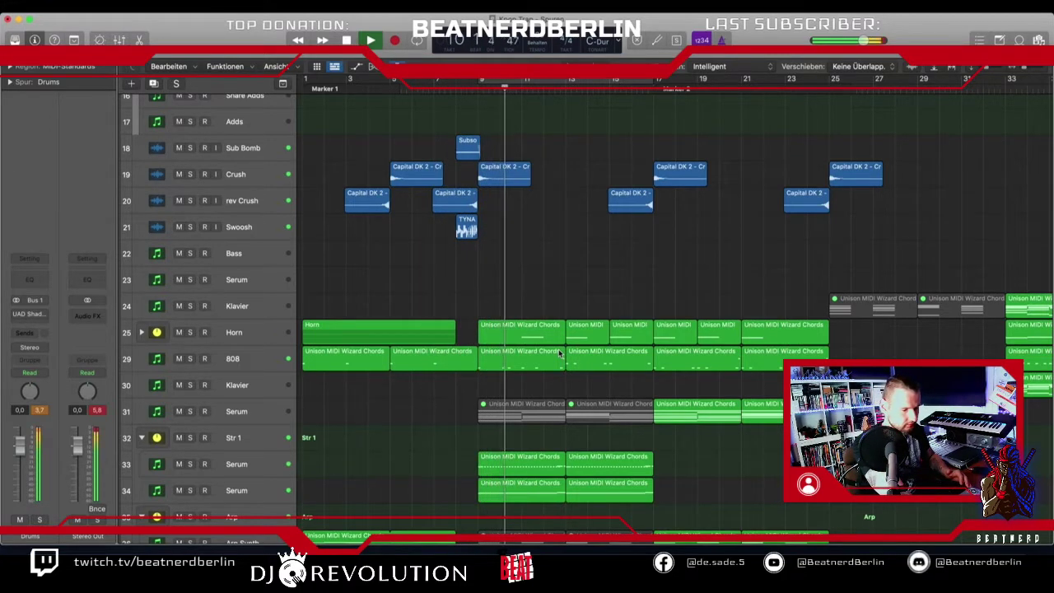
pyautogui.press('space')
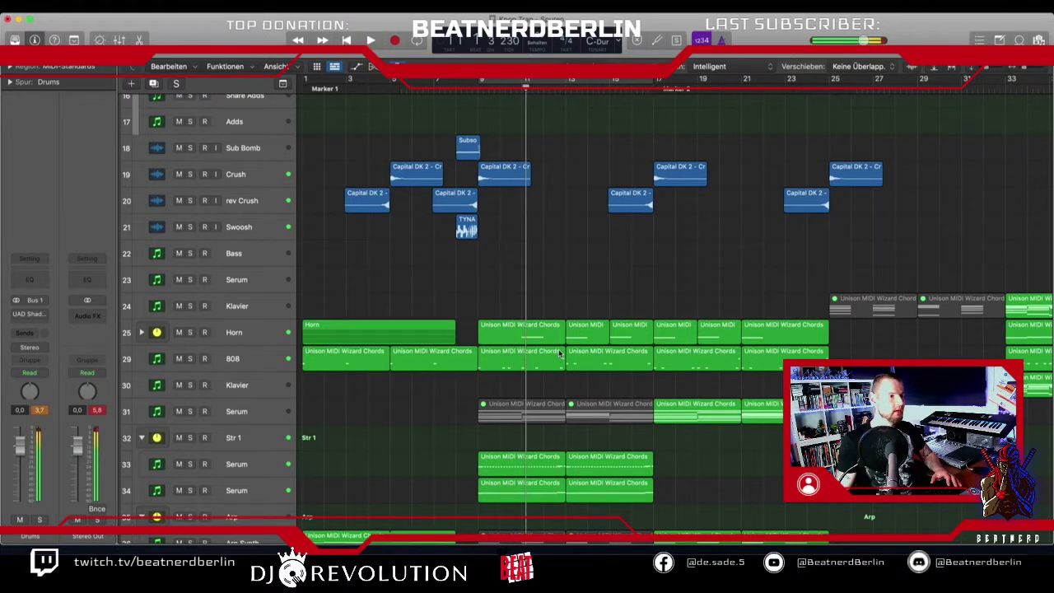
# Unmute the Vocal track stack and play the song from the start to about bar 22.
pyautogui.scroll(-15, 598, 405)
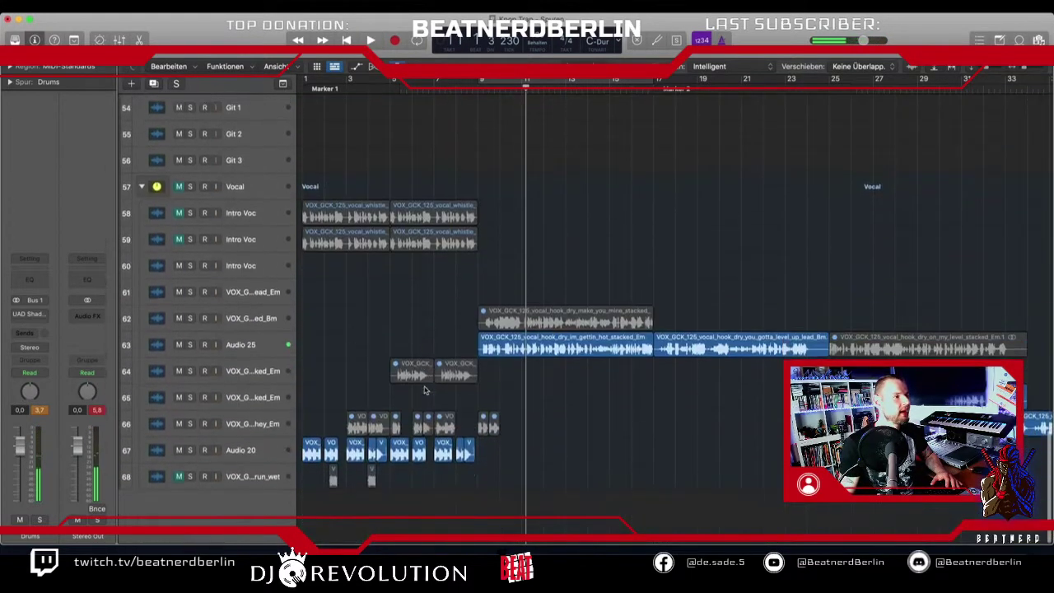
pyautogui.click(180, 187)
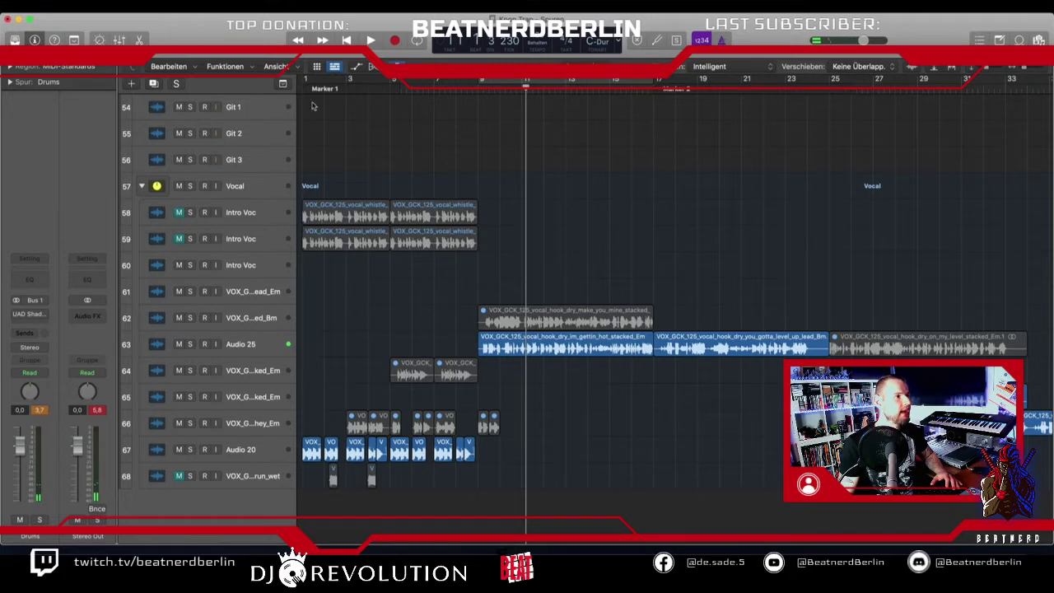
pyautogui.click(380, 78)
pyautogui.press('Return')
pyautogui.press('space')
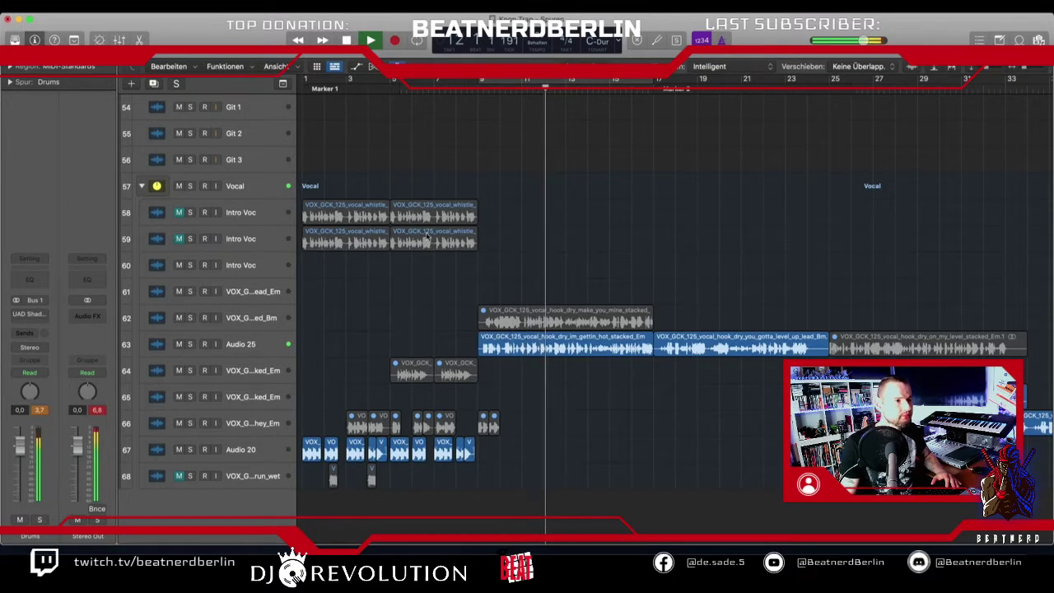
pyautogui.scroll(2, 470, 247)
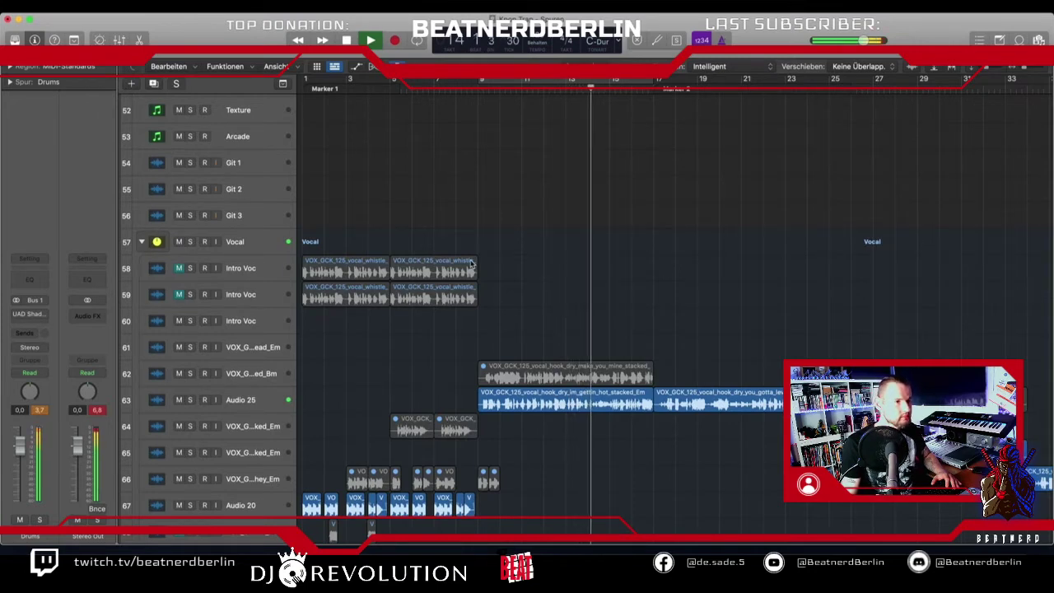
pyautogui.hscroll(5, 471, 264)
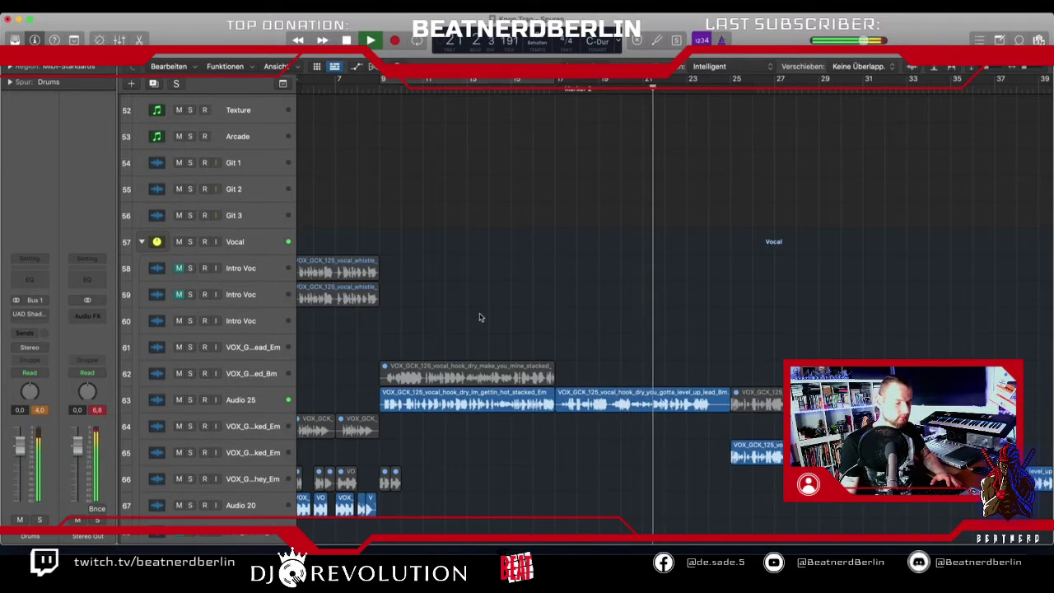
pyautogui.press('space')
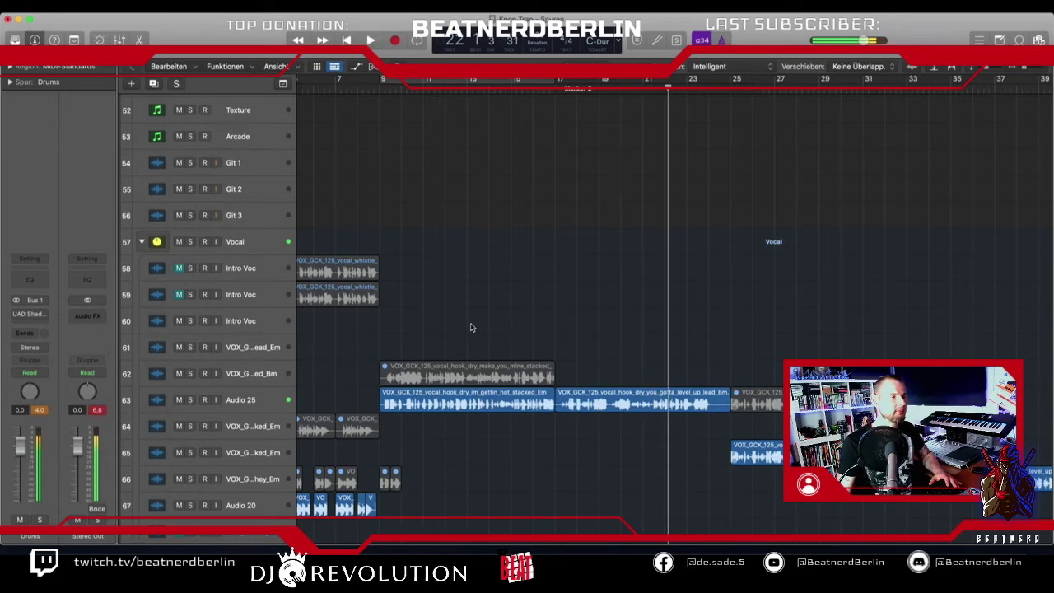
# Check the Sonarworks Reference 4 window for the active speaker calibration and close it.
pyautogui.hscroll(-3, 471, 327)
pyautogui.scroll(10, 471, 328)
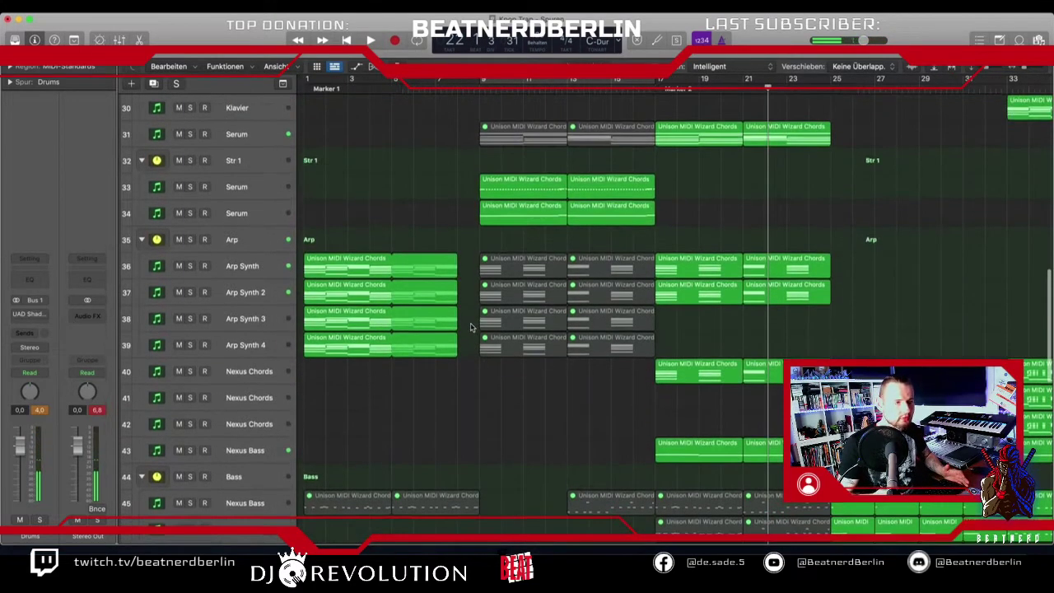
pyautogui.press('super+Tab')
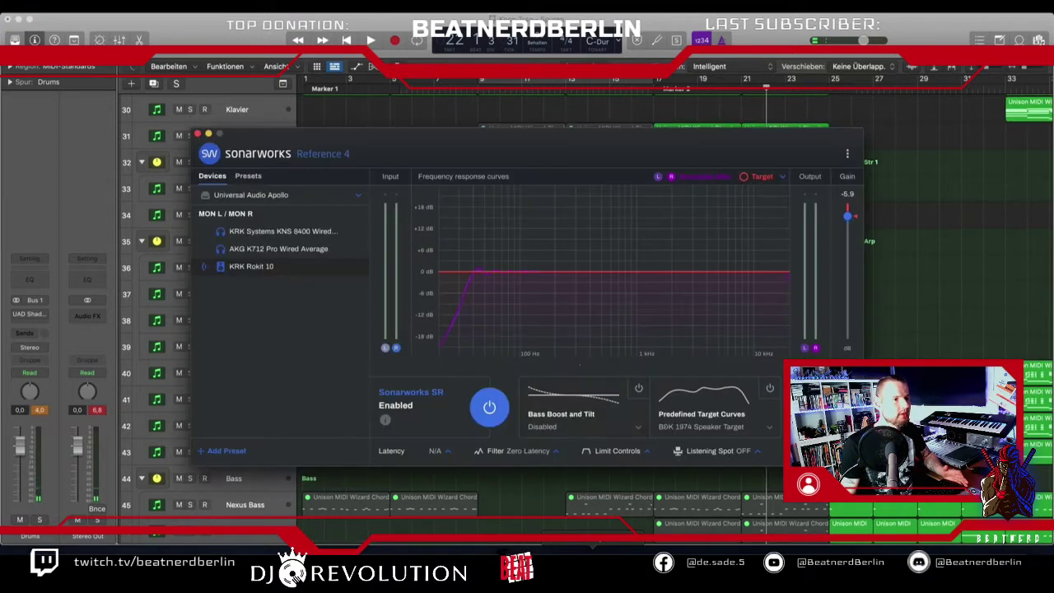
pyautogui.click(198, 134)
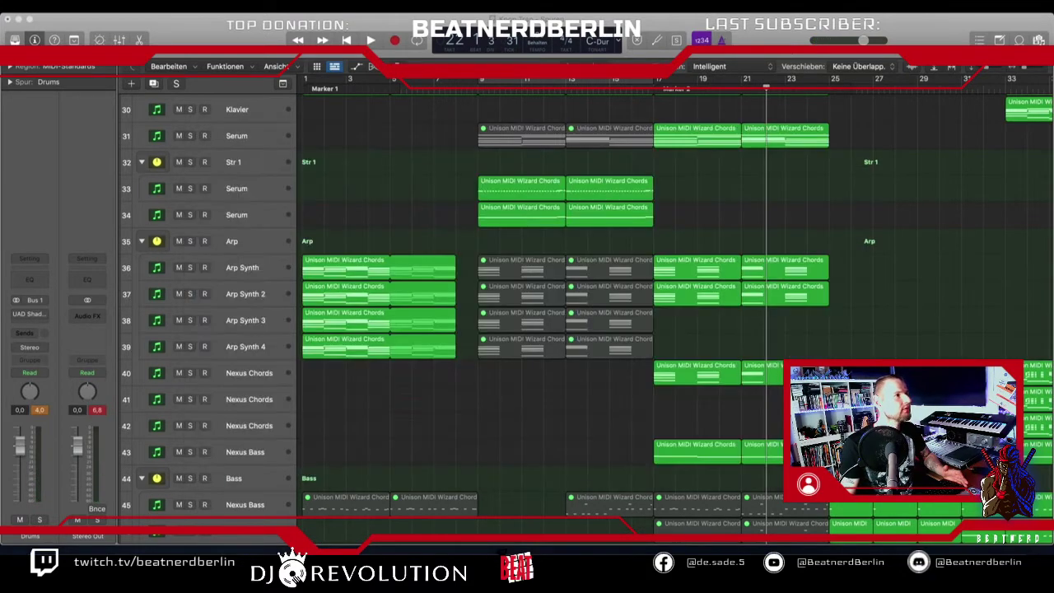
# Set the audio output device to Sonarworks Systemwide in Logic Pro's audio settings, apply the change and close the settings.
pyautogui.click(59, 8)
pyautogui.moveTo(82, 36)
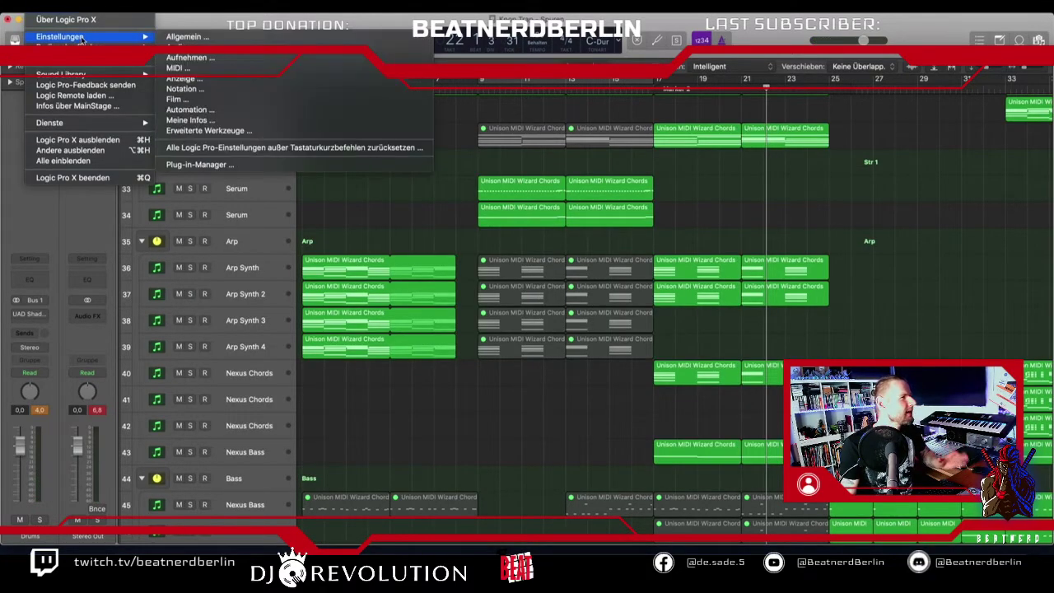
pyautogui.click(186, 47)
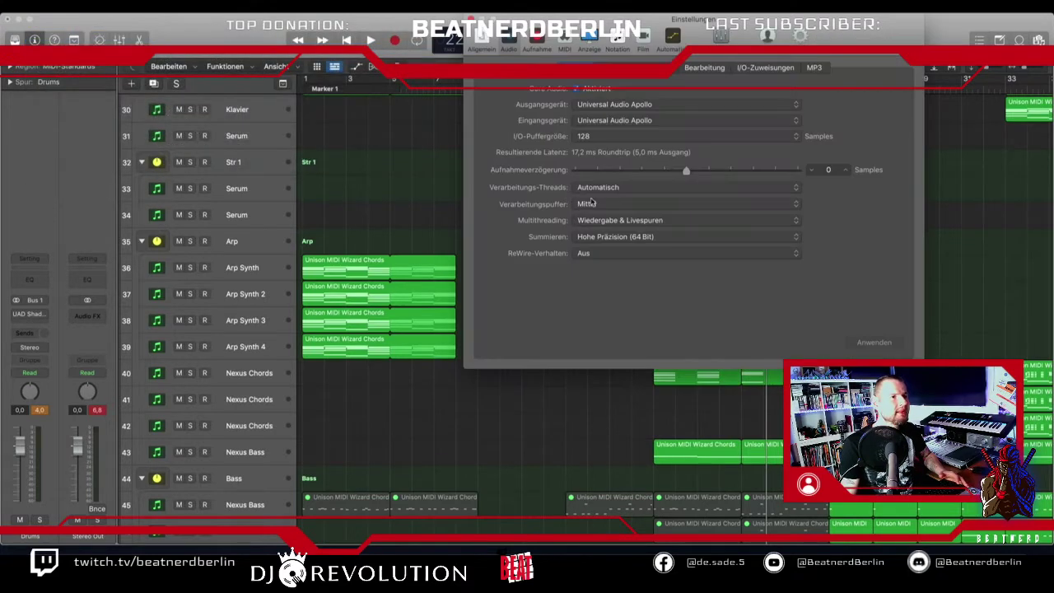
pyautogui.click(605, 116)
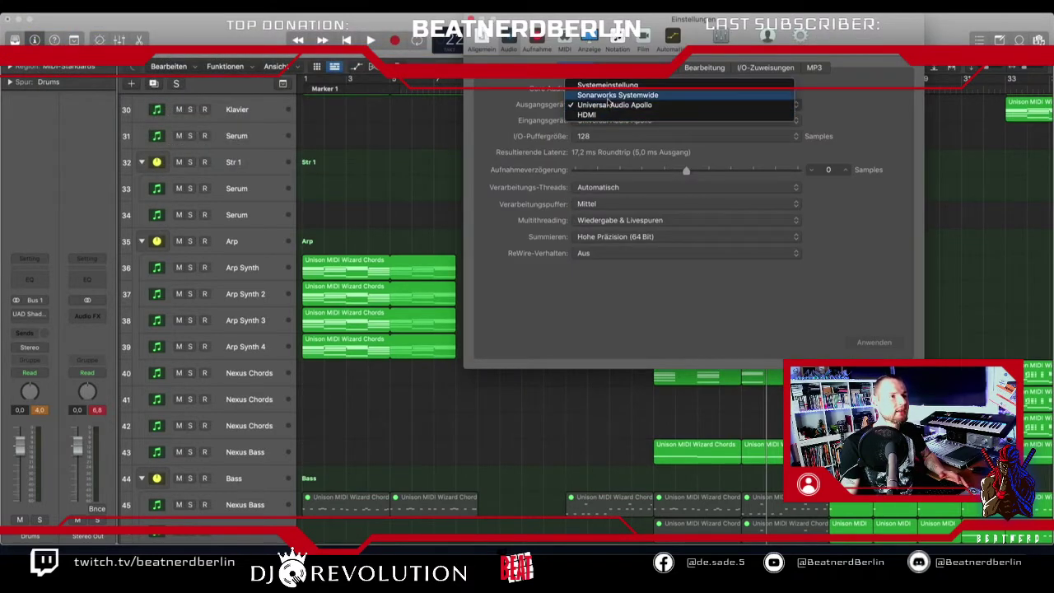
pyautogui.click(607, 96)
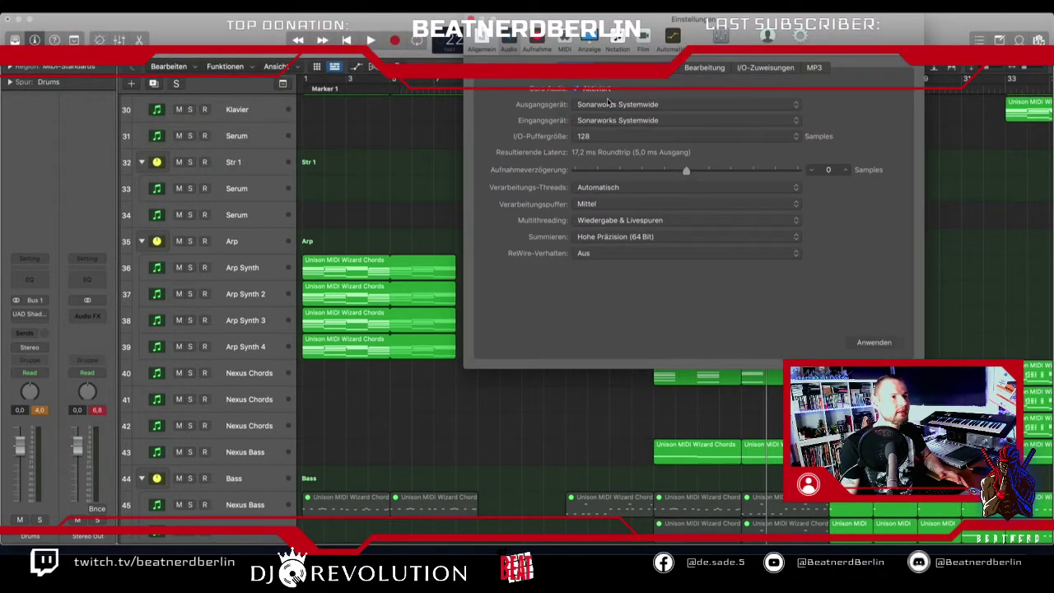
pyautogui.click(885, 345)
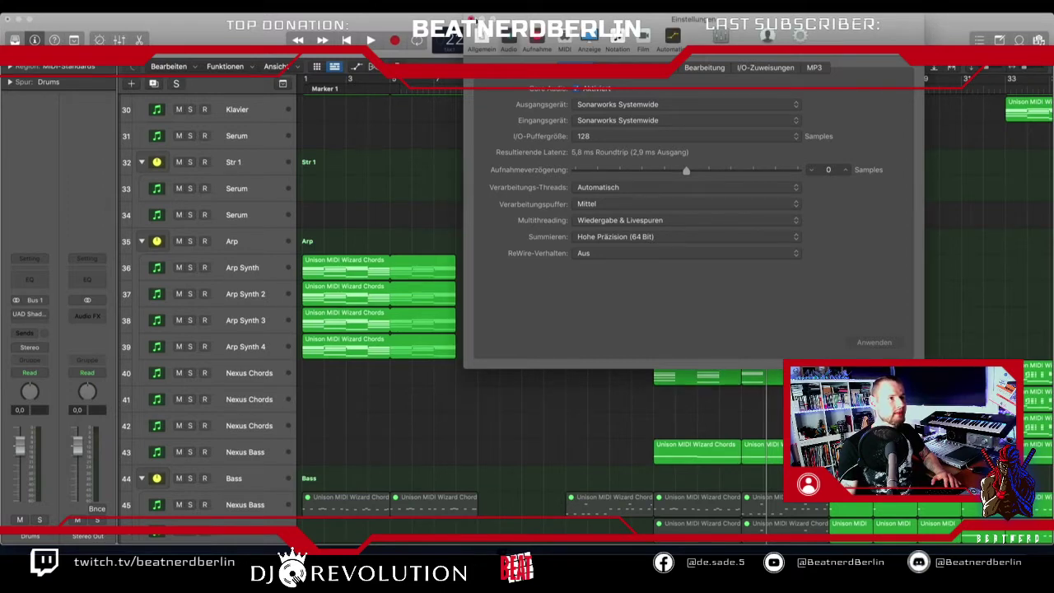
pyautogui.press('super+w')
# Move the playhead back to the start and test playback up to about bar 3.
pyautogui.moveTo(439, 83); pyautogui.dragTo(304, 84)
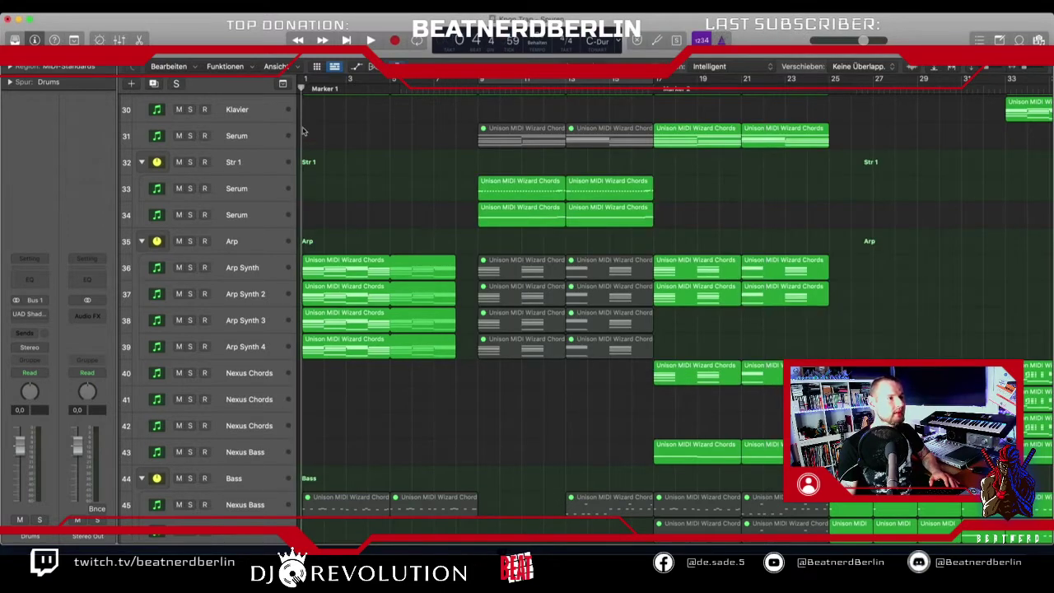
pyautogui.press('space')
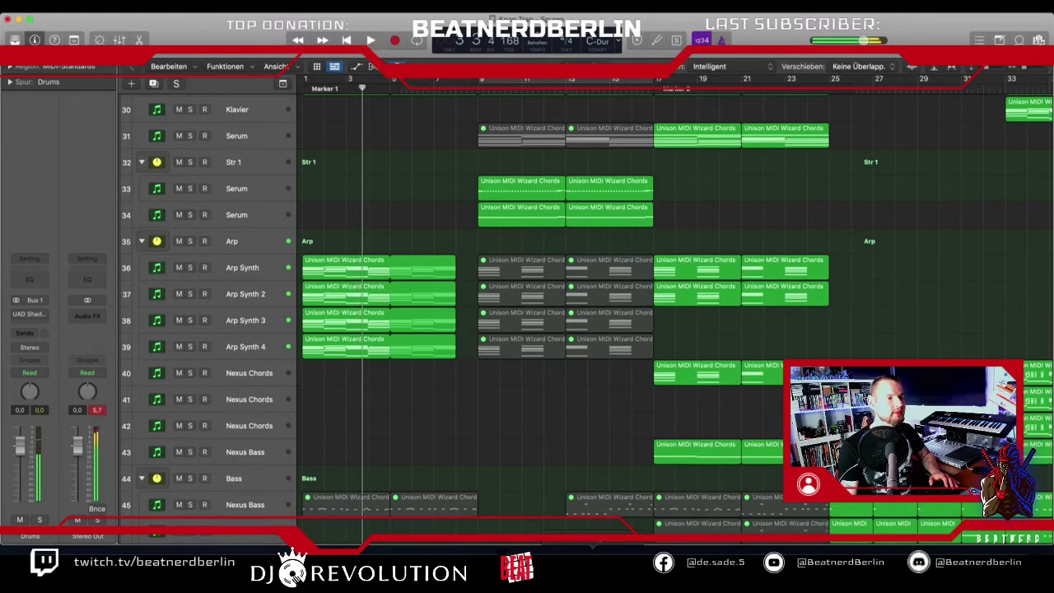
pyautogui.press('space')
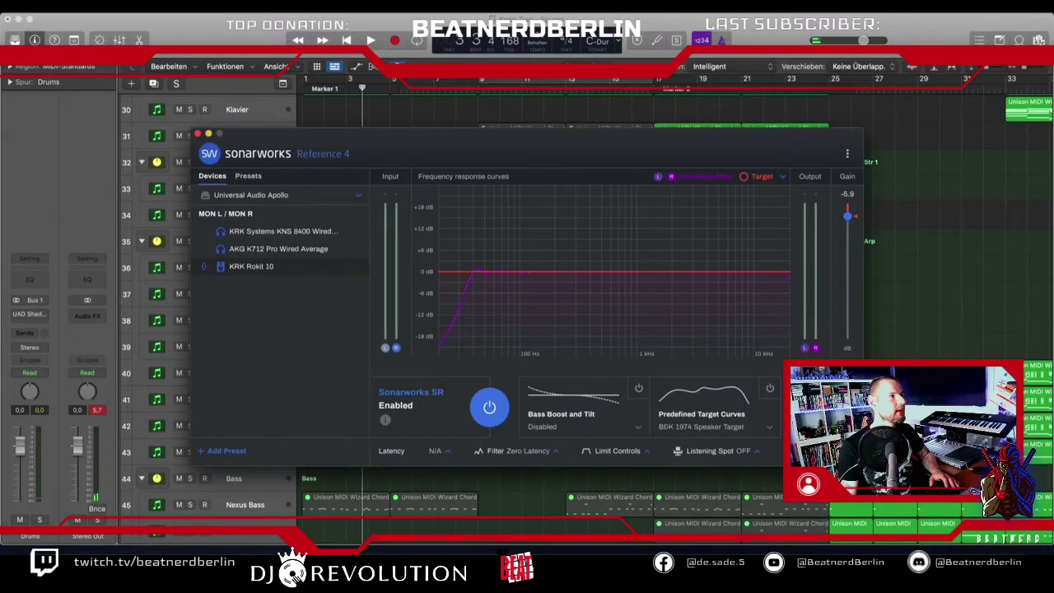
pyautogui.click(66, 15)
pyautogui.click(11, 5)
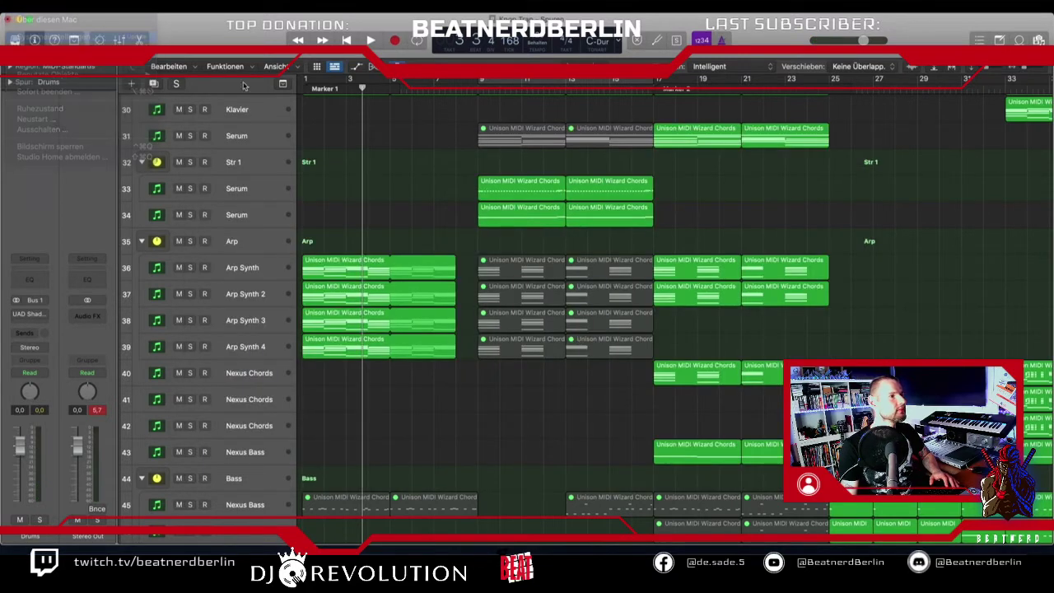
# Check the sound settings in macOS System Preferences and close the window.
pyautogui.click(712, 136)
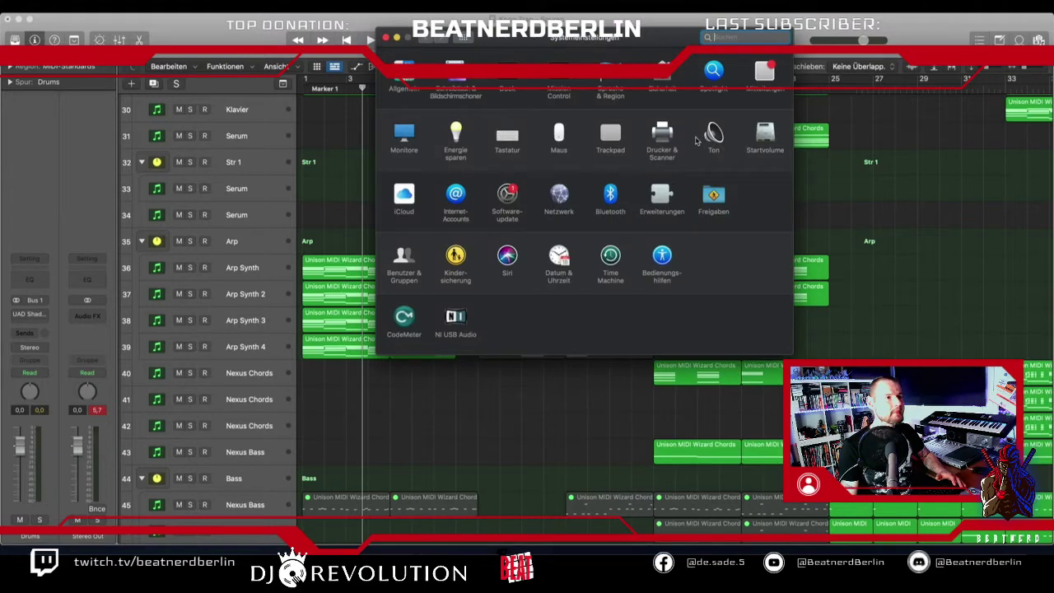
pyautogui.click(386, 38)
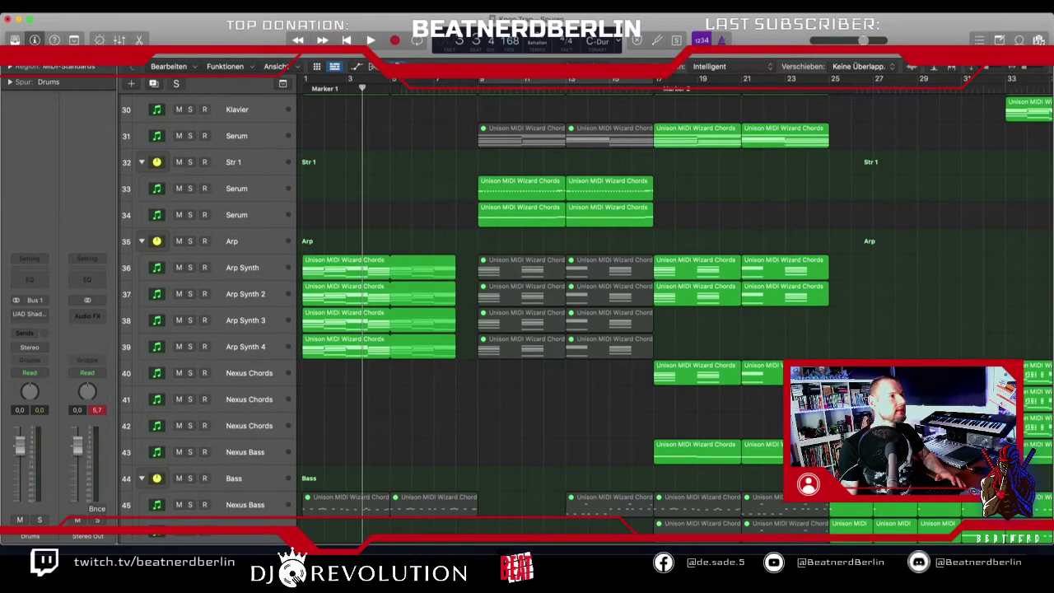
# Reload the Kpop Trap project from the recent documents, saving the changes to the open version.
pyautogui.click(92, 7)
pyautogui.moveTo(165, 51)
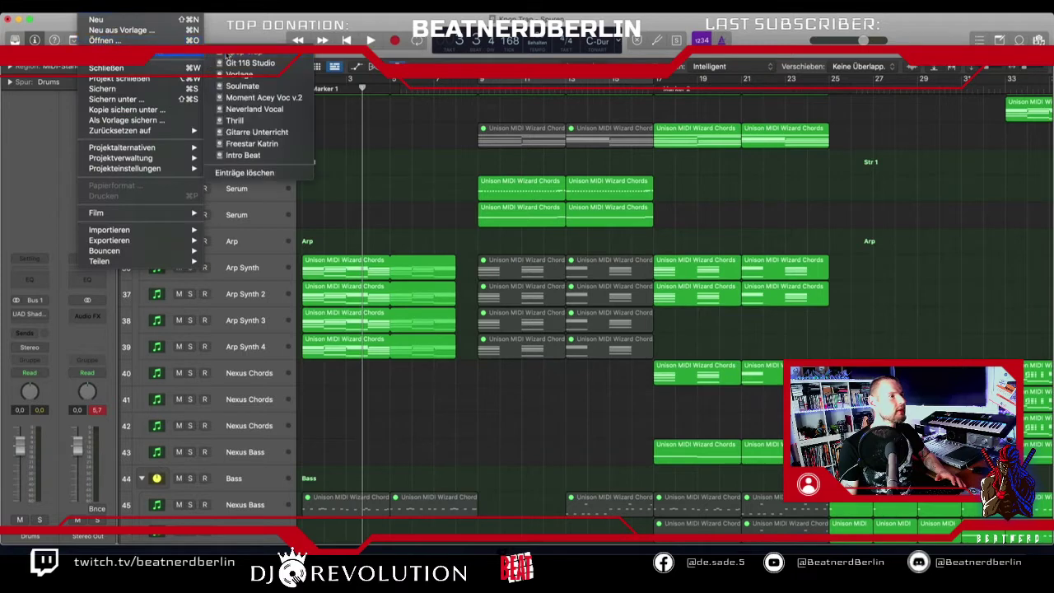
pyautogui.click(229, 55)
pyautogui.click(633, 198)
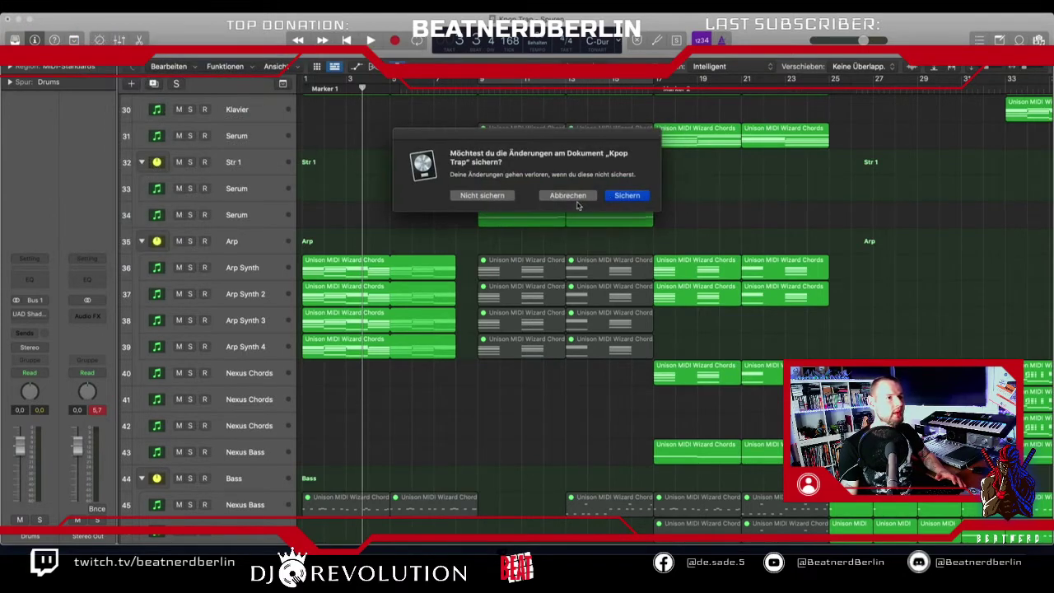
pyautogui.click(627, 196)
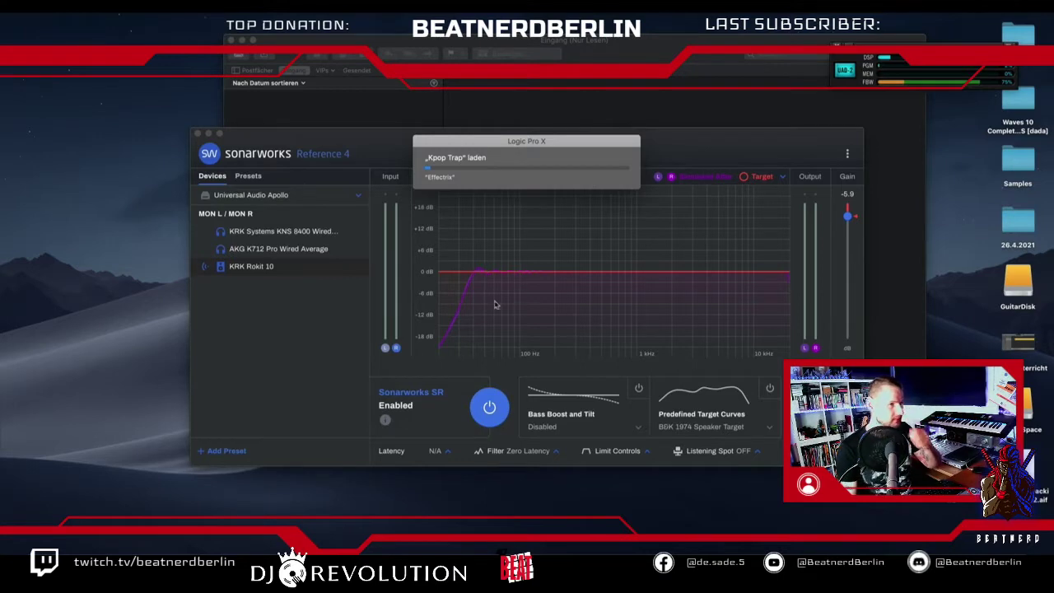
# Compare the KRK Rokit 10 response curves in Sonarworks Reference 4 with calibration disabled and enabled, leave it enabled and close the window.
pyautogui.click(704, 136)
pyautogui.moveTo(704, 136); pyautogui.dragTo(703, 150)
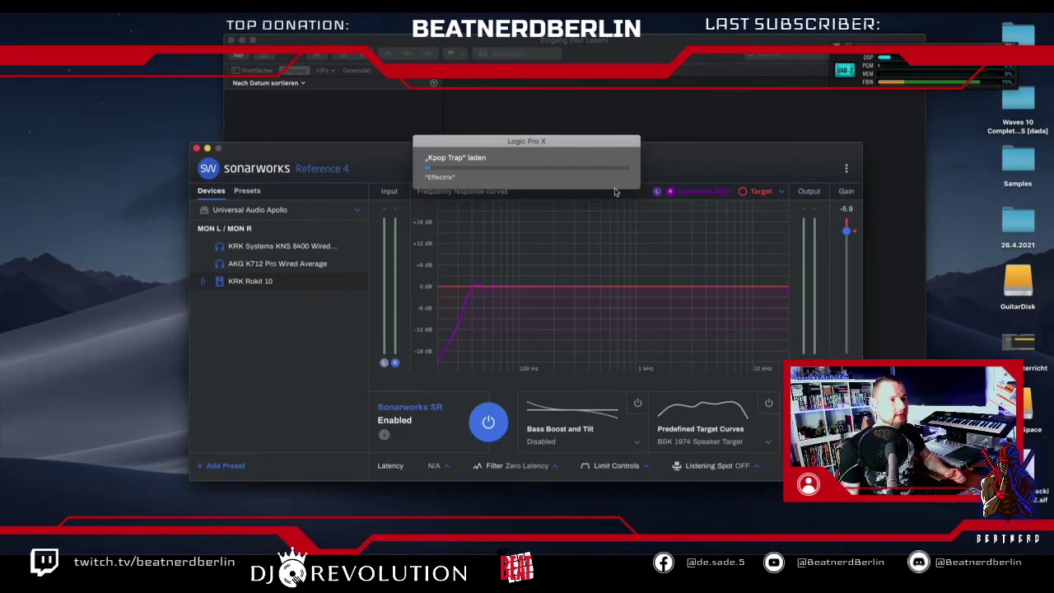
pyautogui.click(489, 420)
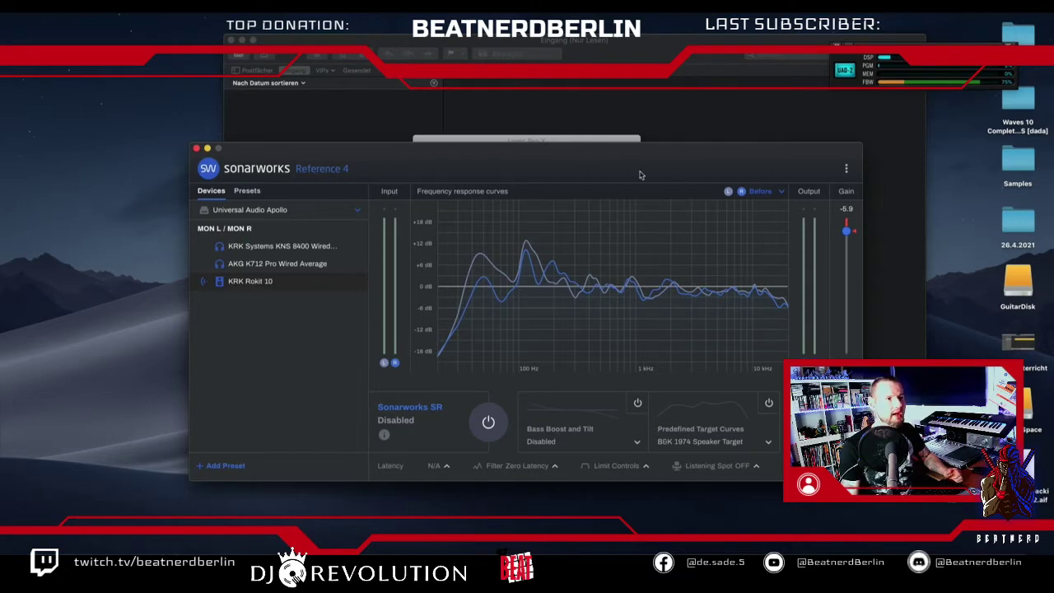
pyautogui.click(516, 288)
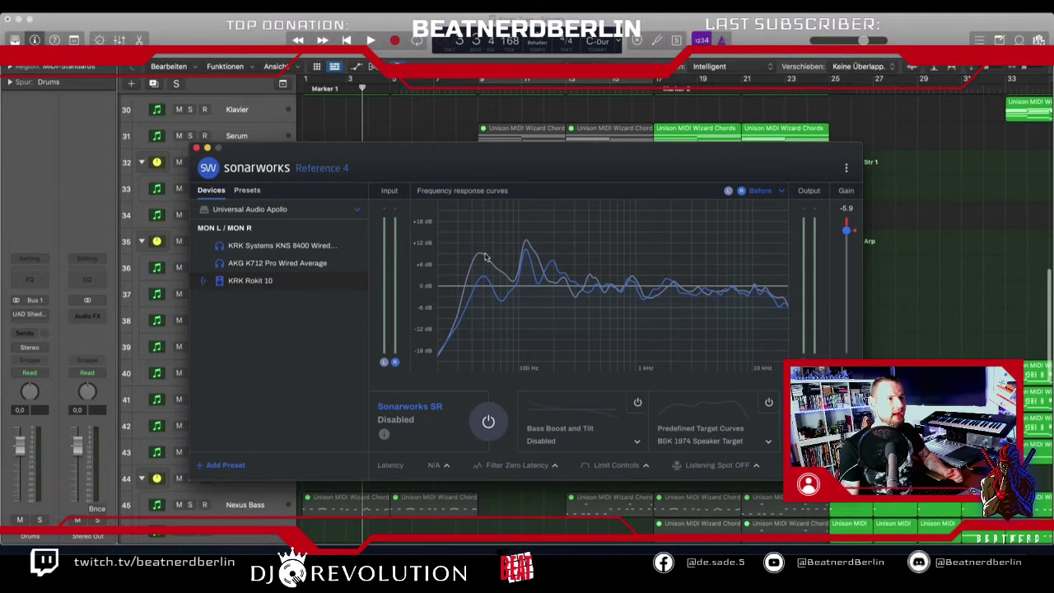
pyautogui.click(488, 421)
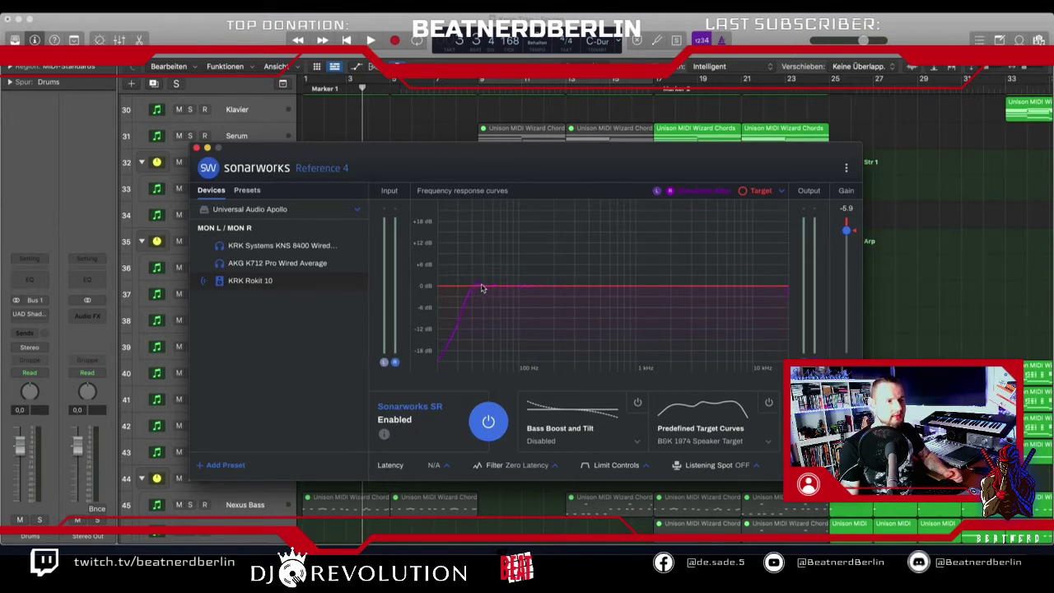
pyautogui.click(491, 414)
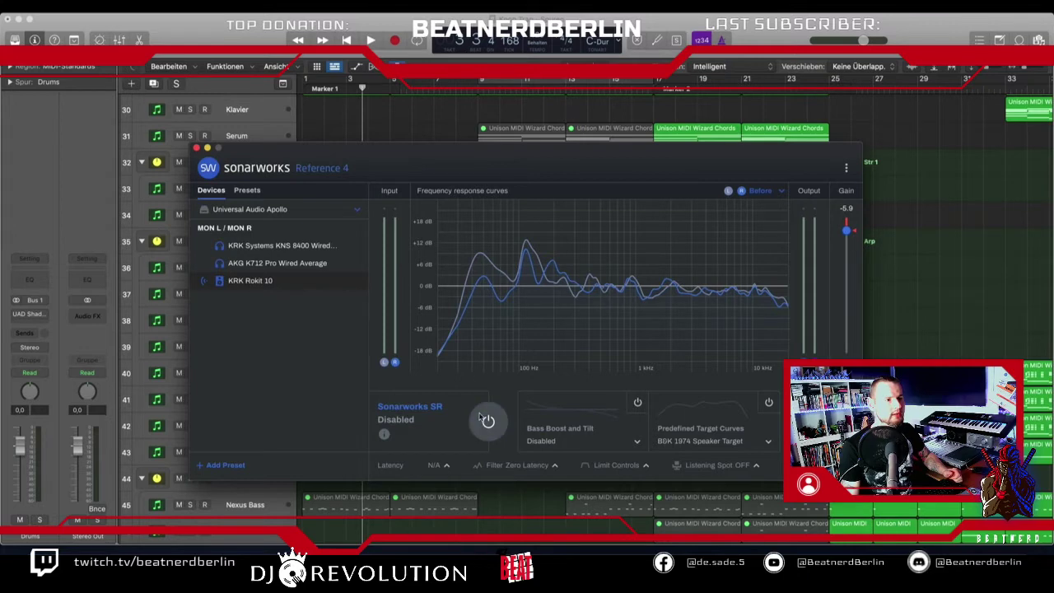
pyautogui.click(486, 418)
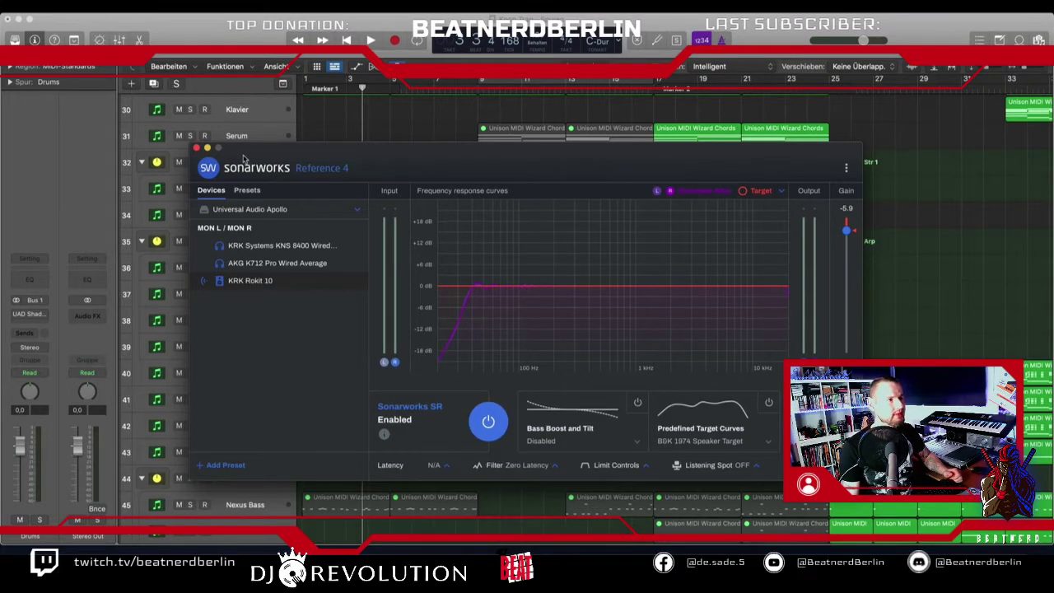
pyautogui.click(197, 148)
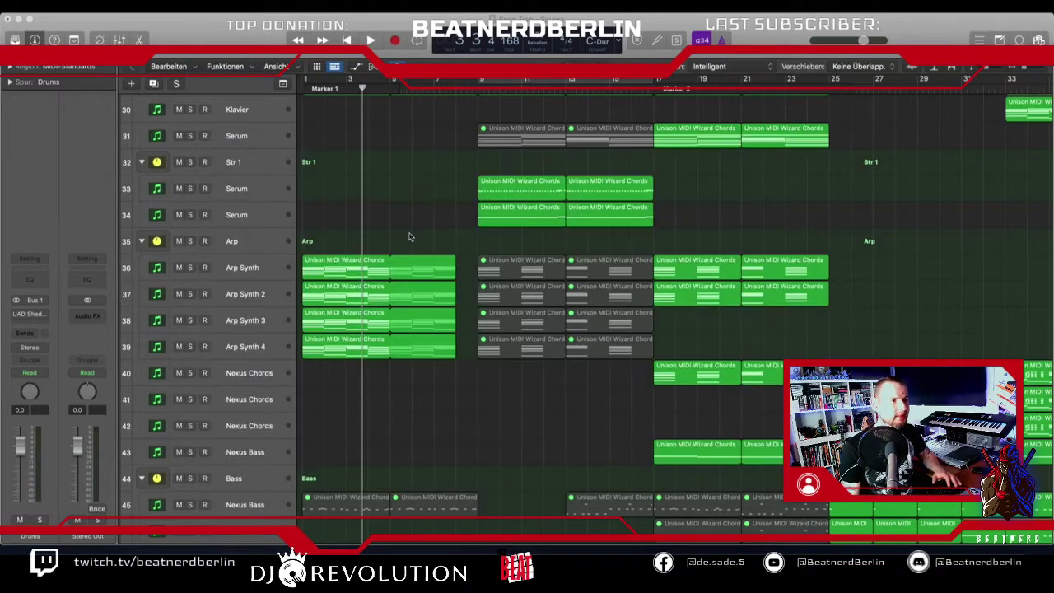
# Return the playhead to the start in Logic Pro and test playback up to about bar 3.
pyautogui.click(334, 89)
pyautogui.press('Return')
pyautogui.press('space')
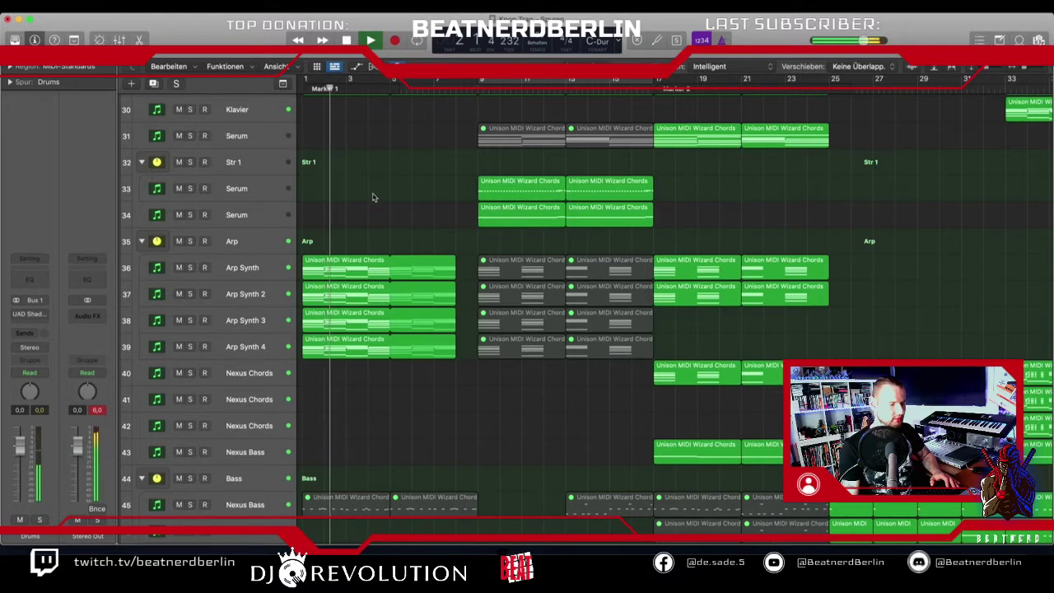
pyautogui.press('space')
# Quit and relaunch Sonarworks Reference 4, and switch back to the Logic Pro arrangement.
pyautogui.press('super+Tab')
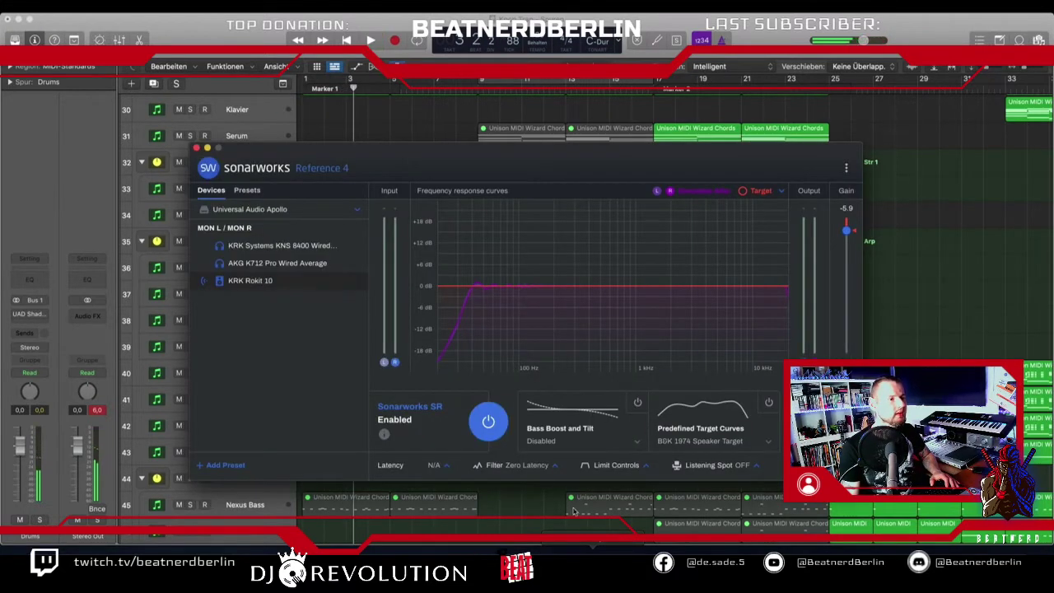
pyautogui.rightClick(593, 550)
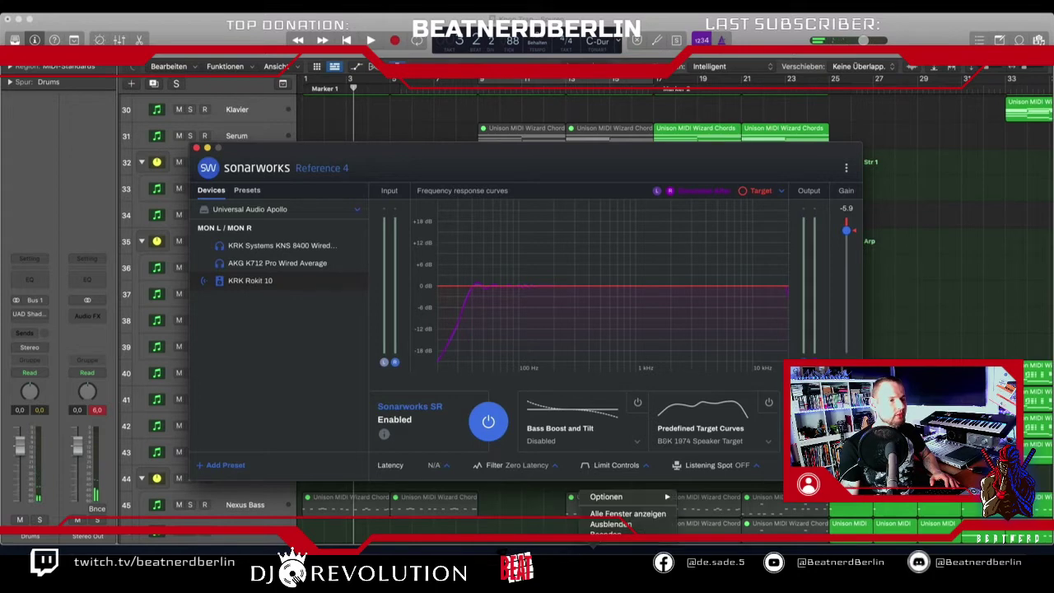
pyautogui.click(609, 533)
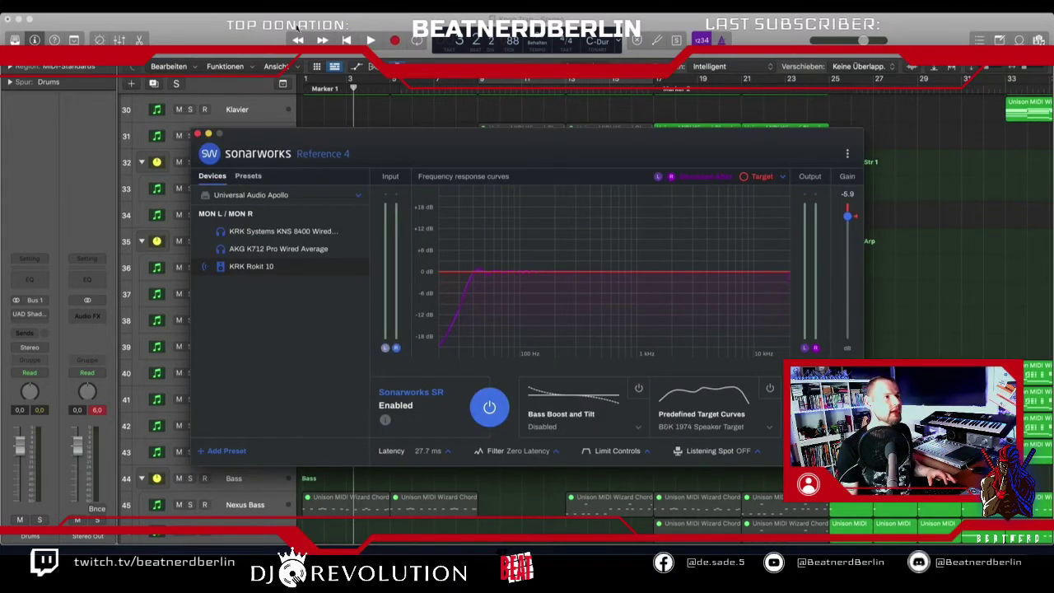
pyautogui.click(346, 121)
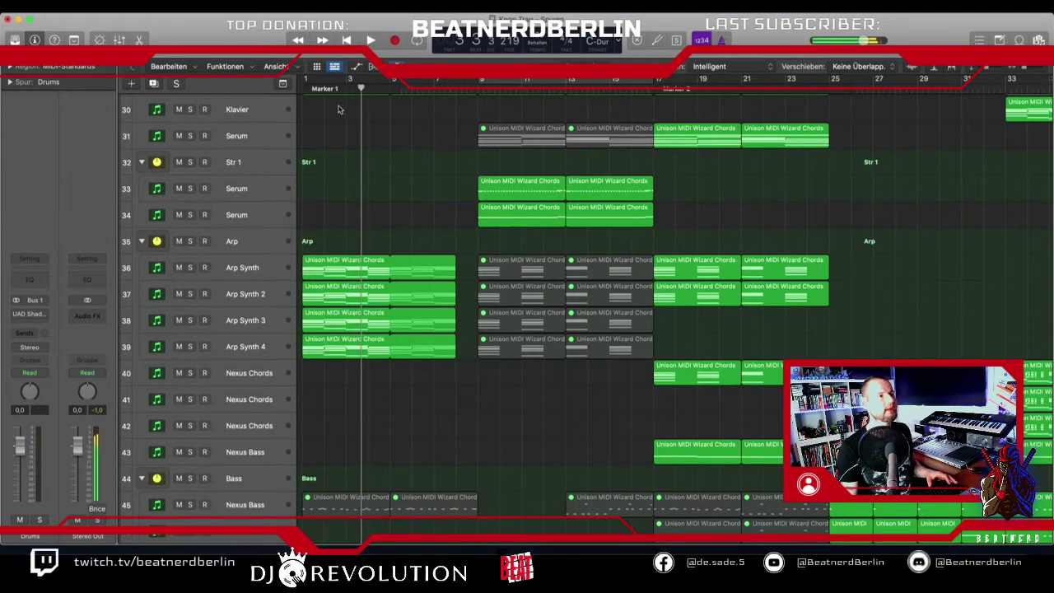
# Play the arrangement from the start to about bar 3 and check the Stereo Out peak level.
pyautogui.press('Return')
pyautogui.press('space')
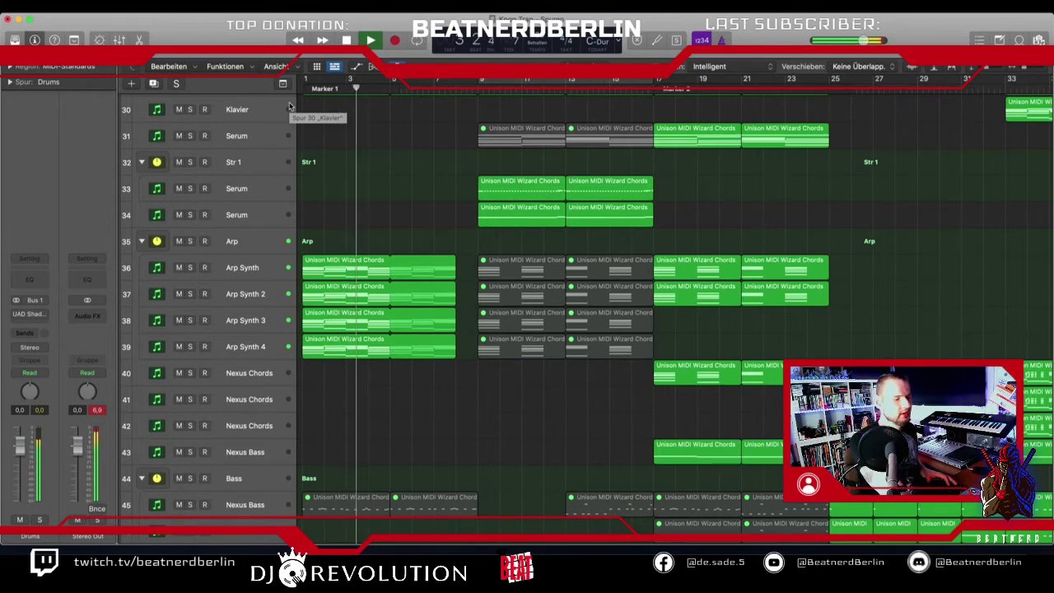
pyautogui.press('space')
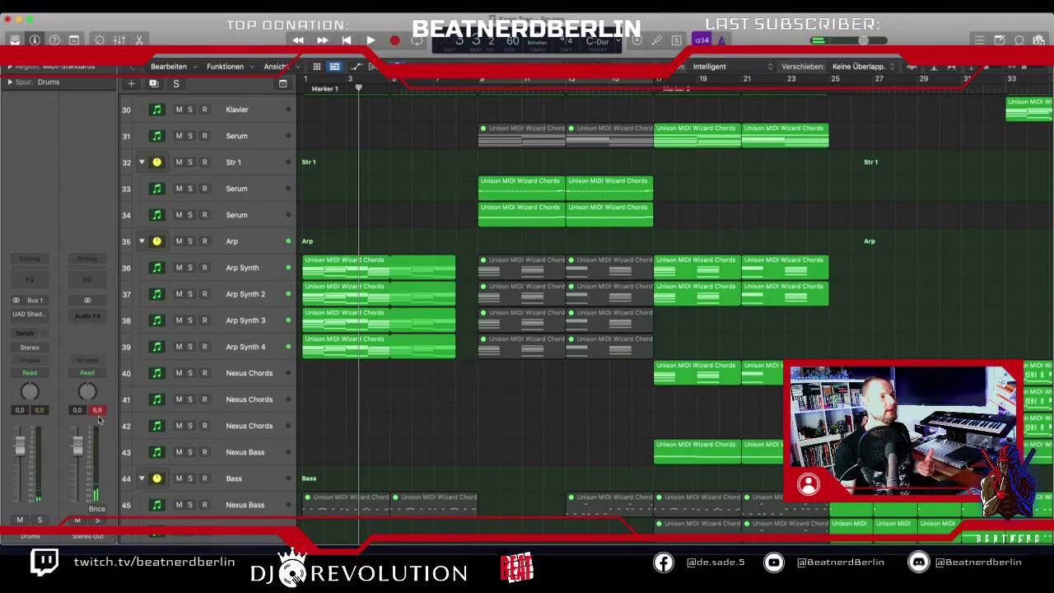
# Solo the Drums stack, enable the cycle range from bar 9 to 17 and play it to about bar 11.
pyautogui.scroll(15, 456, 333)
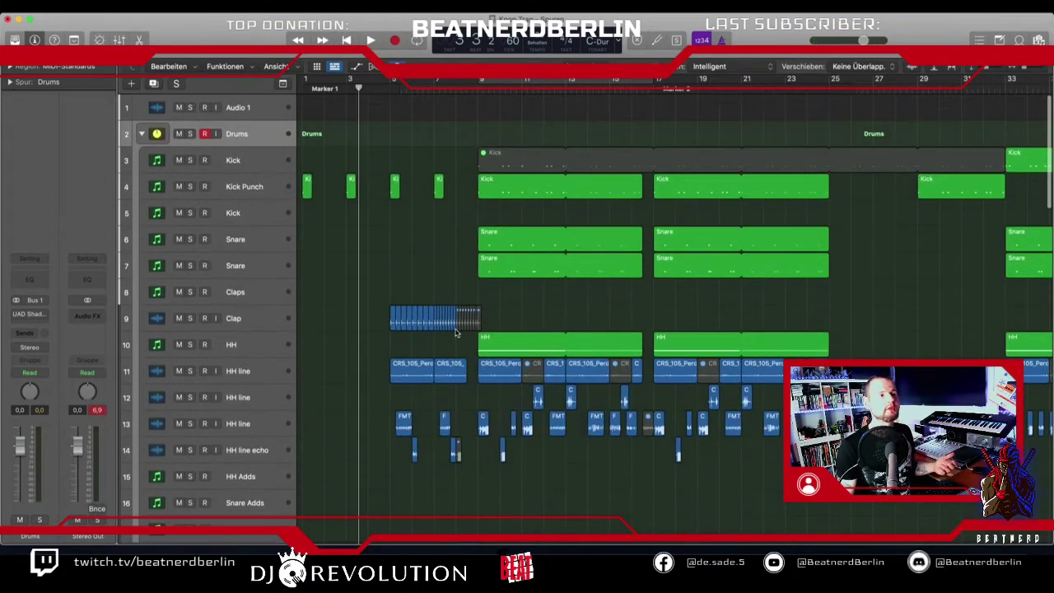
pyautogui.scroll(3, 344, 245)
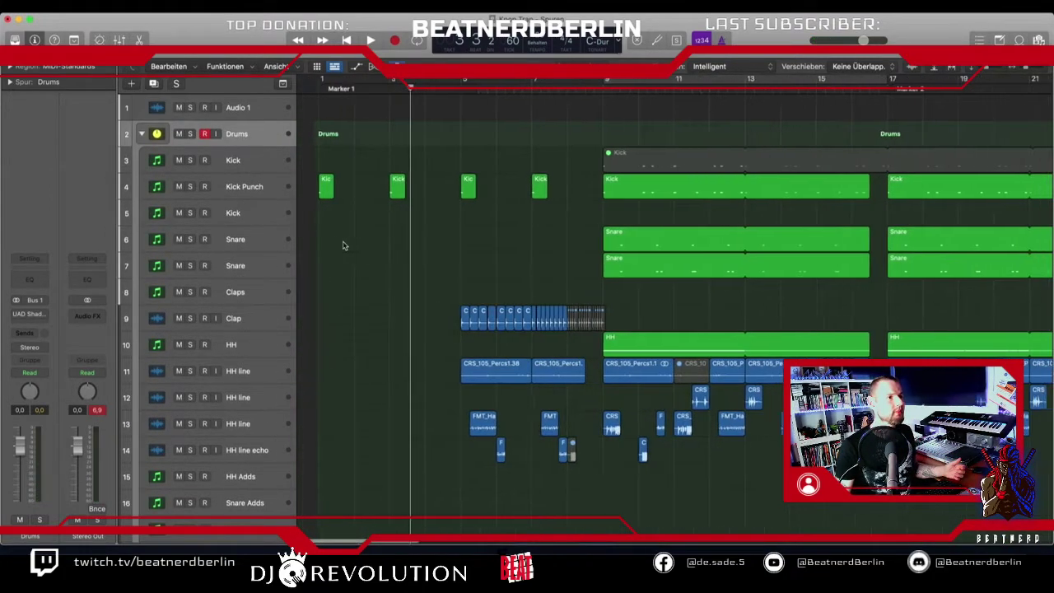
pyautogui.scroll(-2, 344, 245)
pyautogui.click(190, 134)
pyautogui.press('Return')
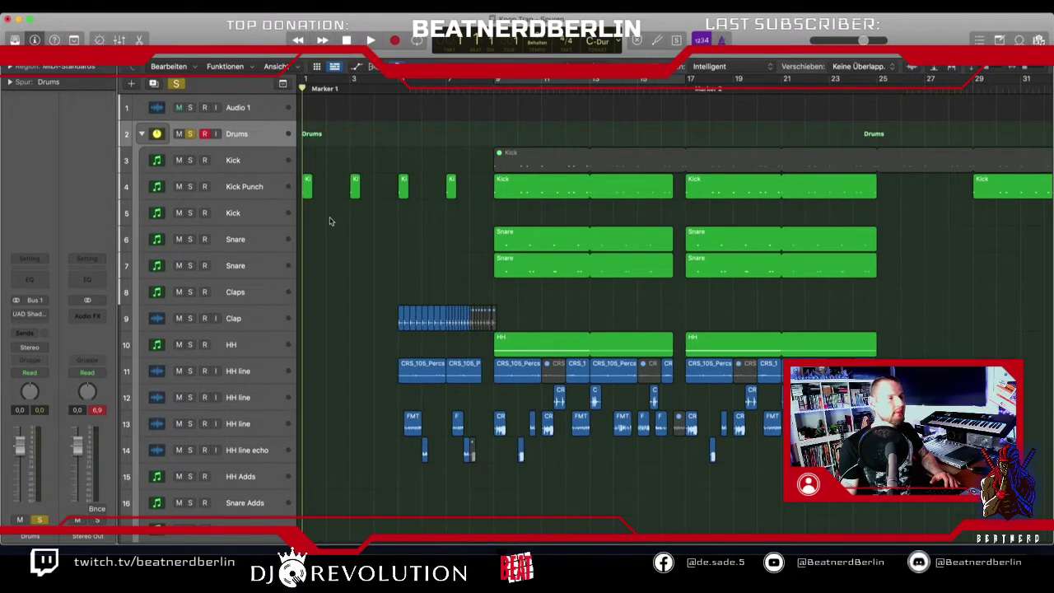
pyautogui.click(498, 83)
pyautogui.press('space')
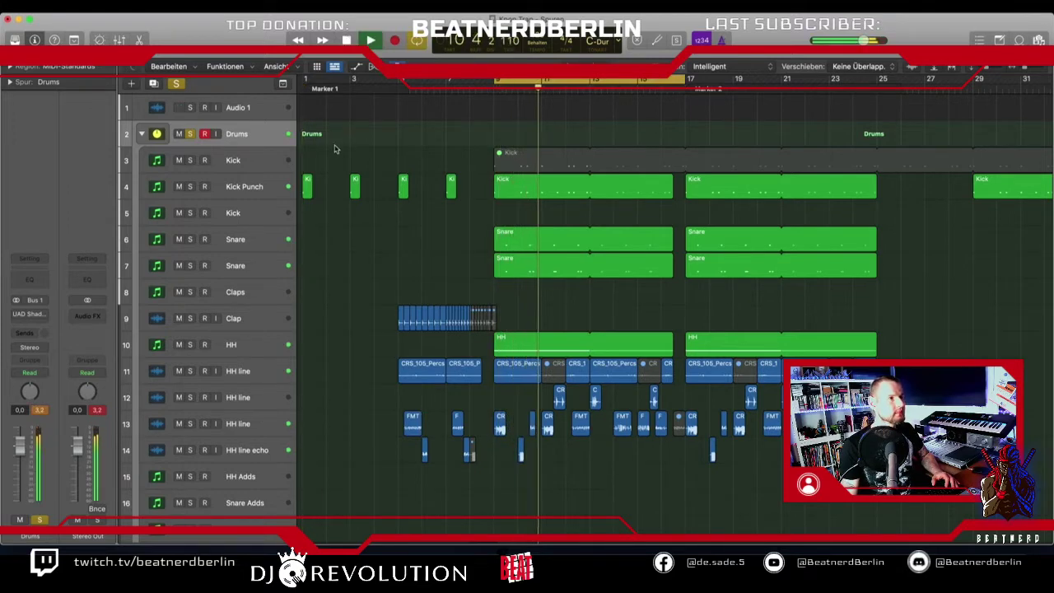
pyautogui.press('space')
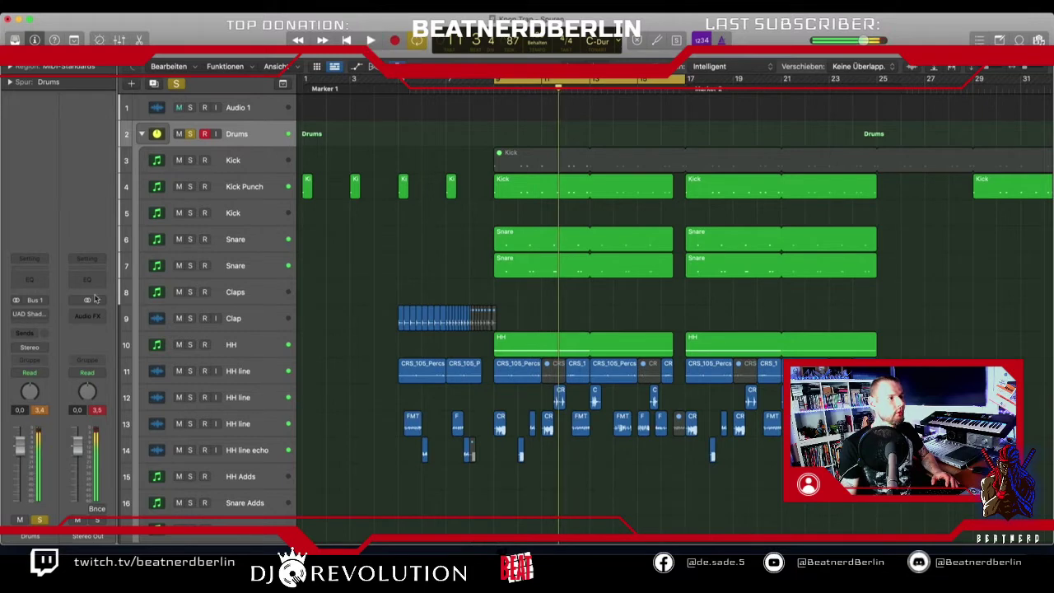
# Inspect the UAD Shadow Hills Mastering Compressor on the Drums stack while playing the loop, and close the plug-in.
pyautogui.click(32, 314)
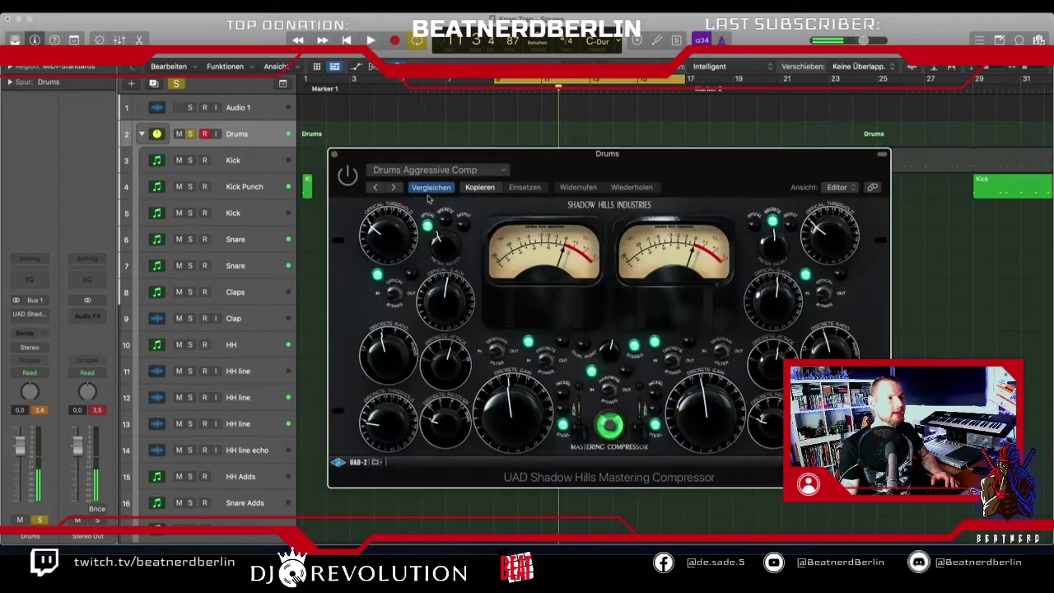
pyautogui.moveTo(346, 183); pyautogui.dragTo(317, 166)
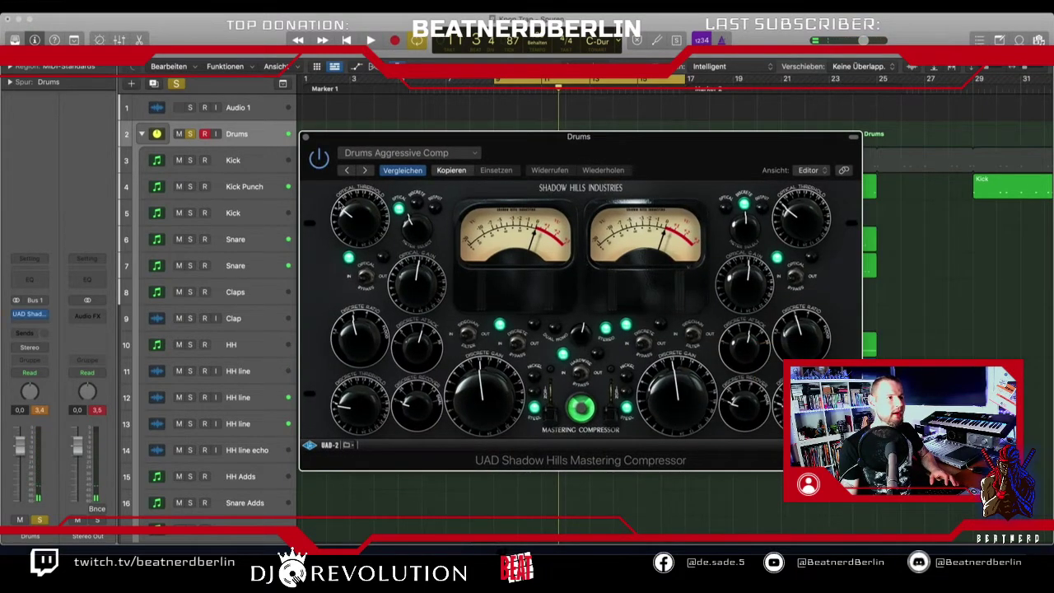
pyautogui.press('space')
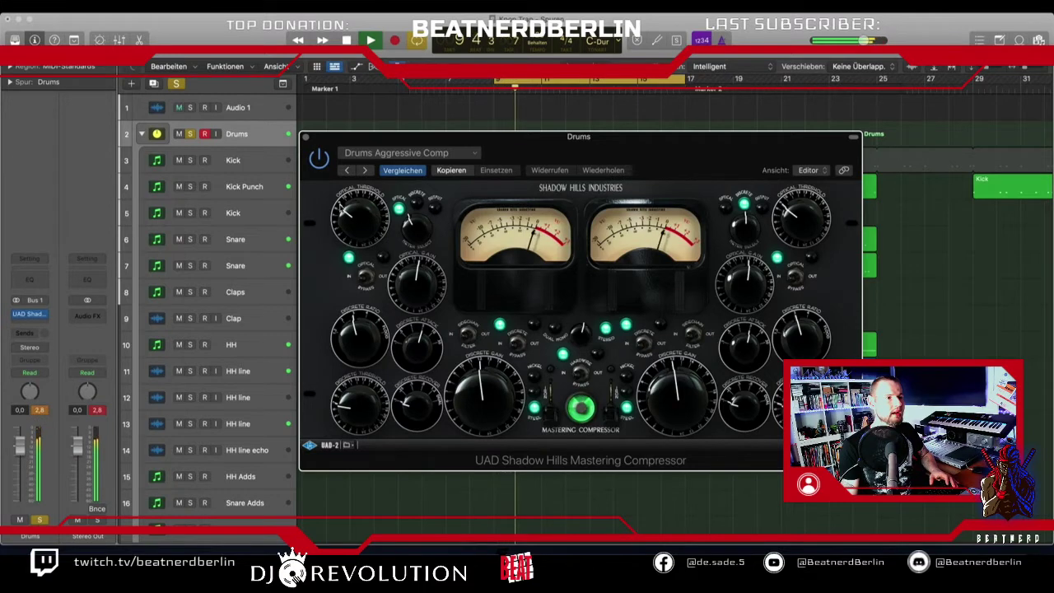
pyautogui.press('space')
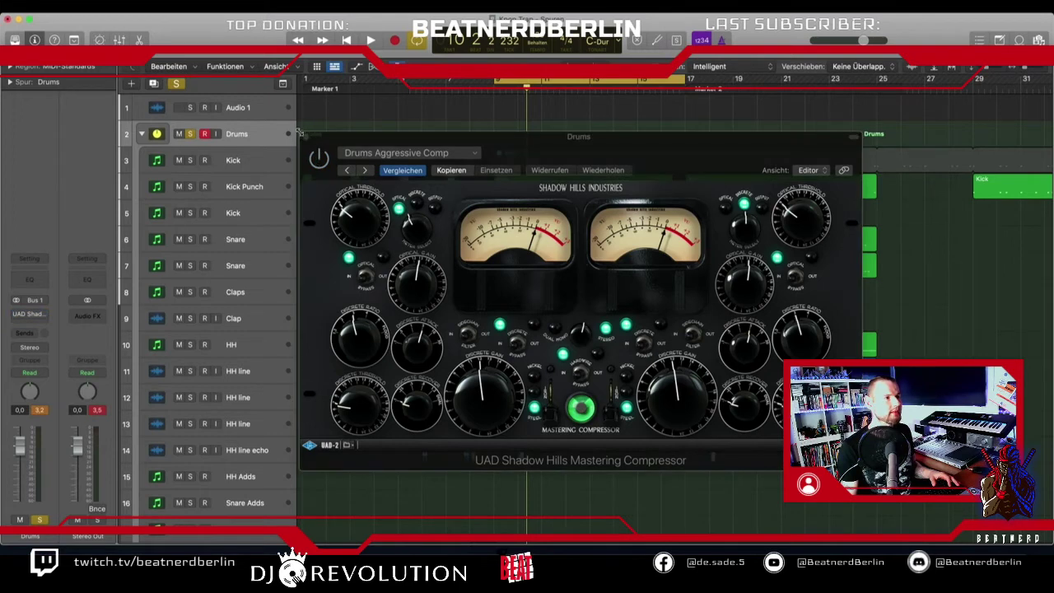
pyautogui.click(304, 137)
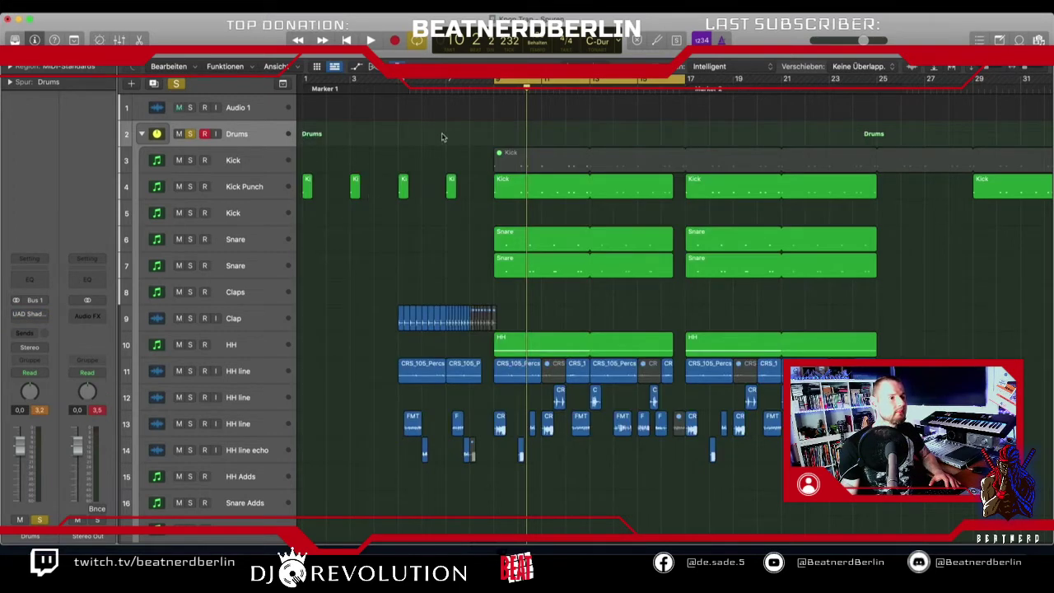
# Listen to the loop with the Kick Punch track selected and set its fader to -5.3 dB.
pyautogui.click(254, 177)
pyautogui.press('space')
pyautogui.press('space')
pyautogui.moveTo(20, 445); pyautogui.dragTo(20, 455)
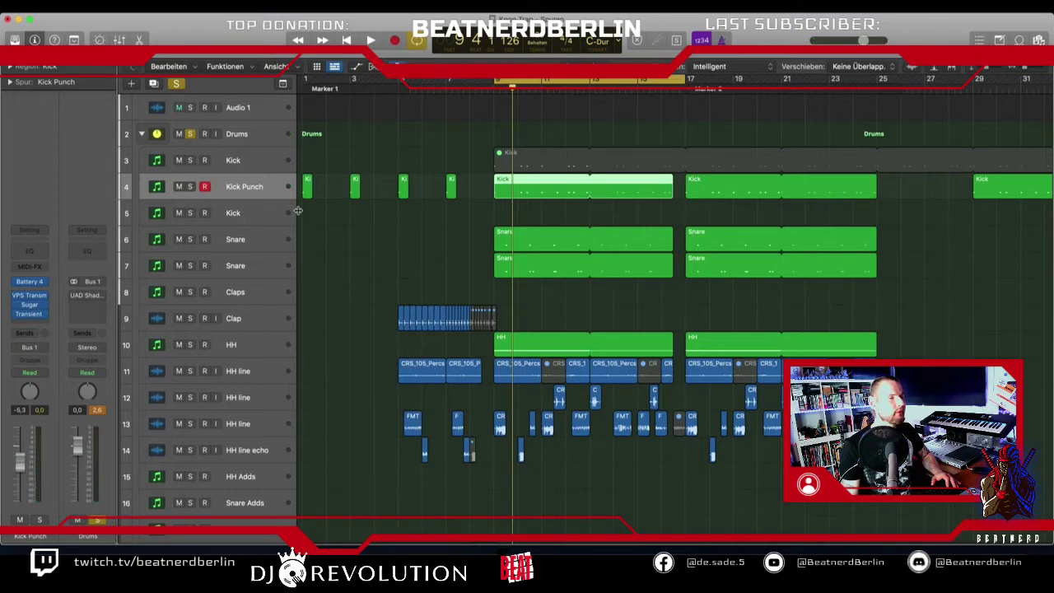
pyautogui.press('space')
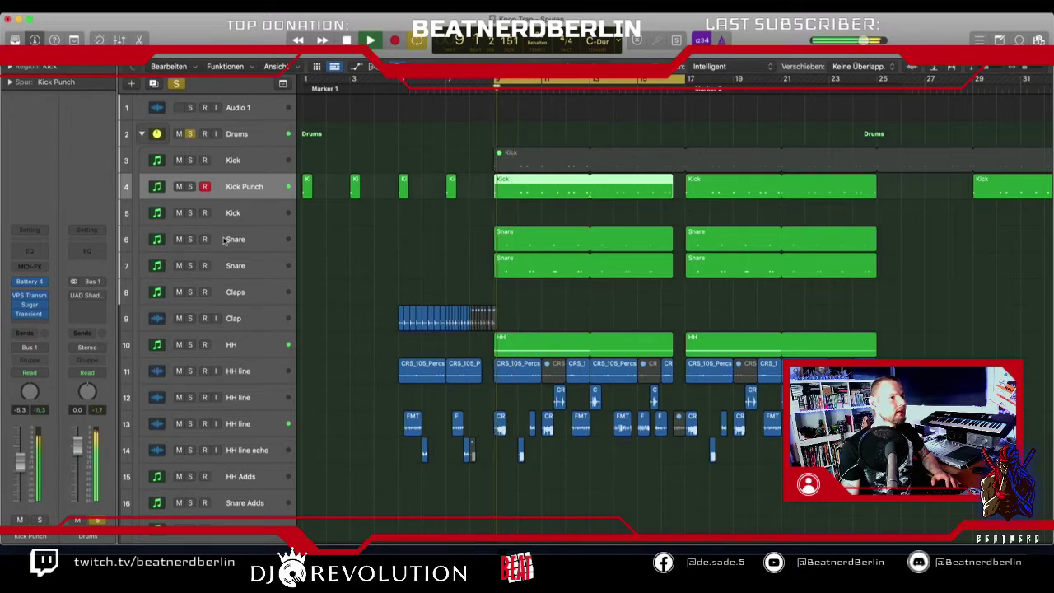
# Stop playback and set the Kick Punch track's volume to 0 dB.
pyautogui.click(234, 221)
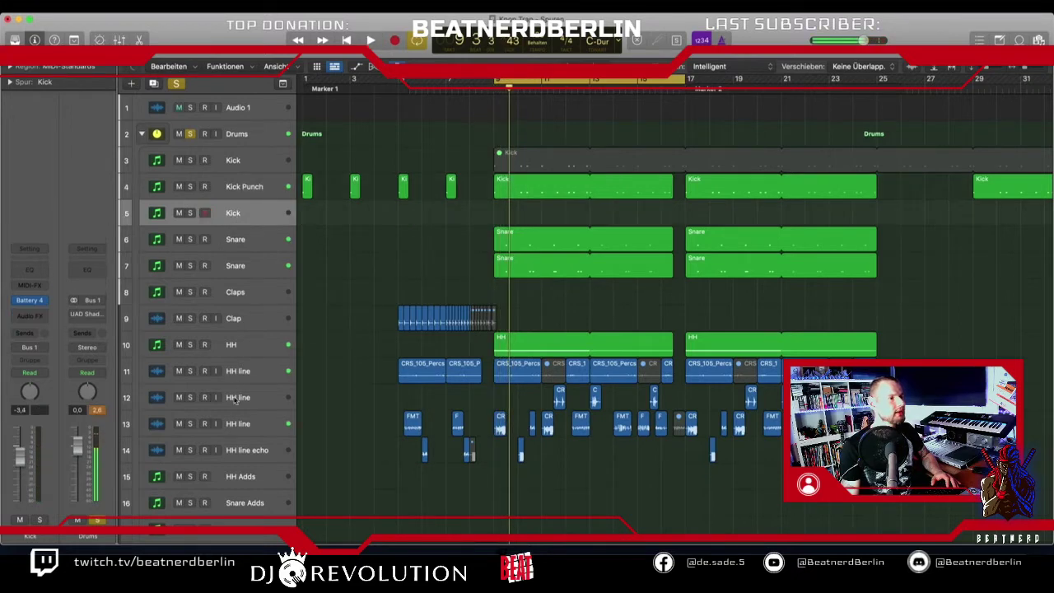
pyautogui.click(235, 188)
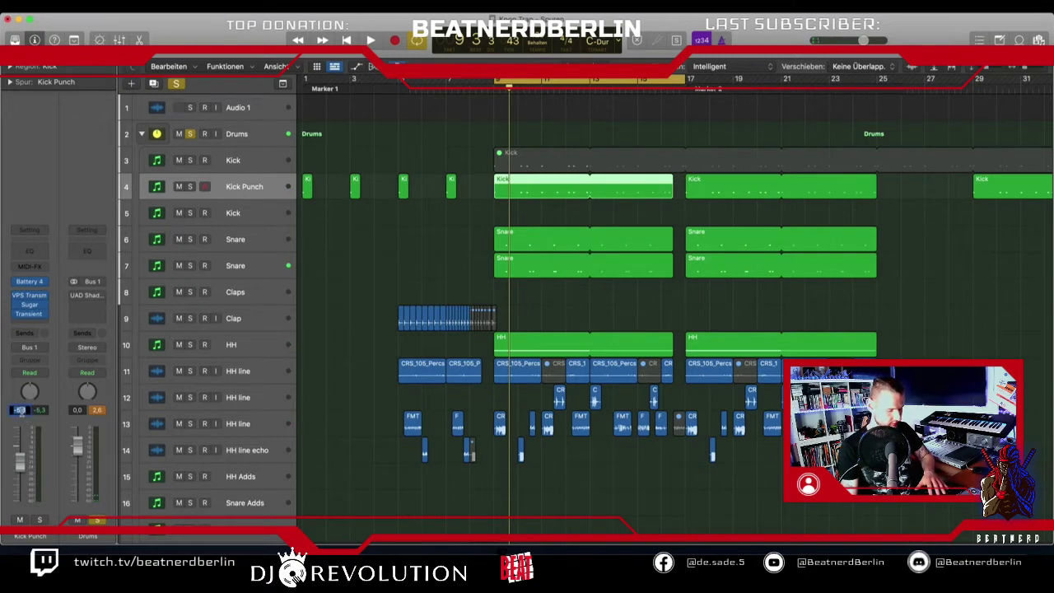
pyautogui.write('0')
pyautogui.press('Return')
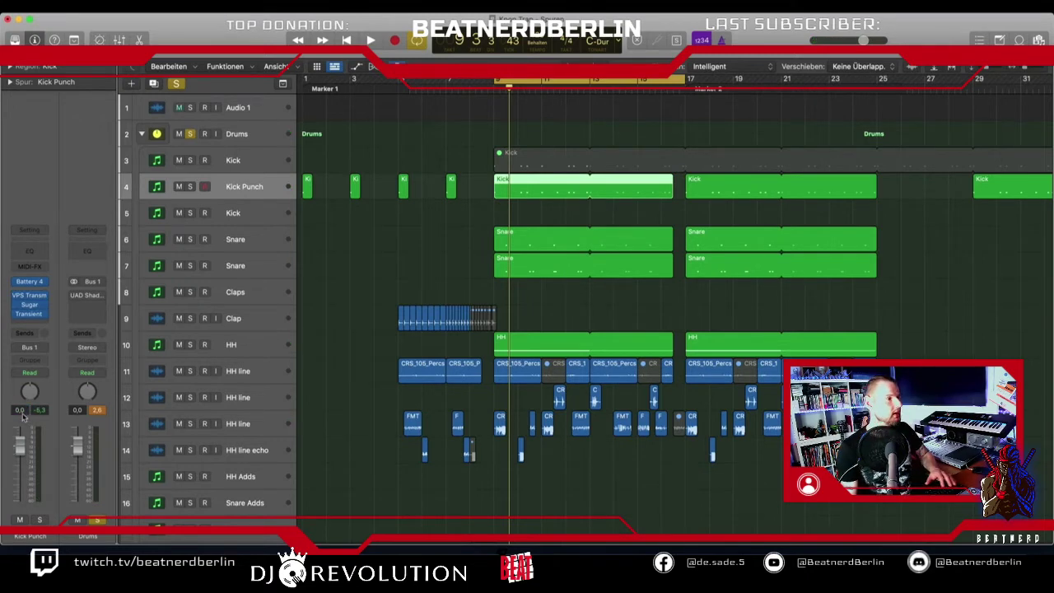
pyautogui.scroll(-3, 264, 396)
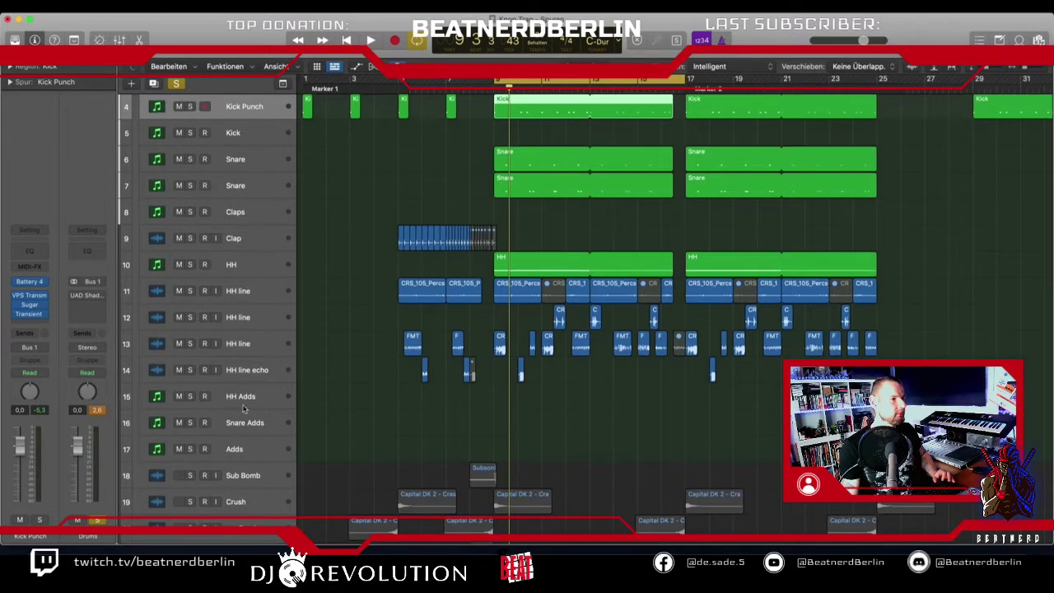
# Select the tracks from Kick Punch to HH line echo and check their volumes in the automation view, leaving automation hidden.
pyautogui.keyDown('shift'); pyautogui.click(244, 376); pyautogui.keyUp('shift')
pyautogui.scroll(3, 246, 376)
pyautogui.press('a')
pyautogui.scroll(-6, 317, 360)
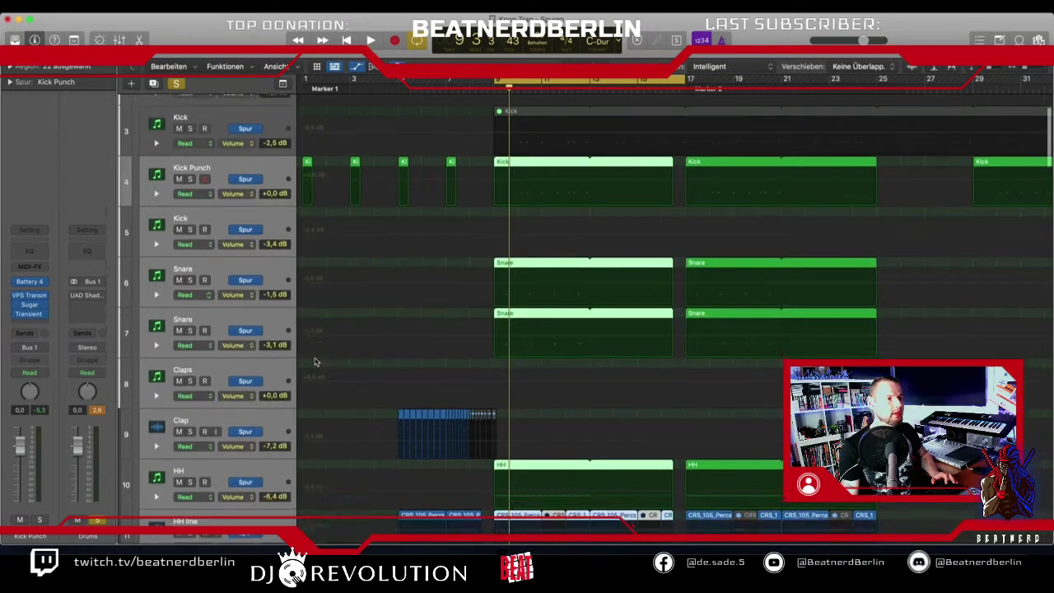
pyautogui.press('a')
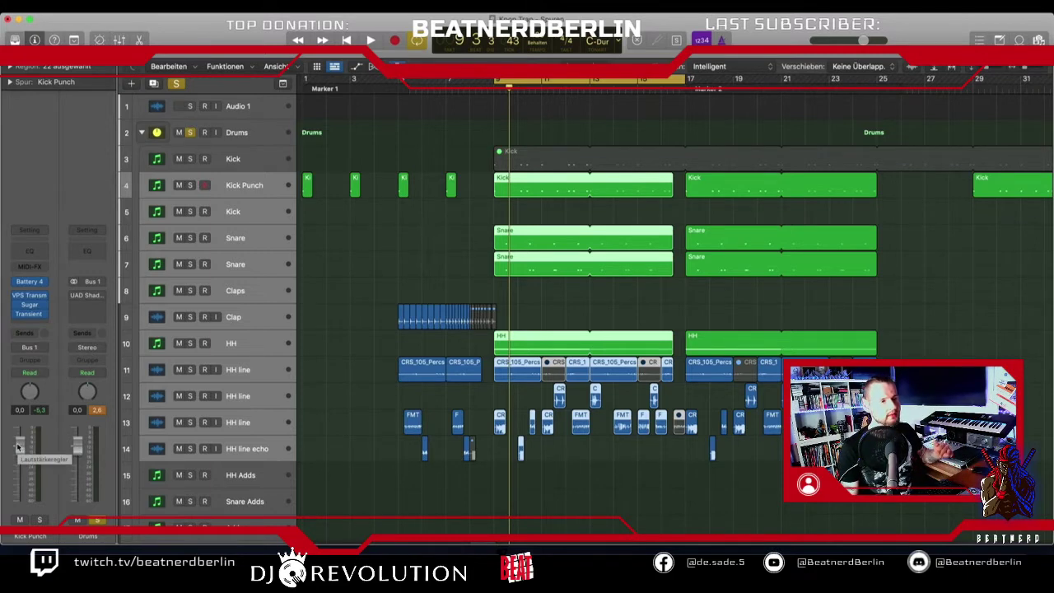
# Try lowering the selected tracks' volume with the Kick Punch fader to about -10 dB during playback, and reset the fader to 0 dB.
pyautogui.moveTo(18, 447); pyautogui.dragTo(20, 464)
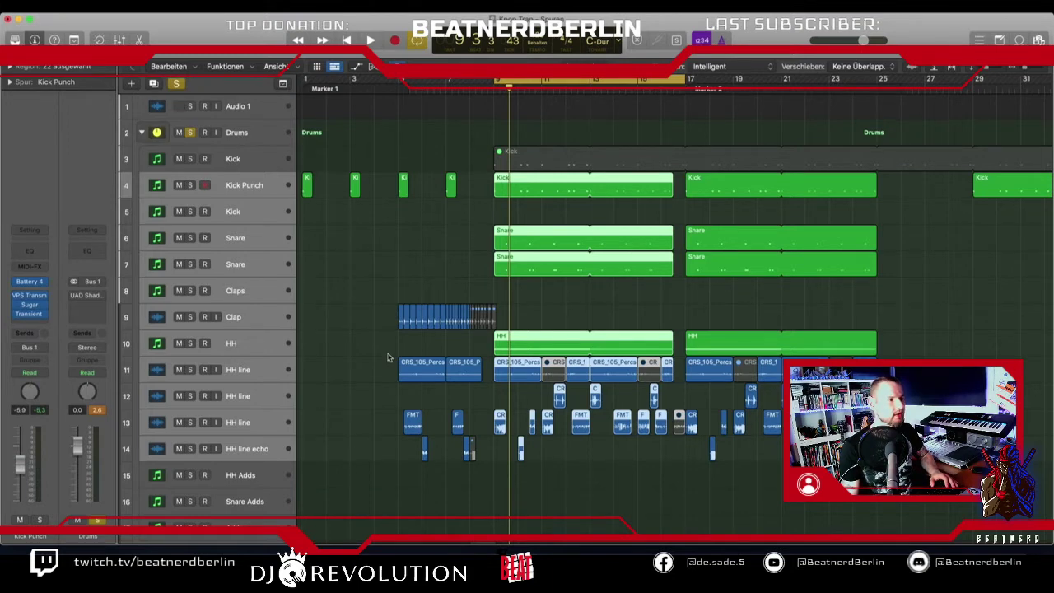
pyautogui.press('space')
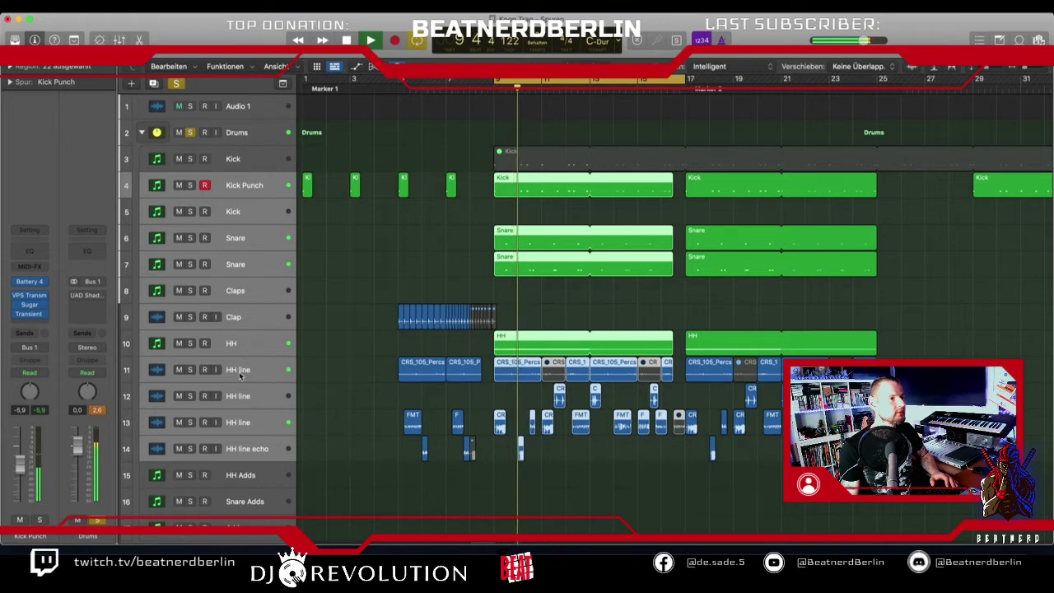
pyautogui.moveTo(20, 464); pyautogui.dragTo(20, 501)
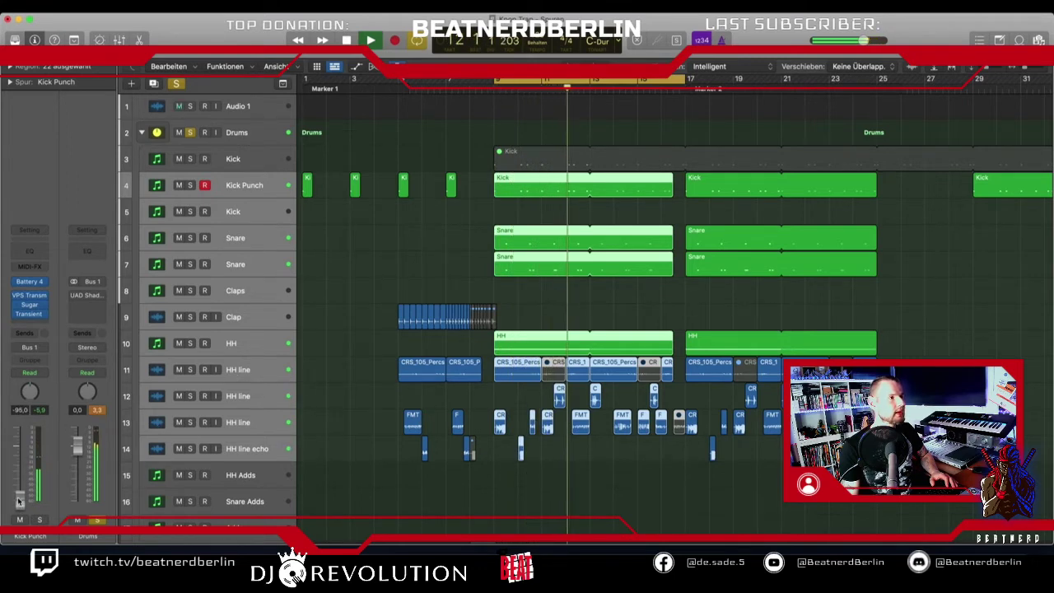
pyautogui.moveTo(19, 501); pyautogui.dragTo(19, 465)
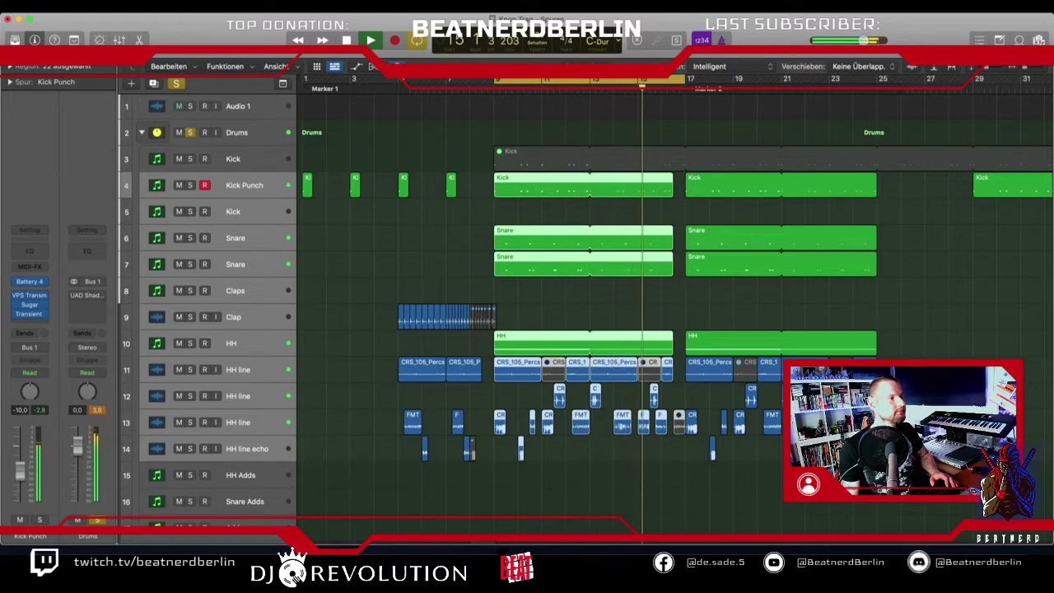
pyautogui.press('space')
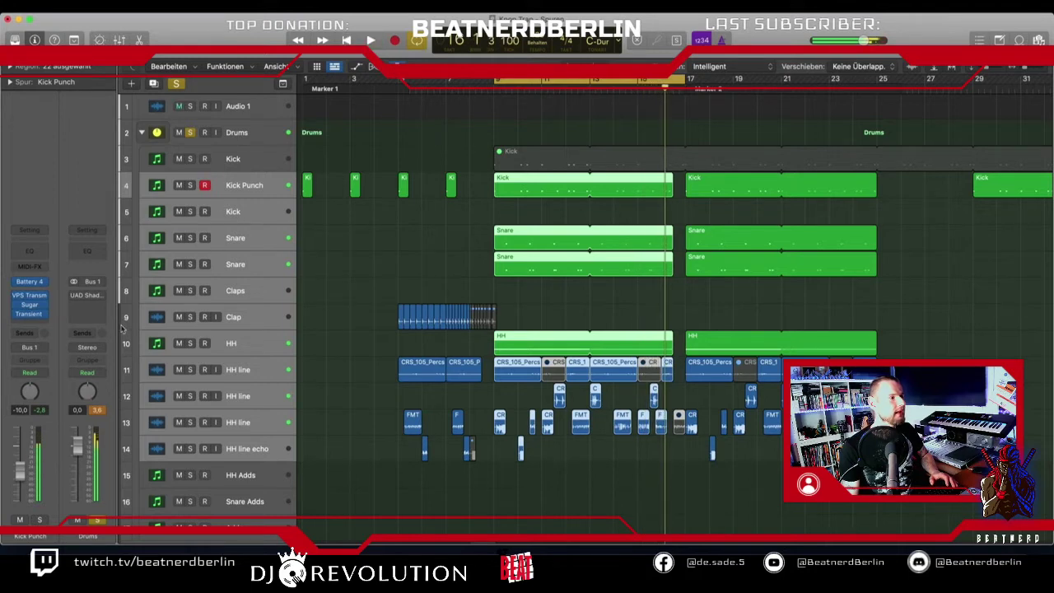
pyautogui.doubleClick(19, 409)
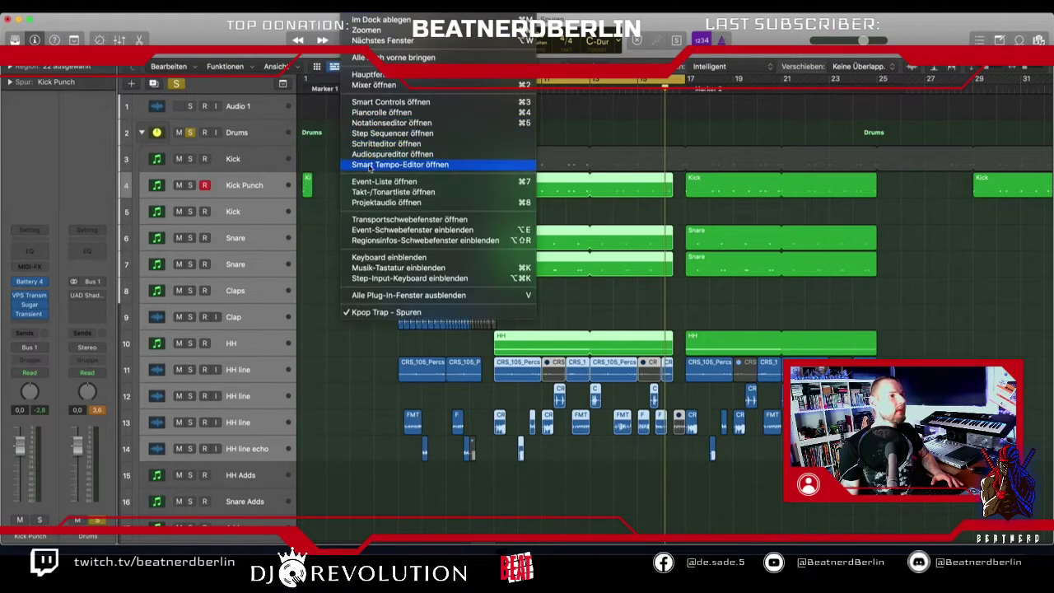
# Open the mixer in its own window and enlarge it to show more channel strips.
pyautogui.click(375, 85)
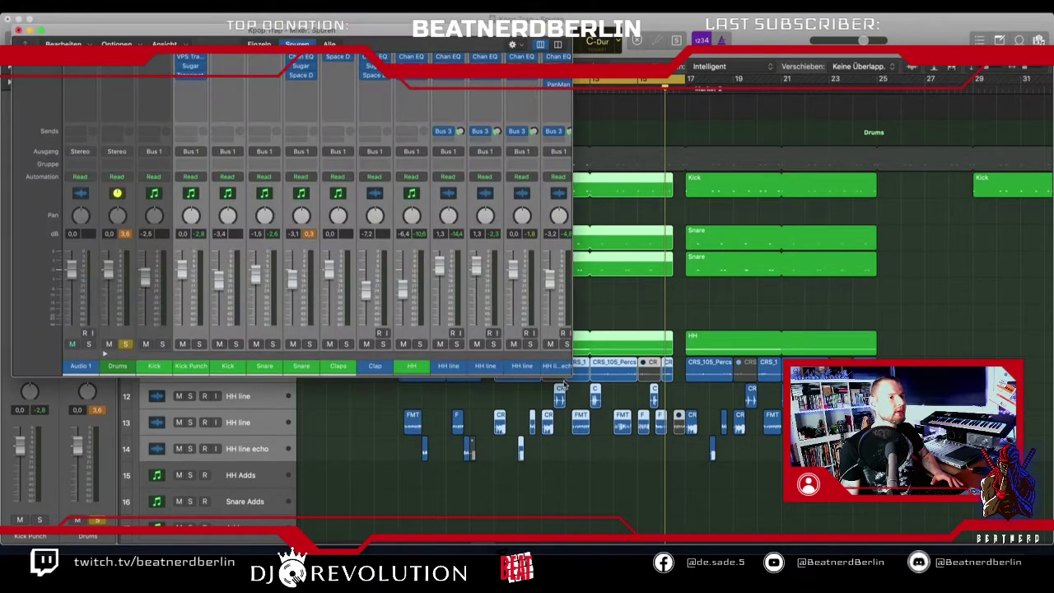
pyautogui.moveTo(568, 378); pyautogui.dragTo(776, 470)
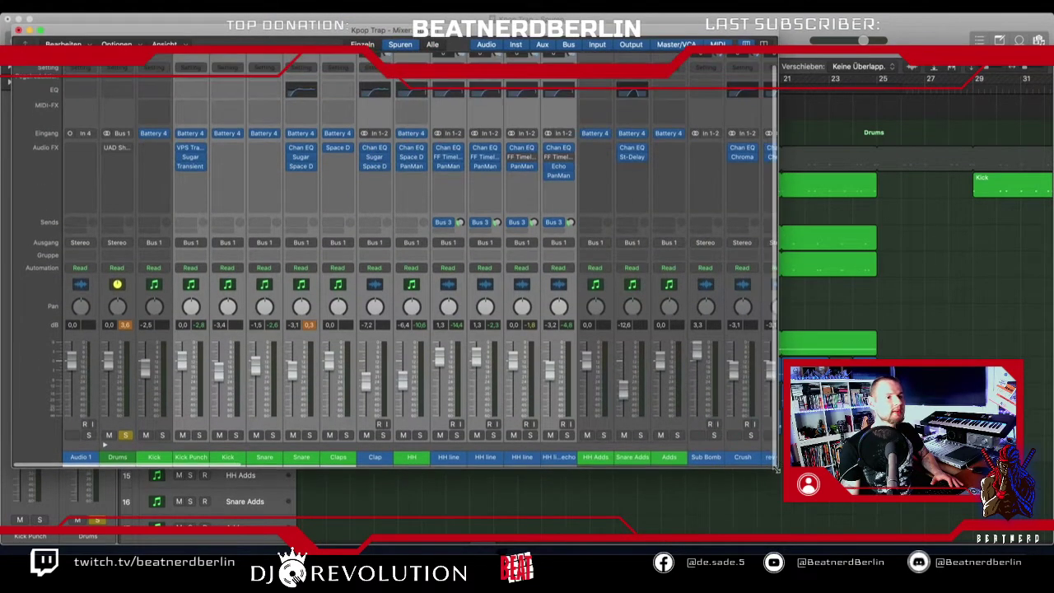
pyautogui.click(15, 5)
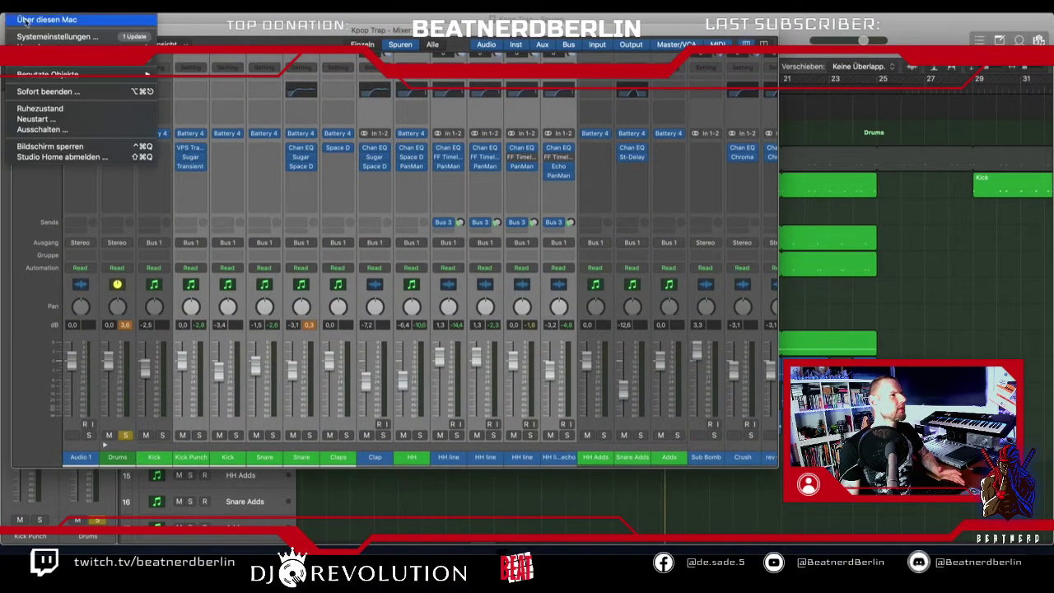
pyautogui.click(36, 36)
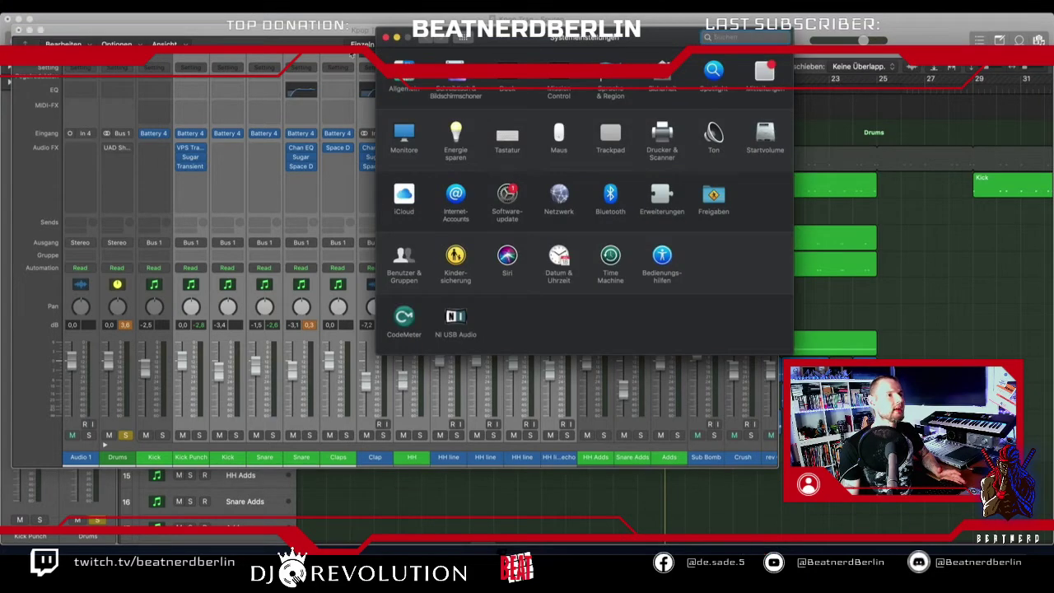
pyautogui.click(387, 37)
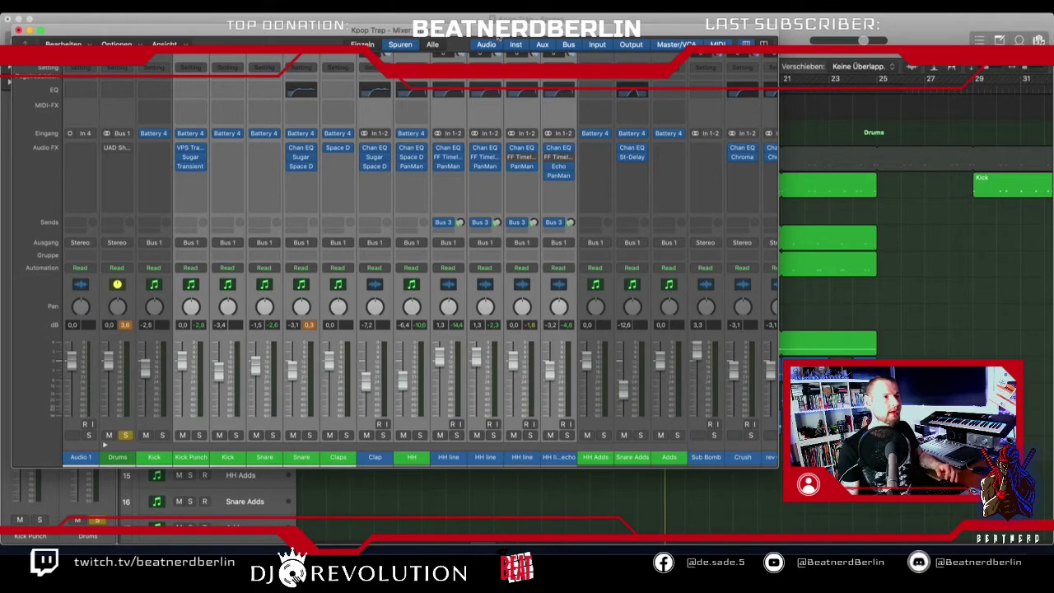
# Widen the mixer window and lower the selected drum tracks together, bringing the Kick Punch fader to -11.8 dB.
pyautogui.moveTo(498, 38); pyautogui.dragTo(529, 38)
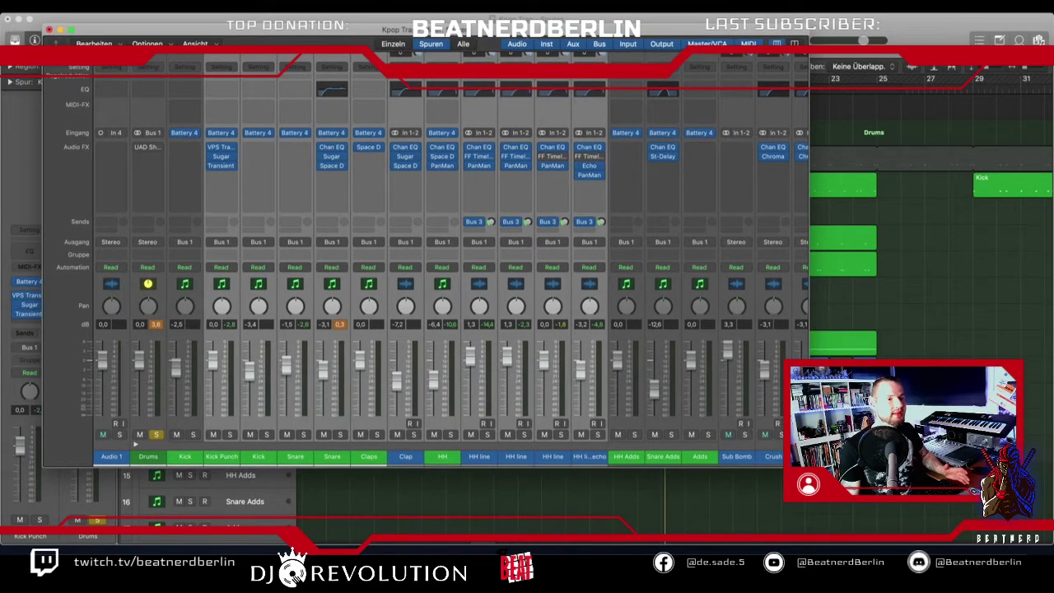
pyautogui.doubleClick(529, 38)
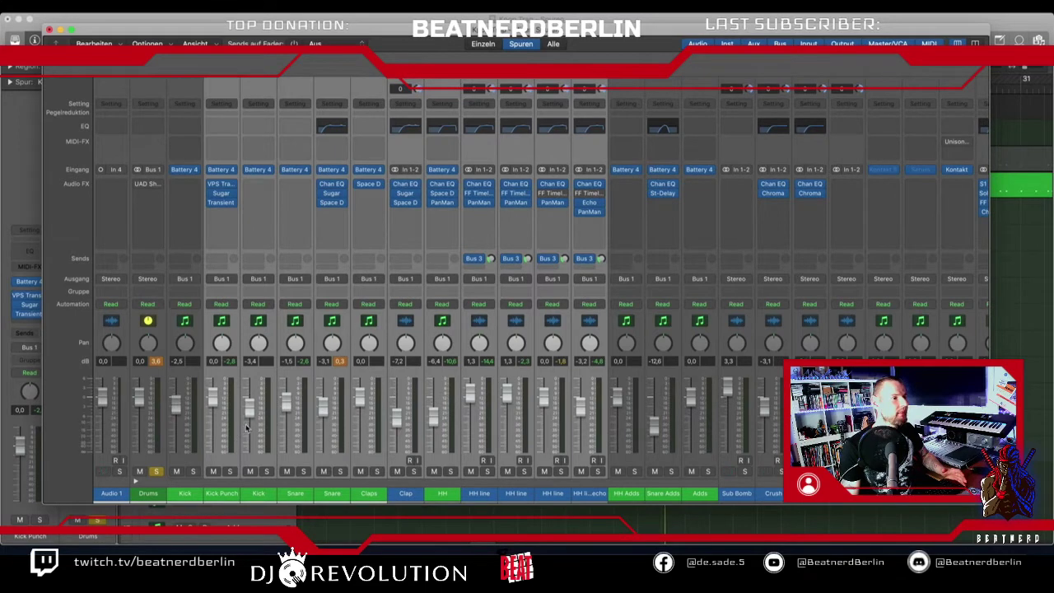
pyautogui.moveTo(213, 399); pyautogui.dragTo(215, 444)
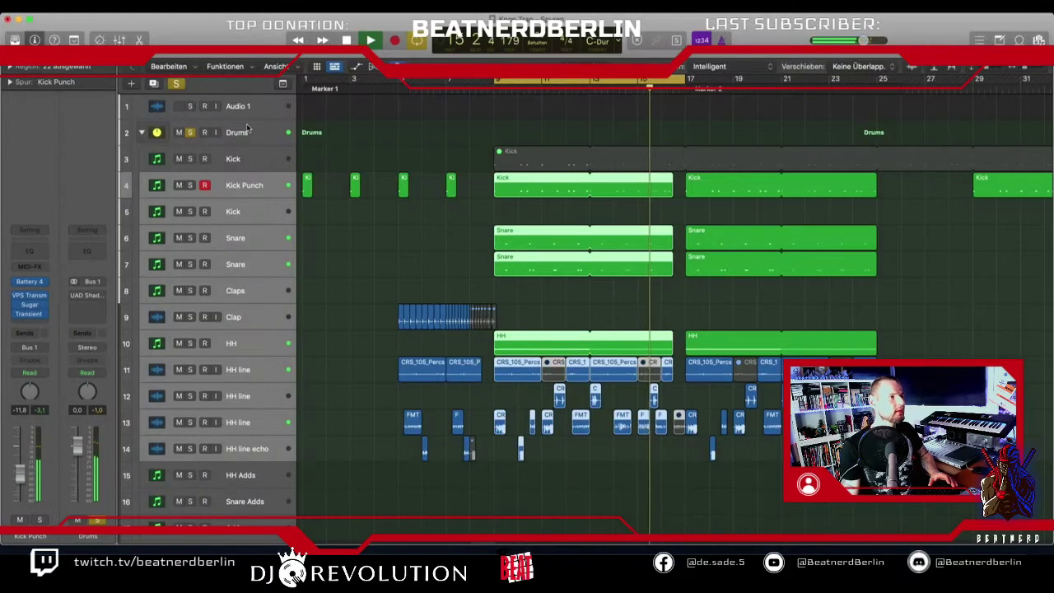
# Select the Drums stack and check its output level while playing the cycled section, leaving playback stopped.
pyautogui.click(246, 132)
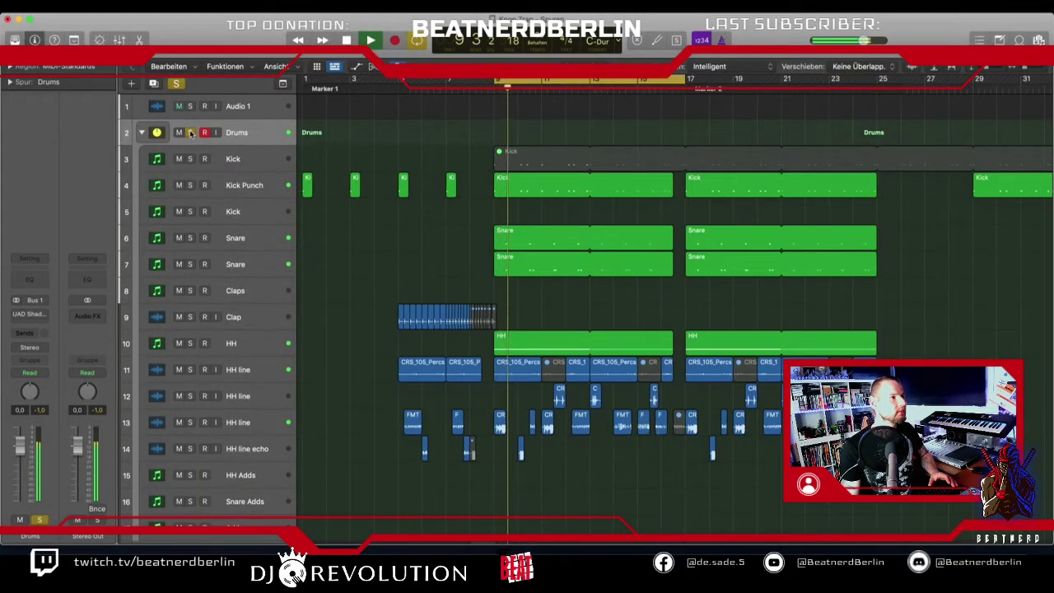
pyautogui.press('space')
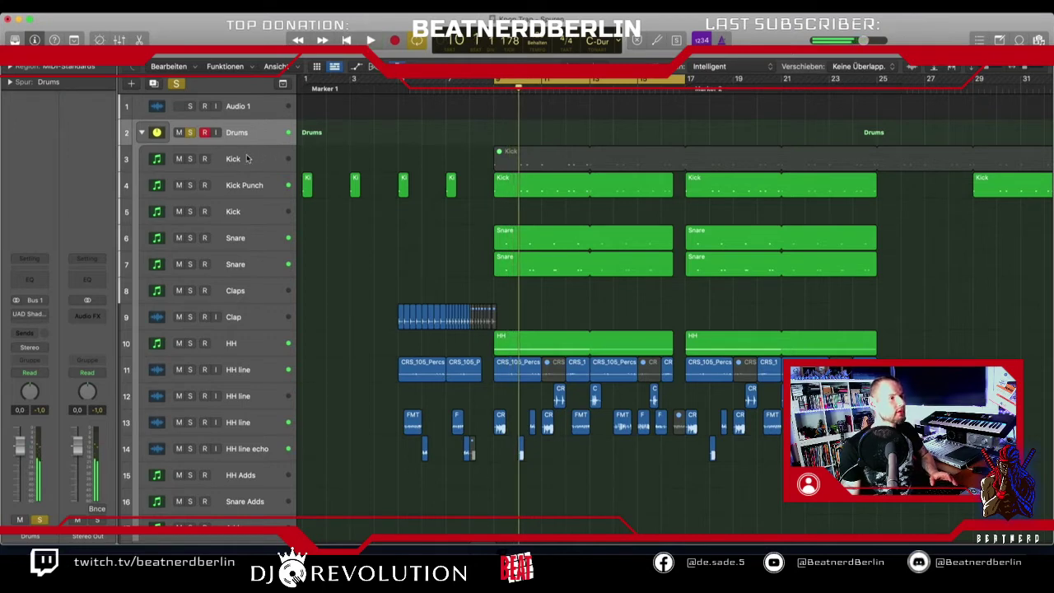
pyautogui.scroll(-3, 261, 202)
pyautogui.scroll(3, 224, 167)
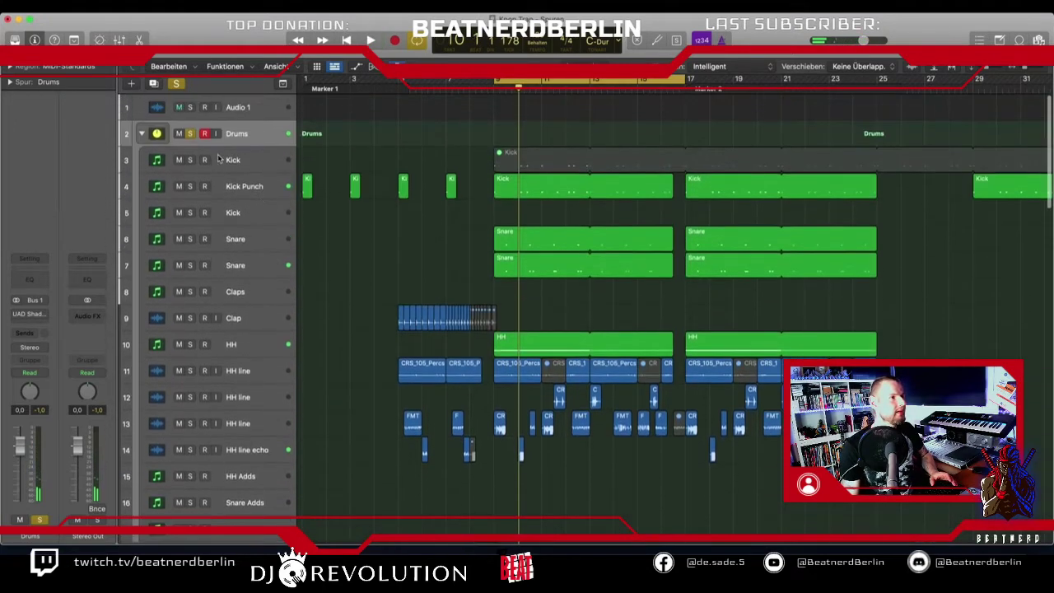
pyautogui.press('space')
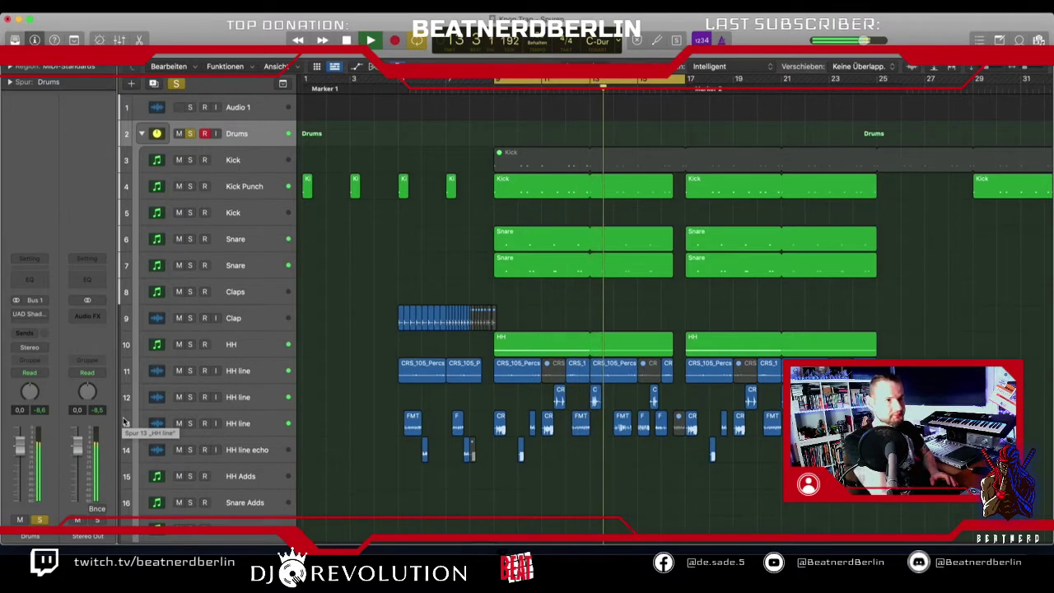
pyautogui.press('space')
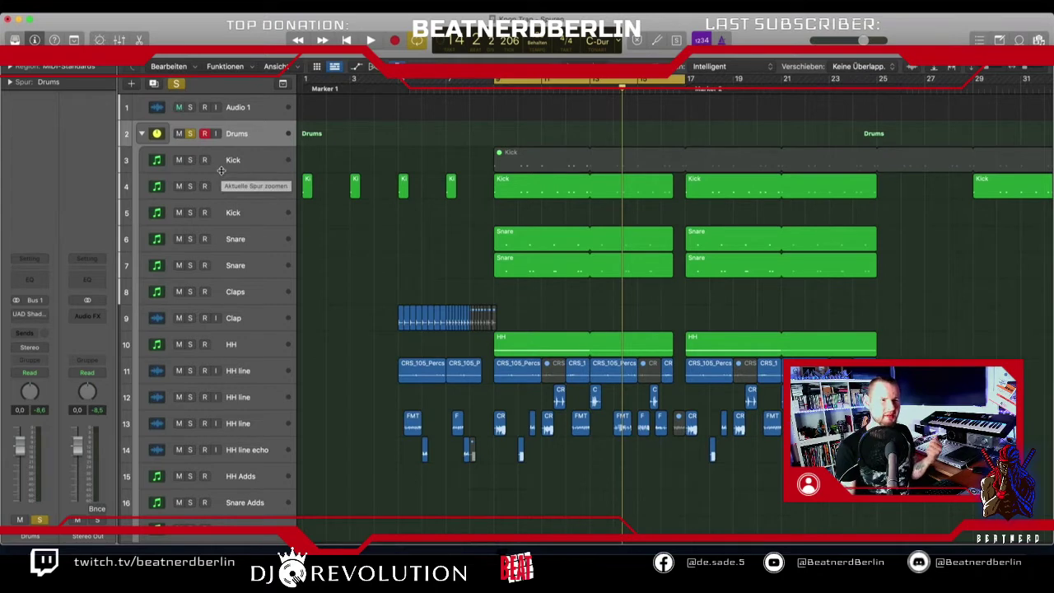
pyautogui.press('space')
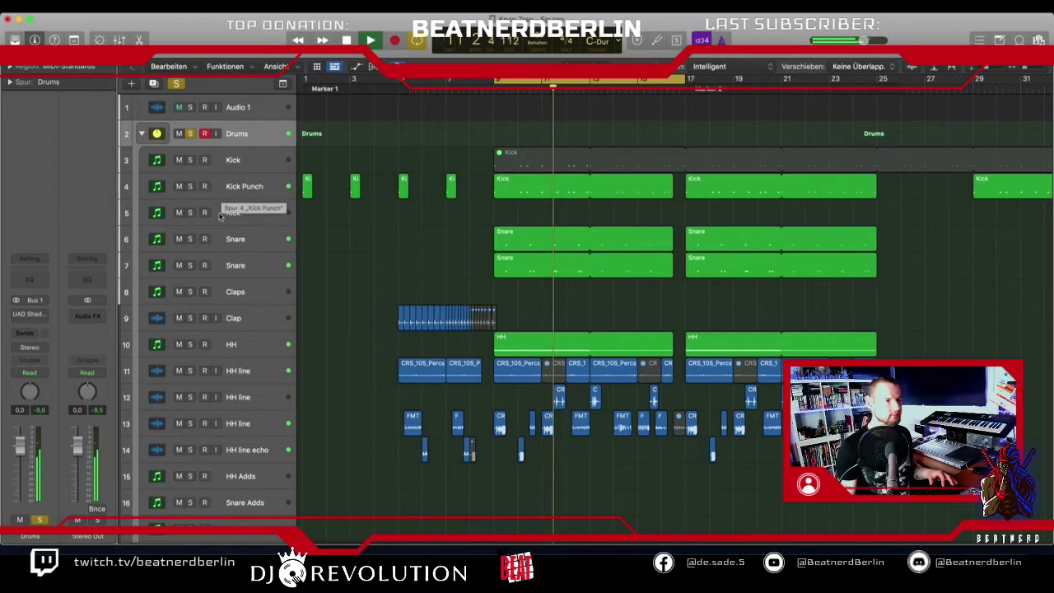
pyautogui.press('space')
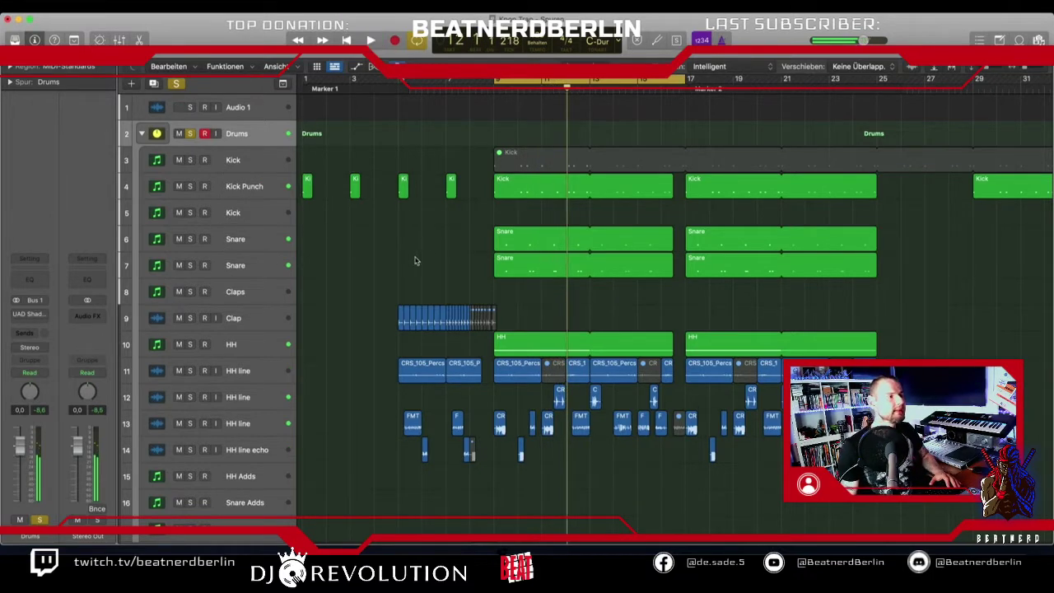
# Turn off the cycle, play the intro up to bar 9, and look through the tracks below the drums.
pyautogui.press('c')
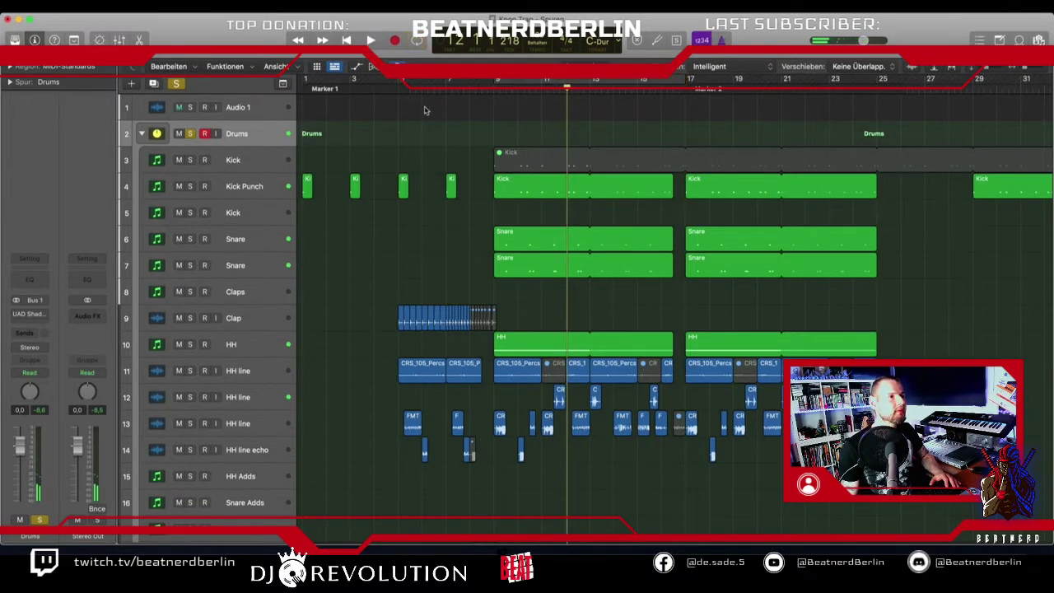
pyautogui.click(390, 83)
pyautogui.press('space')
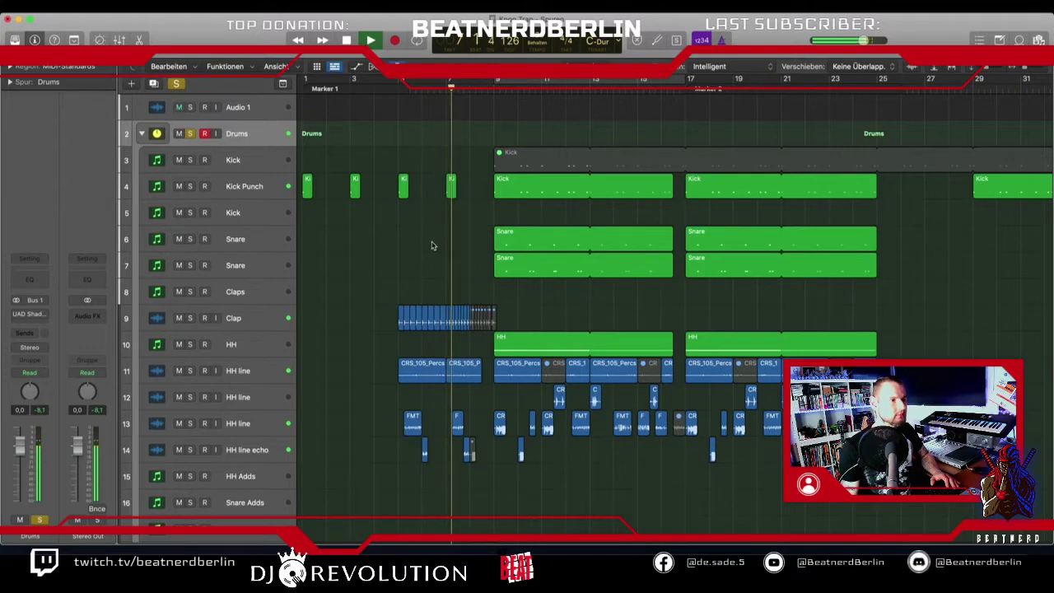
pyautogui.scroll(-5, 431, 250)
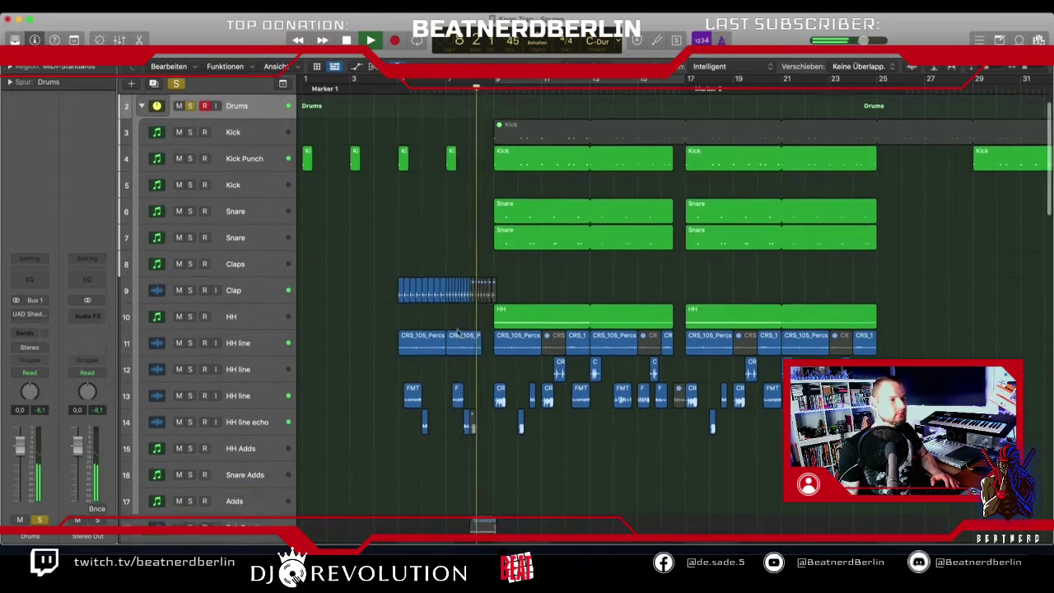
pyautogui.scroll(-5, 454, 342)
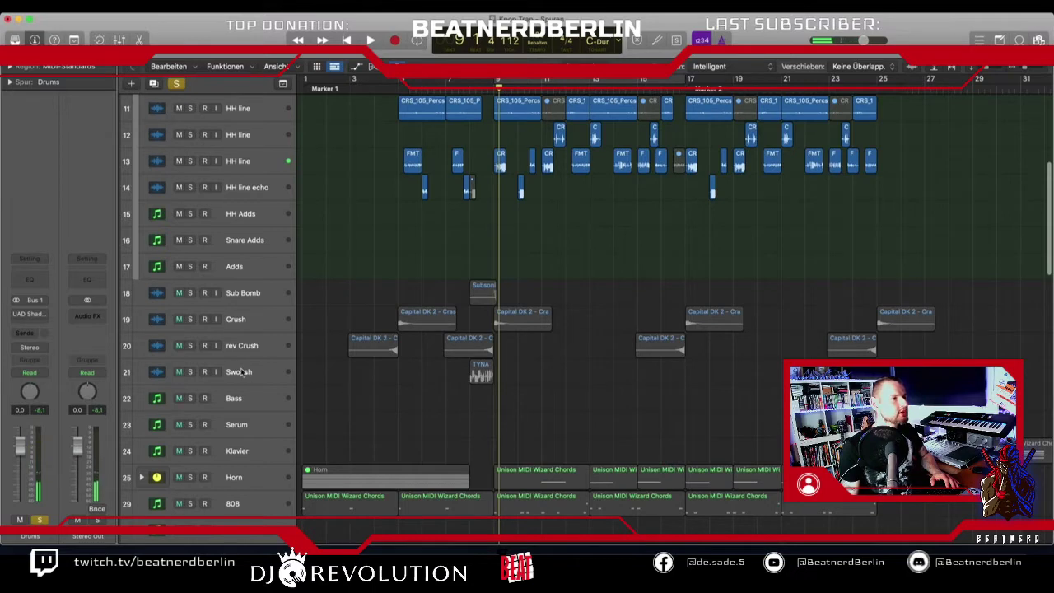
# Move the Swoosh track into the Drums stack above Adds and lower its volume to -16 dB during playback.
pyautogui.moveTo(257, 378); pyautogui.dragTo(249, 262)
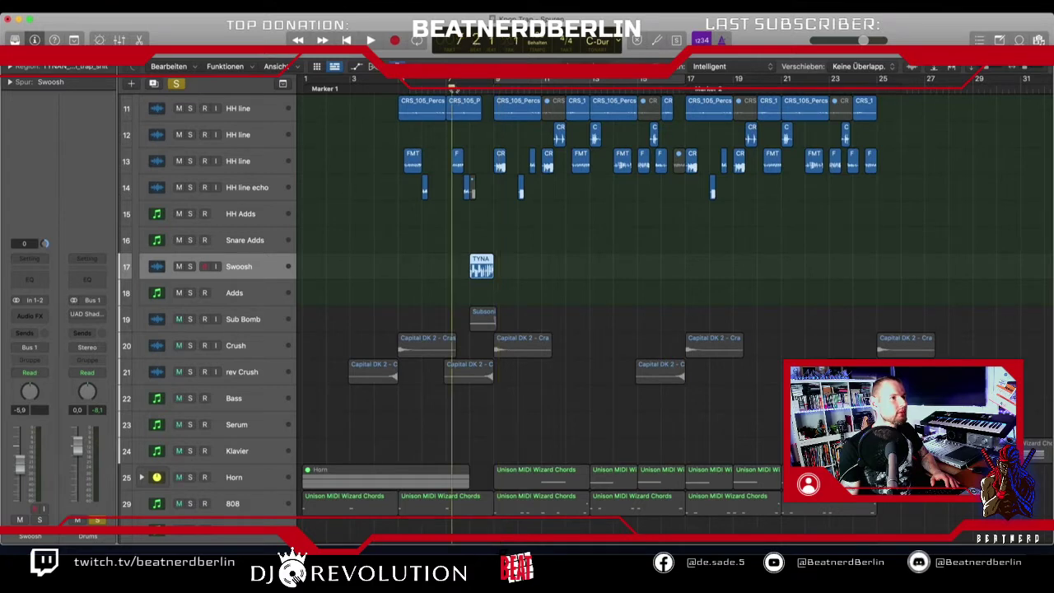
pyautogui.press('space')
pyautogui.press('space')
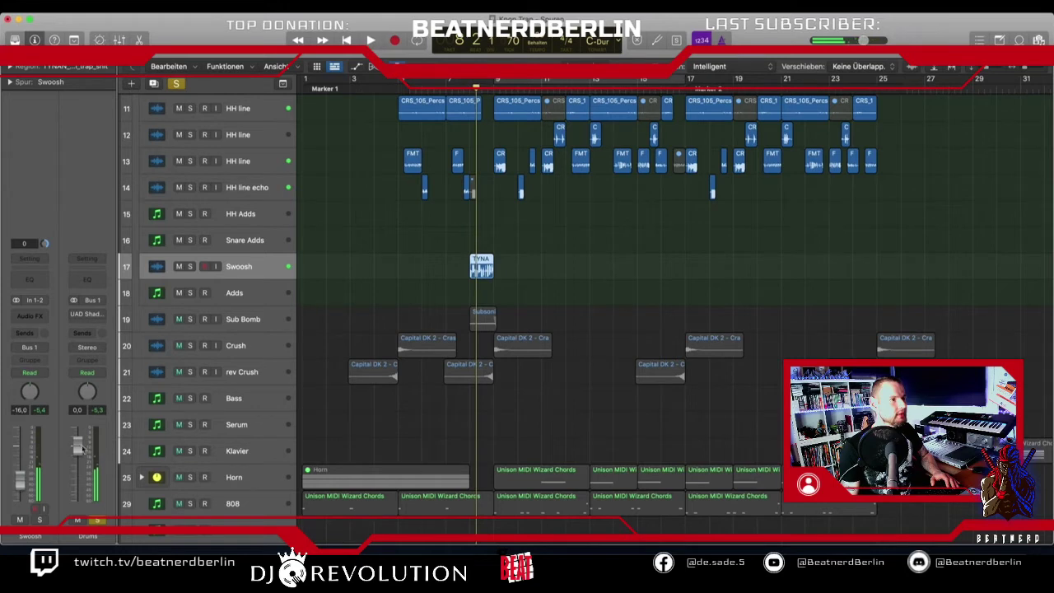
# Set the Swoosh track's volume to -17.6 dB while playing a cycle from bar 7 to 15, and turn the cycle off.
pyautogui.moveTo(452, 82); pyautogui.dragTo(635, 81)
pyautogui.press('space')
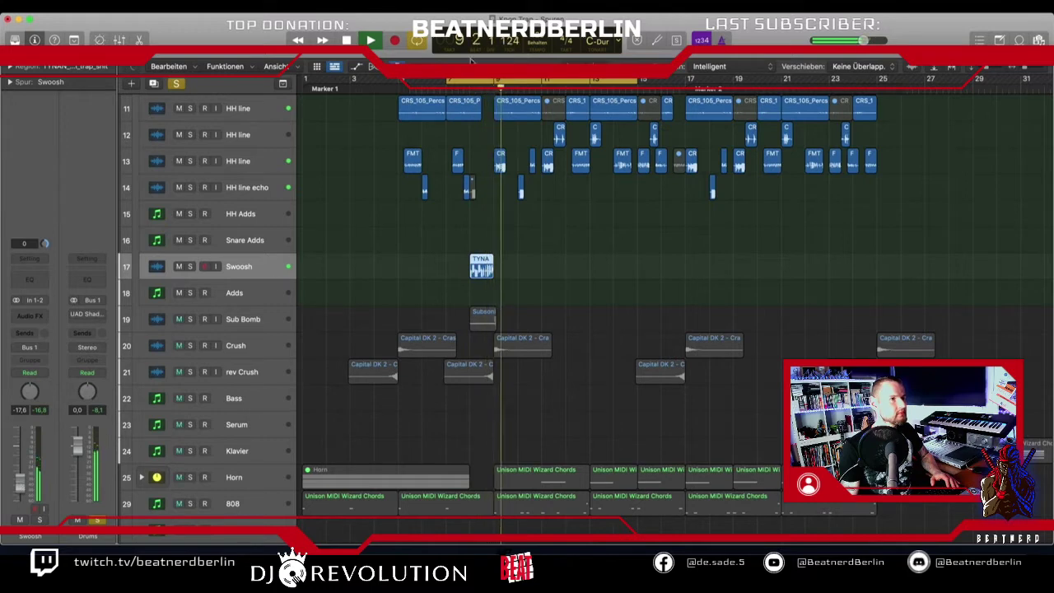
pyautogui.press('space')
pyautogui.press('c')
# Open the UAD Shadow Hills Mastering Compressor on the Drums stack, enable it, and play the cycle from bar 9 to 17.
pyautogui.scroll(8, 495, 195)
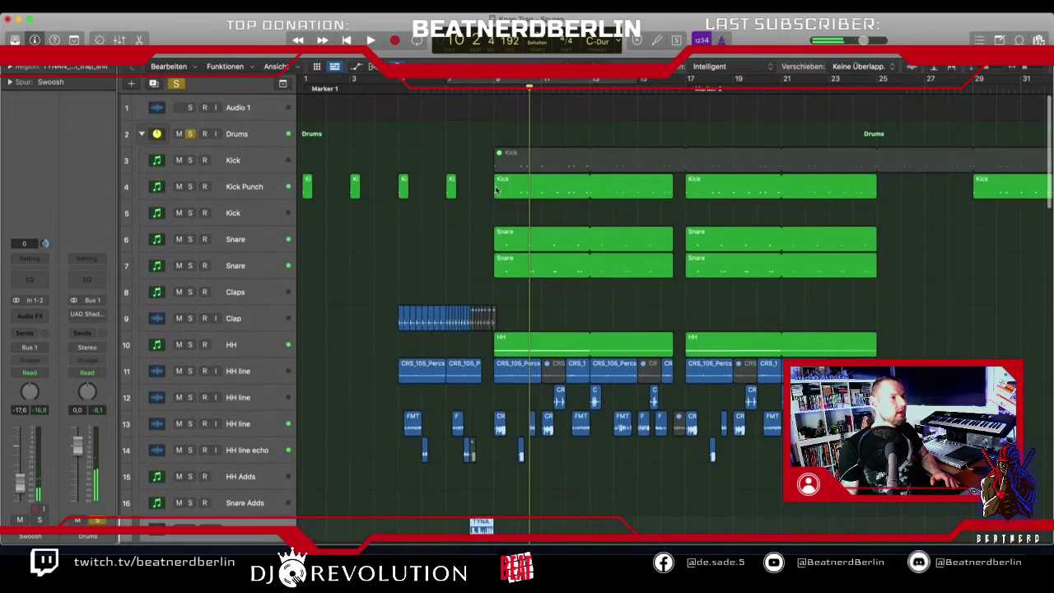
pyautogui.click(247, 135)
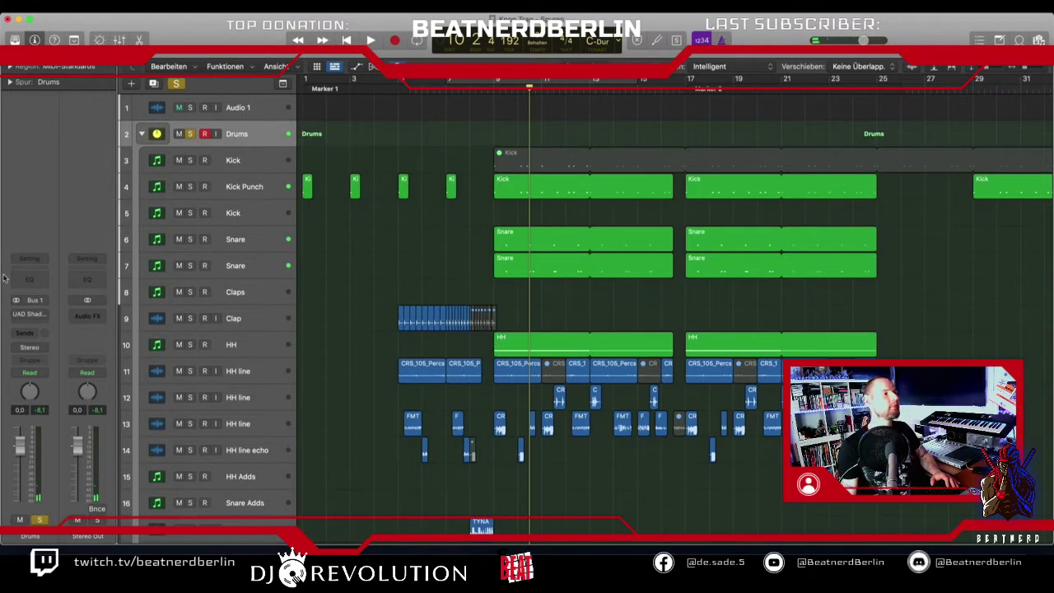
pyautogui.click(31, 315)
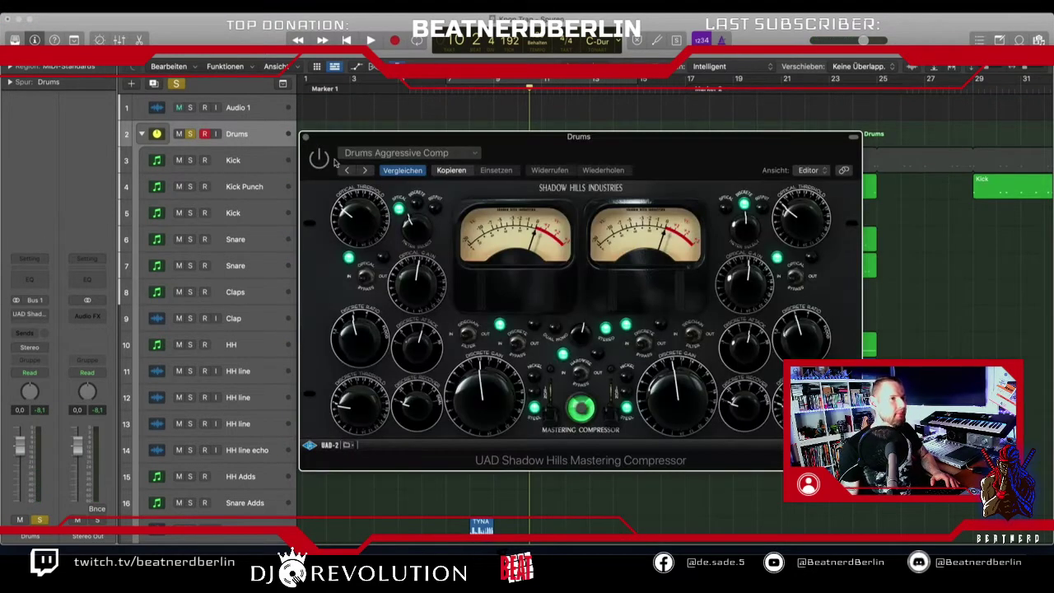
pyautogui.moveTo(580, 124); pyautogui.dragTo(679, 87)
pyautogui.moveTo(435, 283); pyautogui.dragTo(386, 166)
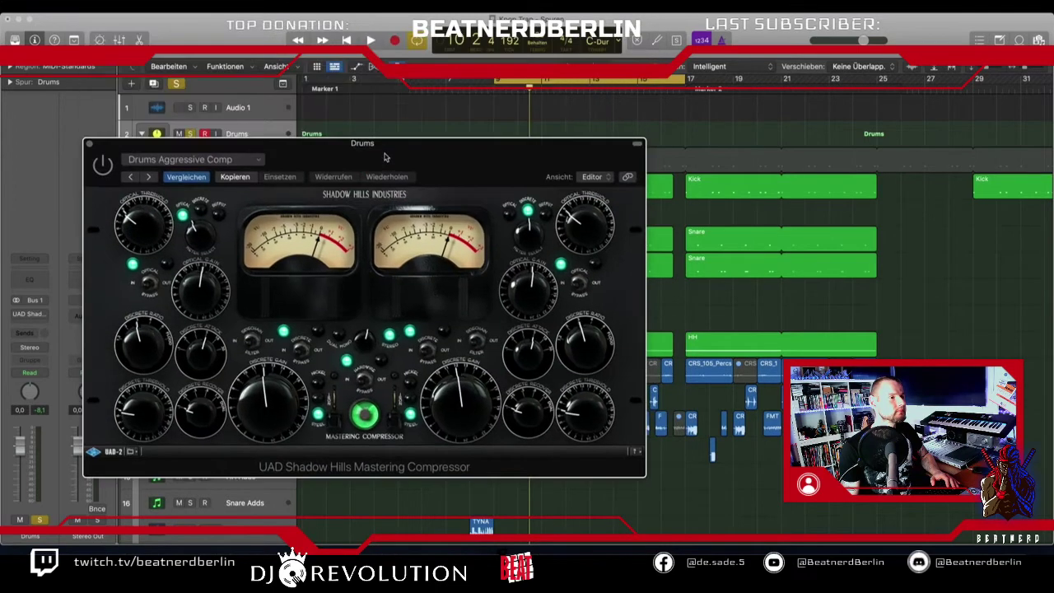
pyautogui.click(102, 166)
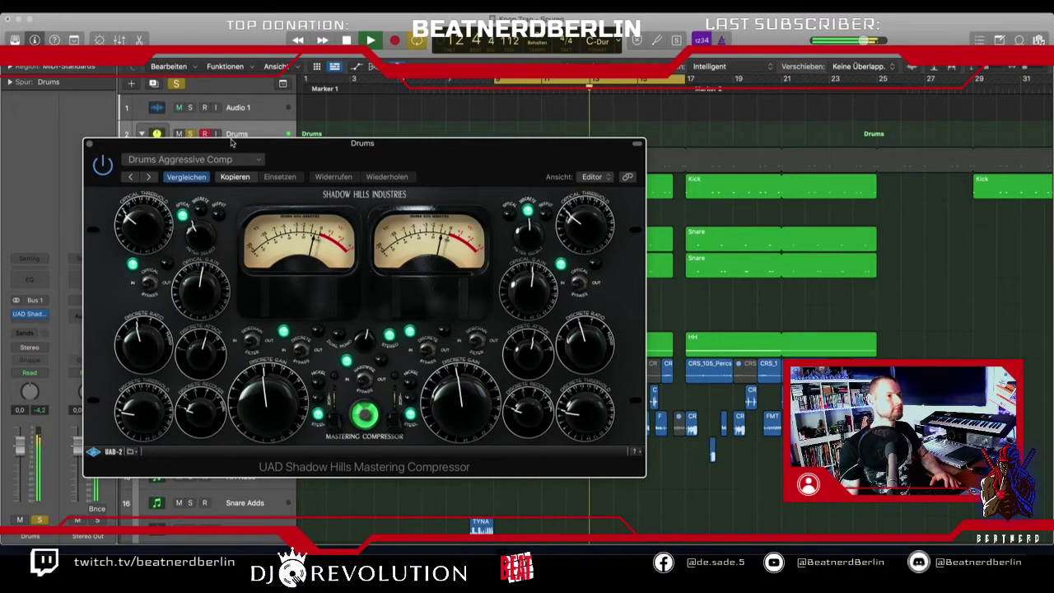
# Compare the drums with and without the compressor, stop playback and close the plug-in window.
pyautogui.click(101, 166)
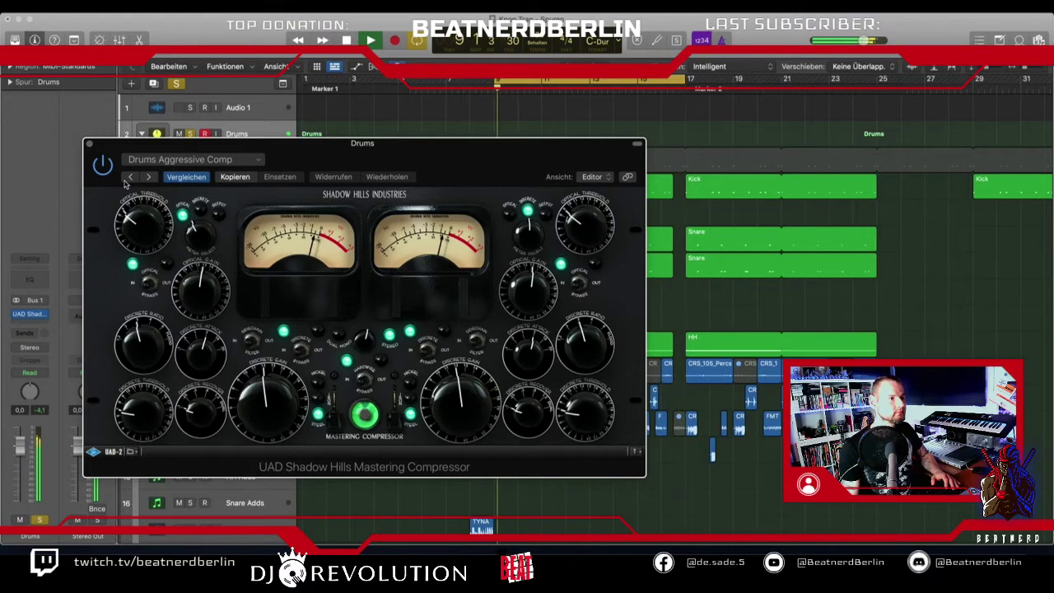
pyautogui.press('space')
pyautogui.click(88, 144)
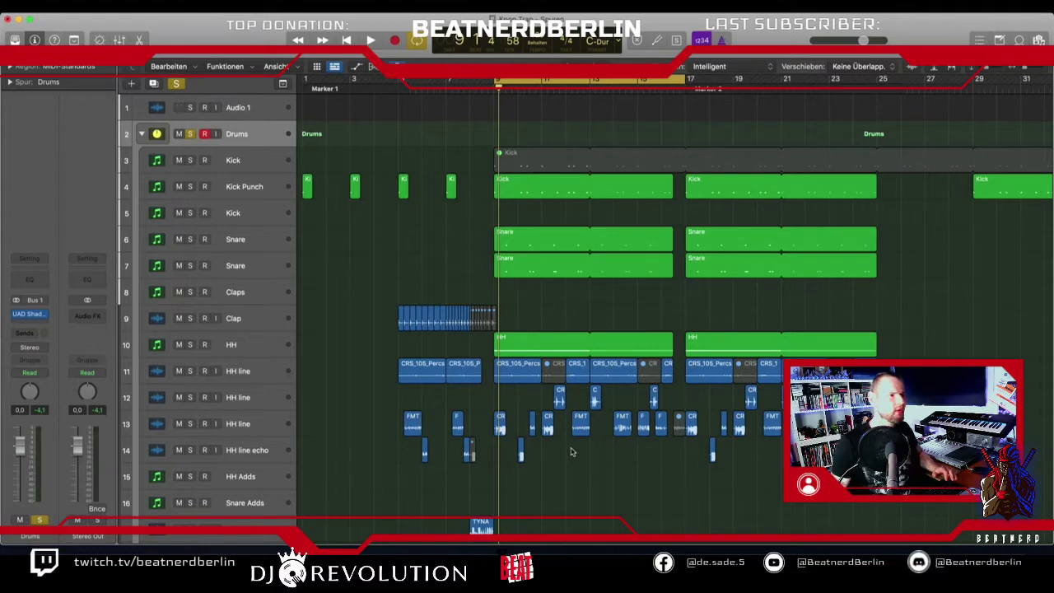
# Solo the 808 track alongside the drums and set its volume to -11.8 dB while playing the cycle.
pyautogui.scroll(-10, 653, 356)
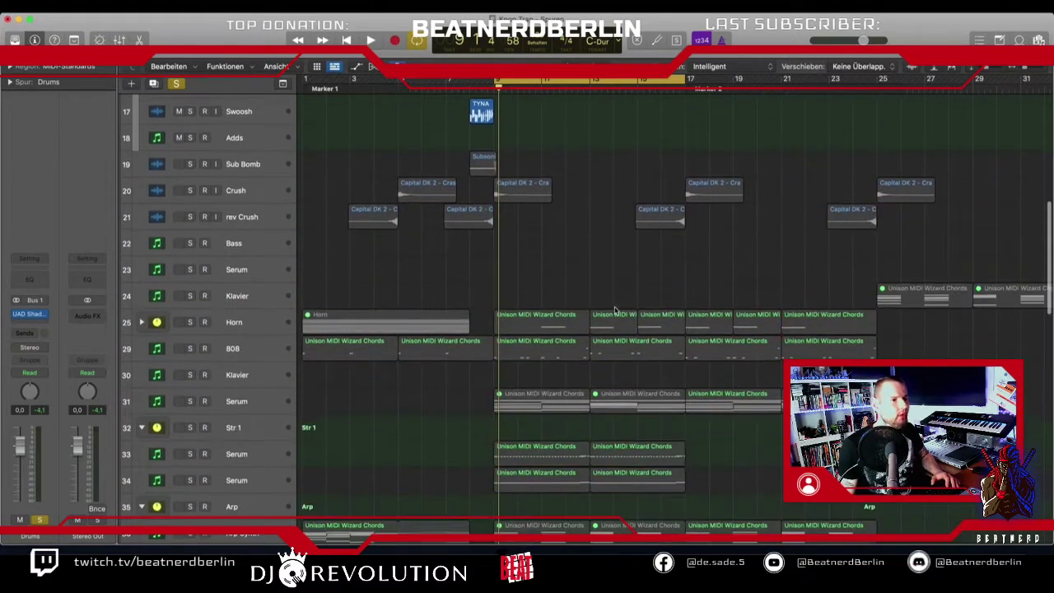
pyautogui.click(238, 346)
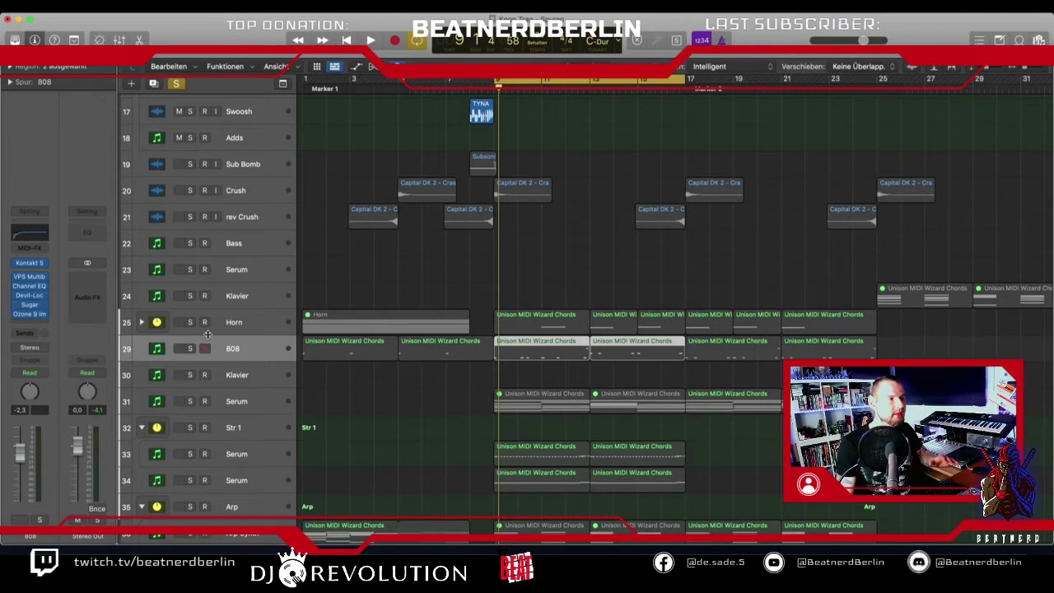
pyautogui.click(191, 349)
pyautogui.scroll(7, 494, 273)
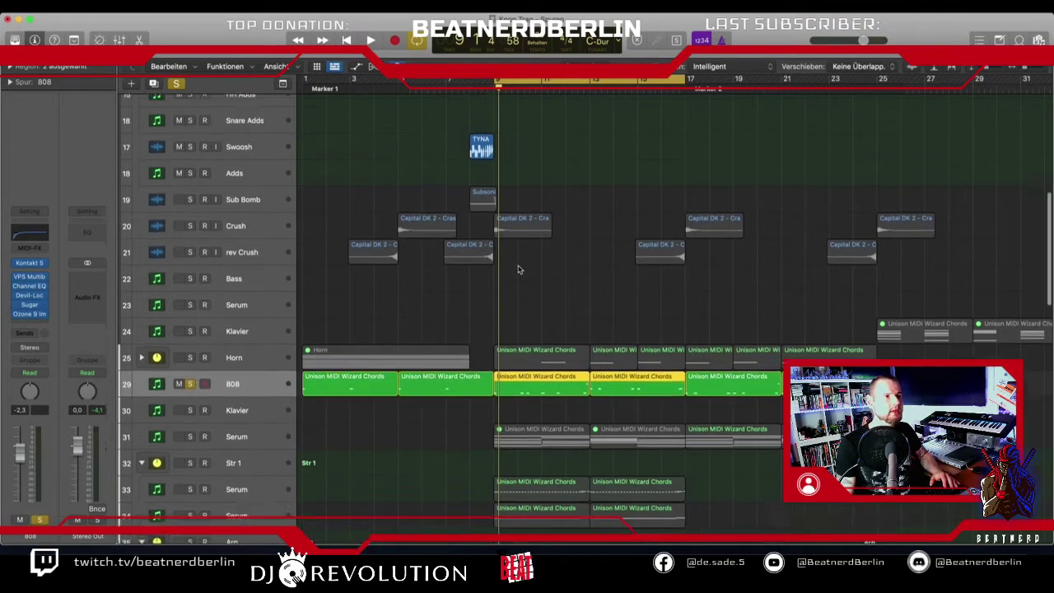
pyautogui.scroll(-5, 511, 272)
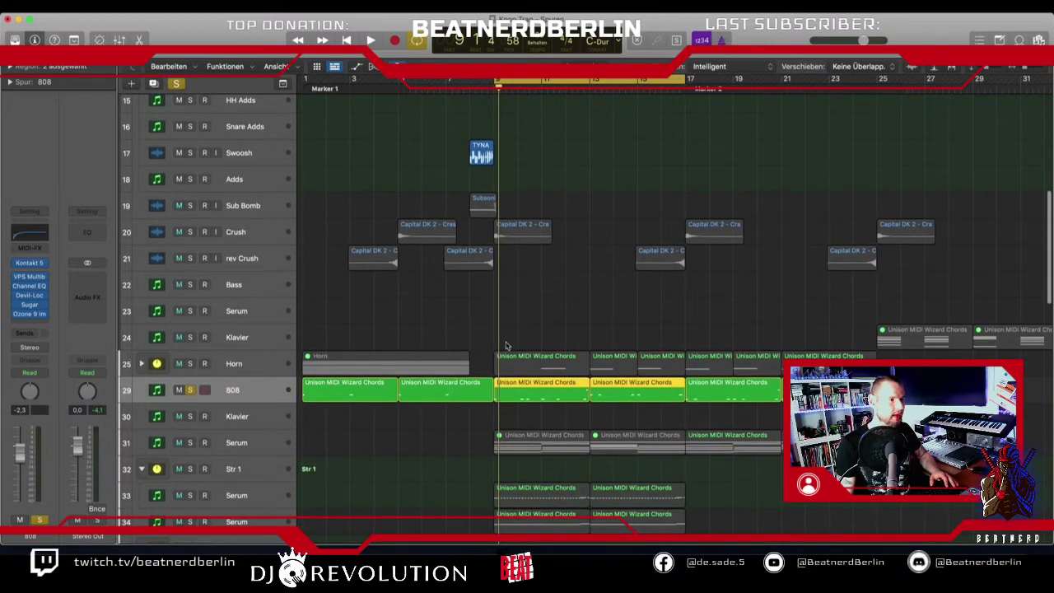
pyautogui.moveTo(20, 458); pyautogui.dragTo(21, 482)
pyautogui.press('space')
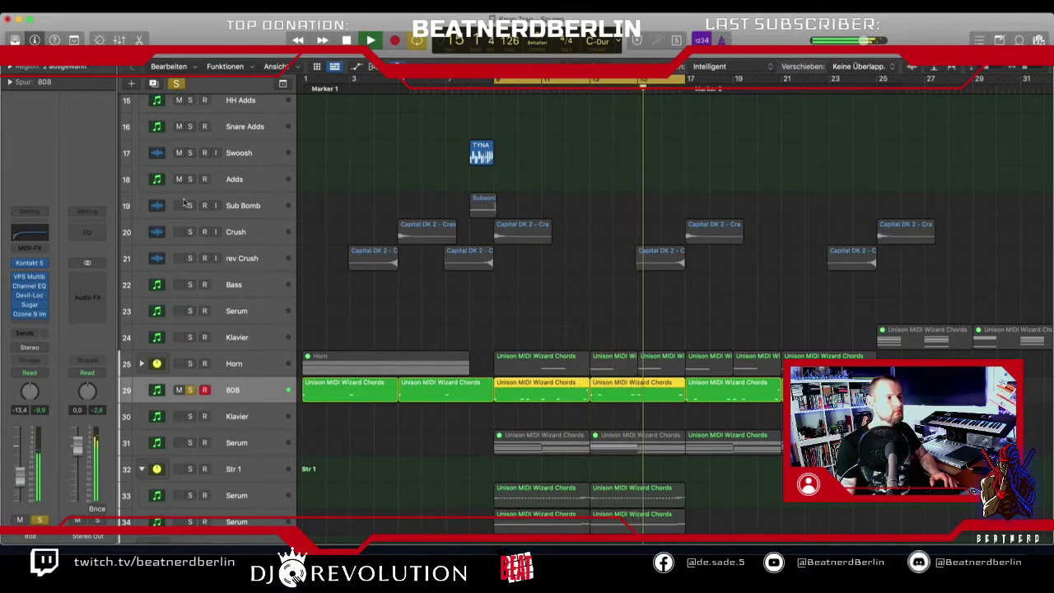
pyautogui.moveTo(20, 476); pyautogui.dragTo(22, 468)
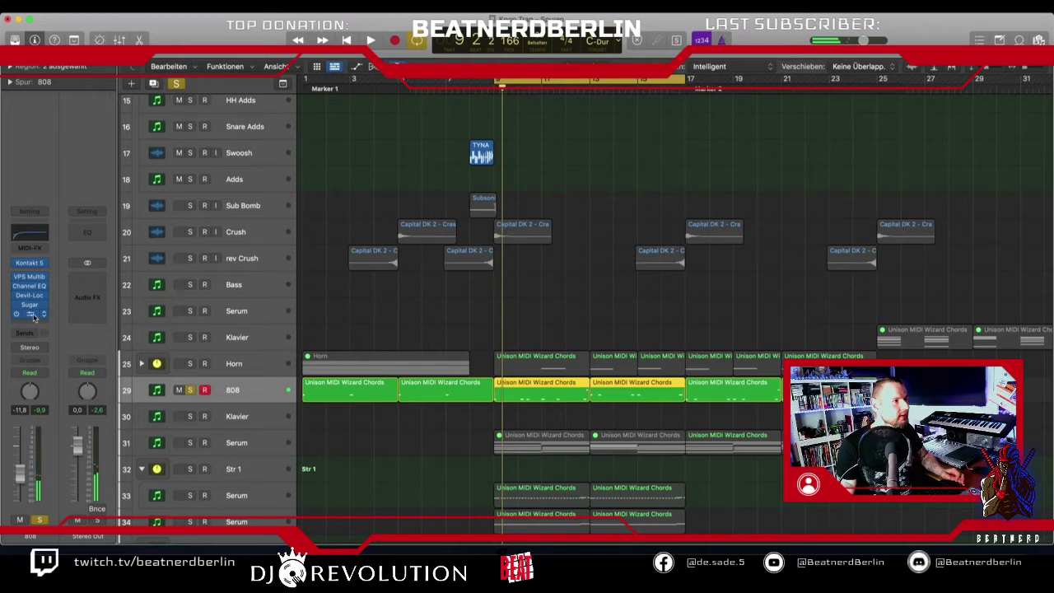
# Insert Sound Radix SurferEQ on the 808 track between Sugar and the Ozone 9 Imager.
pyautogui.moveTo(35, 325); pyautogui.dragTo(37, 314)
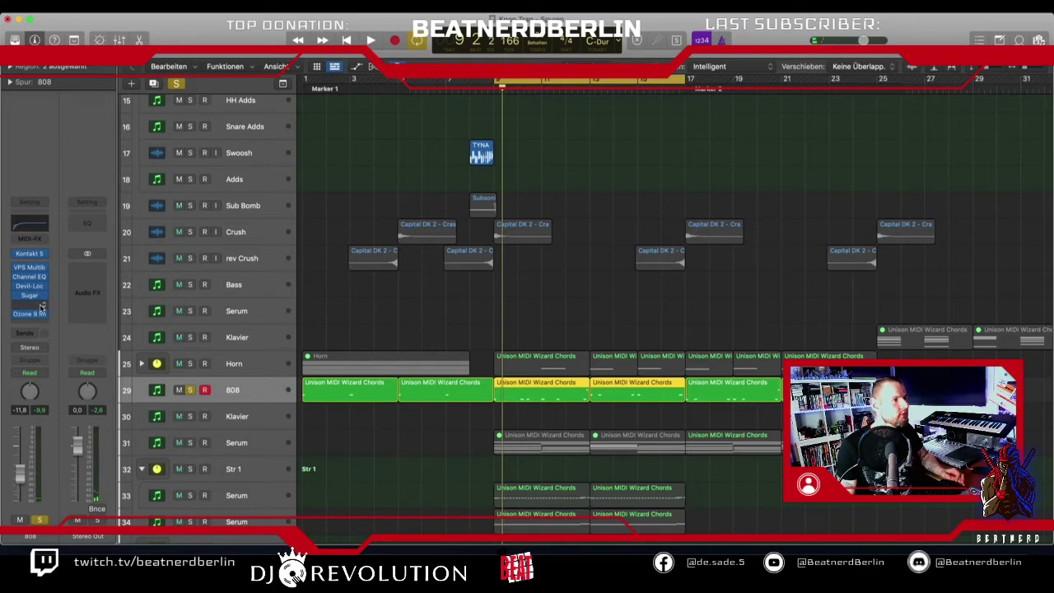
pyautogui.click(41, 312)
pyautogui.moveTo(102, 509)
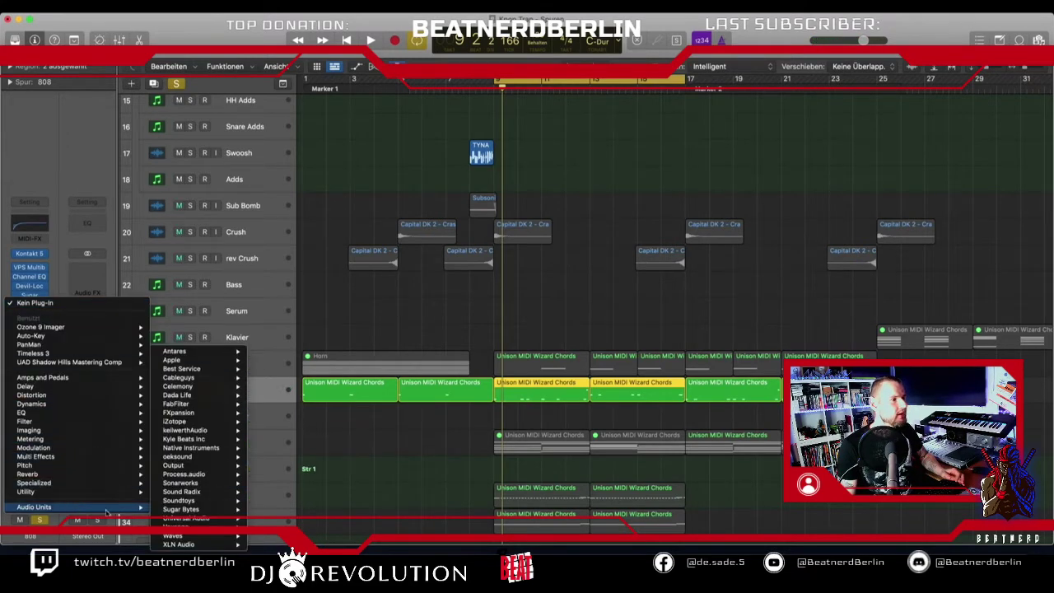
pyautogui.moveTo(179, 501)
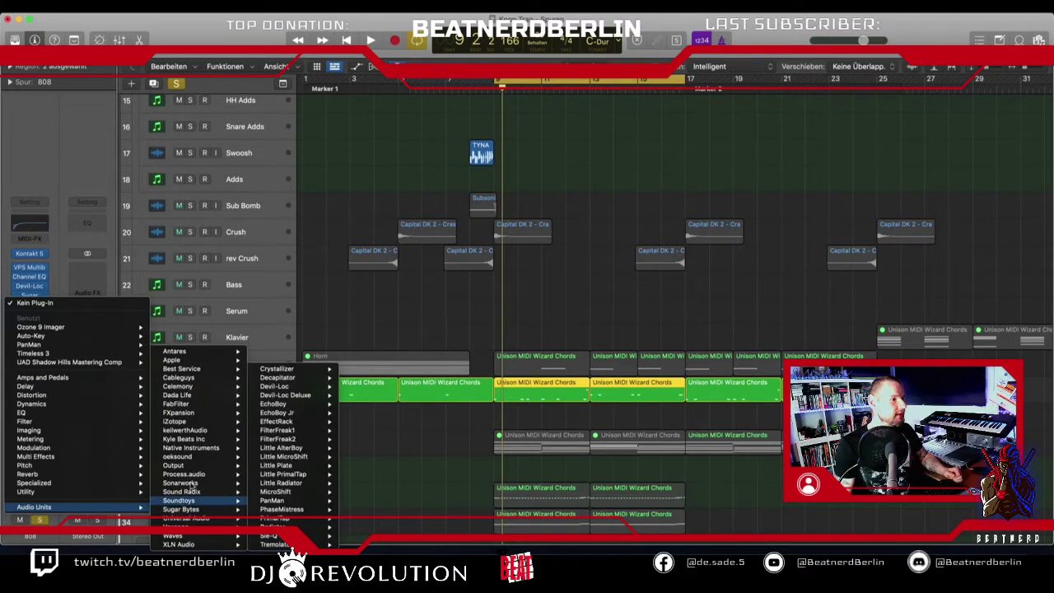
pyautogui.moveTo(197, 493)
pyautogui.moveTo(276, 494)
pyautogui.click(334, 494)
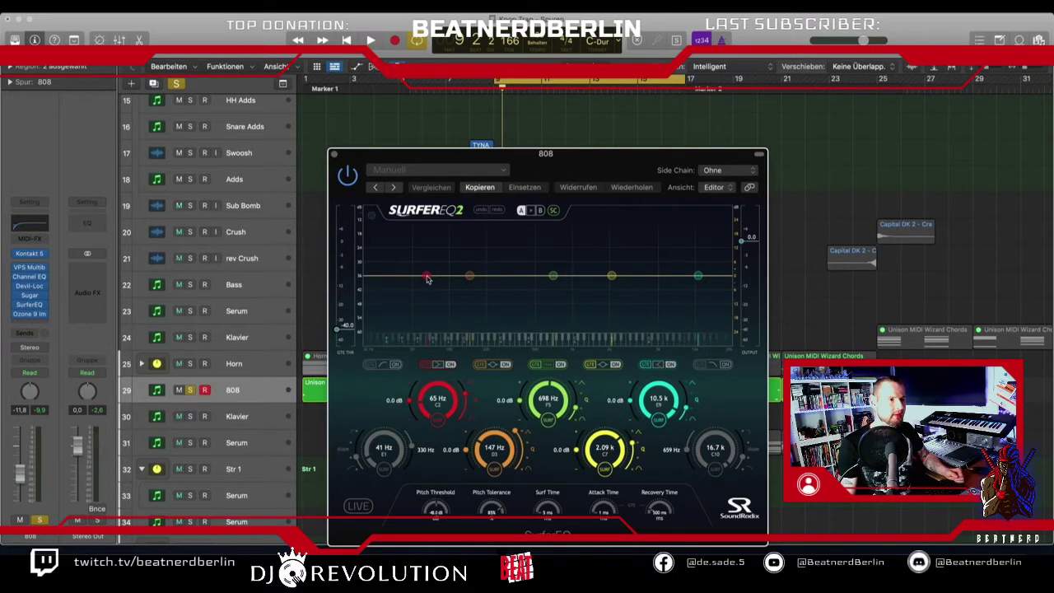
# During playback, boost SurferEQ's 65 Hz band 5.2 dB with Surf on and its 147 Hz band 3.8 dB, and lower the 808 to -14.6 dB.
pyautogui.moveTo(409, 401); pyautogui.dragTo(412, 395)
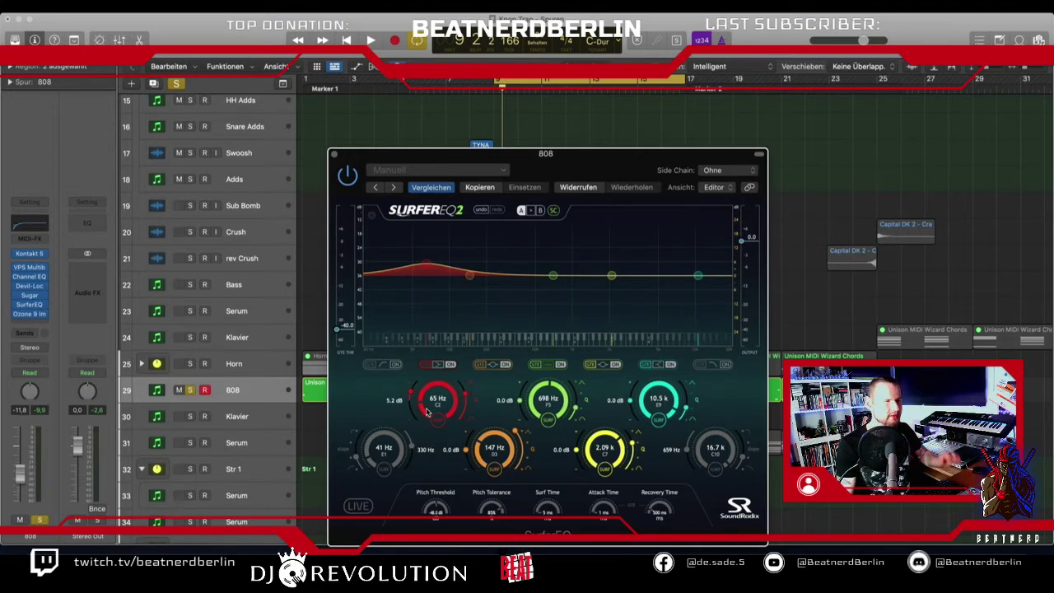
pyautogui.moveTo(427, 412); pyautogui.dragTo(430, 435)
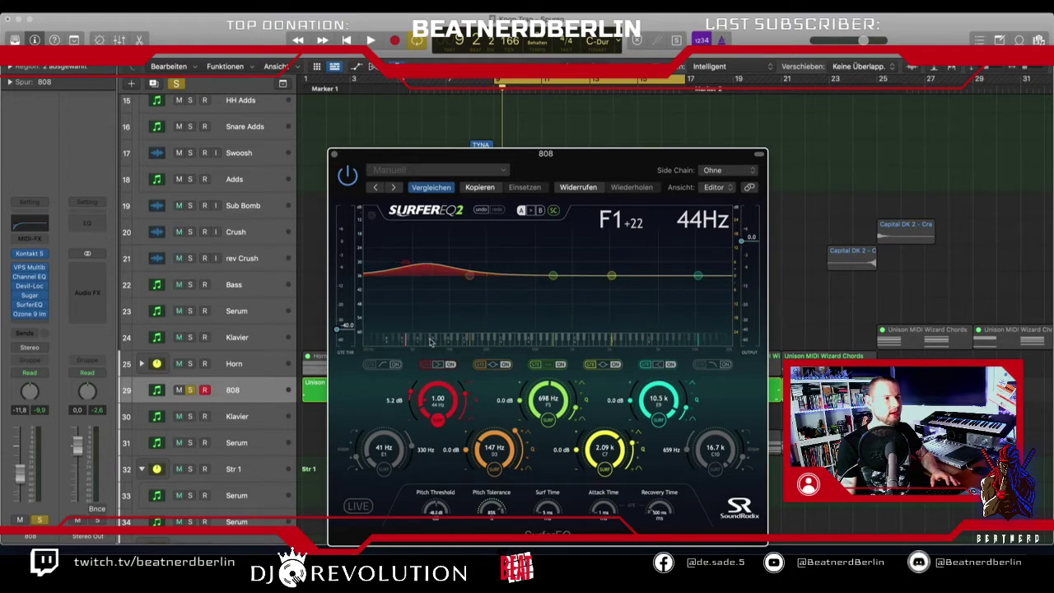
pyautogui.press('space')
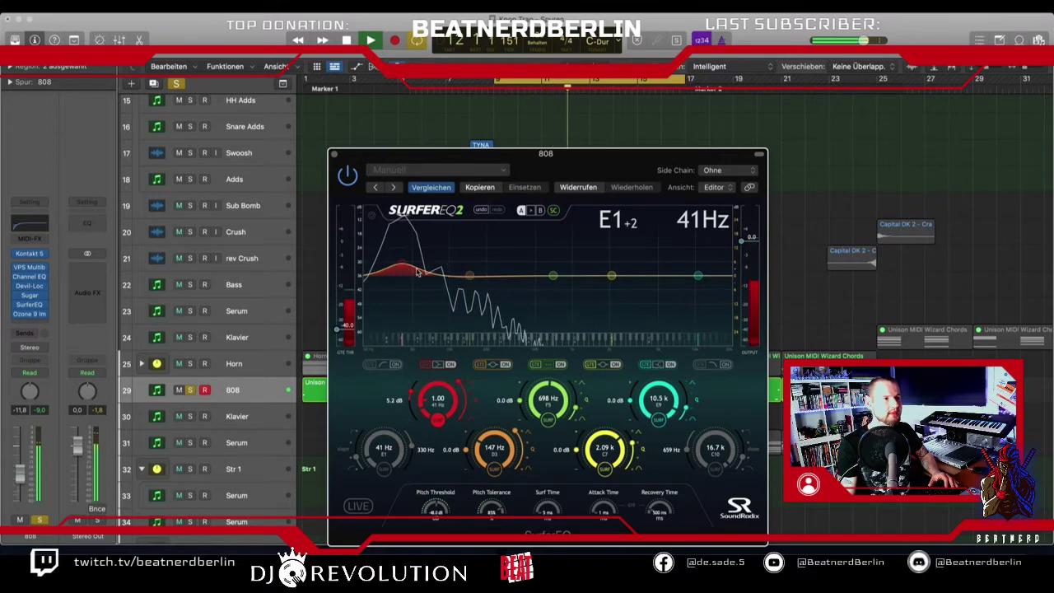
pyautogui.moveTo(494, 471); pyautogui.dragTo(464, 439)
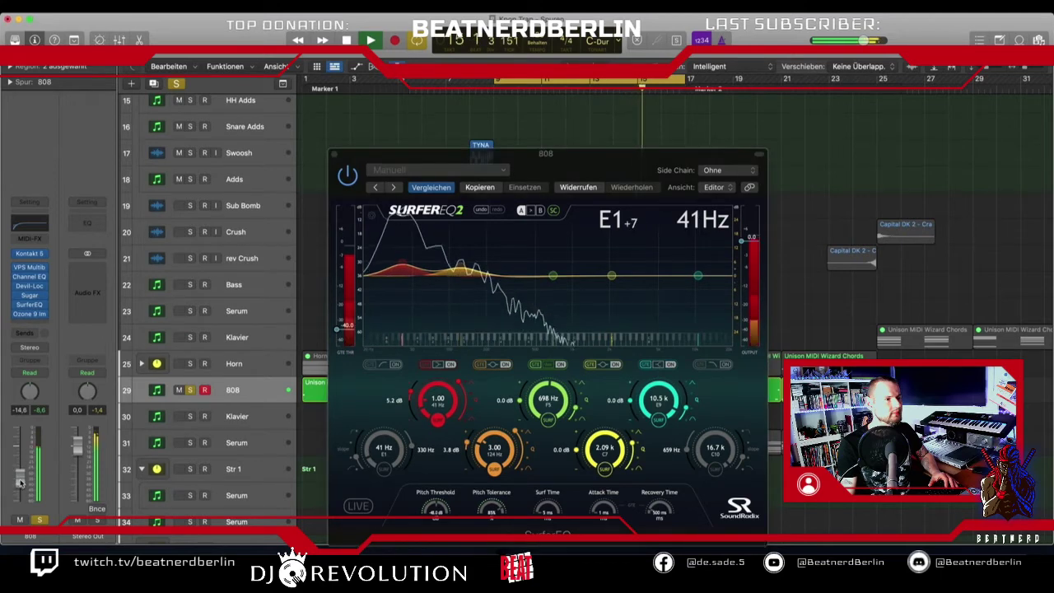
pyautogui.moveTo(16, 480); pyautogui.dragTo(20, 484)
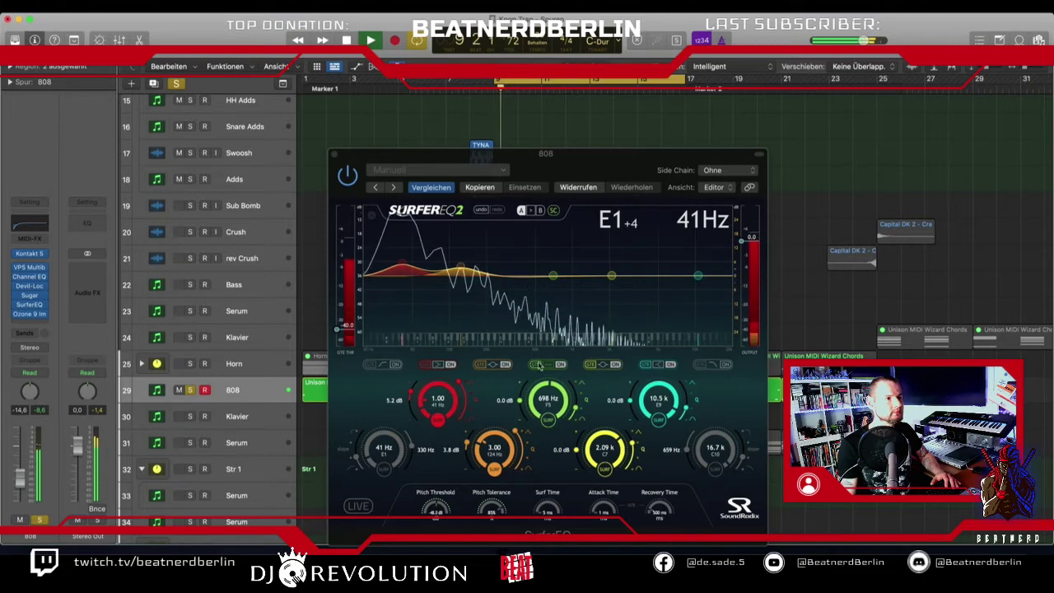
# Boost SurferEQ's 698 Hz band by 4.0 dB with Surf off and reduce the red low band's gain to 1.9 dB, then stop playback.
pyautogui.moveTo(548, 414)
pyautogui.mouseDown()
pyautogui.moveTo(542, 428)
pyautogui.moveTo(522, 389)
pyautogui.moveTo(537, 405)
pyautogui.mouseUp()
pyautogui.click(548, 419)
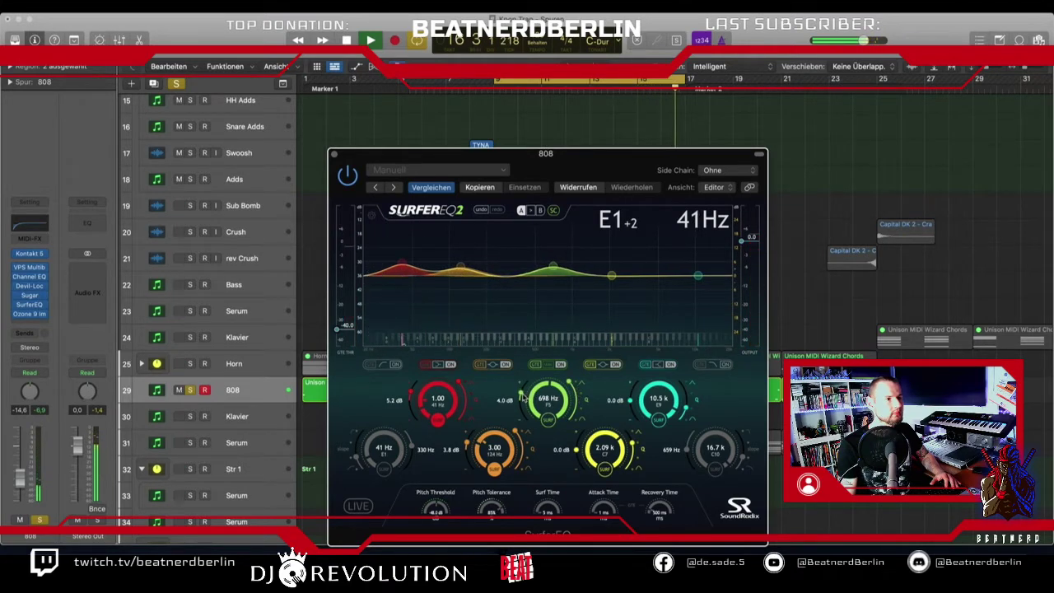
pyautogui.moveTo(521, 390); pyautogui.dragTo(518, 393)
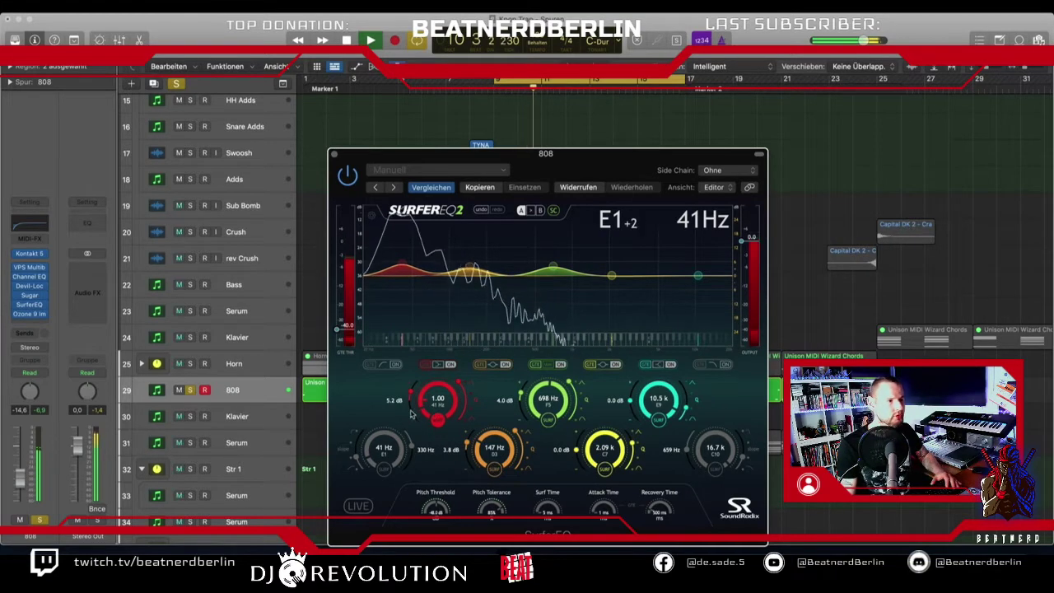
pyautogui.moveTo(414, 399); pyautogui.dragTo(428, 414)
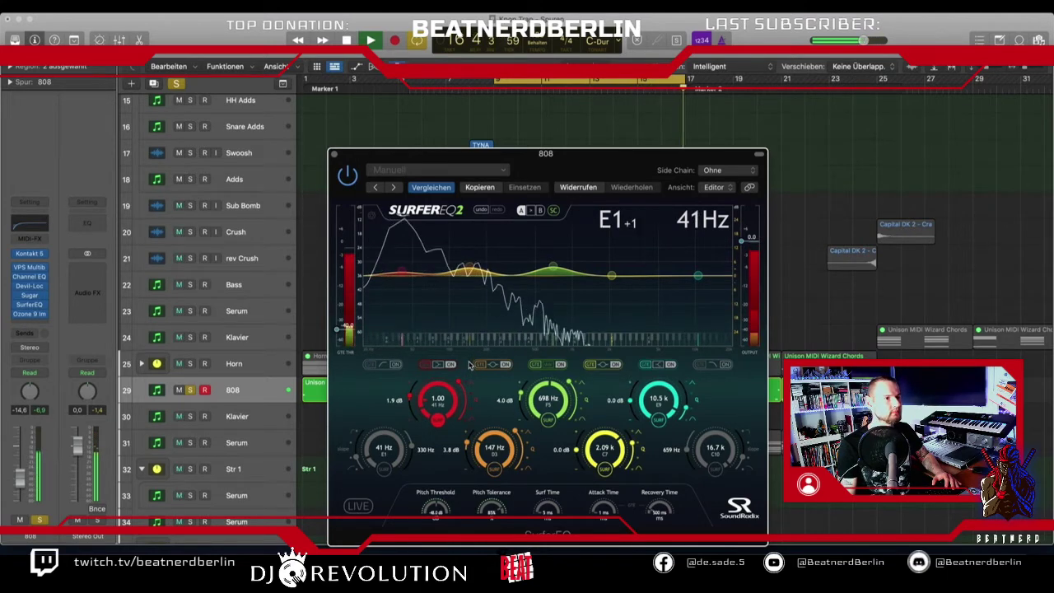
pyautogui.press('space')
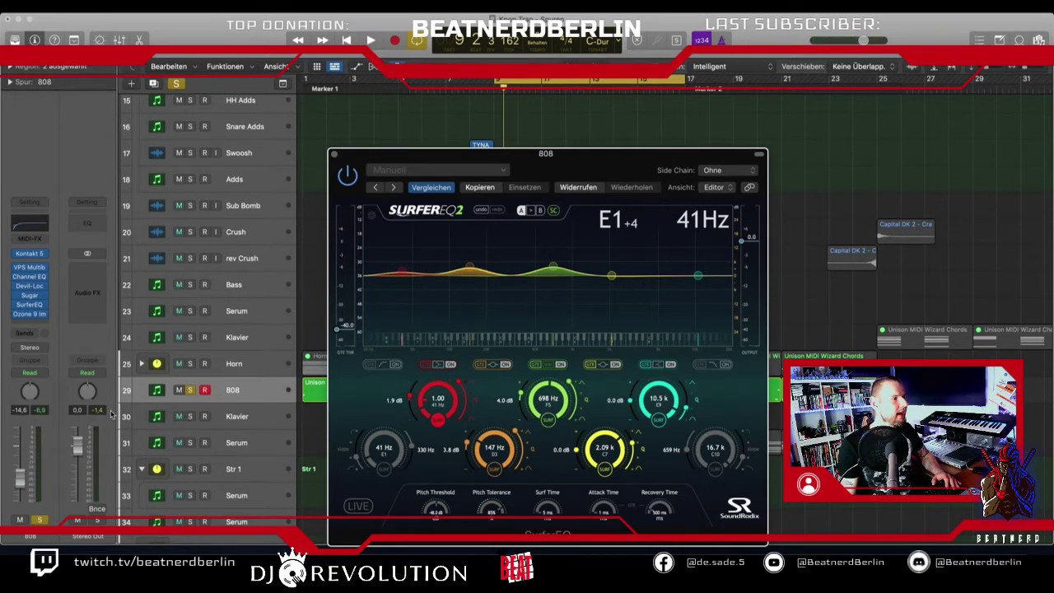
# Lower the 808 to -16.0 dB, reduce SurferEQ's 698 Hz band to 2.1 dB and 147 Hz band to 1.8 dB, and close the EQ.
pyautogui.press('space')
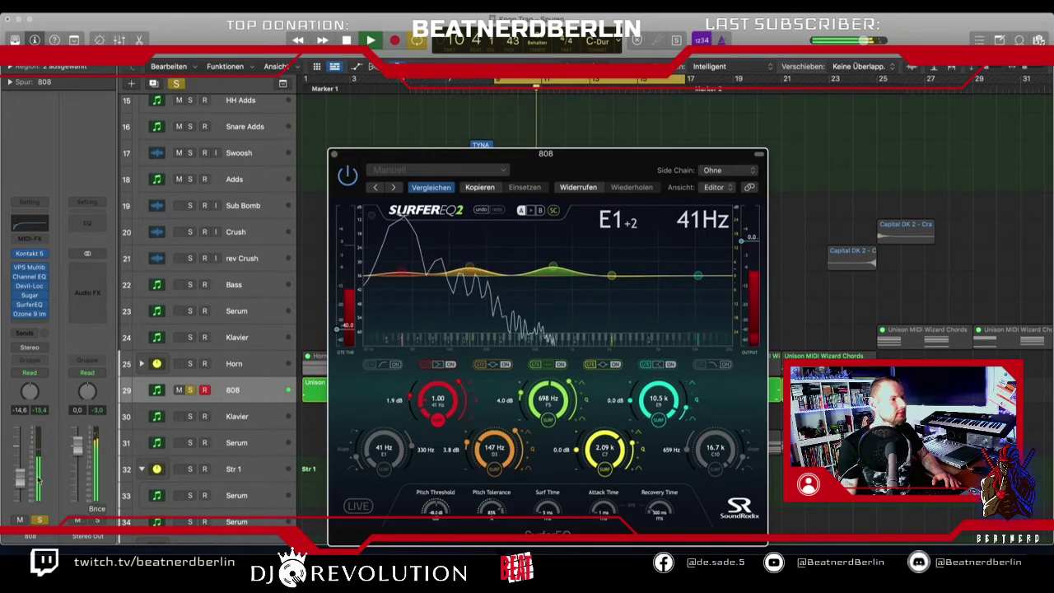
pyautogui.moveTo(20, 477); pyautogui.dragTo(22, 485)
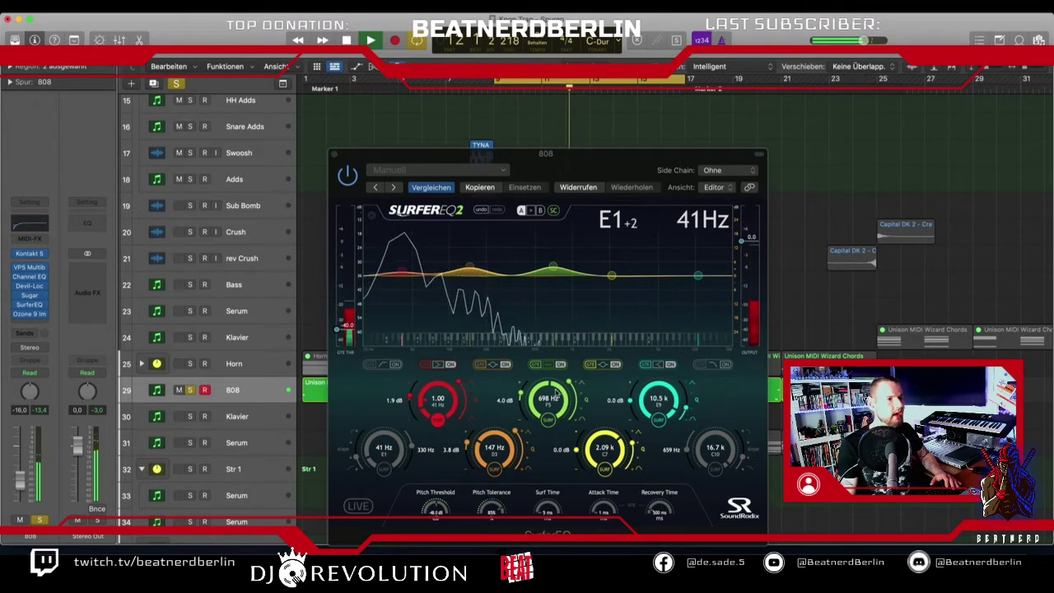
pyautogui.moveTo(520, 398); pyautogui.dragTo(519, 408)
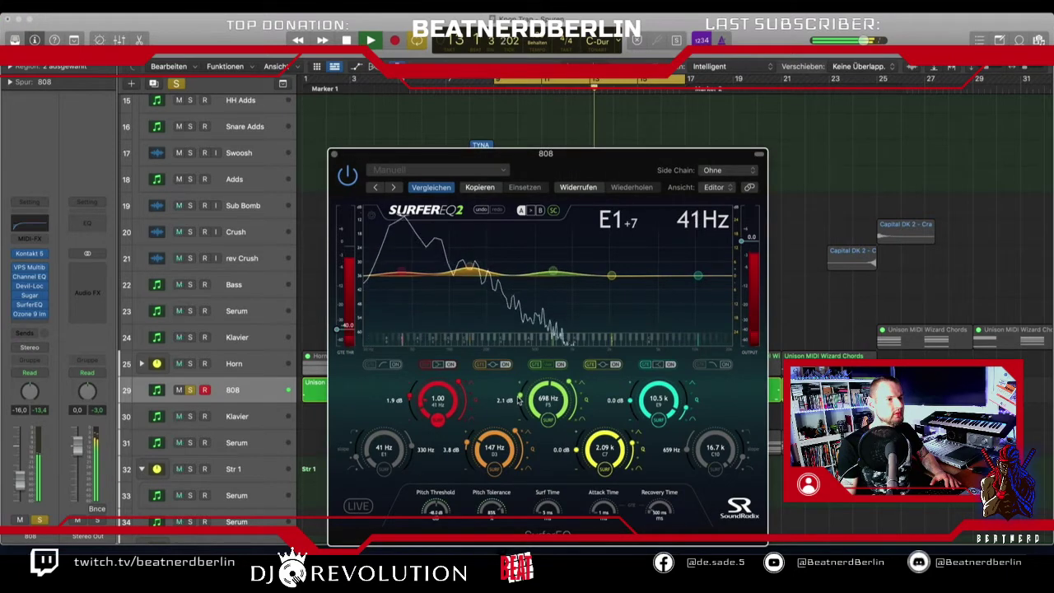
pyautogui.moveTo(468, 447); pyautogui.dragTo(469, 451)
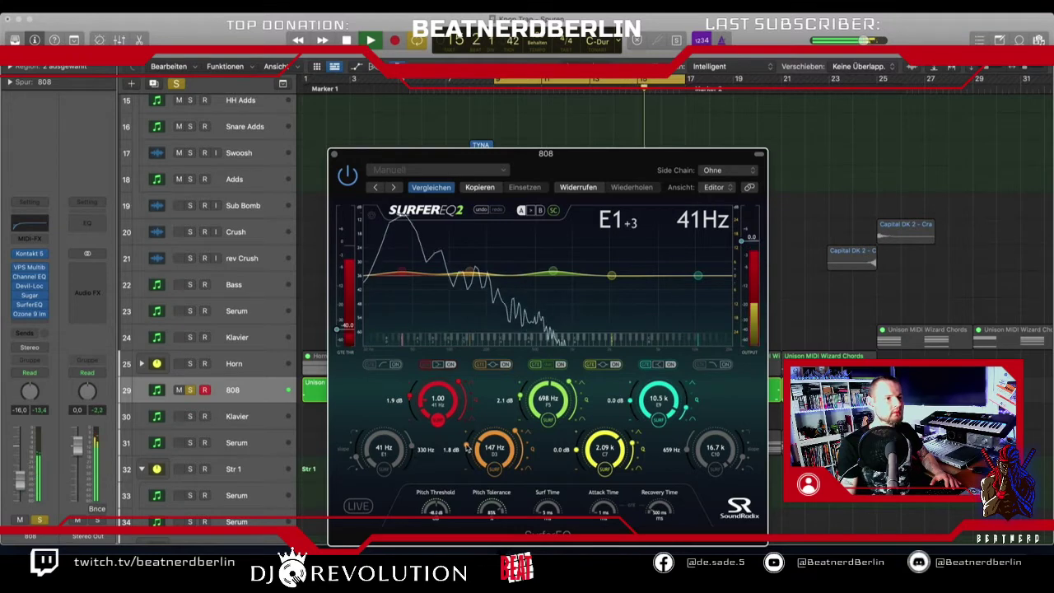
pyautogui.click(333, 154)
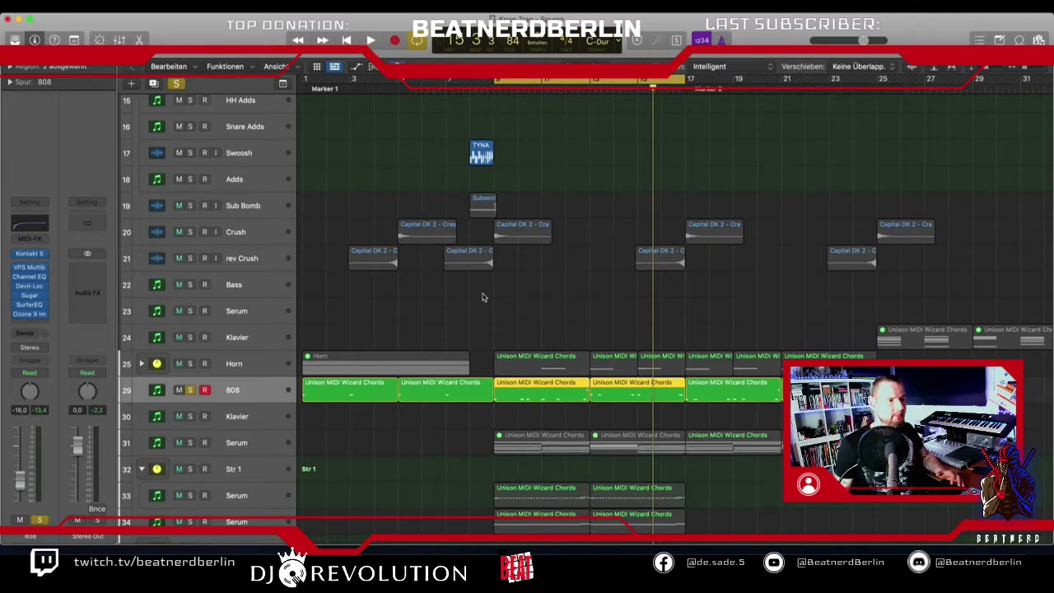
# Adjust the Devil-Loc distortion on the 808 and lower the track's volume to -17.2 dB while playing the cycle.
pyautogui.scroll(10, 502, 306)
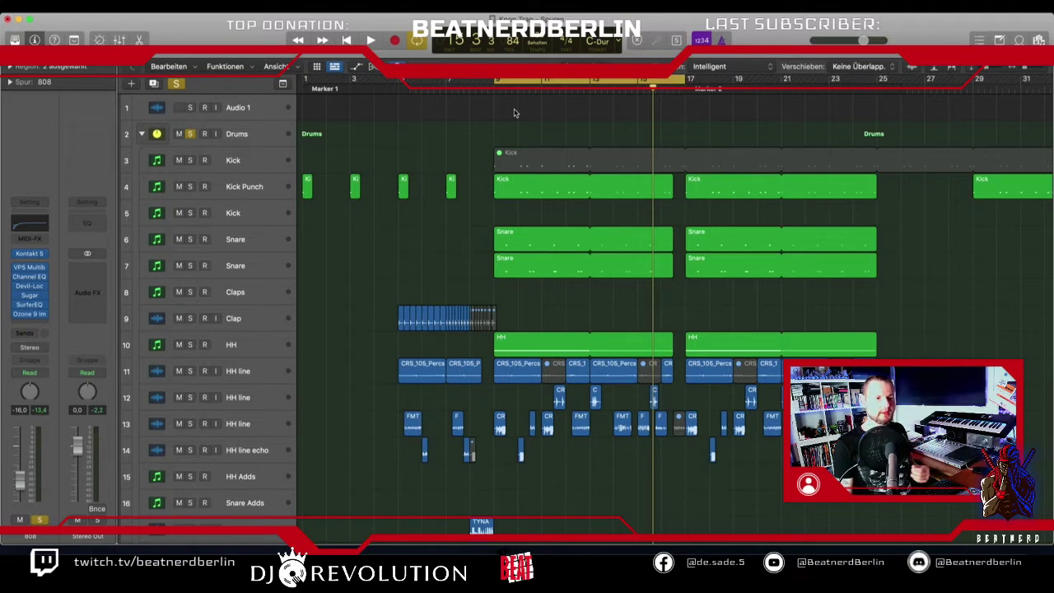
pyautogui.scroll(-10, 515, 113)
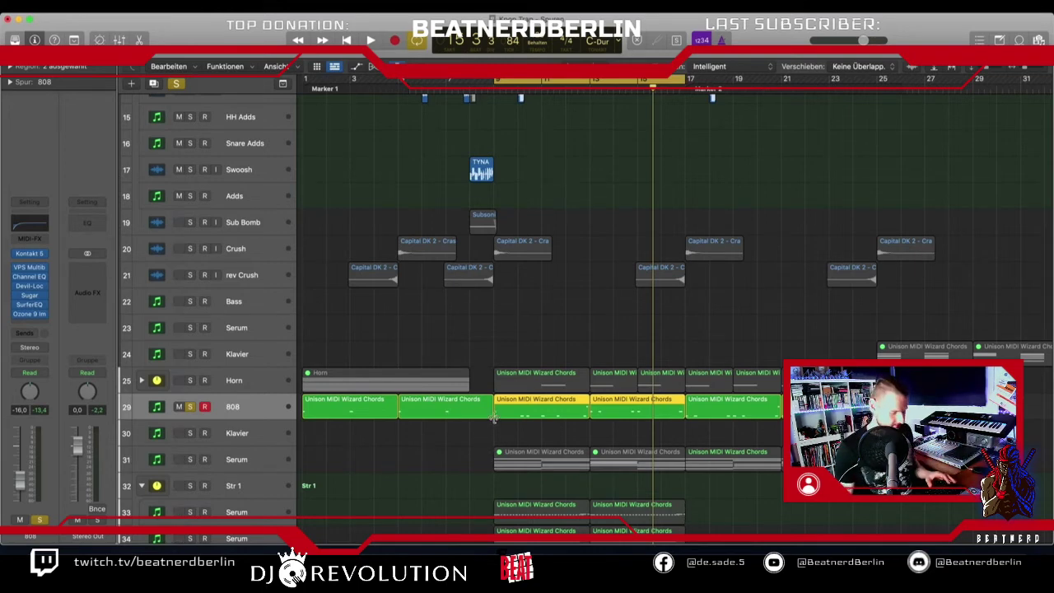
pyautogui.hotkey('shift', 'space')
pyautogui.press('space')
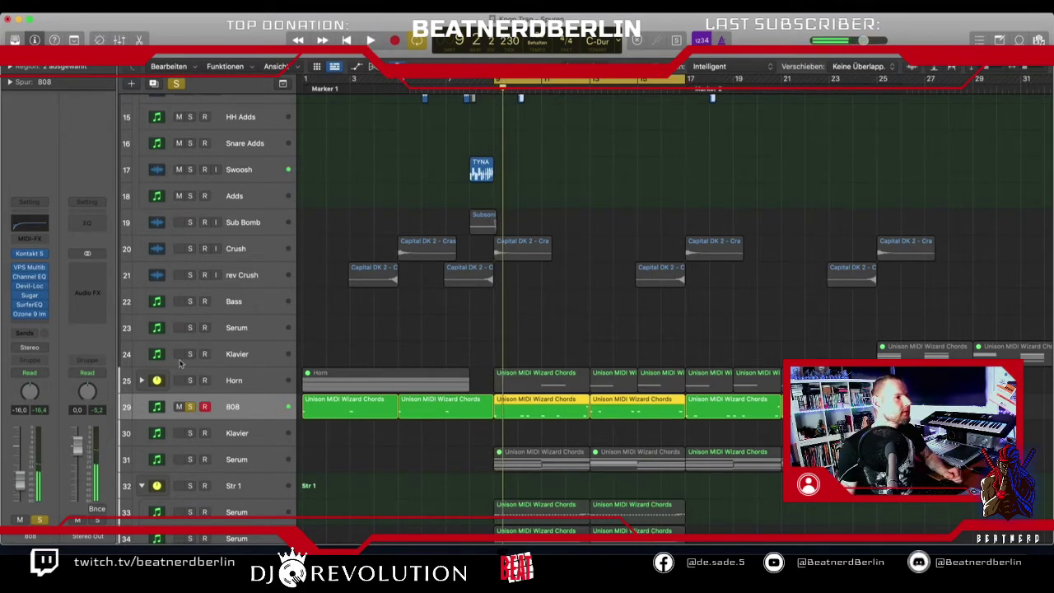
pyautogui.click(30, 286)
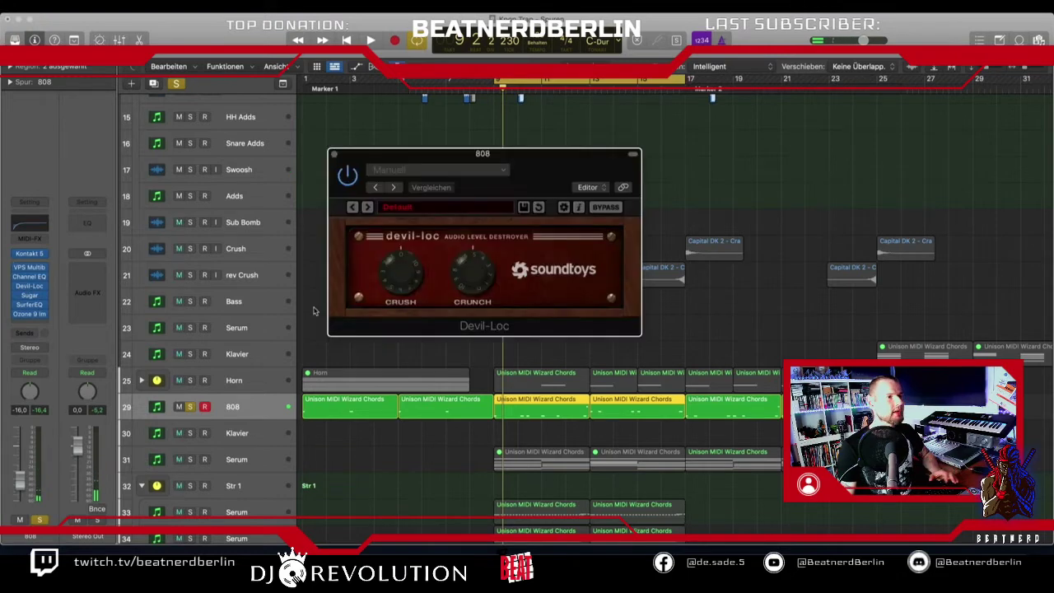
pyautogui.moveTo(450, 289); pyautogui.dragTo(464, 300)
pyautogui.press('space')
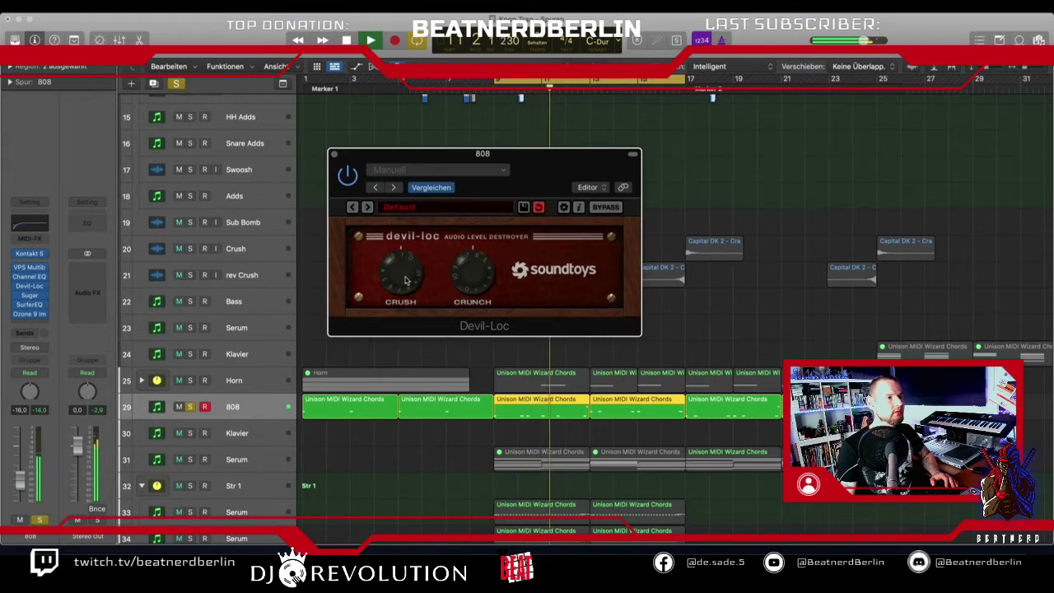
pyautogui.click(333, 154)
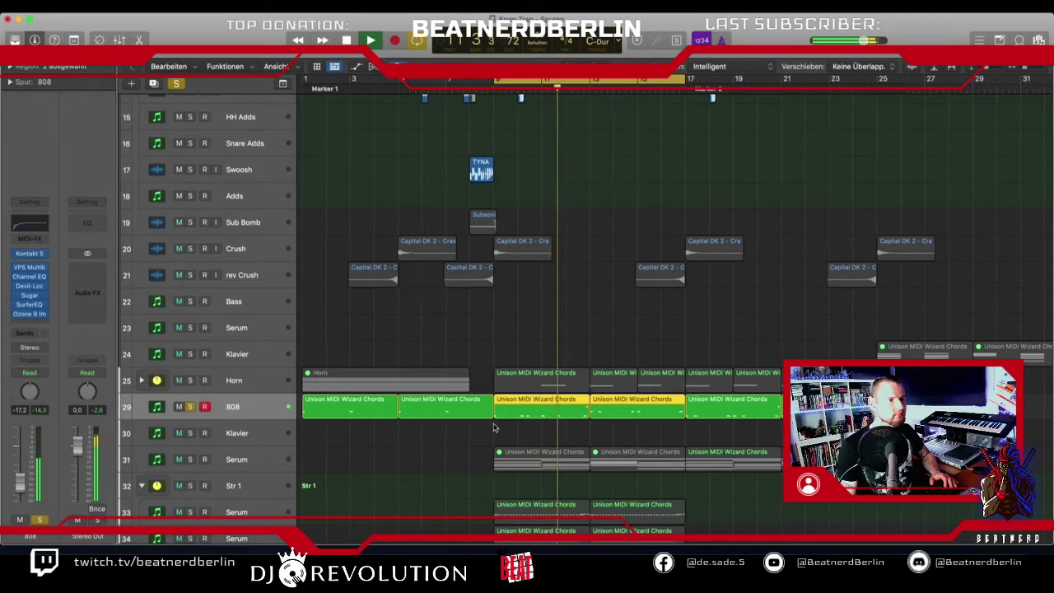
pyautogui.press('space')
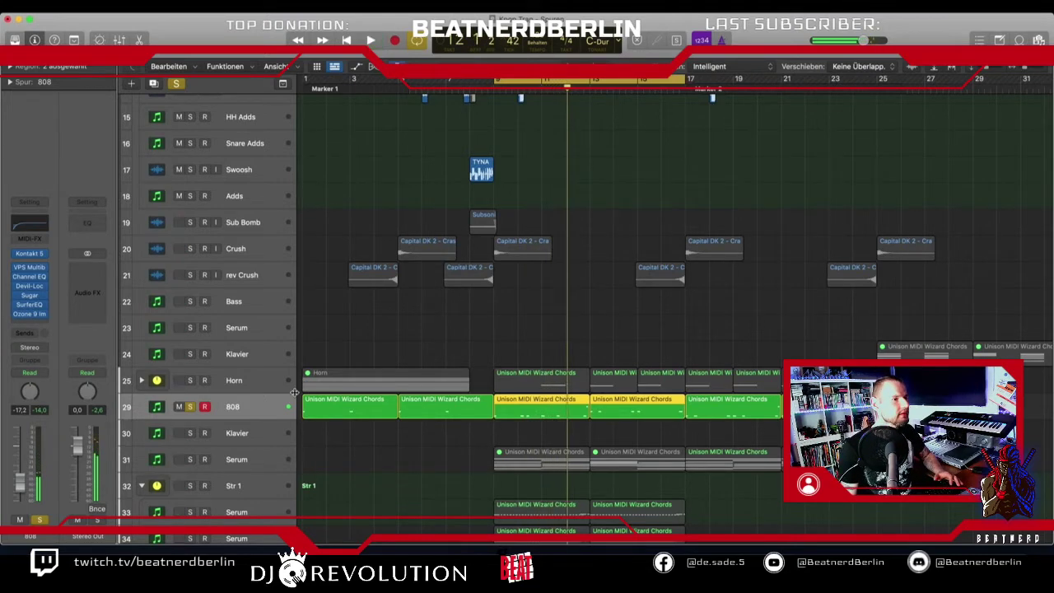
# Solo the Horn stack and lower its volume to -15.2 dB while playing the cycle with the 808.
pyautogui.scroll(-3, 266, 392)
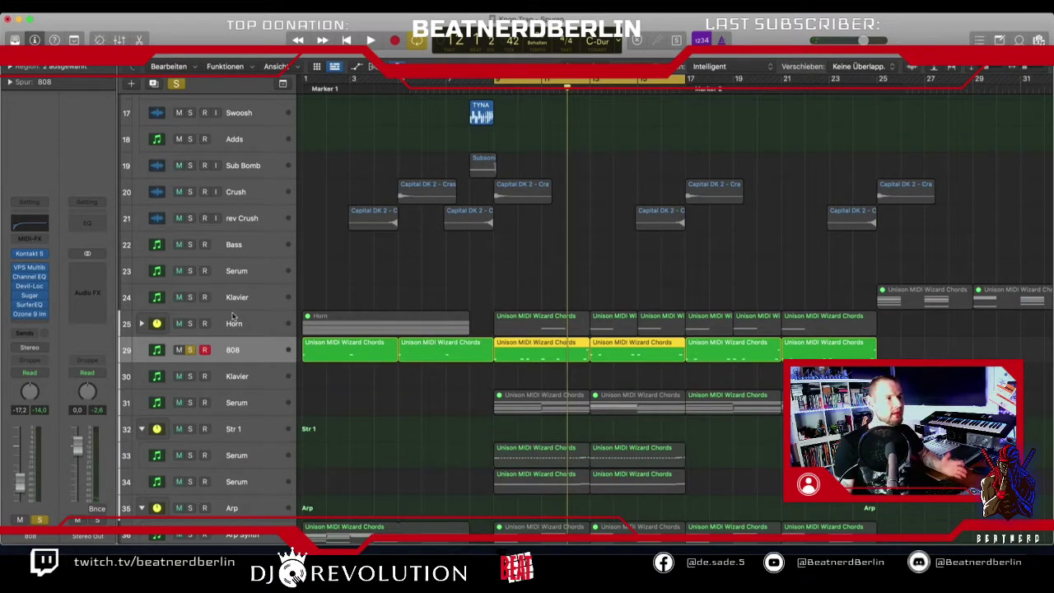
pyautogui.click(140, 324)
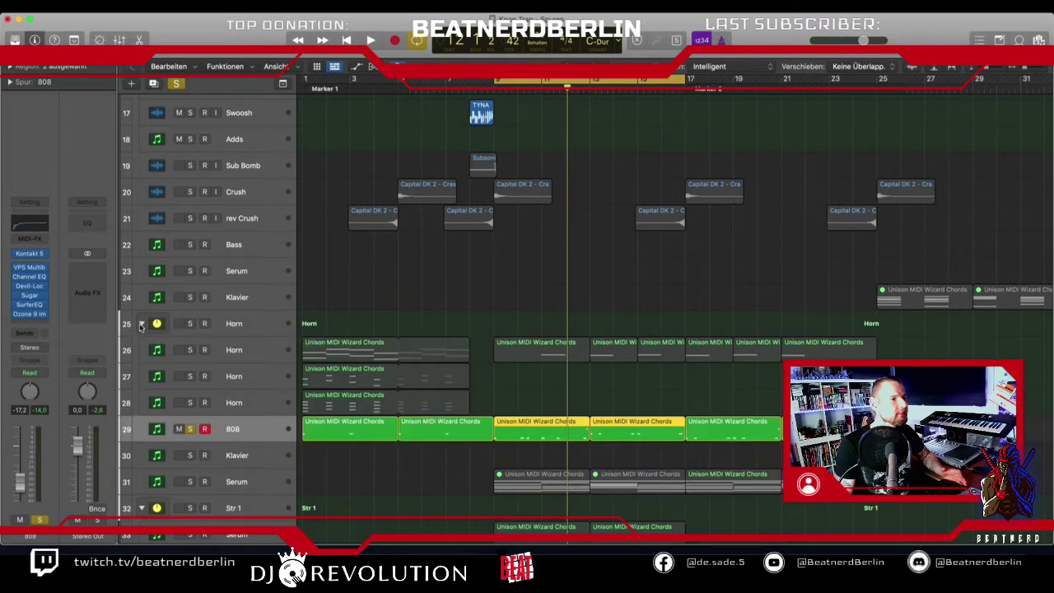
pyautogui.click(141, 324)
pyautogui.click(229, 322)
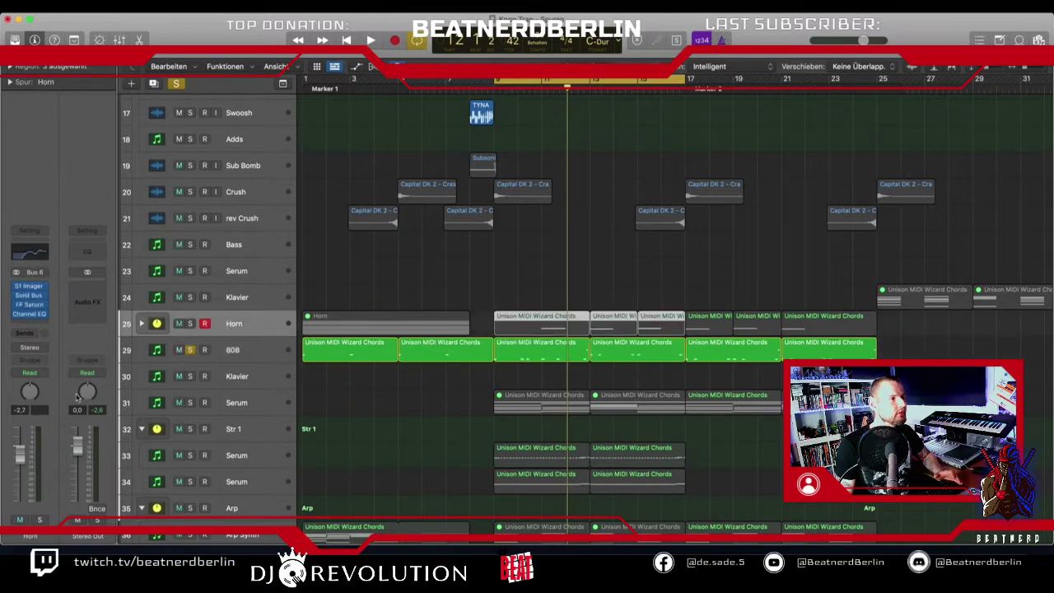
pyautogui.click(190, 324)
pyautogui.press('space')
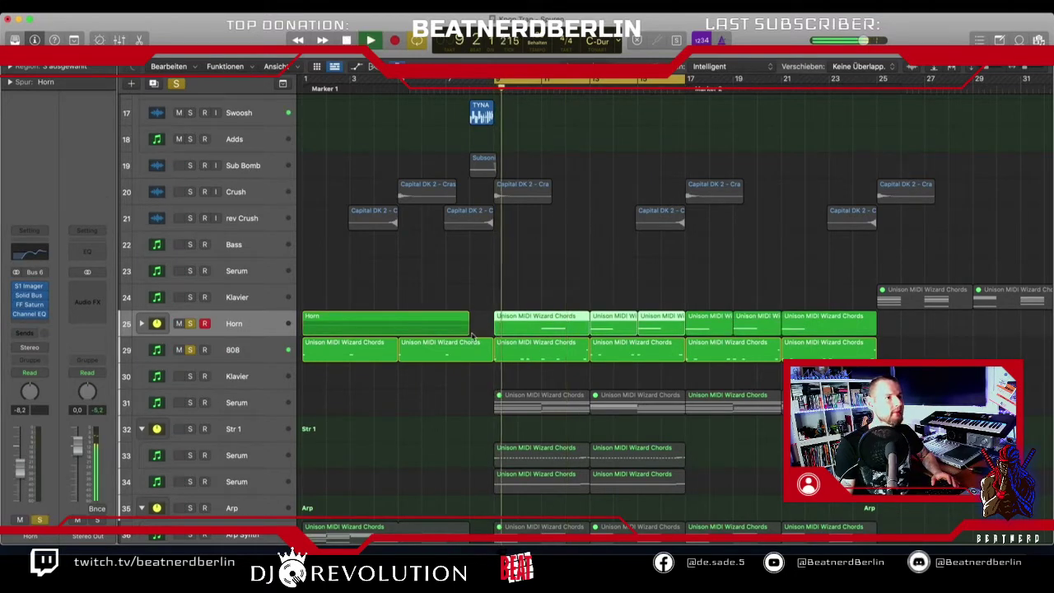
pyautogui.moveTo(25, 469); pyautogui.dragTo(27, 488)
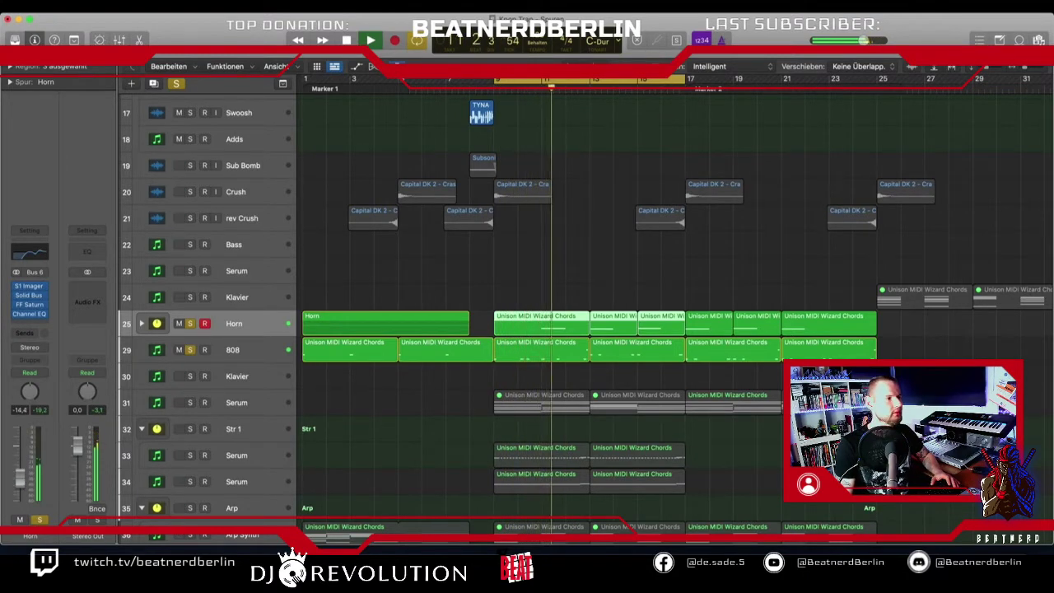
pyautogui.press('space')
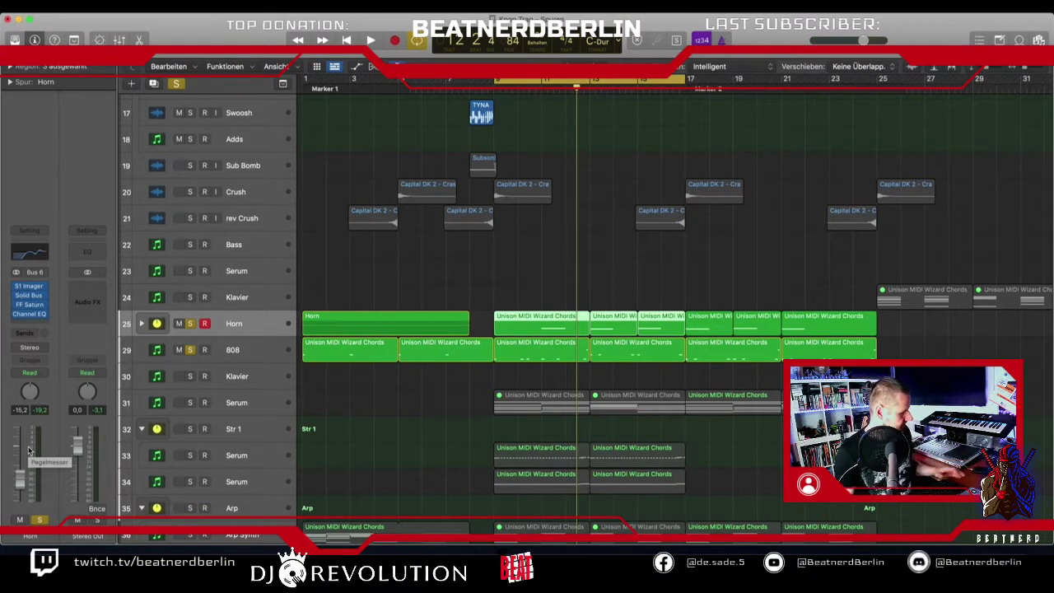
pyautogui.press('space')
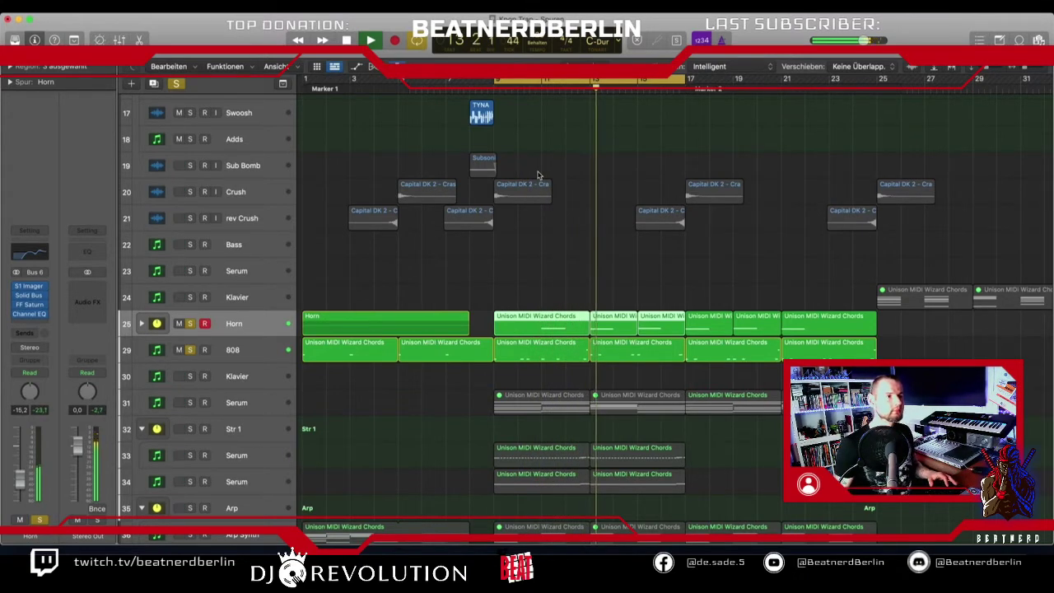
pyautogui.press('space')
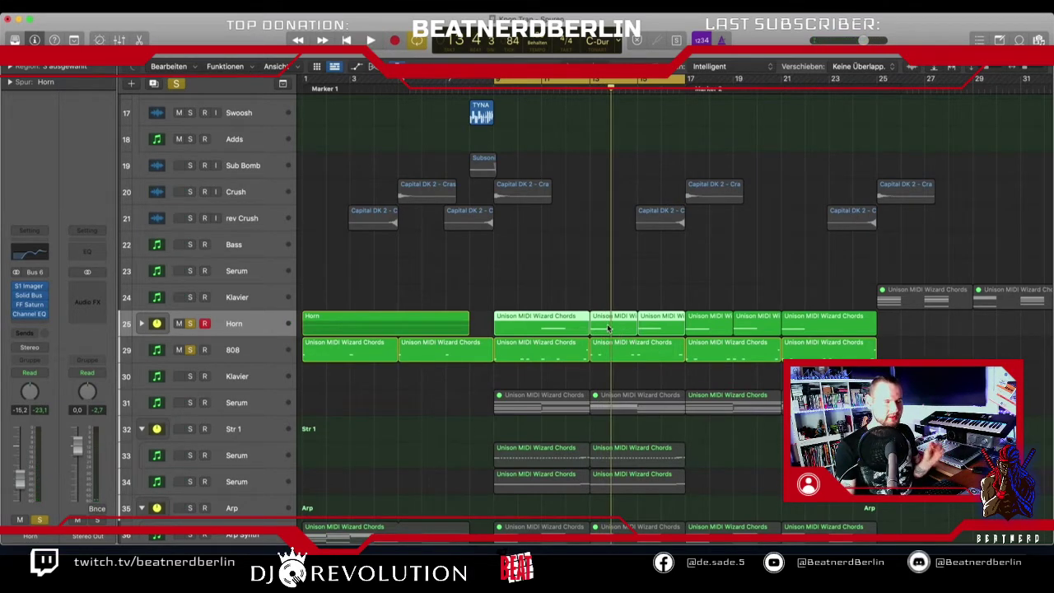
pyautogui.click(606, 298)
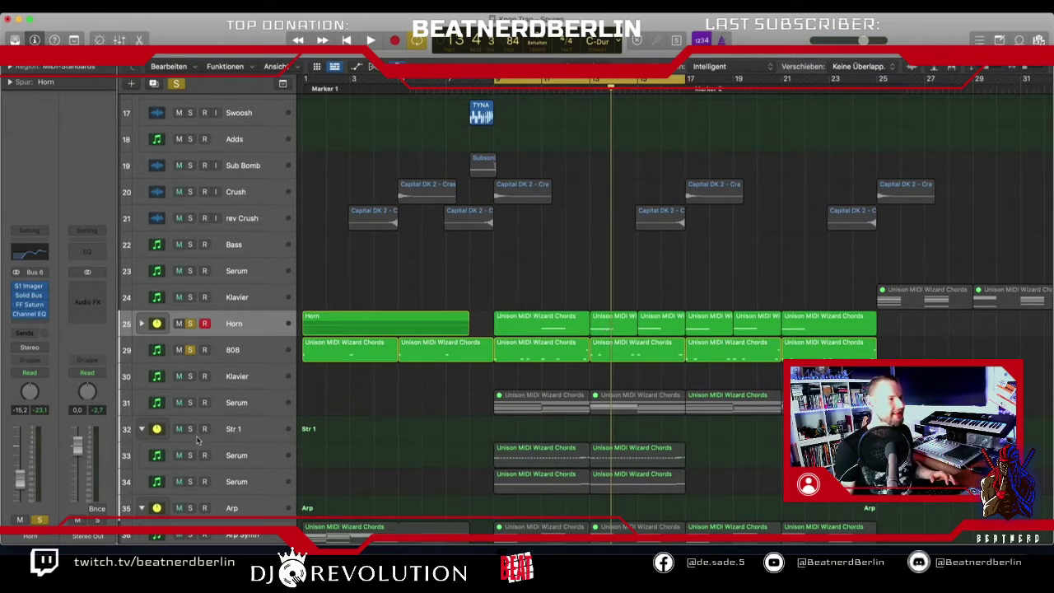
# Solo the Str 1 stack and lower its volume to -16.4 dB during playback, then stop playback.
pyautogui.click(228, 437)
pyautogui.scroll(-1, 168, 445)
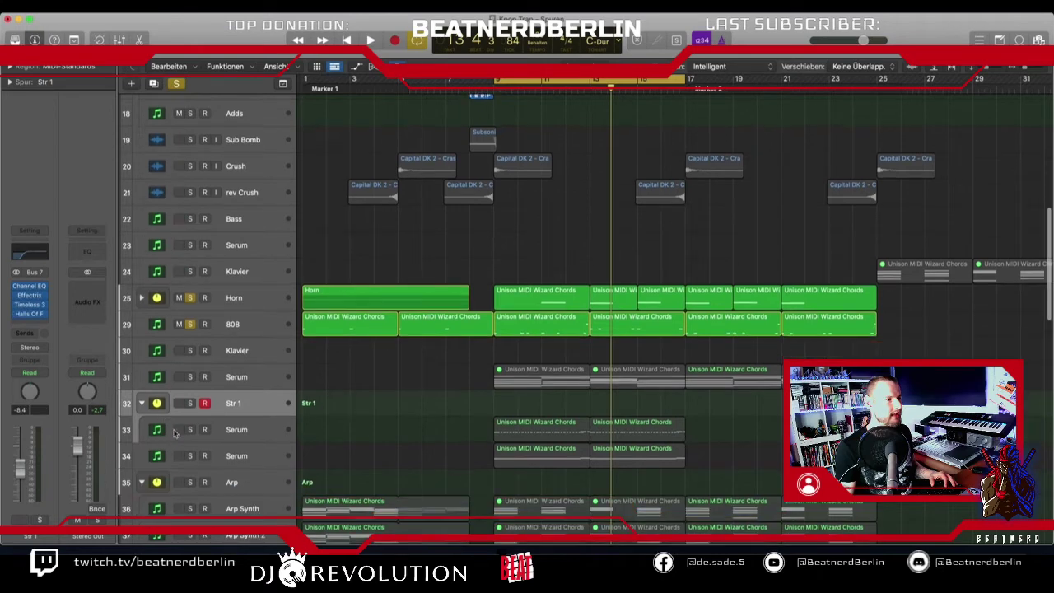
pyautogui.click(189, 404)
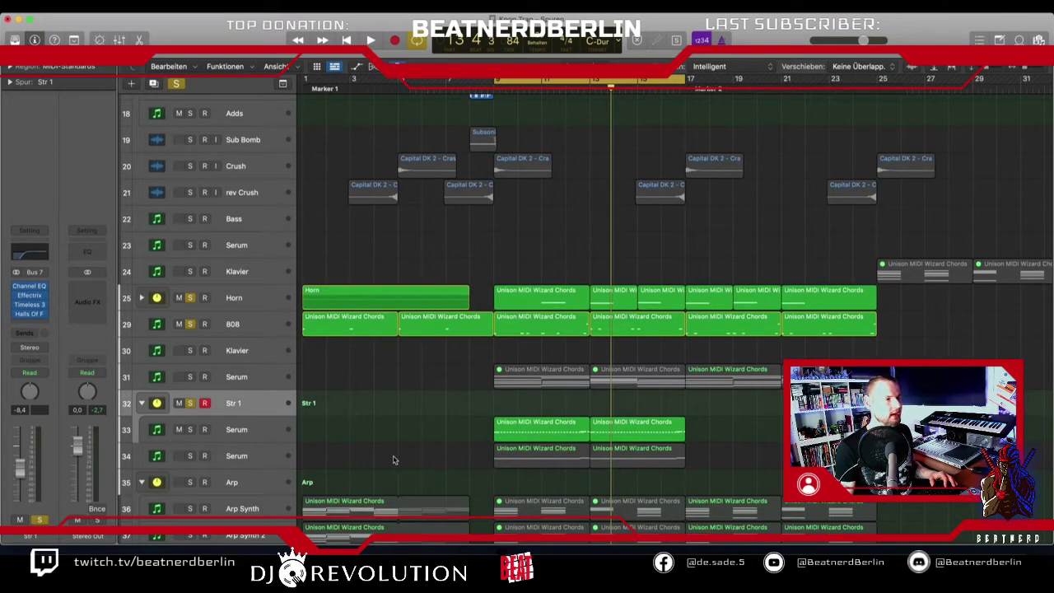
pyautogui.scroll(-1, 394, 460)
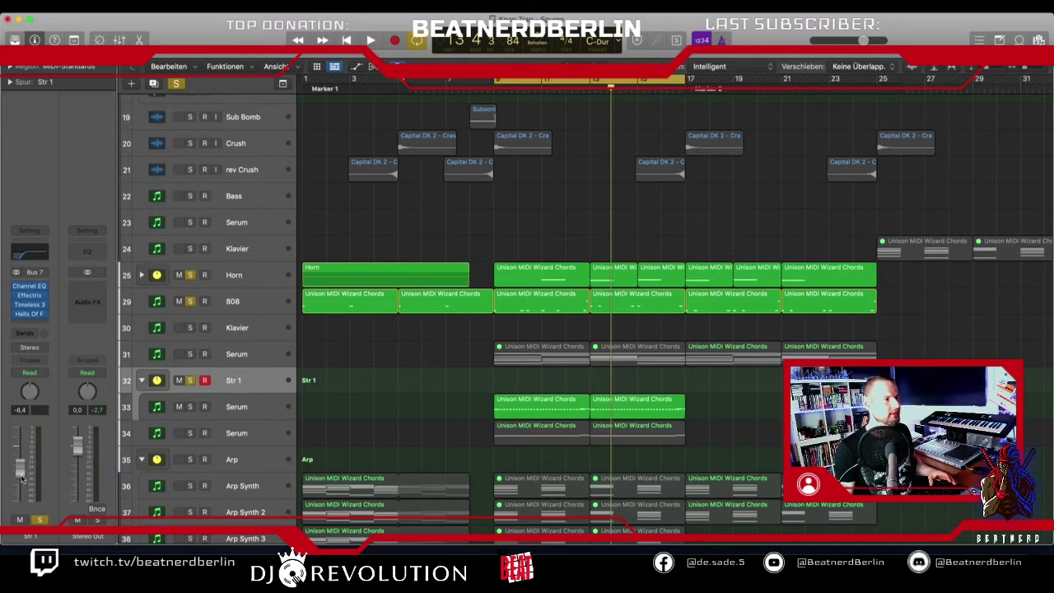
pyautogui.press('space')
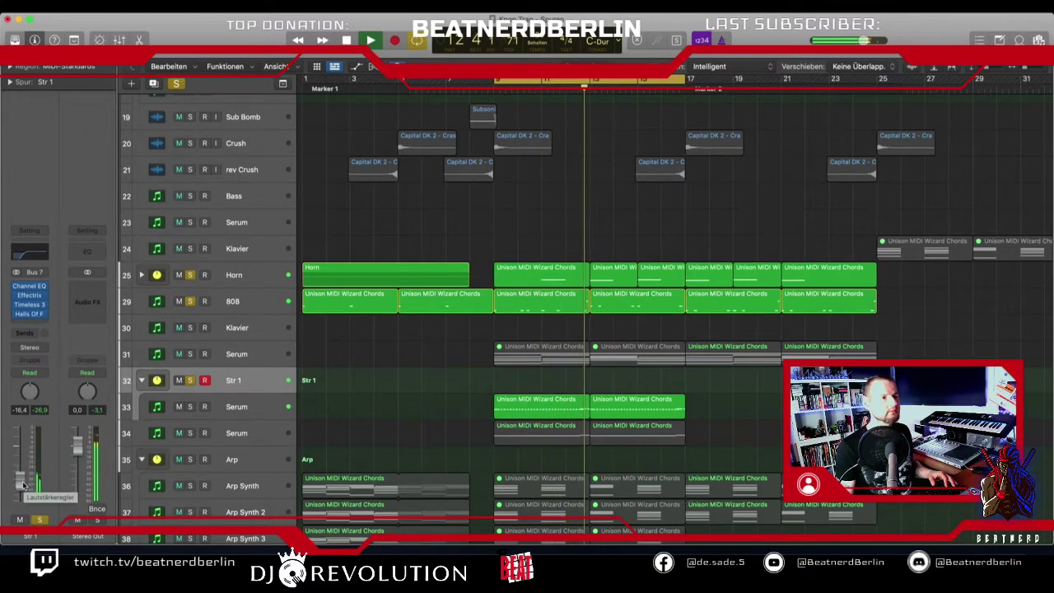
pyautogui.press('space')
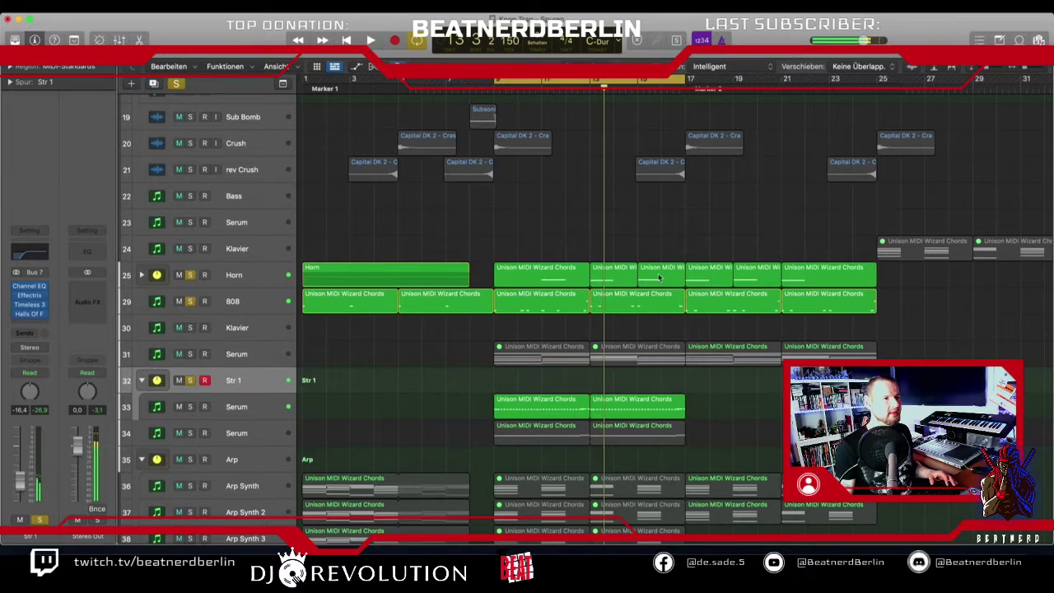
# Raise the lowest note of the Horn region at bar 13 to match the low note at bar 11 of the preceding Horn region.
pyautogui.doubleClick(633, 279)
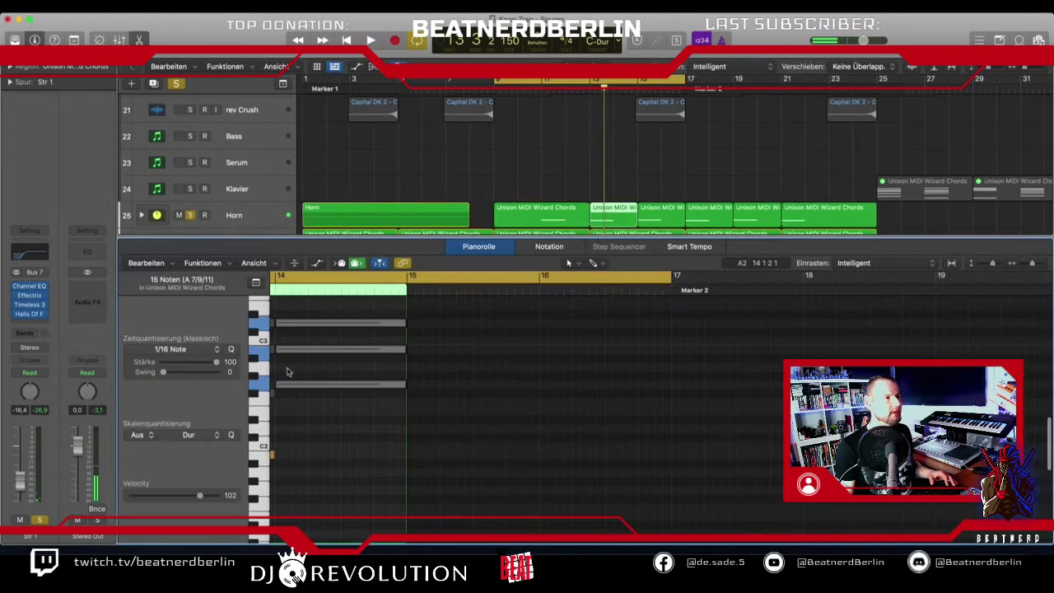
pyautogui.hscroll(-3, 303, 379)
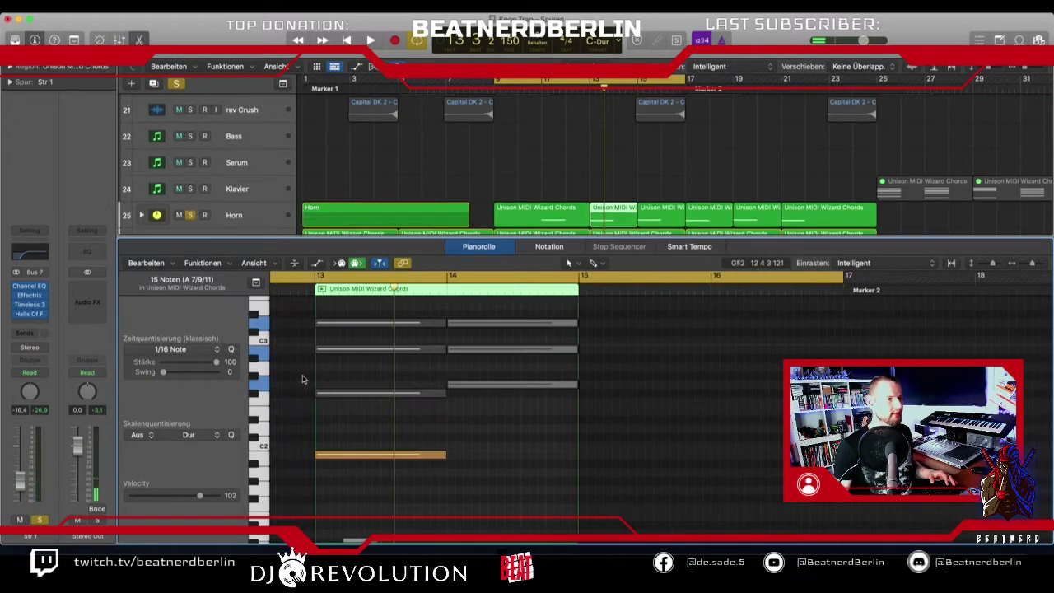
pyautogui.click(342, 454)
pyautogui.click(556, 222)
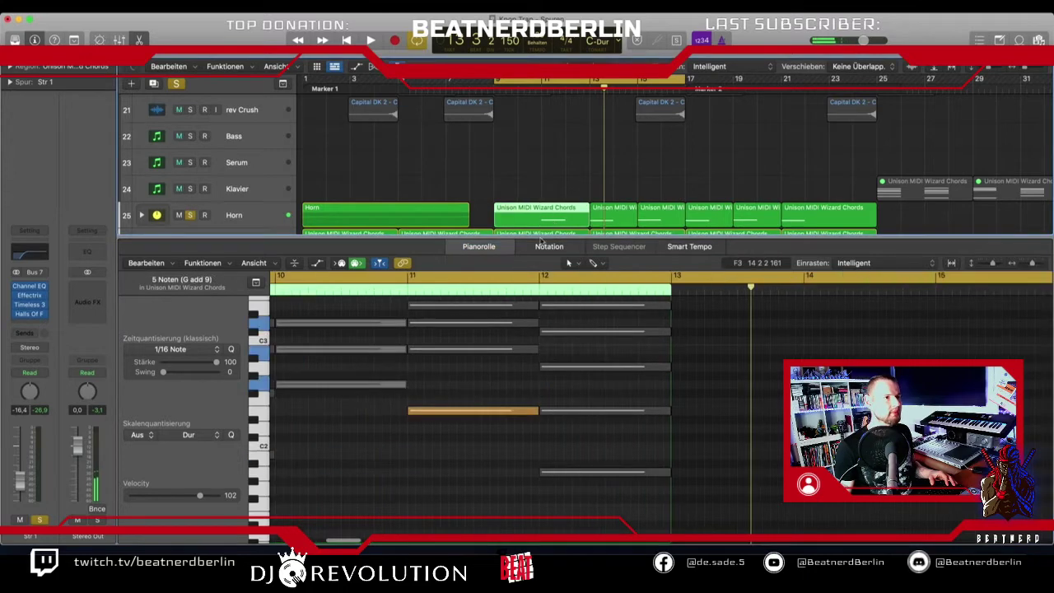
pyautogui.click(511, 410)
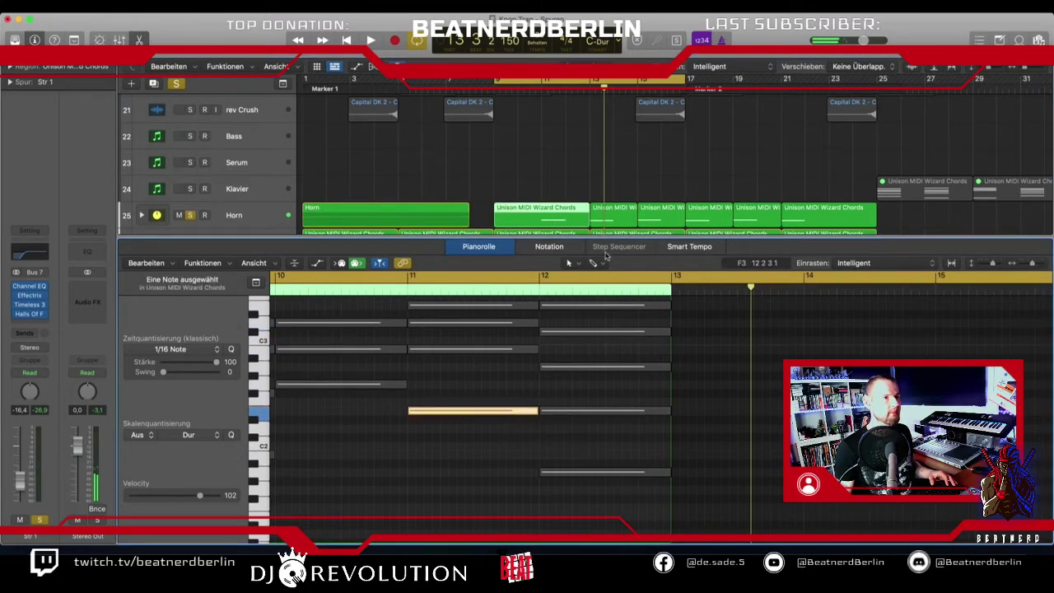
pyautogui.click(603, 221)
pyautogui.moveTo(687, 460); pyautogui.dragTo(690, 412)
# Check the low note in the Horn region at bar 15, raise the bar 17 region's lowest note to match, and close the piano roll.
pyautogui.click(655, 213)
pyautogui.click(354, 406)
pyautogui.moveTo(354, 410); pyautogui.dragTo(355, 410)
pyautogui.click(702, 212)
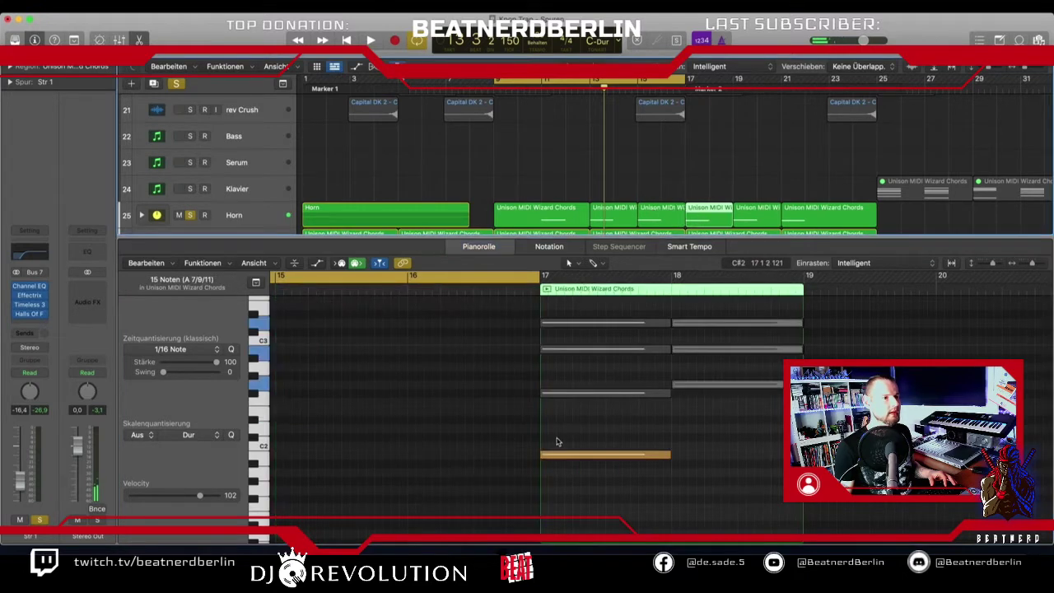
pyautogui.moveTo(573, 454); pyautogui.dragTo(574, 410)
pyautogui.press('p')
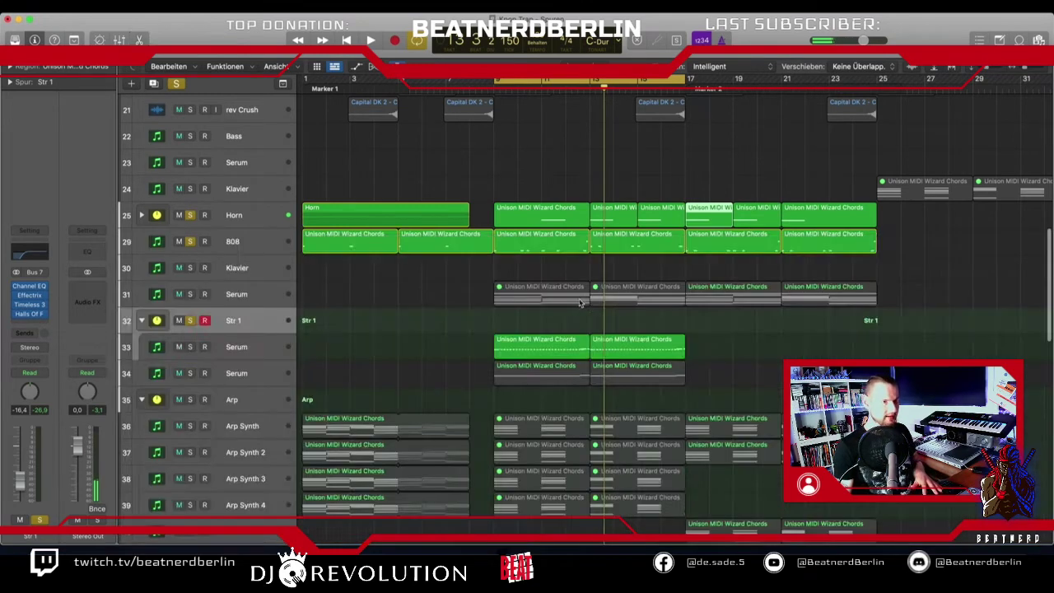
# Solo the Serum track above the Str 1 stack and lower its volume to -13.2 dB.
pyautogui.scroll(3, 565, 302)
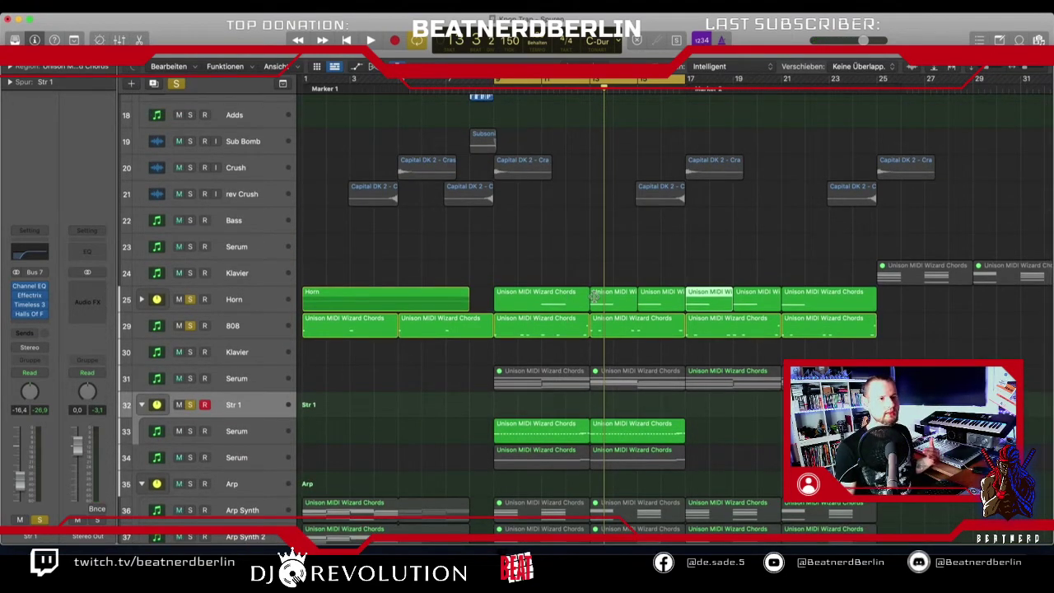
pyautogui.click(216, 380)
pyautogui.click(190, 378)
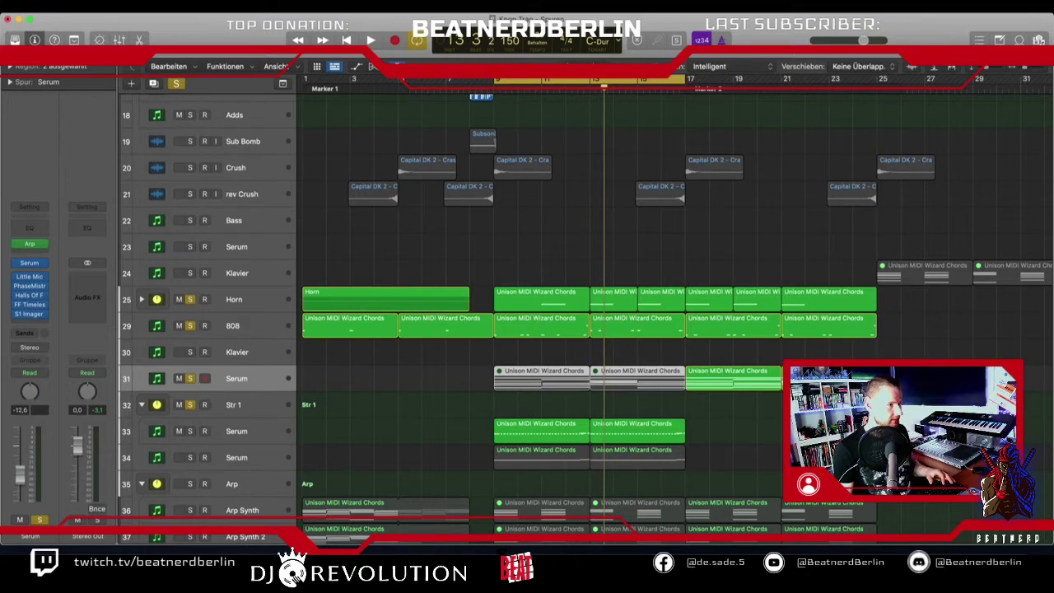
# Select and solo the Sub Bomb, Crush and rev Crush tracks together and lower their volume, bringing Sub Bomb to -6.4 dB.
pyautogui.scroll(5, 471, 279)
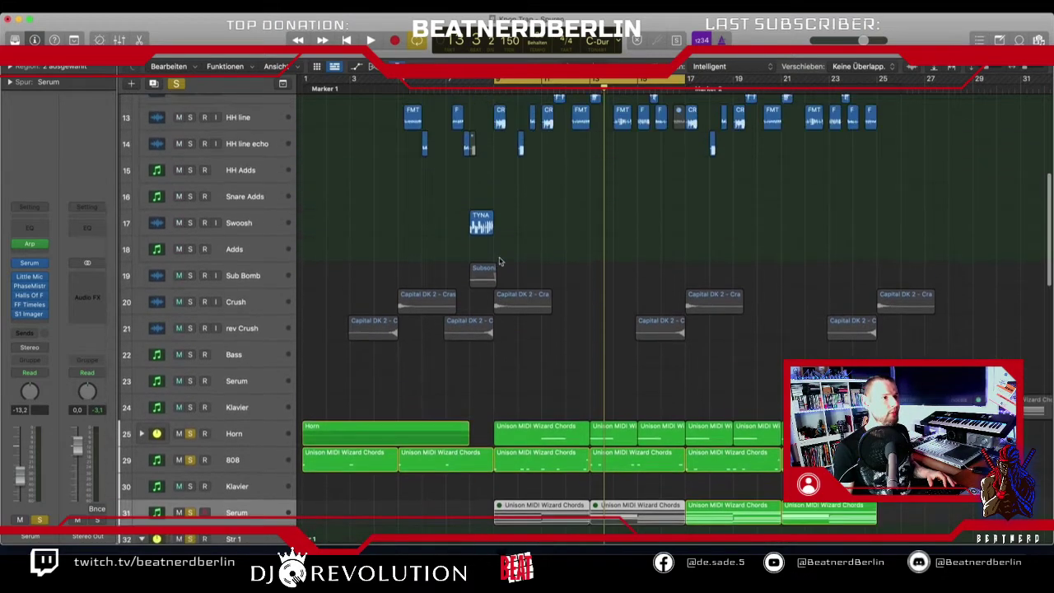
pyautogui.click(237, 279)
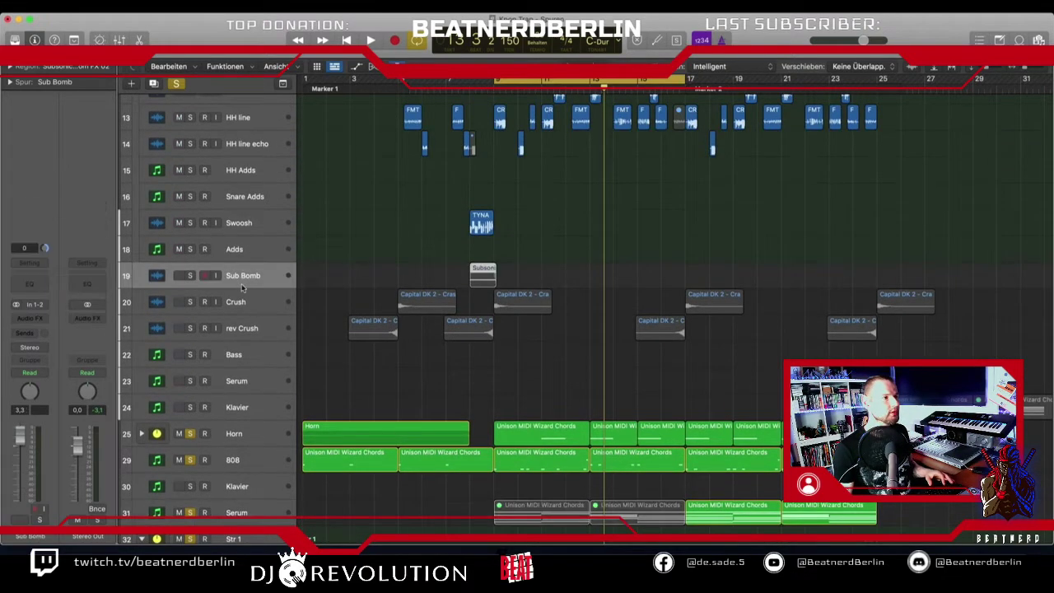
pyautogui.keyDown('shift'); pyautogui.click(245, 328); pyautogui.keyUp('shift')
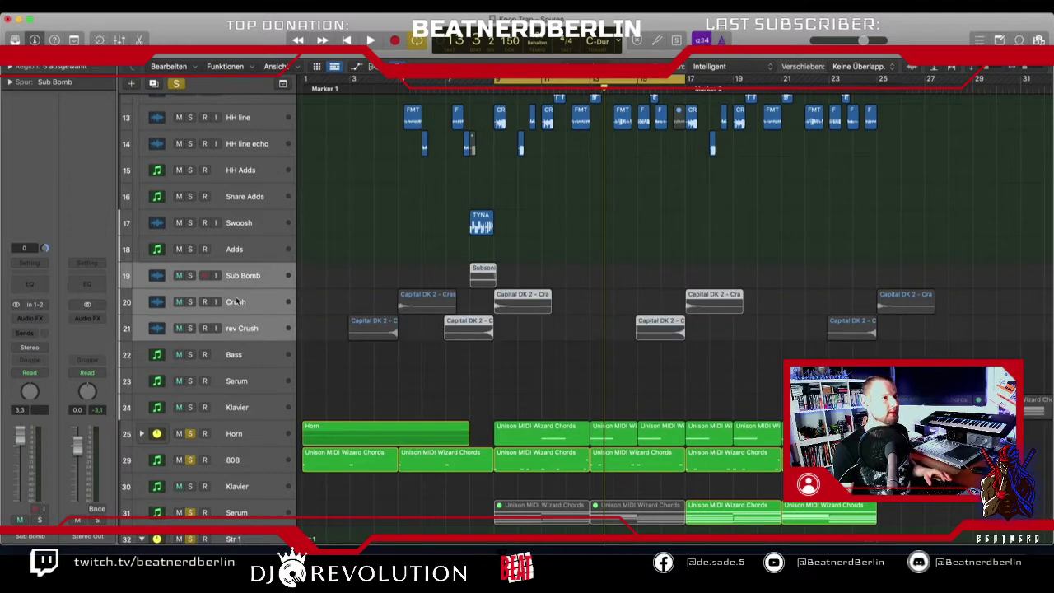
pyautogui.click(191, 276)
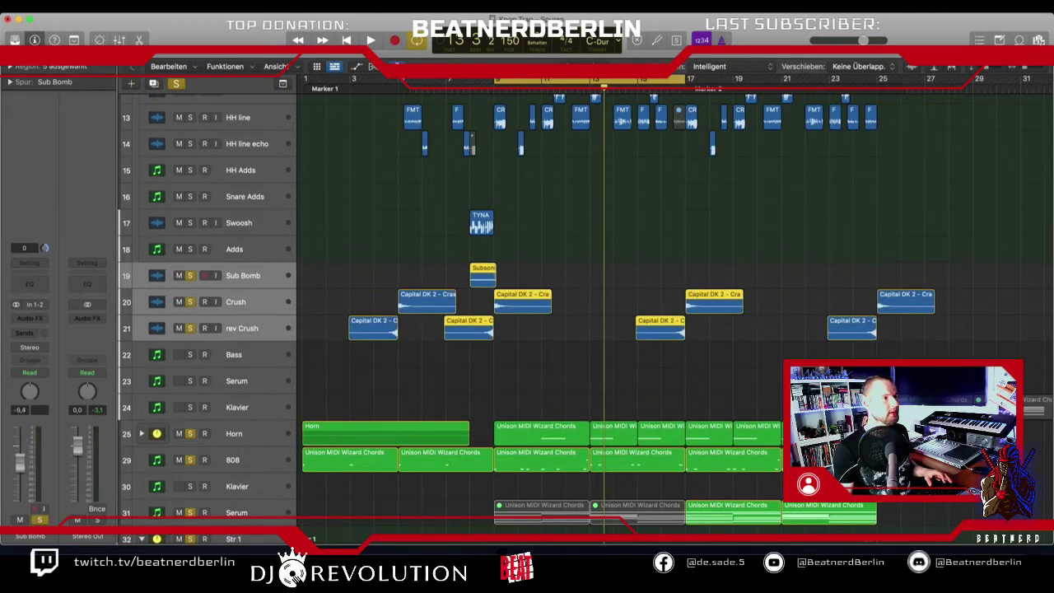
# Extend the cycle range back to bar 1, play it, and lower the three selected effect tracks until Sub Bomb is at -17.0 dB.
pyautogui.moveTo(497, 80); pyautogui.dragTo(296, 149)
pyautogui.press('space')
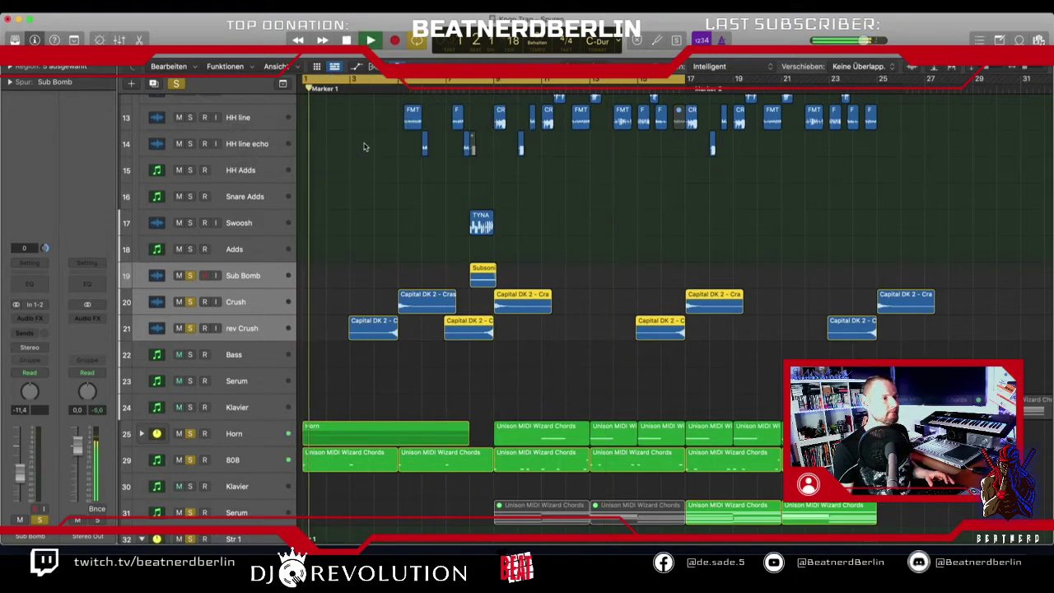
pyautogui.scroll(-5, 389, 298)
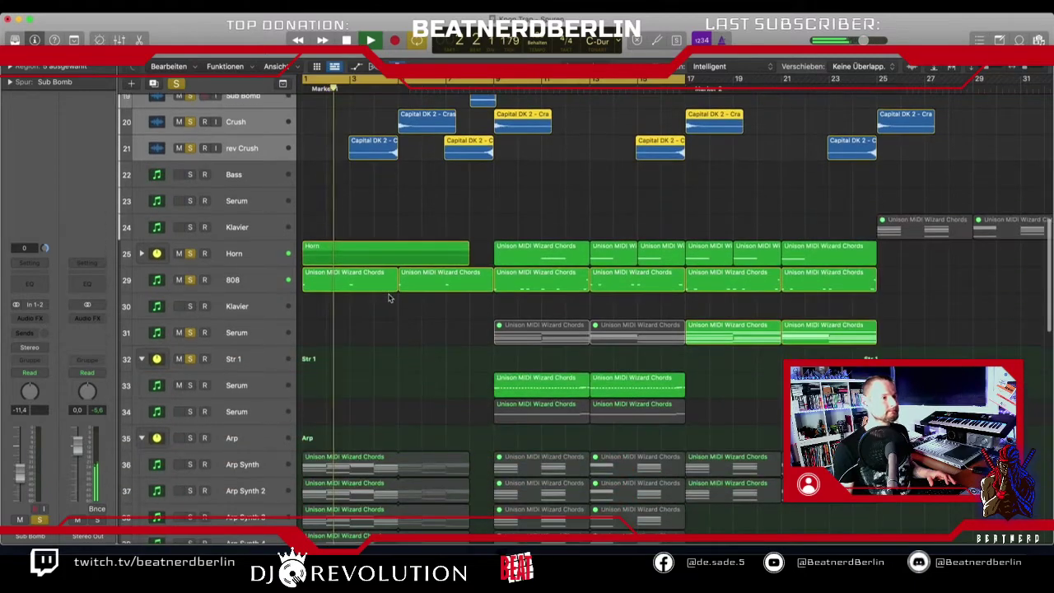
pyautogui.scroll(1, 389, 298)
pyautogui.scroll(2, 389, 298)
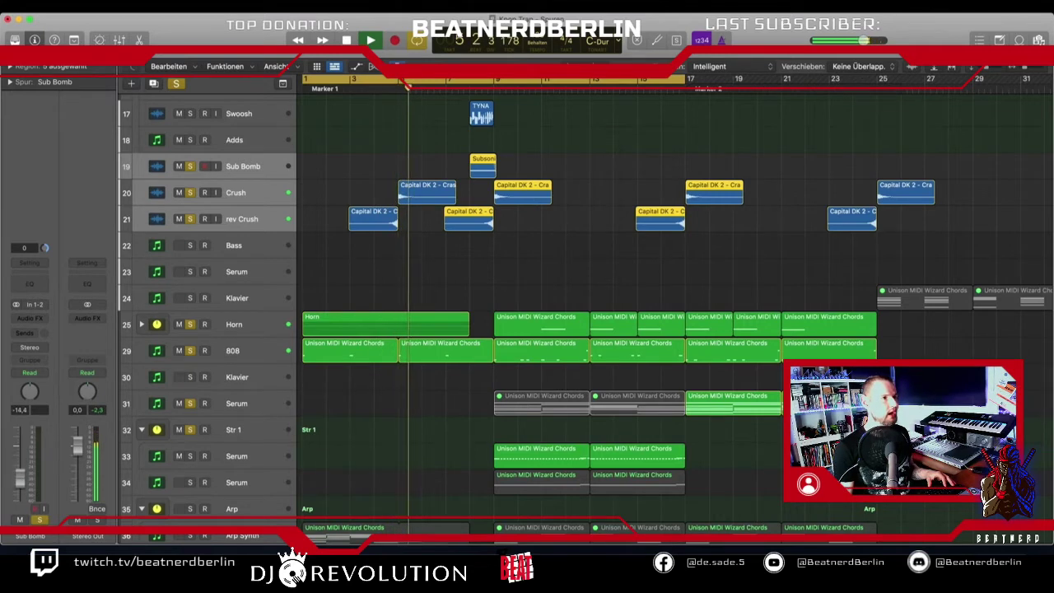
pyautogui.moveTo(20, 473); pyautogui.dragTo(25, 486)
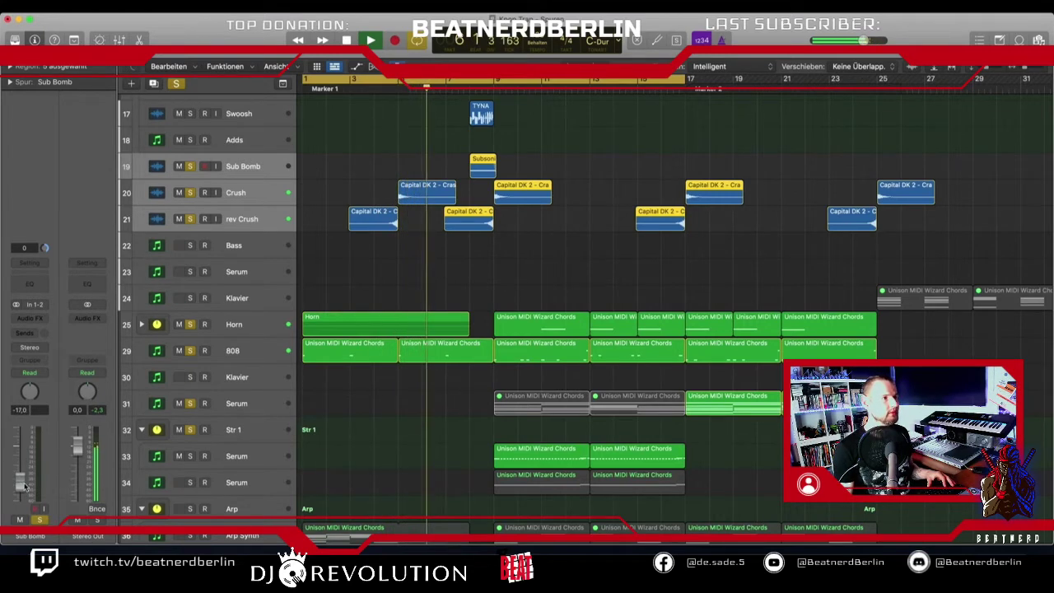
# Check the rev Crush track, lower the Crush track's volume to -12.0 dB, and replay from just before bar 8 with the cycle off.
pyautogui.click(247, 219)
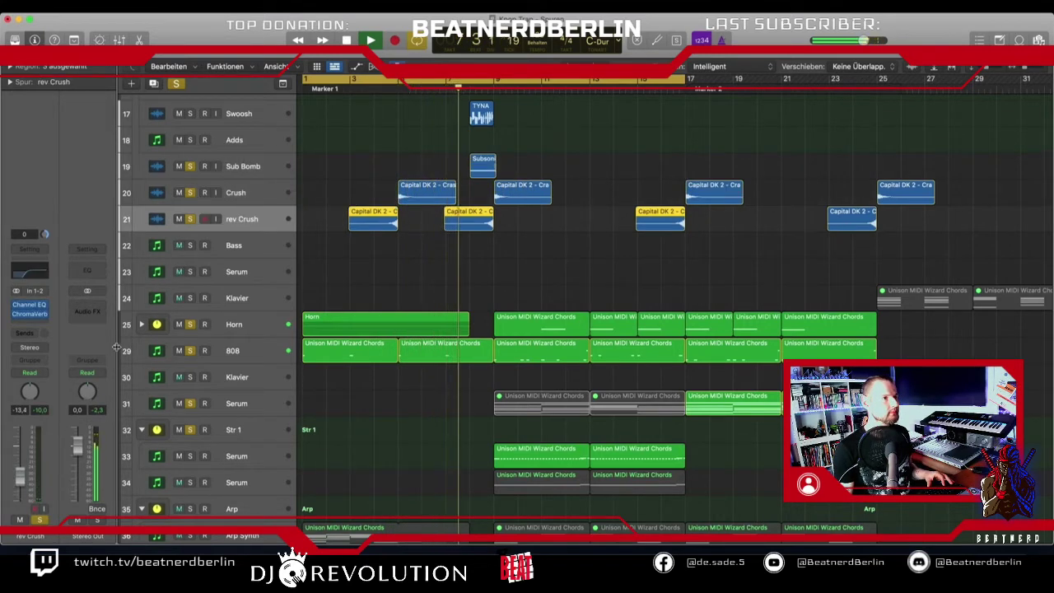
pyautogui.click(239, 192)
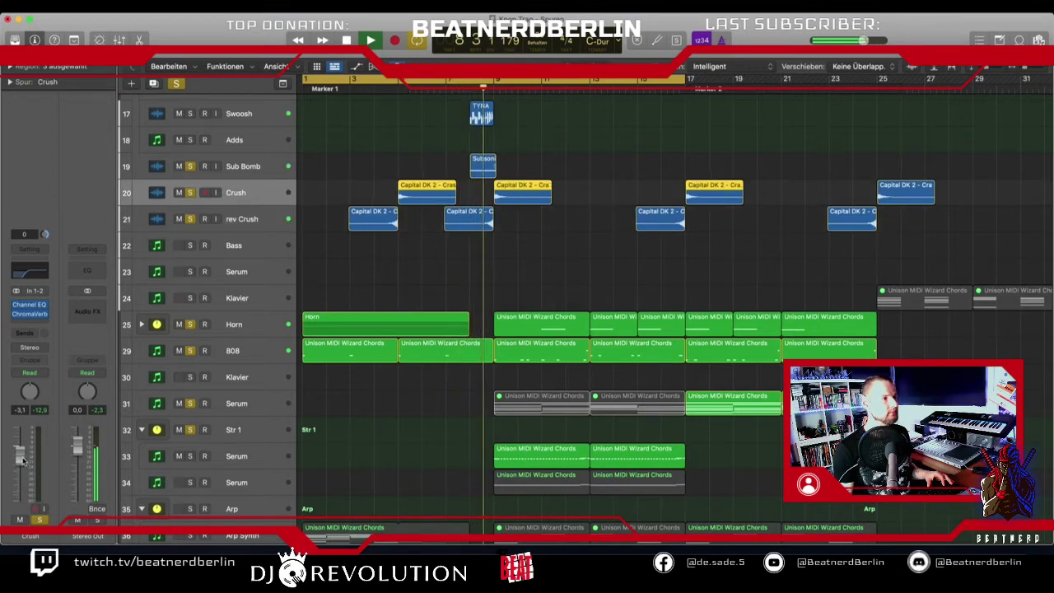
pyautogui.moveTo(19, 455); pyautogui.dragTo(26, 483)
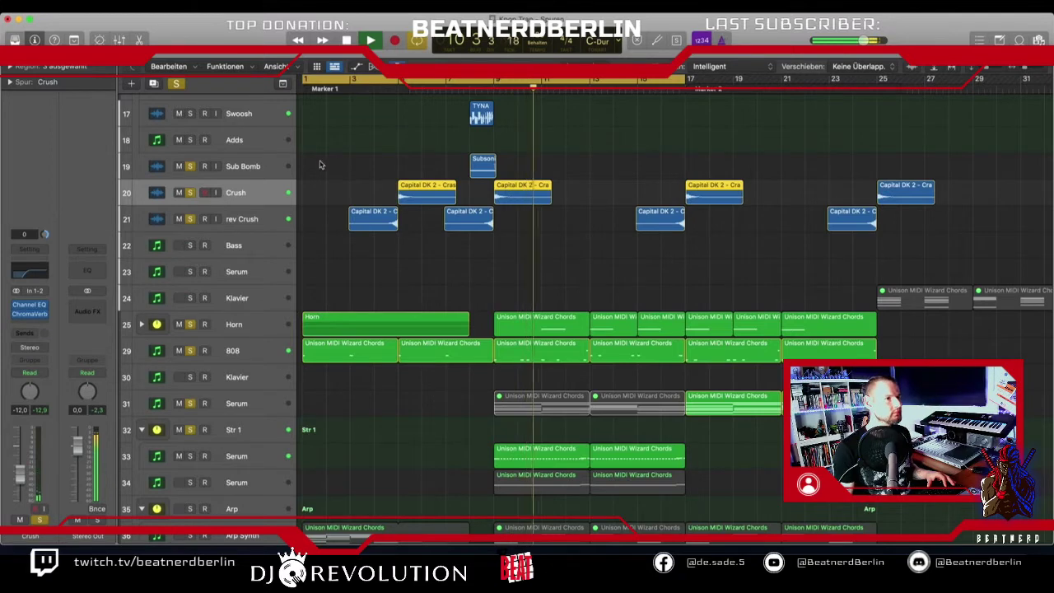
pyautogui.press('space')
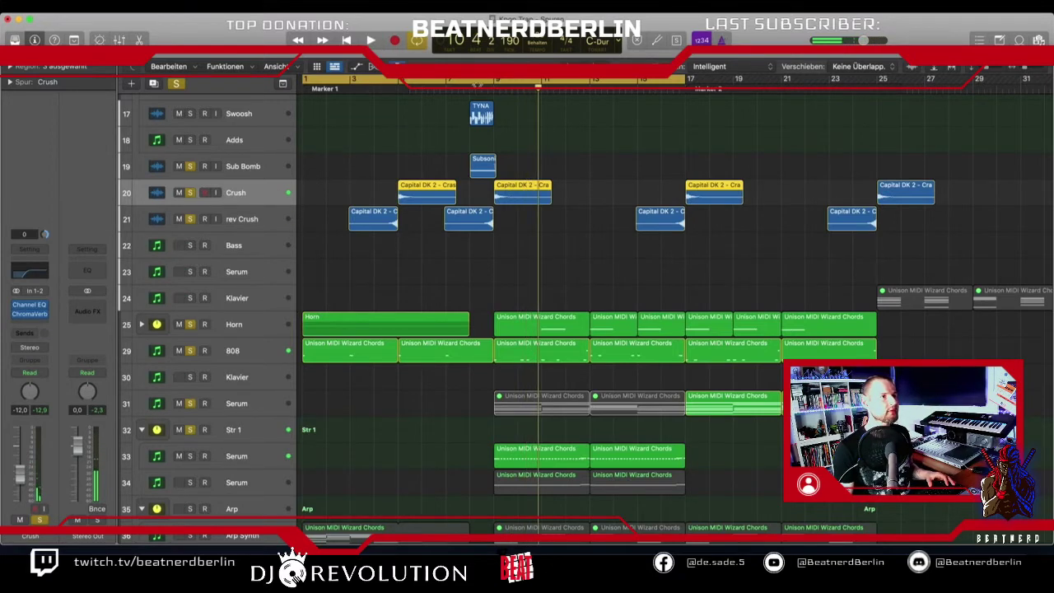
pyautogui.click(464, 88)
pyautogui.press('space')
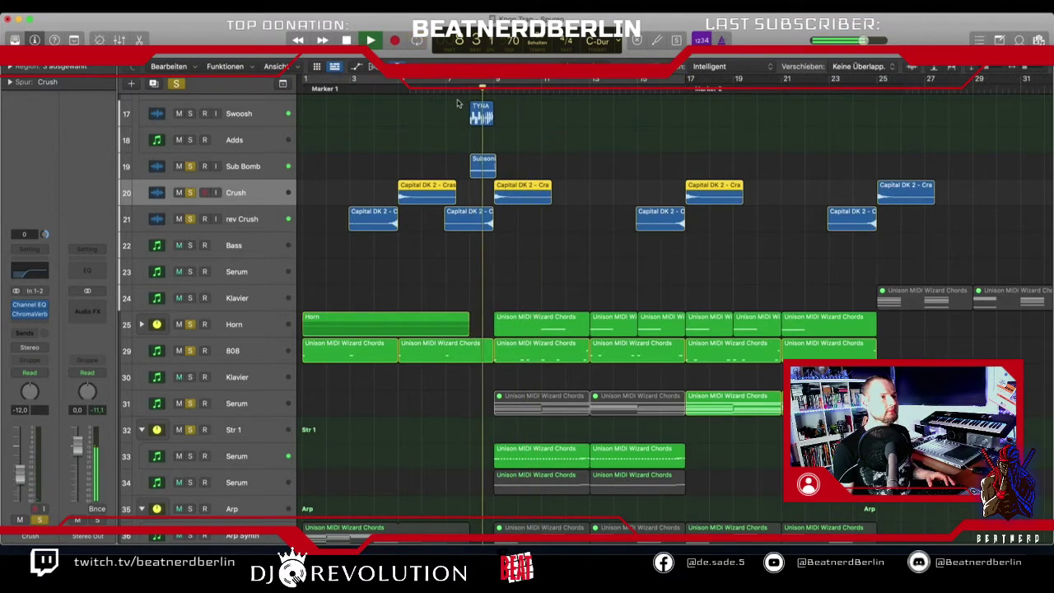
# Replay the passage around bar 8 to check the Crush track's level against the other soloed tracks.
pyautogui.press('space')
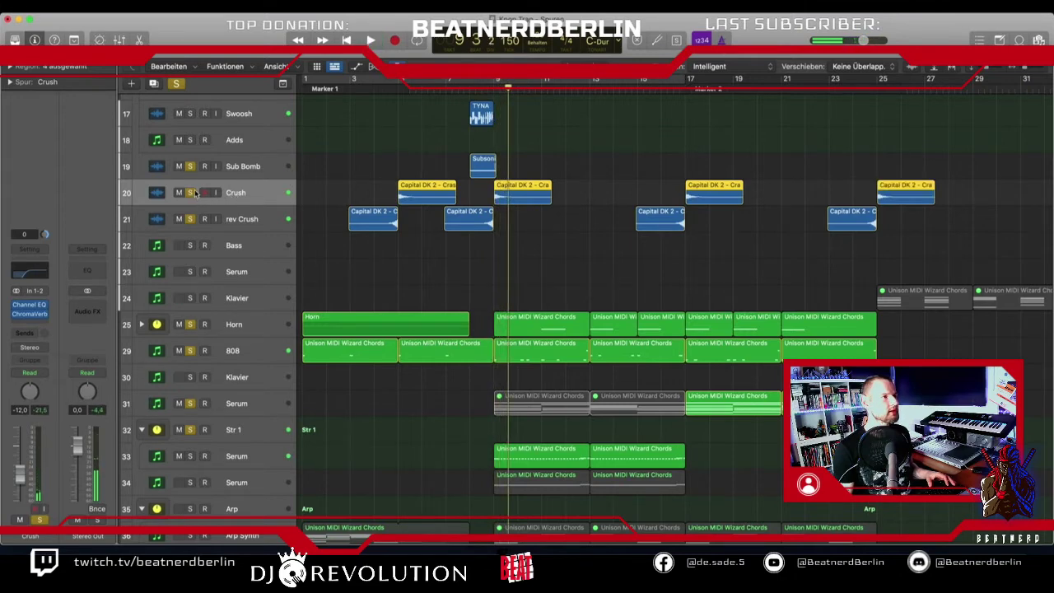
pyautogui.click(470, 94)
pyautogui.press('space')
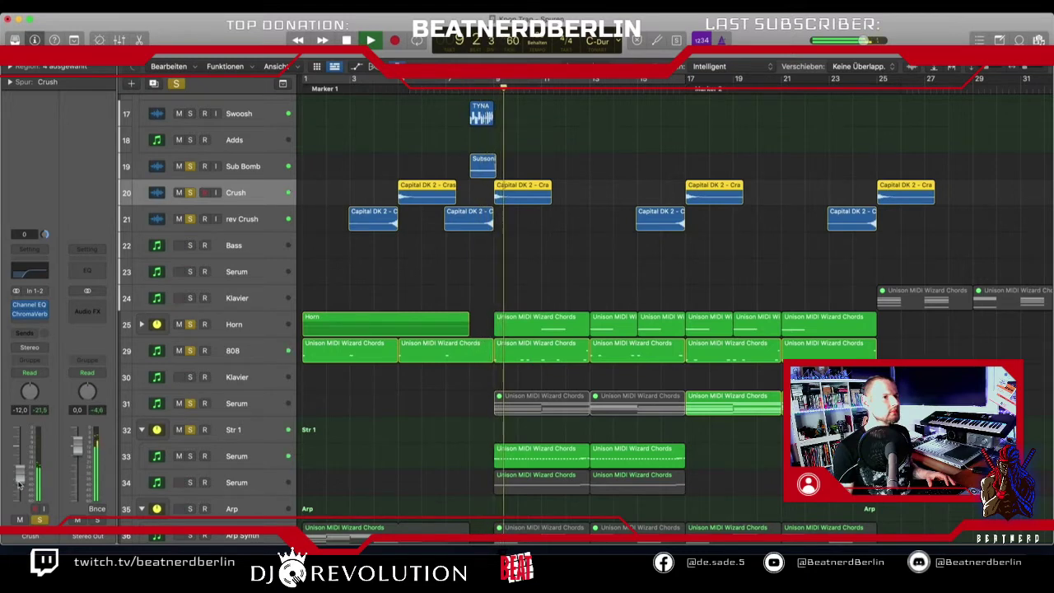
pyautogui.press('space')
# Select the Sub Bomb track and raise its volume to -7.6 dB while replaying from just before bar 8.
pyautogui.click(265, 170)
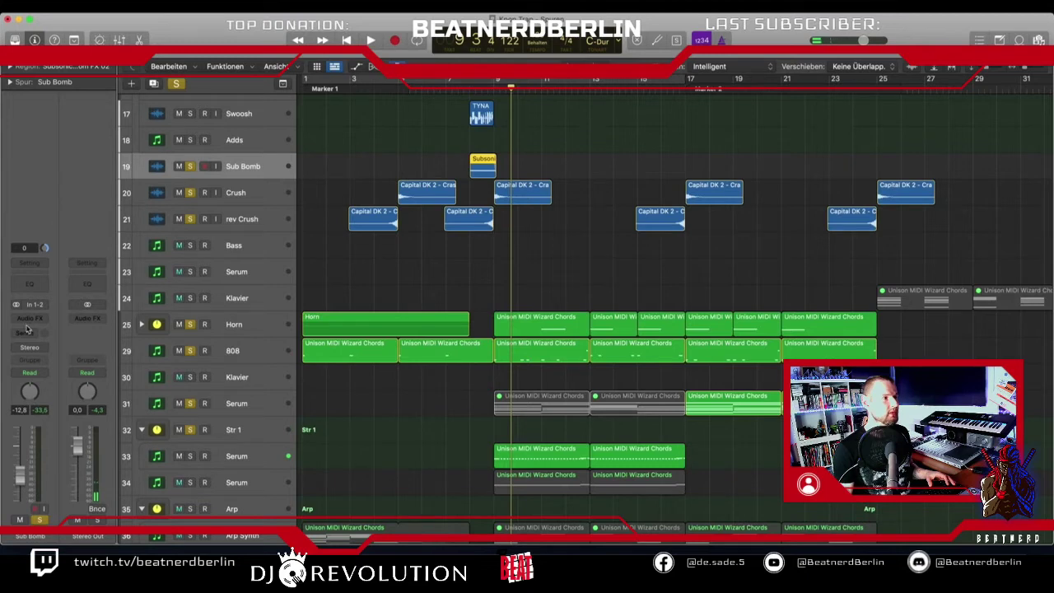
pyautogui.click(451, 87)
pyautogui.press('space')
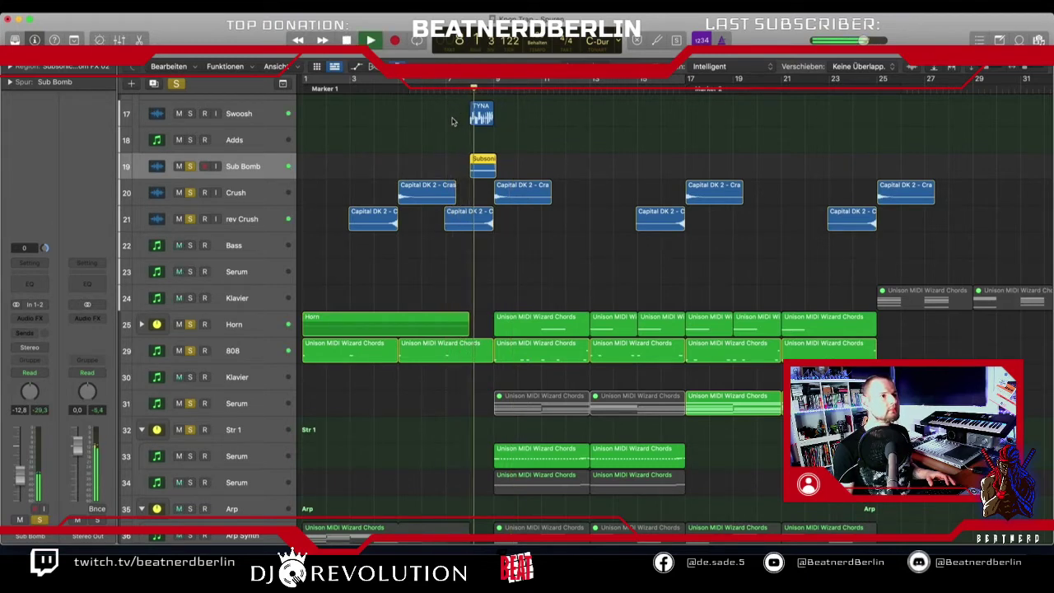
pyautogui.press('space')
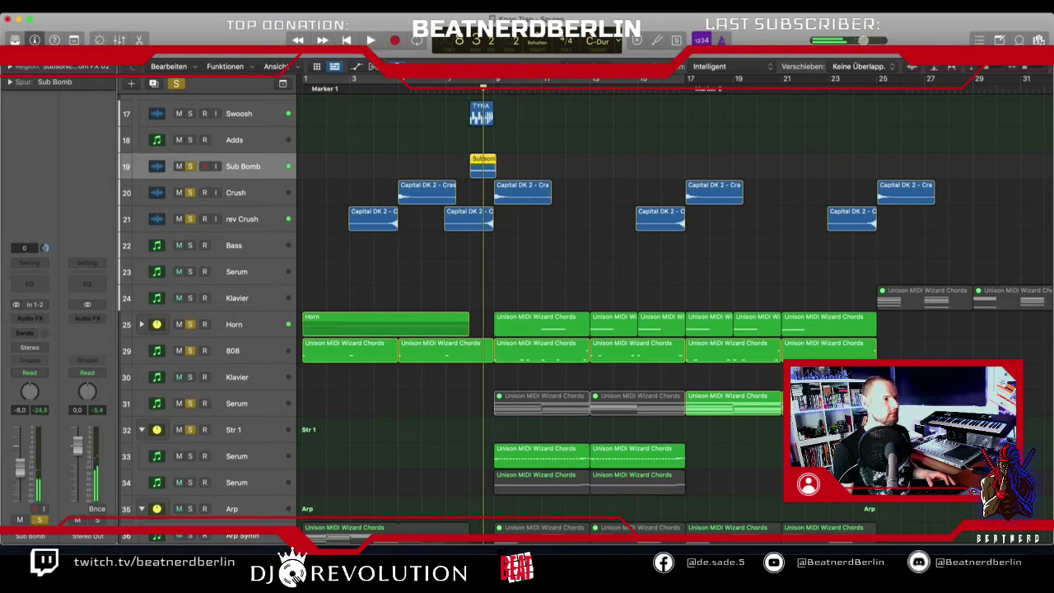
pyautogui.click(446, 87)
pyautogui.press('space')
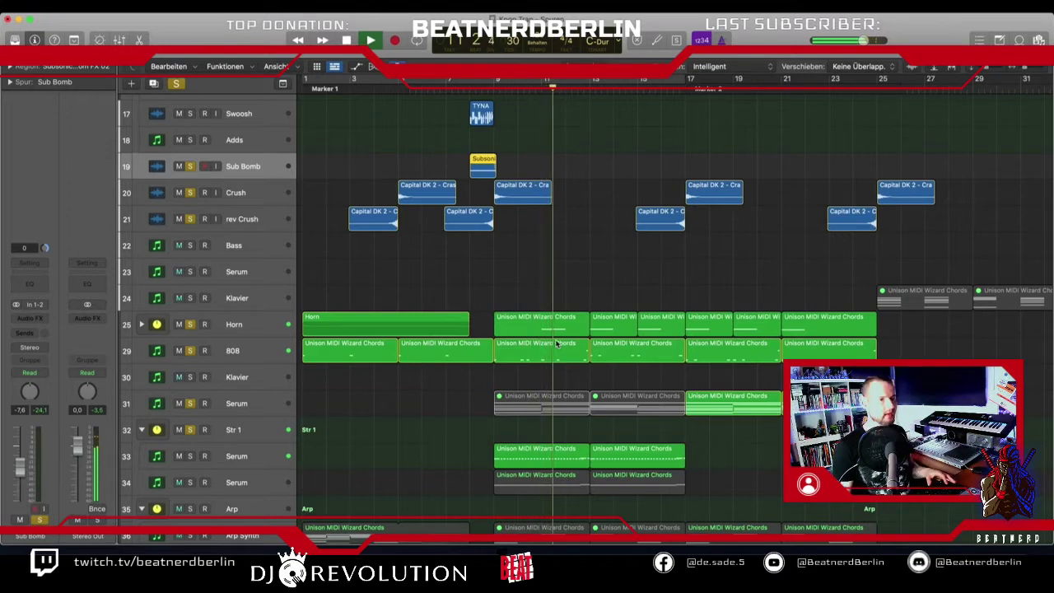
# Listen on through the soloed tracks to about bar 20, check the level of the Serum track above Str 1, and stop playback.
pyautogui.scroll(-5, 535, 370)
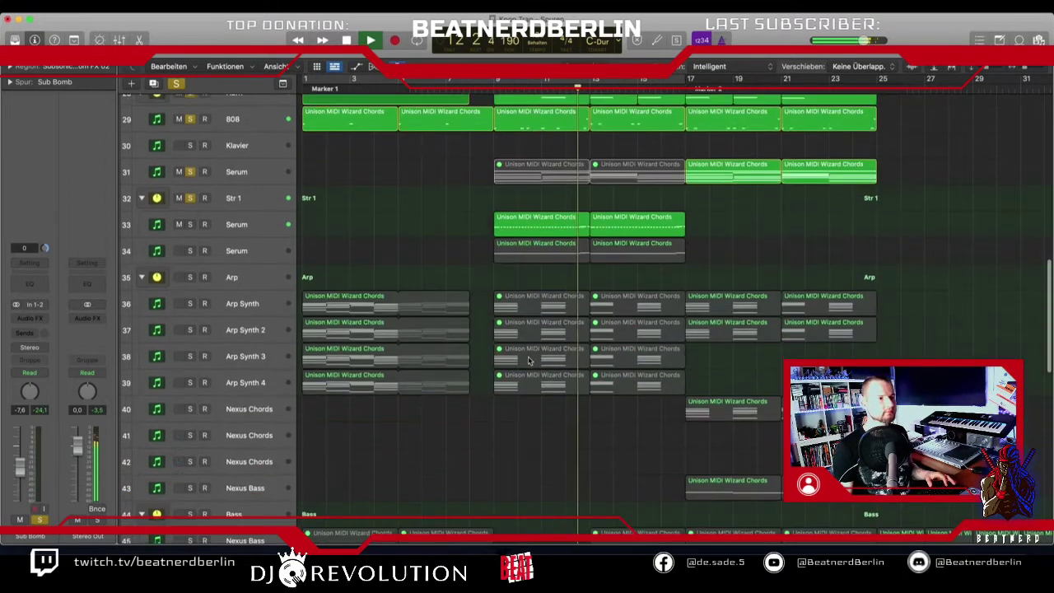
pyautogui.scroll(8, 529, 360)
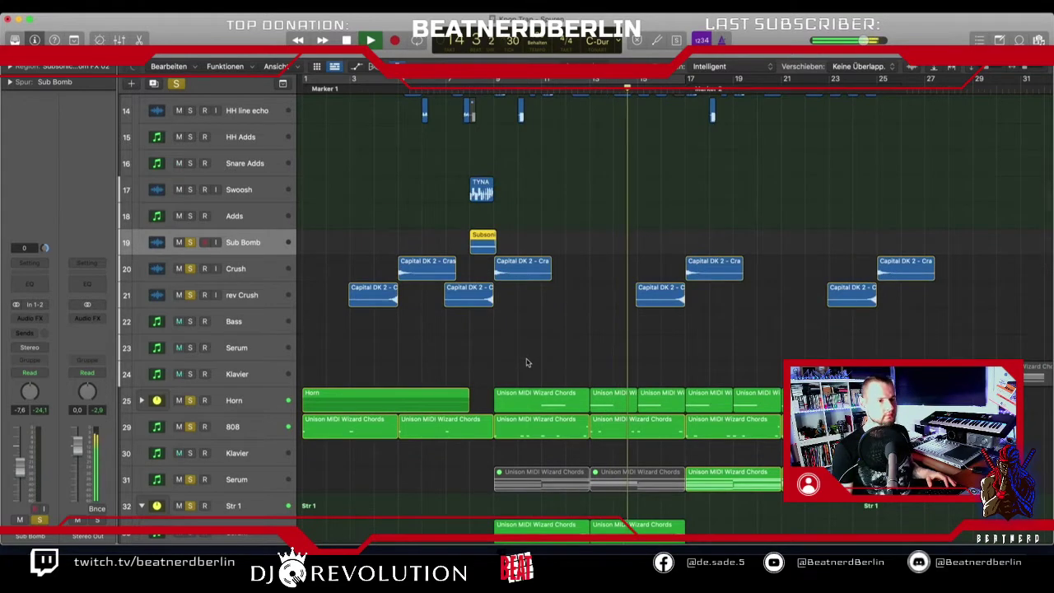
pyautogui.scroll(3, 527, 364)
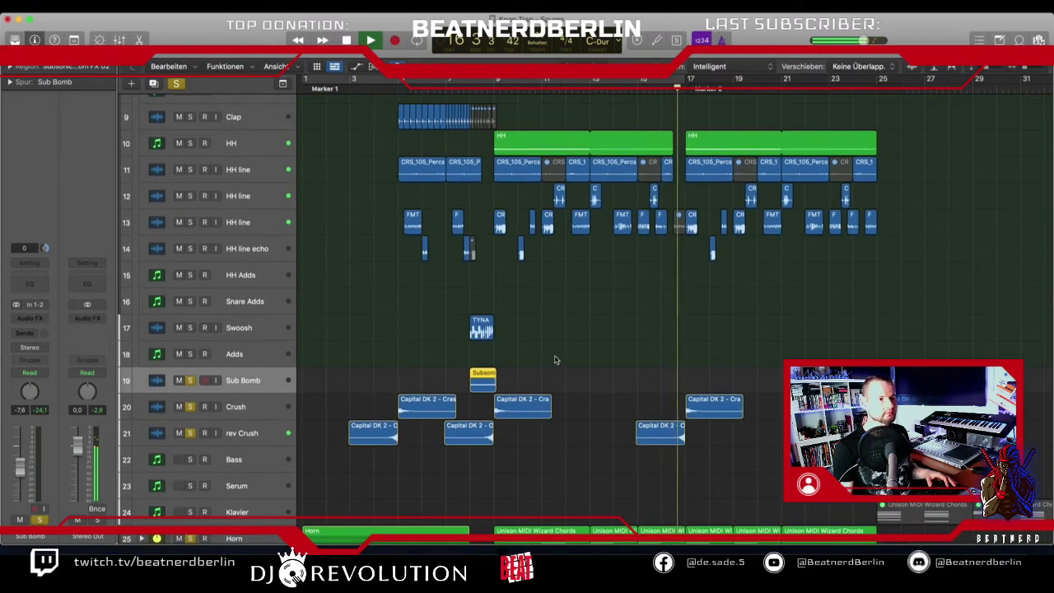
pyautogui.scroll(-5, 612, 298)
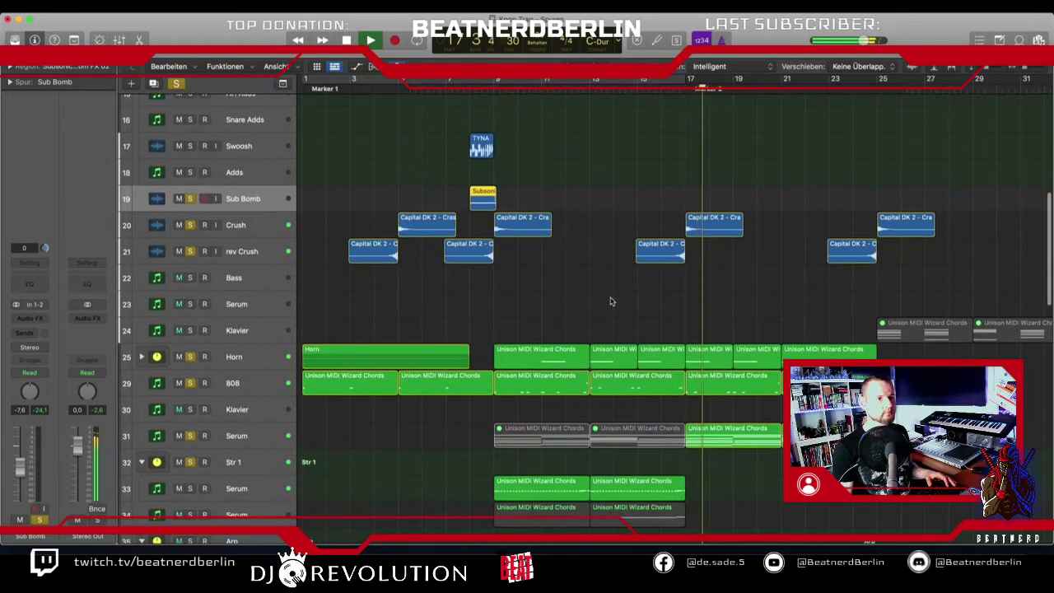
pyautogui.click(291, 443)
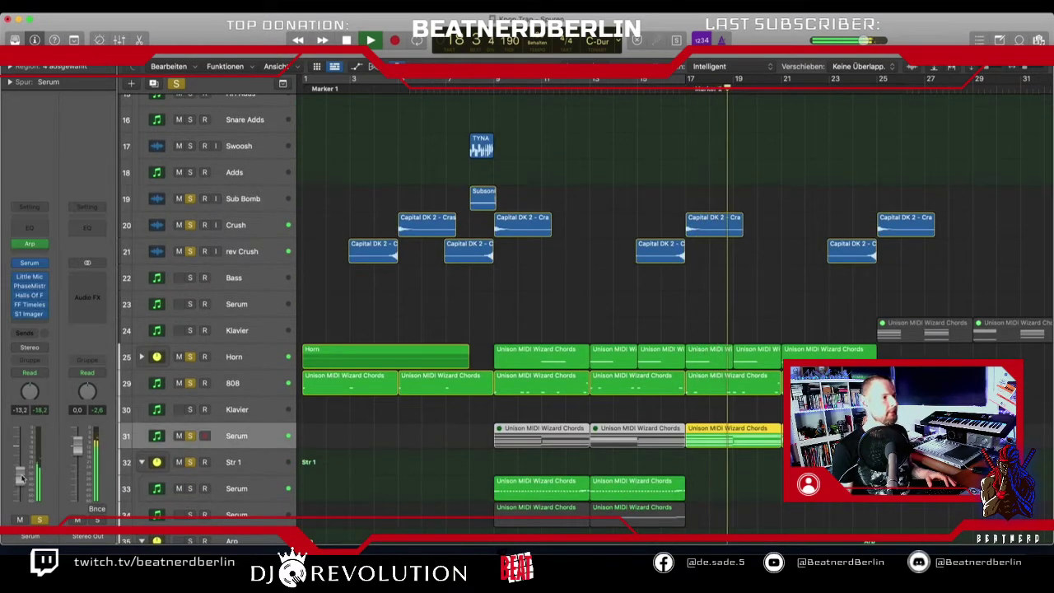
pyautogui.moveTo(18, 482); pyautogui.dragTo(18, 476)
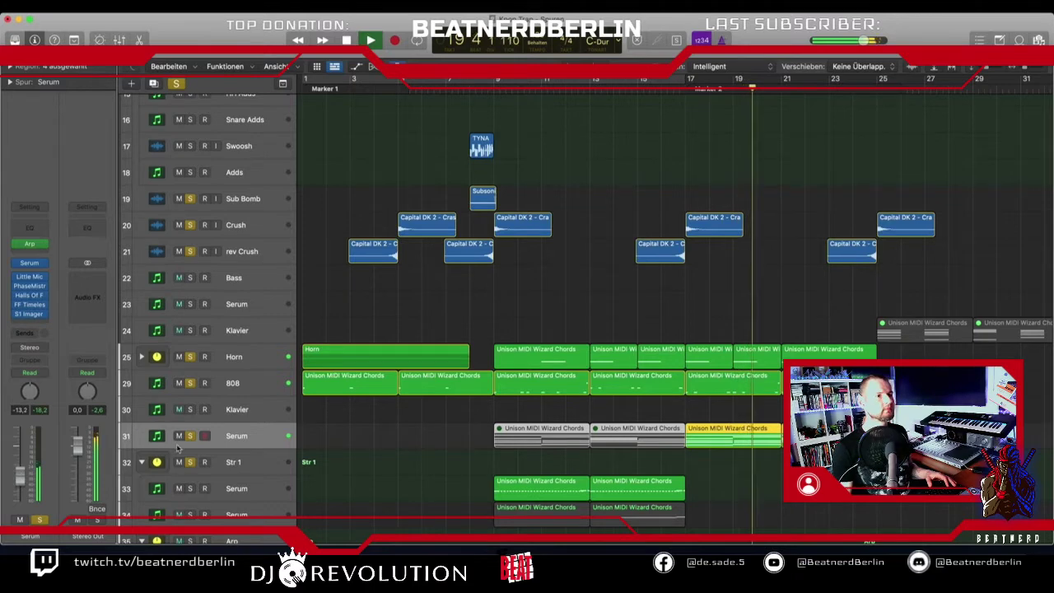
pyautogui.press('space')
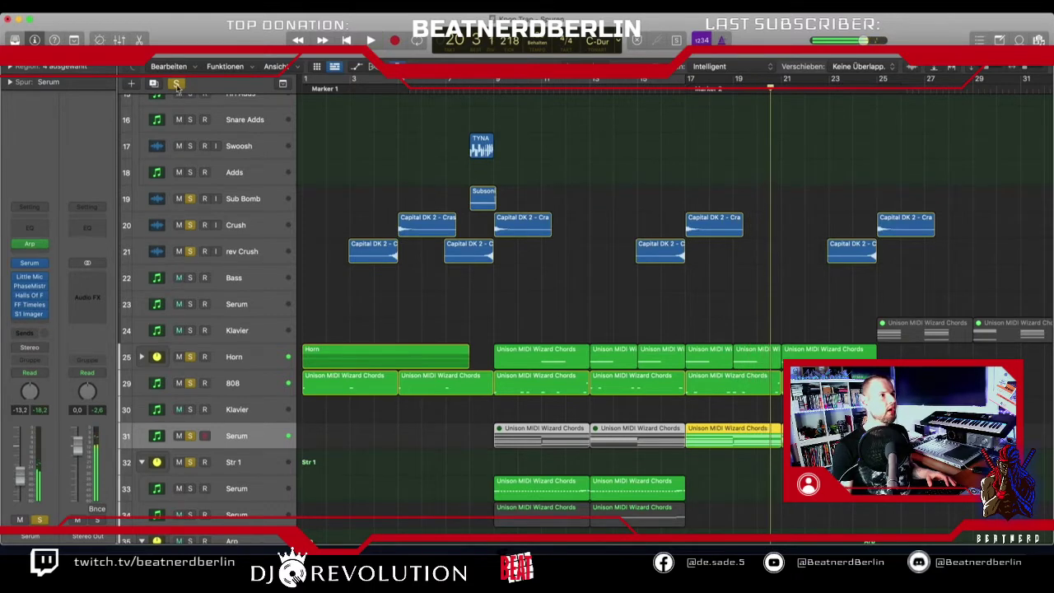
# Turn off all track solos and lower the second Serum track in the Str 1 stack to -13.8 dB.
pyautogui.scroll(-8, 580, 405)
pyautogui.scroll(5, 479, 299)
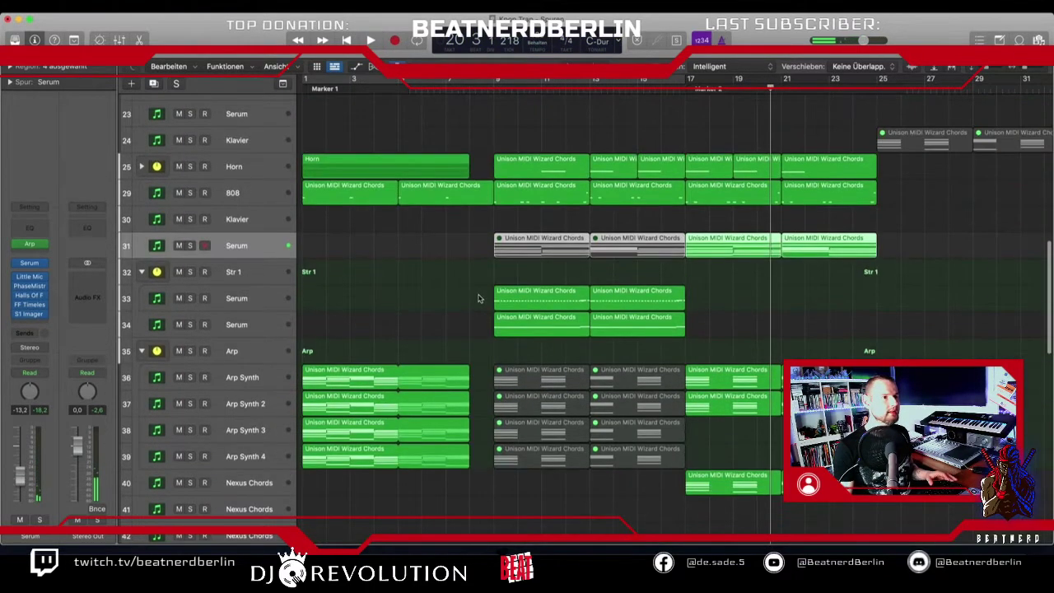
pyautogui.press('Down')
pyautogui.press('Down')
pyautogui.press('Down')
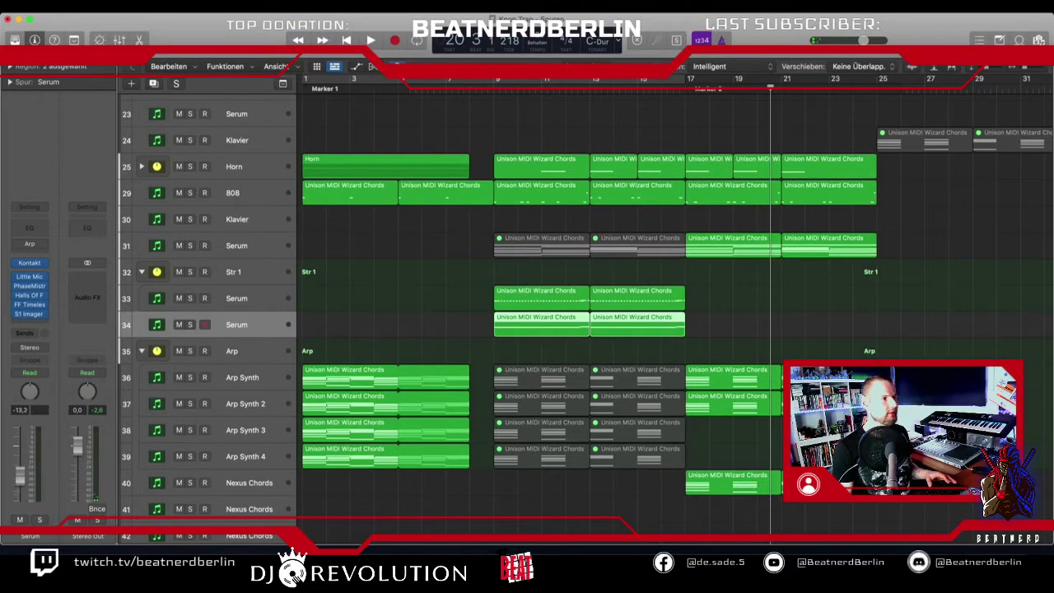
pyautogui.scroll(-10, 511, 346)
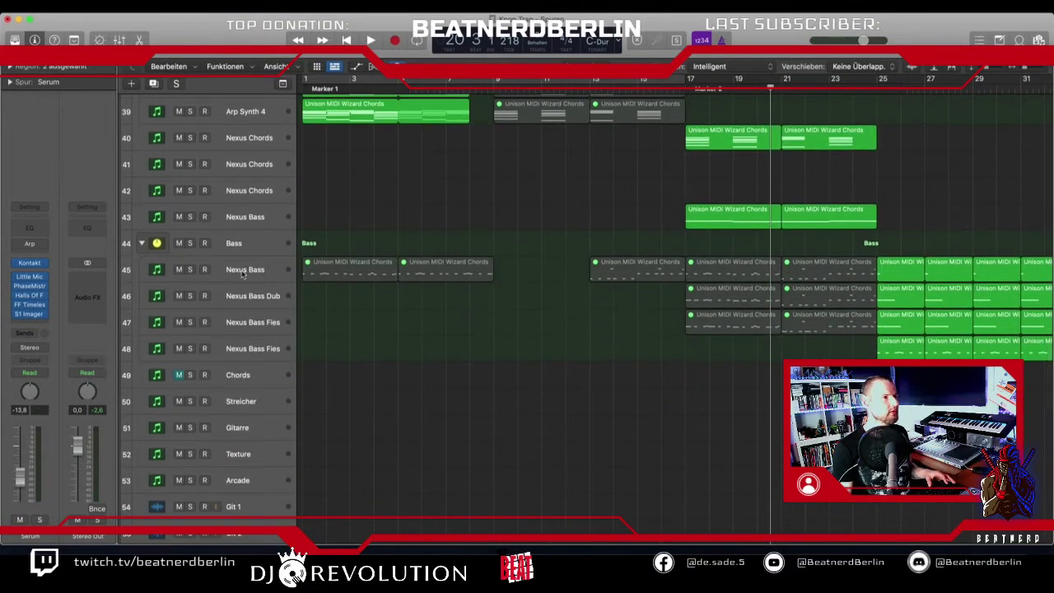
# Play the full mix from bar 1 and lower the Arp stack's volume to -10.6 dB.
pyautogui.scroll(-9, 373, 342)
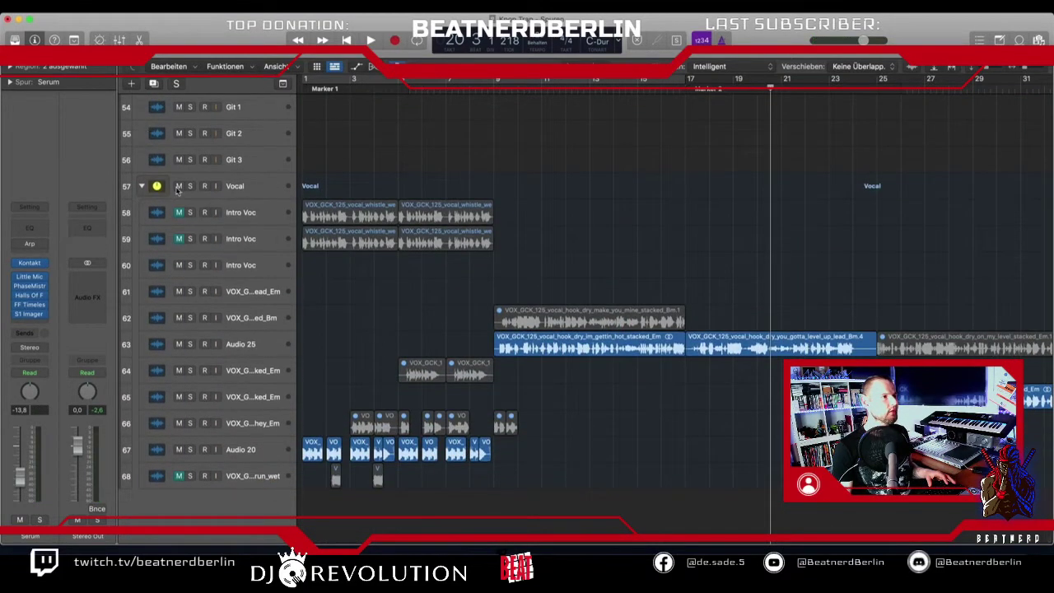
pyautogui.scroll(15, 577, 228)
pyautogui.click(456, 89)
pyautogui.press('Return')
pyautogui.press('space')
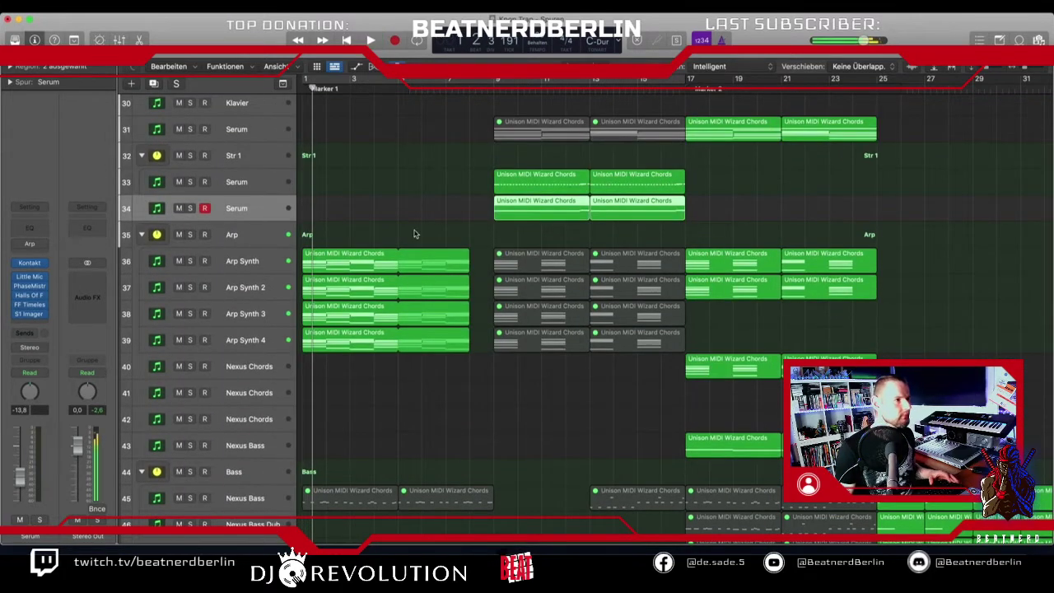
pyautogui.click(220, 239)
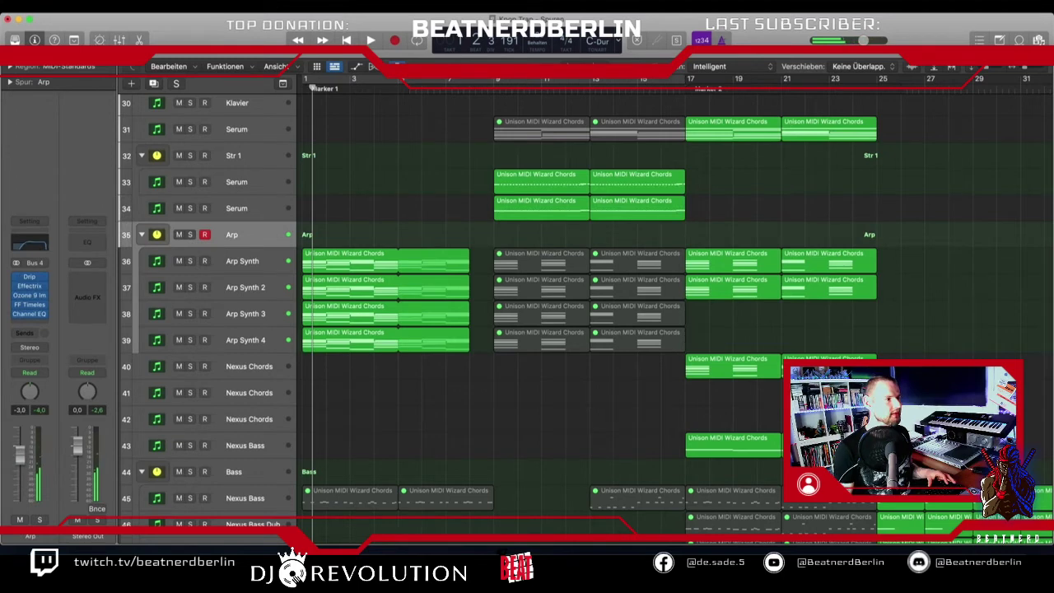
pyautogui.press('space')
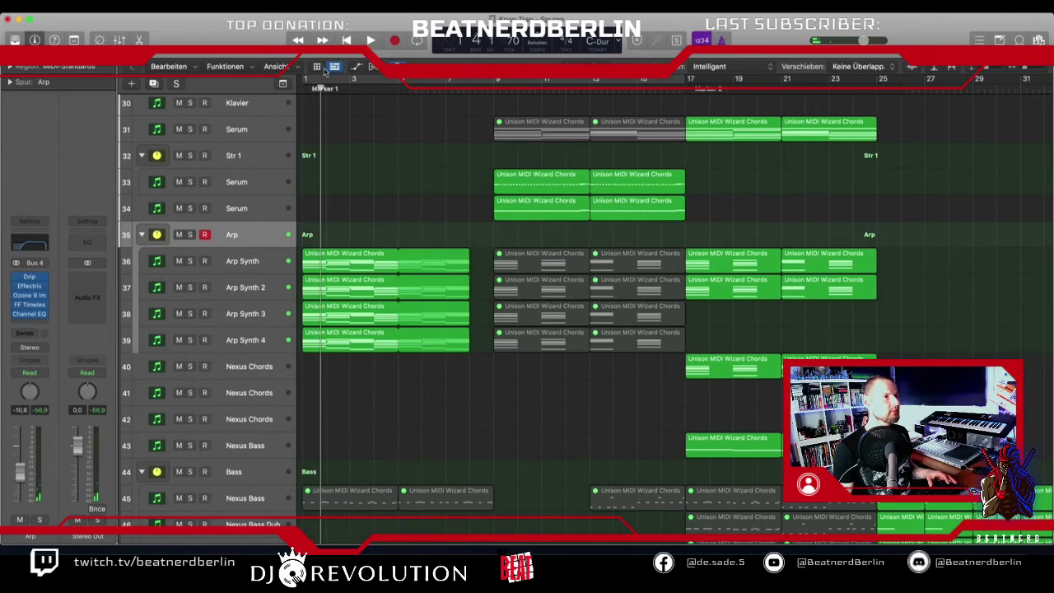
# Replay the mix from the beginning and lower the Arp stack further to -15.4 dB.
pyautogui.press('Return')
pyautogui.press('space')
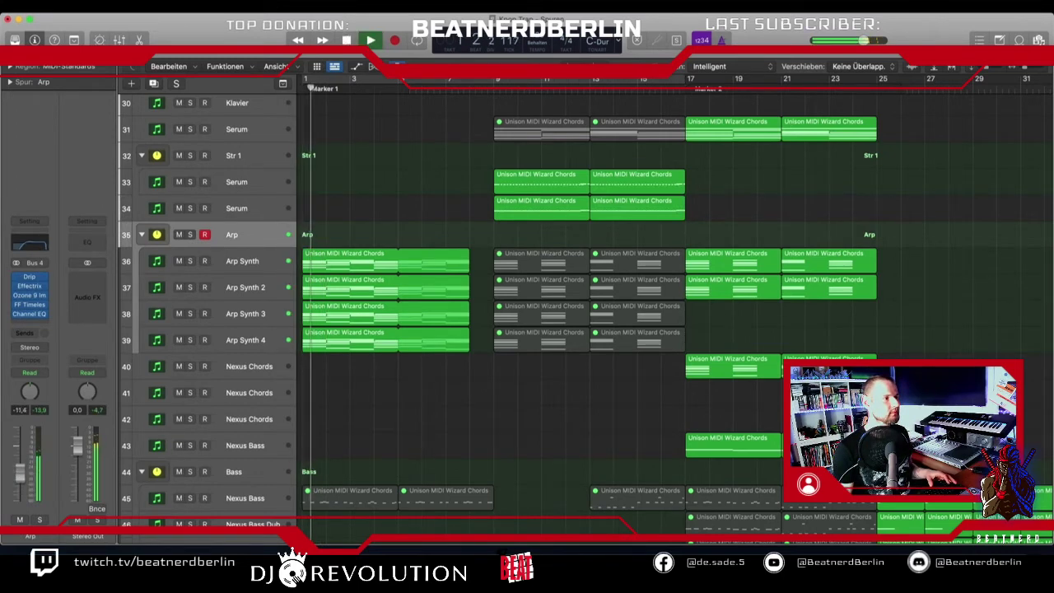
pyautogui.moveTo(20, 469); pyautogui.dragTo(20, 475)
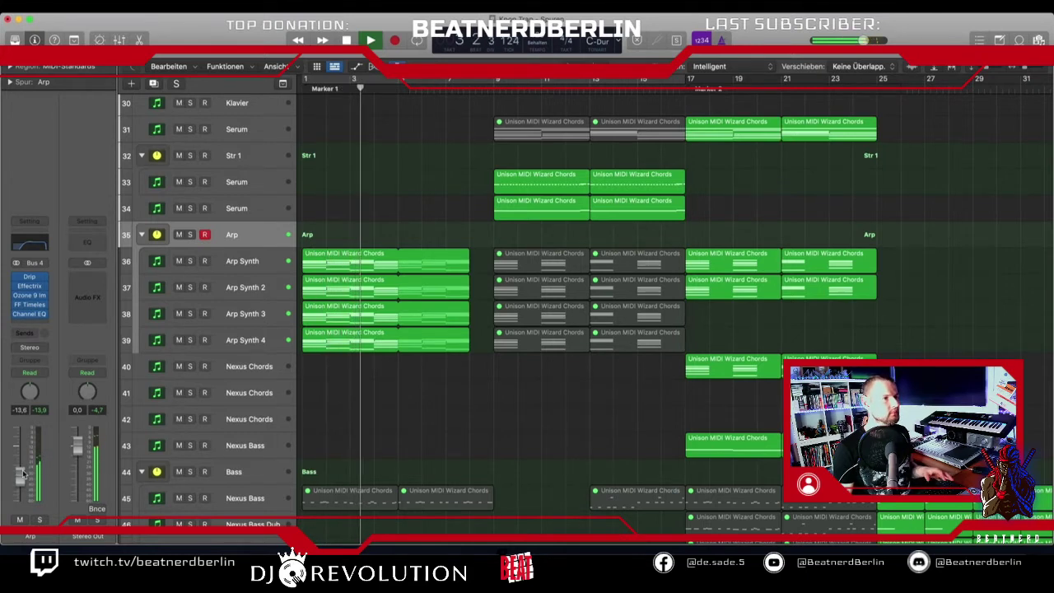
pyautogui.moveTo(23, 475); pyautogui.dragTo(25, 470)
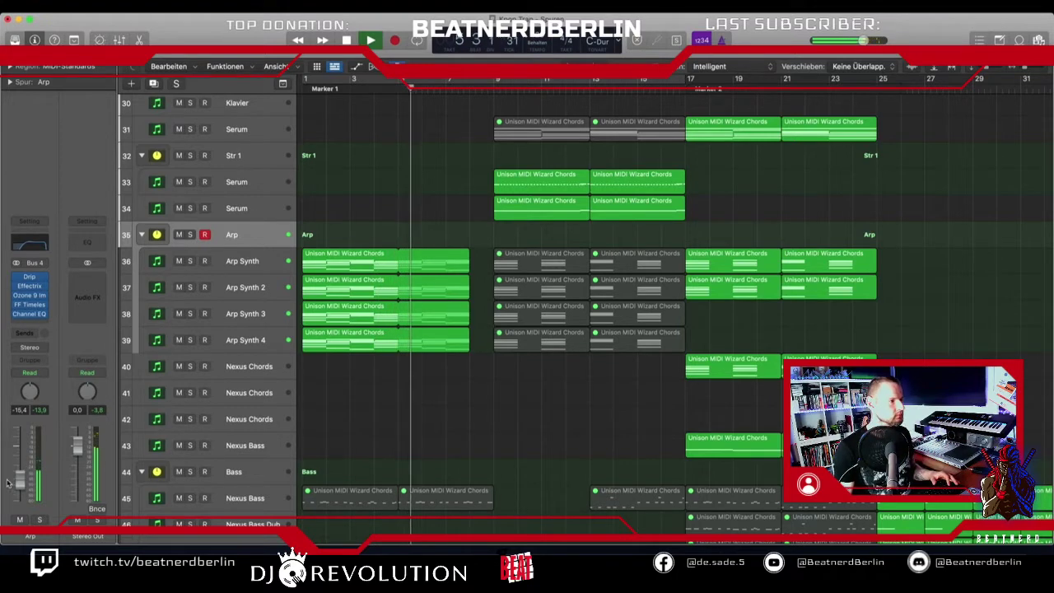
# Let playback run past bar 17, review the playing tracks, and lower the Nexus Bass track above the Bass stack to -14.2 dB.
pyautogui.scroll(5, 422, 298)
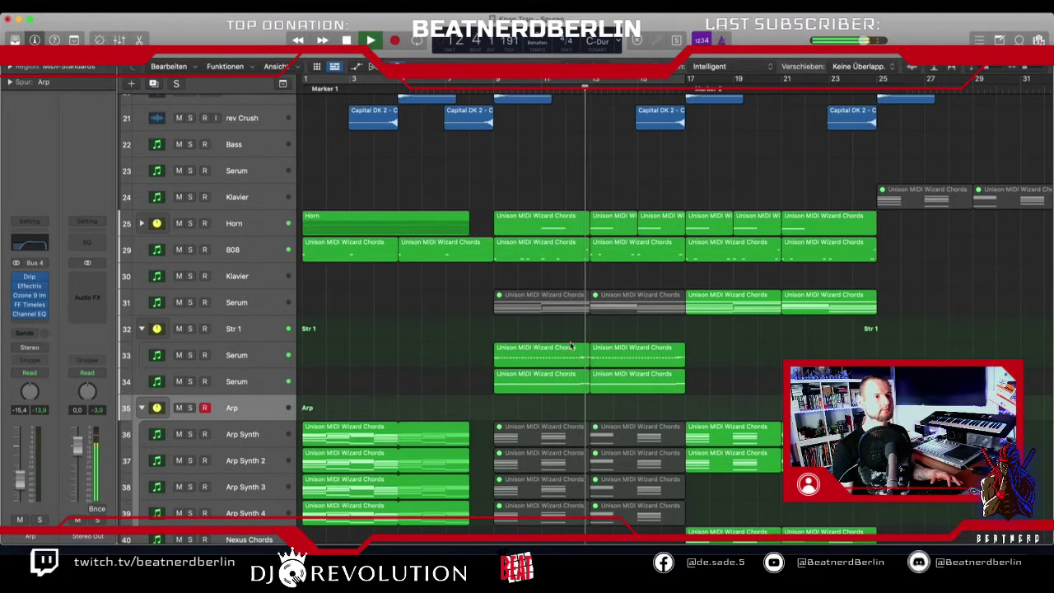
pyautogui.scroll(5, 573, 336)
pyautogui.scroll(3, 572, 342)
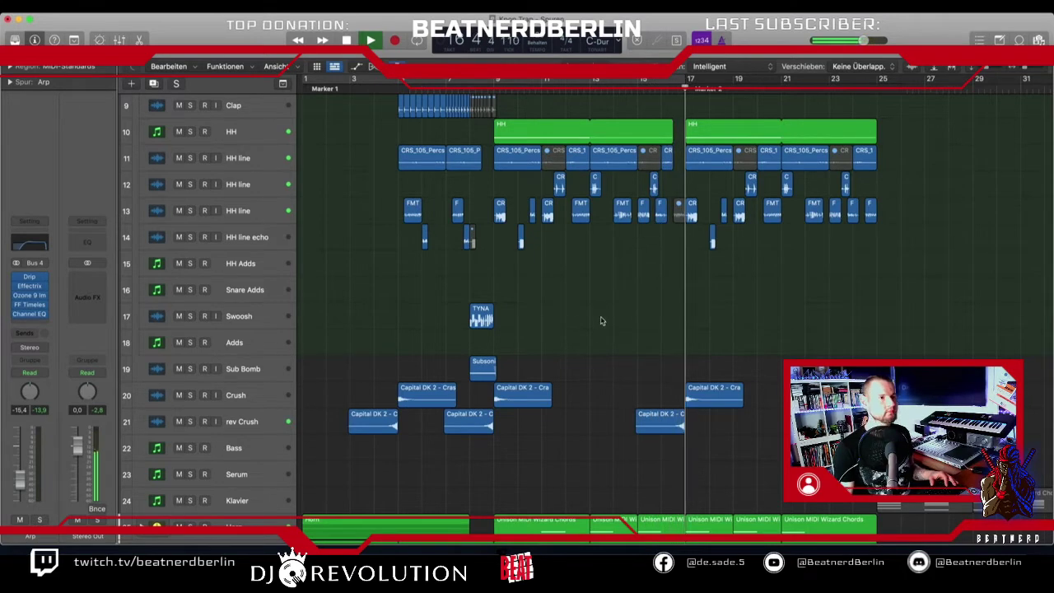
pyautogui.scroll(-6, 601, 321)
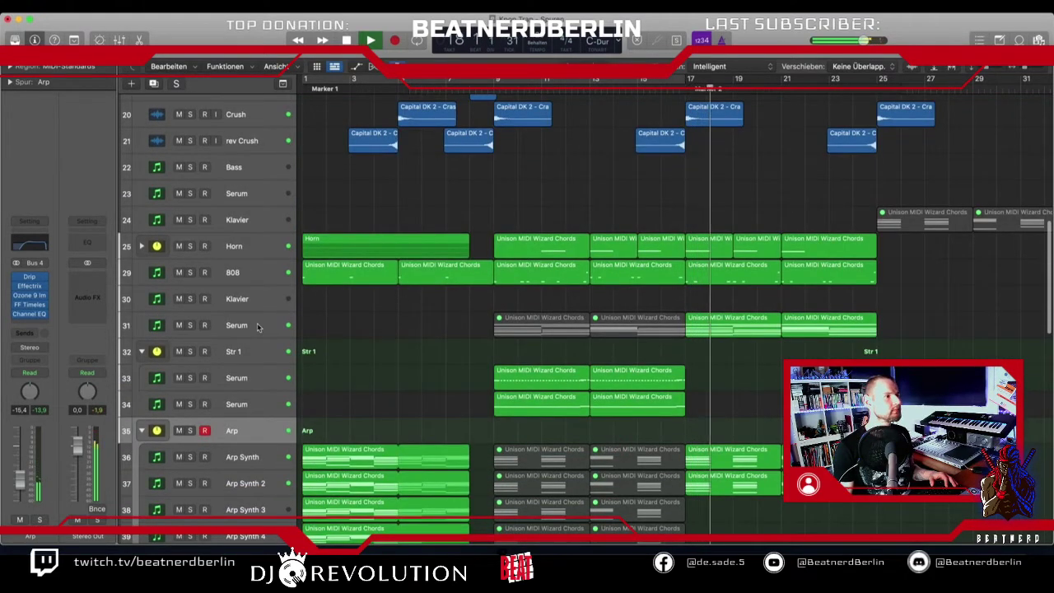
pyautogui.click(261, 328)
pyautogui.scroll(-2, 453, 333)
pyautogui.scroll(-4, 452, 333)
pyautogui.click(247, 414)
pyautogui.moveTo(16, 467); pyautogui.dragTo(18, 477)
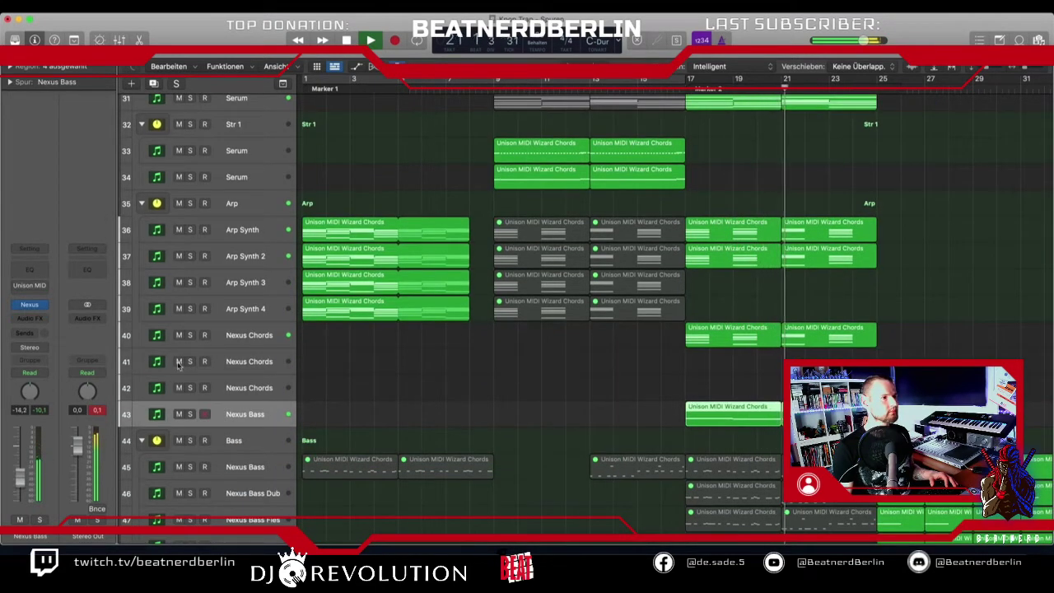
# Lower the first Nexus Chords track's volume to -17.0 dB and stop playback near the end of bar 24.
pyautogui.click(220, 338)
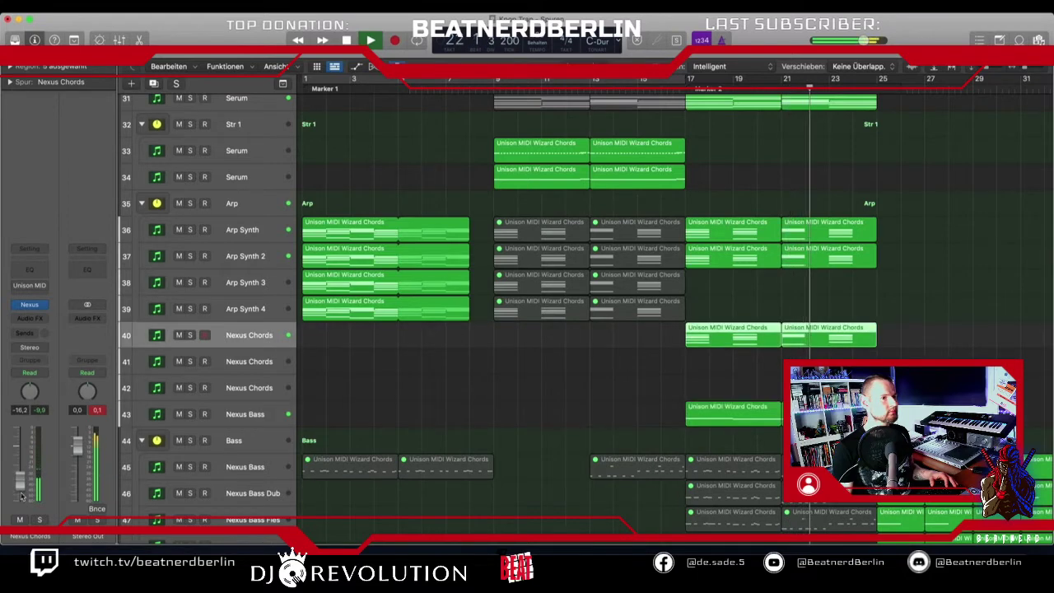
pyautogui.moveTo(23, 478); pyautogui.dragTo(23, 482)
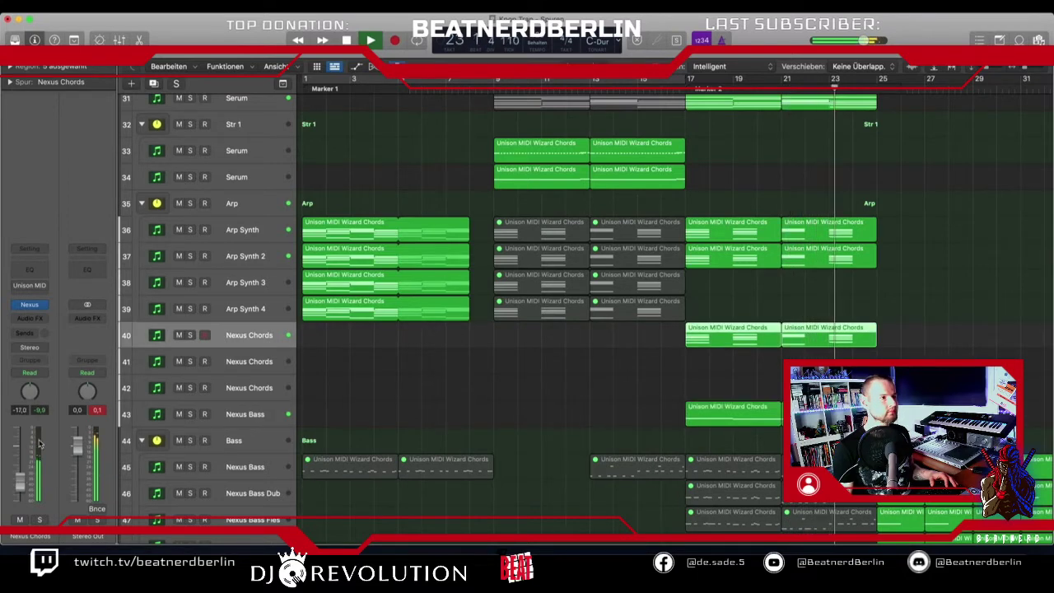
pyautogui.scroll(8, 480, 306)
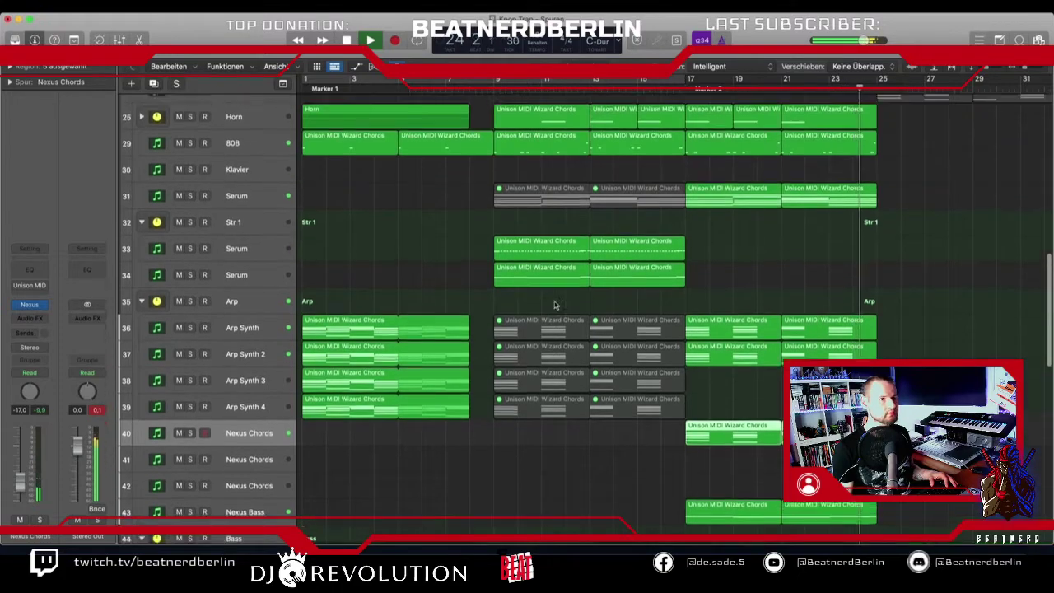
pyautogui.scroll(-6, 556, 305)
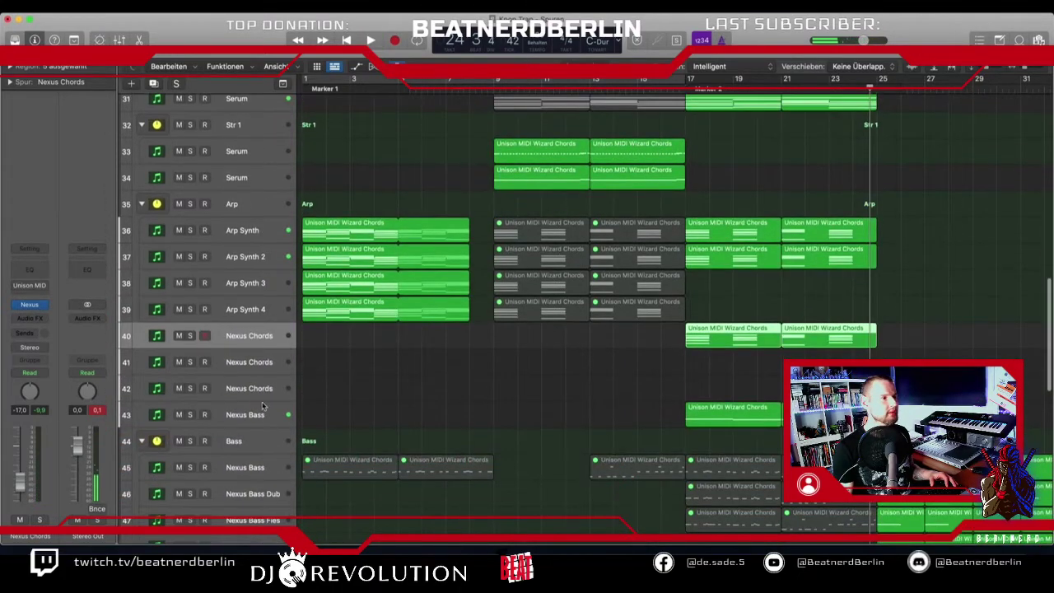
# Set the Nexus Bass track above the Bass stack to -13.8 dB, solo it, and audition it with a cycle over bars 17 to 25.
pyautogui.click(240, 420)
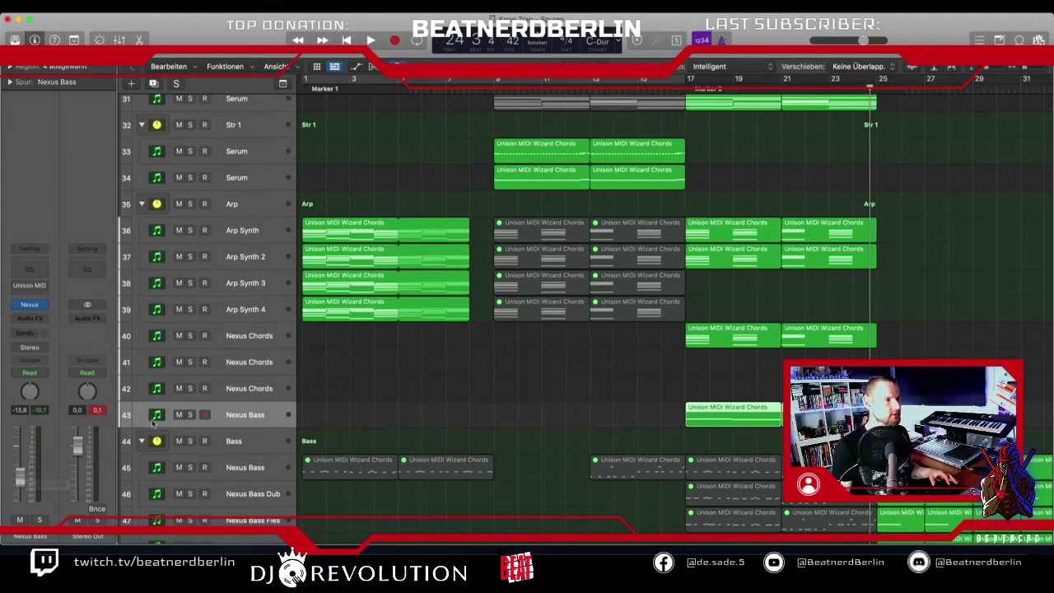
pyautogui.click(191, 415)
pyautogui.moveTo(683, 80); pyautogui.dragTo(876, 80)
pyautogui.press('space')
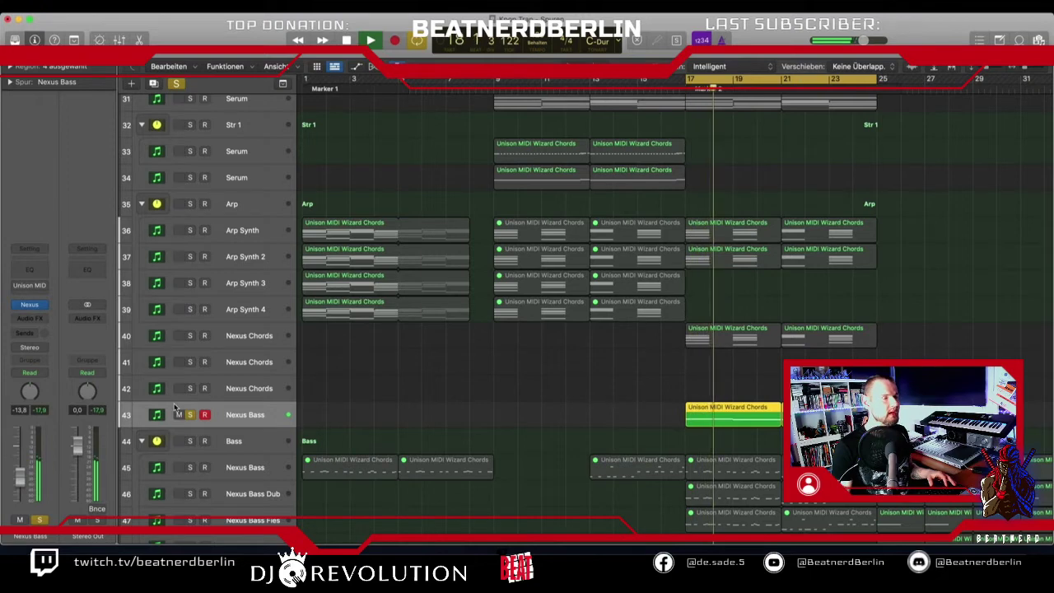
pyautogui.press('space')
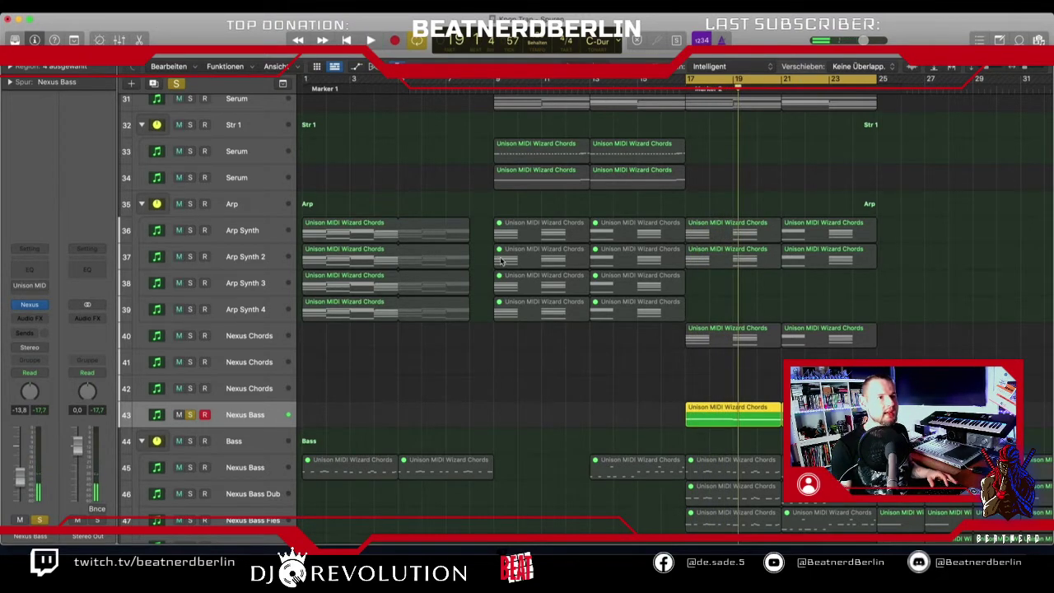
pyautogui.scroll(5, 499, 262)
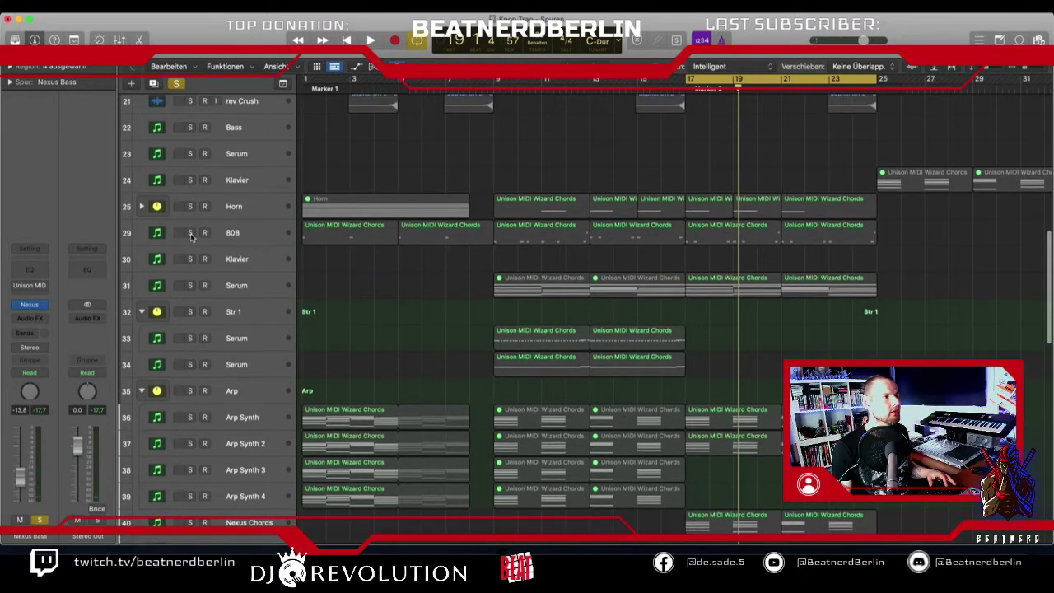
# Solo the 808 track alongside the Nexus Bass and audition the two together.
pyautogui.click(191, 234)
pyautogui.press('space')
pyautogui.scroll(-5, 663, 313)
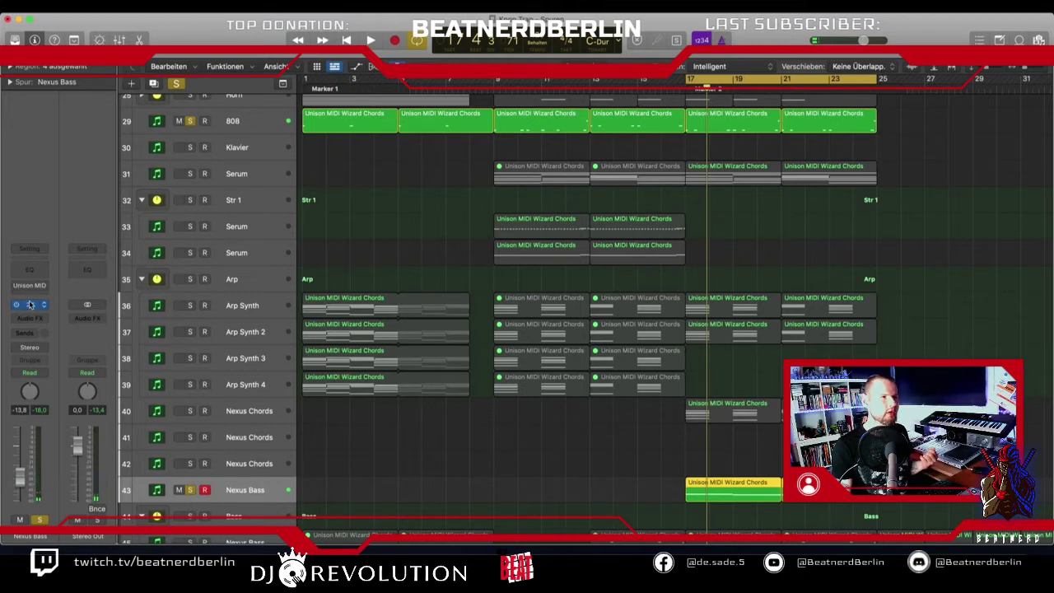
# Add a Channel EQ to the Nexus Bass with a 12 dB/Oct low cut at 420 Hz and play it back.
pyautogui.click(34, 276)
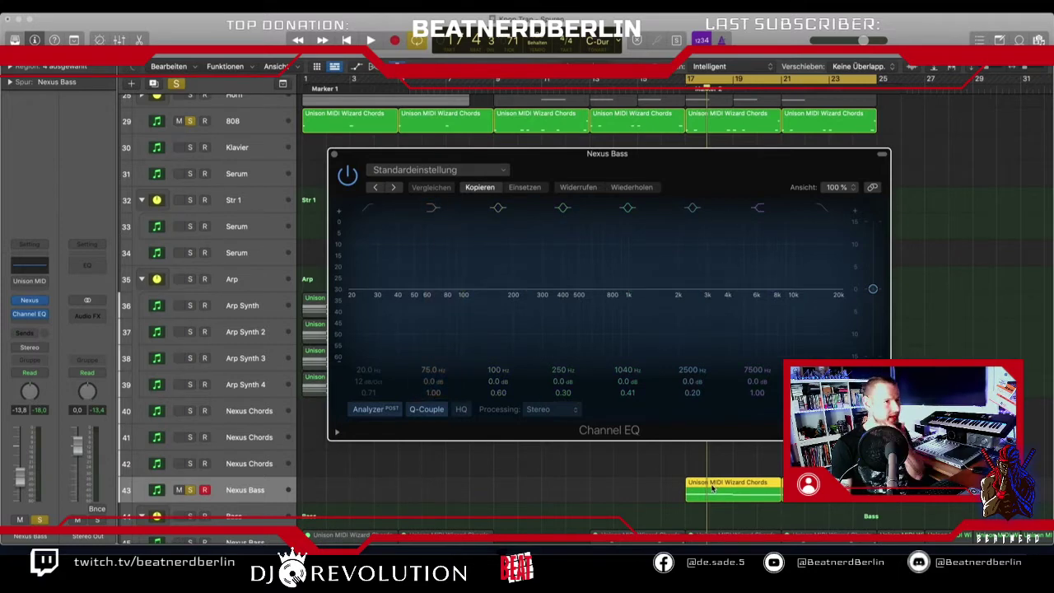
pyautogui.click(369, 211)
pyautogui.moveTo(381, 318); pyautogui.dragTo(564, 306)
pyautogui.press('space')
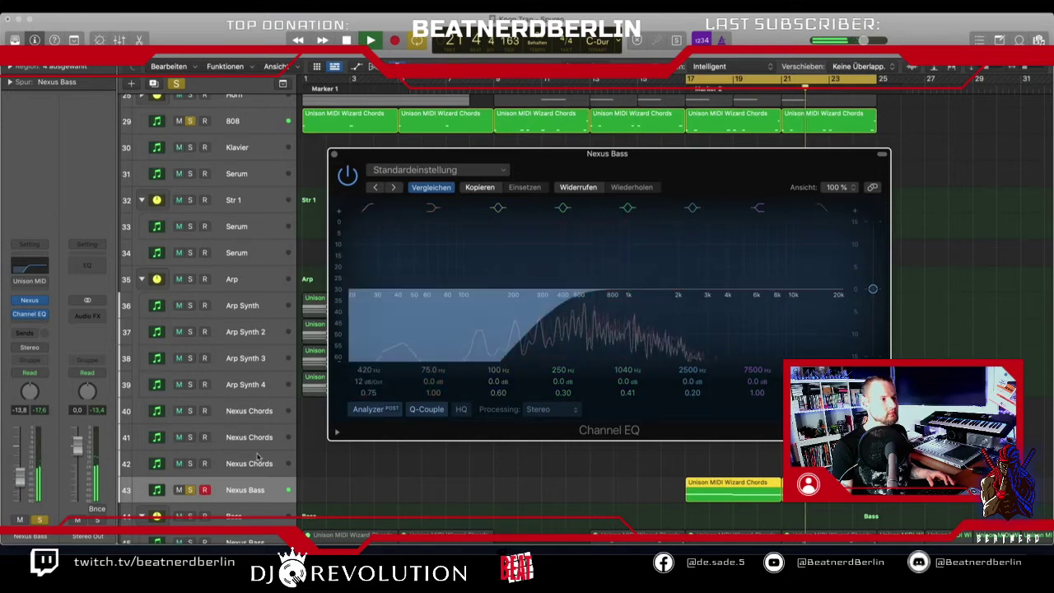
# Lower the Nexus Bass to -15.2 dB, stop playback, close its EQ and take the 808 out of solo.
pyautogui.click(23, 485)
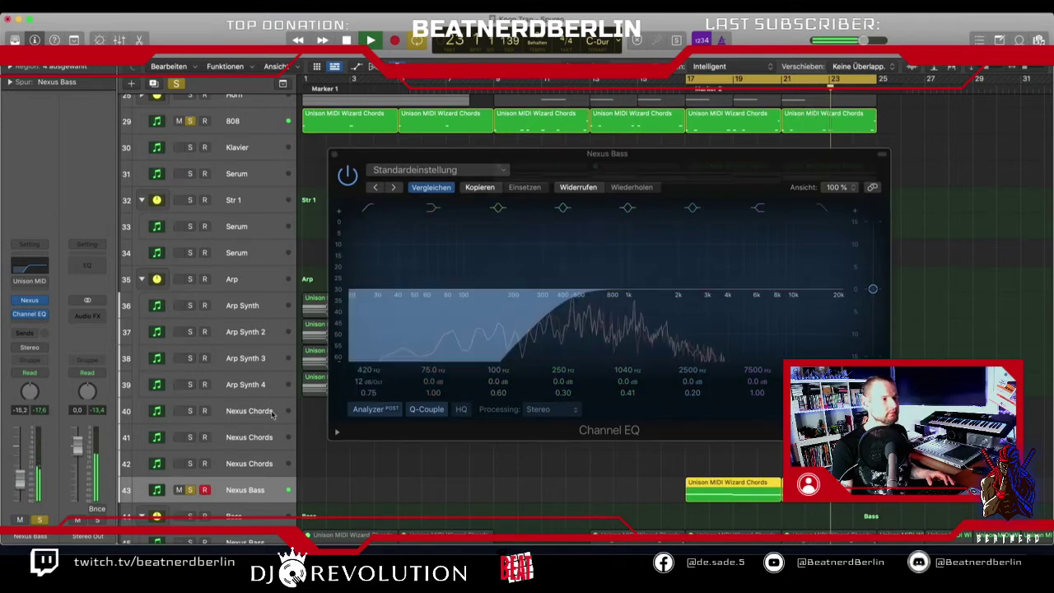
pyautogui.press('space')
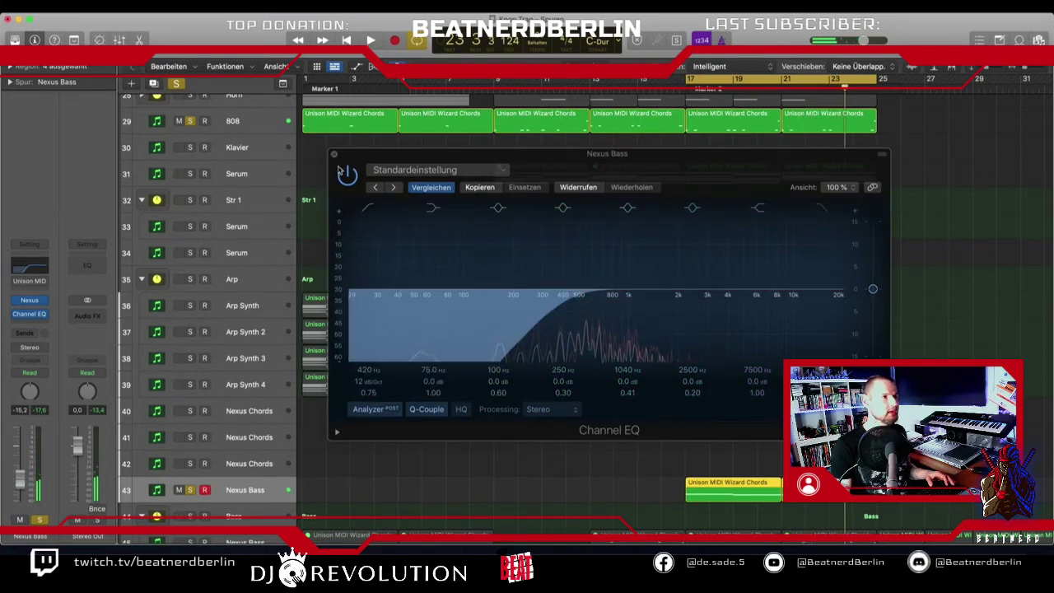
pyautogui.click(335, 155)
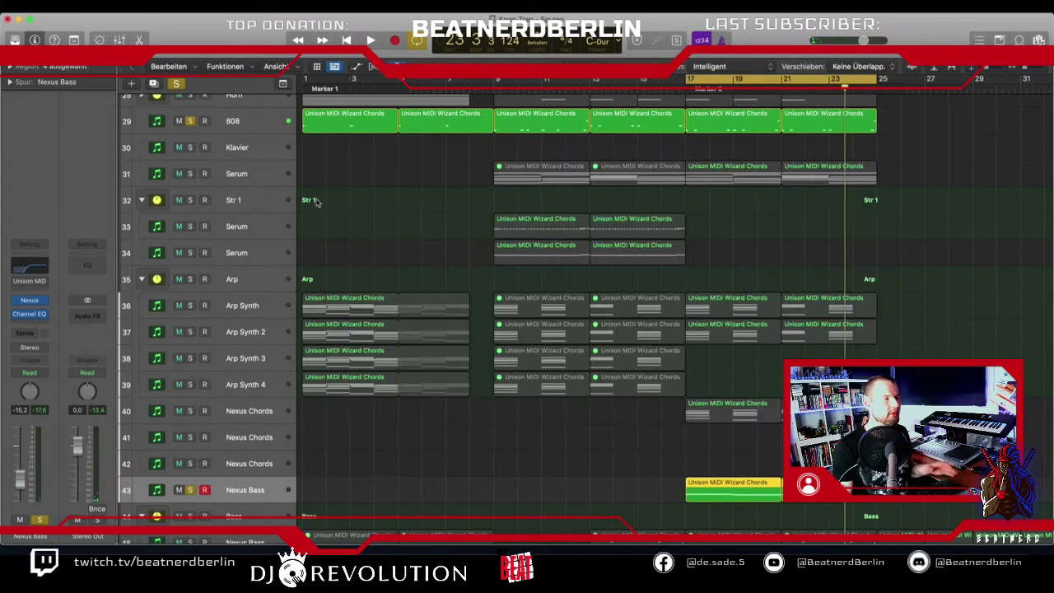
pyautogui.click(190, 121)
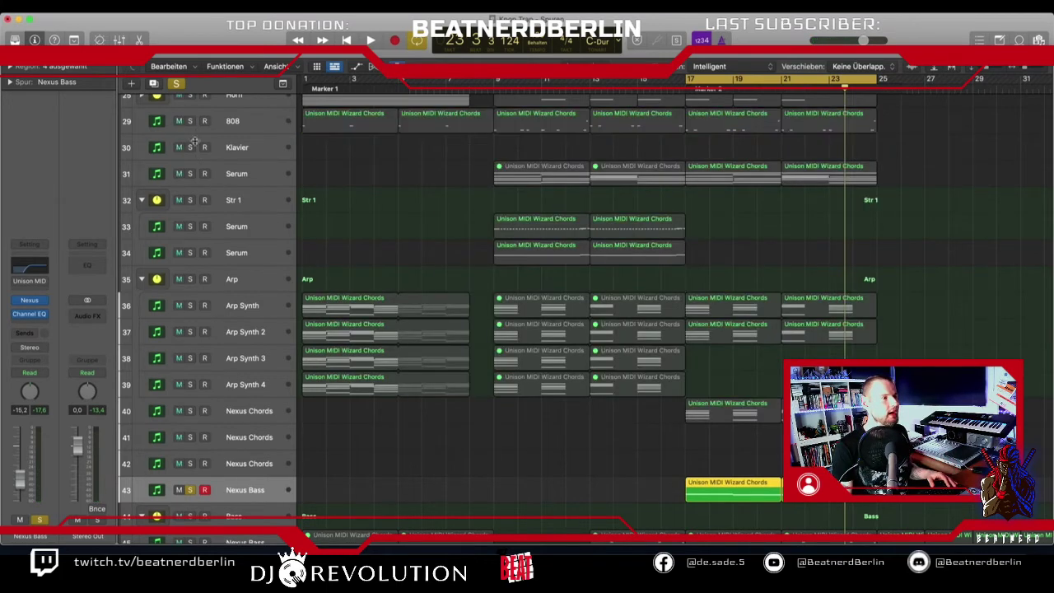
# Insert the stereo version of Process.audio's Sugar plug-in after the Channel EQ on the Nexus Bass.
pyautogui.click(30, 327)
pyautogui.moveTo(38, 522)
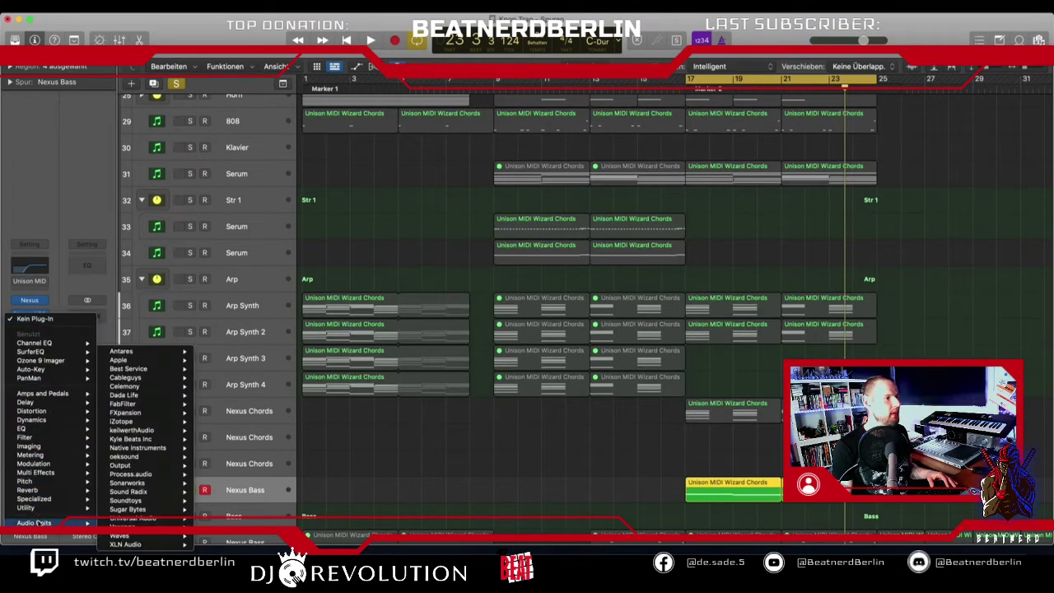
pyautogui.moveTo(132, 474)
pyautogui.moveTo(216, 475)
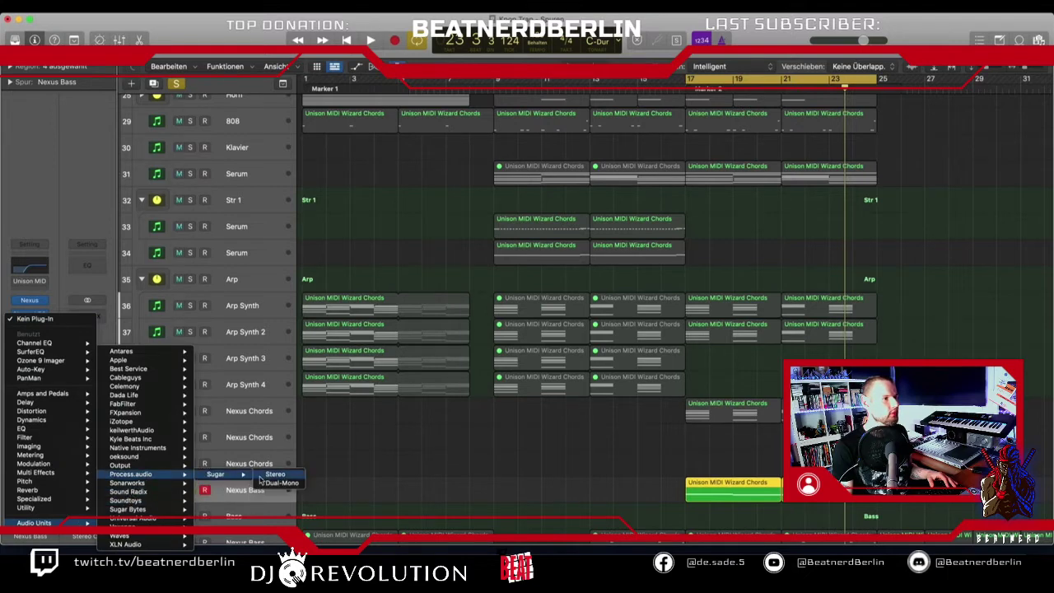
pyautogui.click(273, 475)
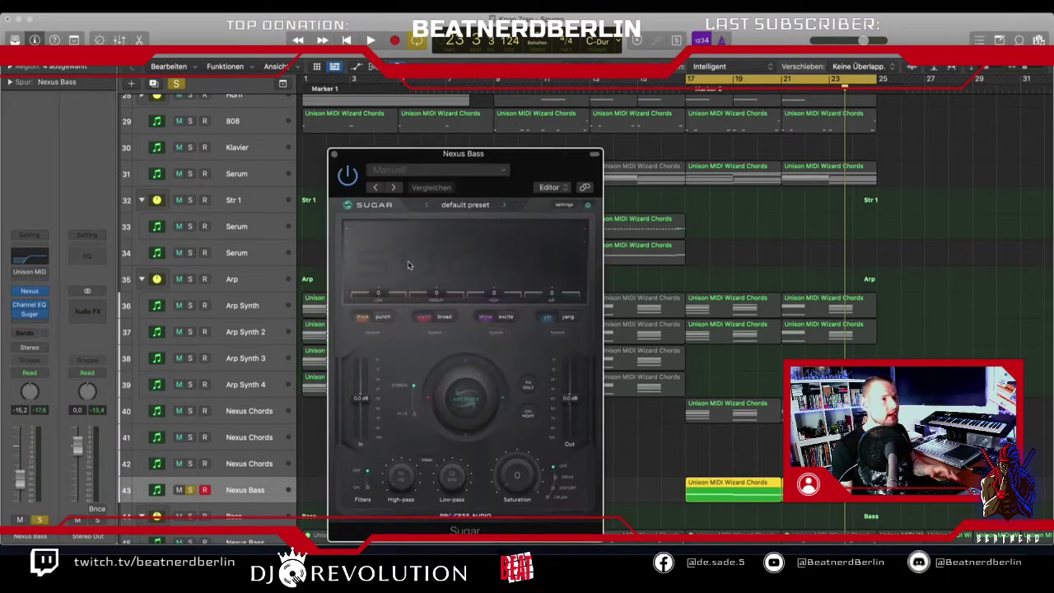
# Audition Sugar's factory synth preset Synth Wake-Up - RWest during playback and switch to Synth Bass Grit.
pyautogui.click(474, 205)
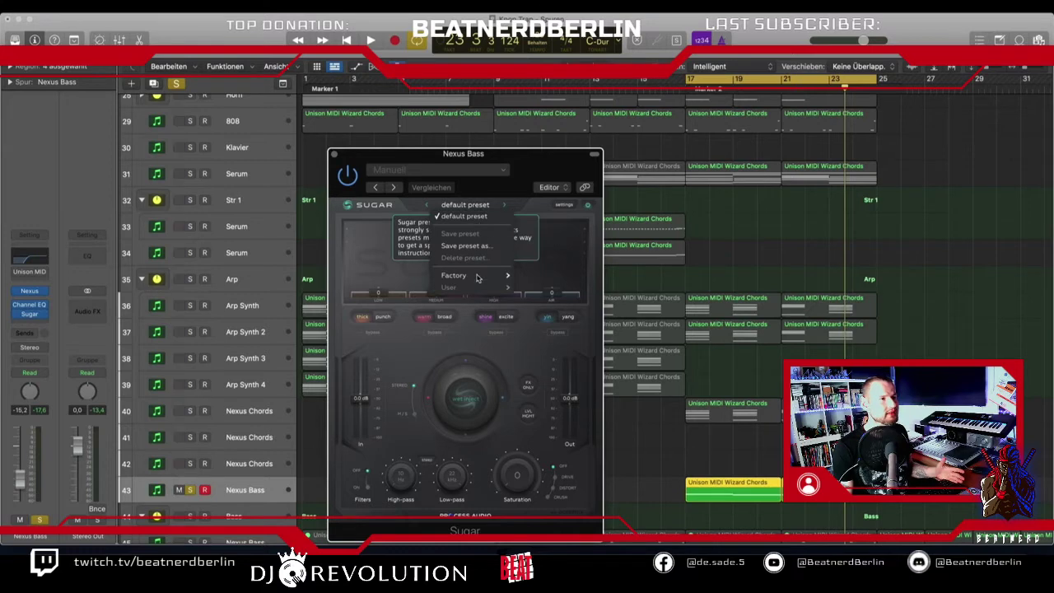
pyautogui.moveTo(476, 277)
pyautogui.moveTo(543, 363)
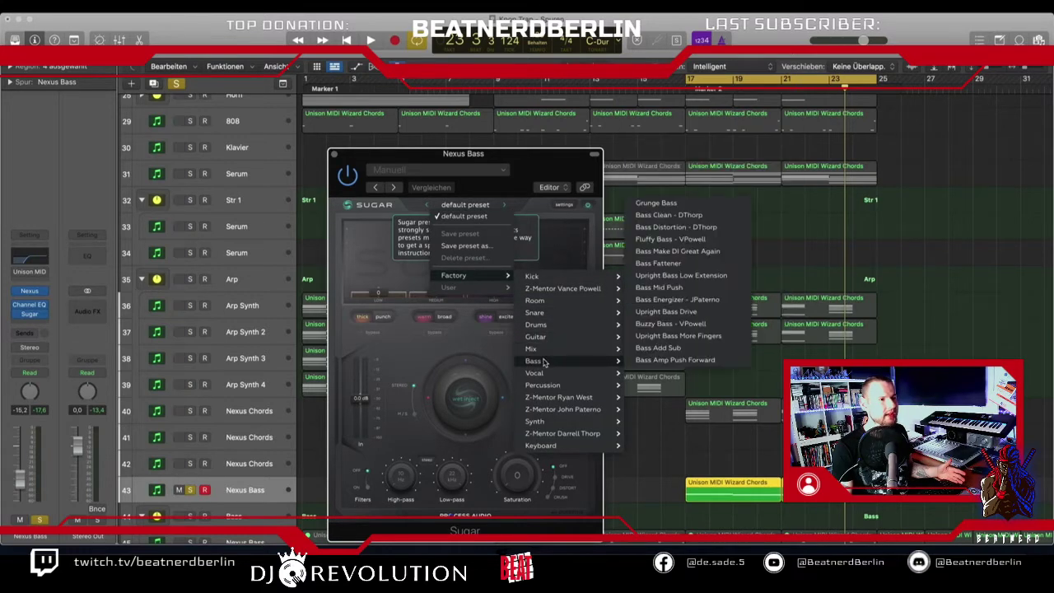
pyautogui.moveTo(544, 421)
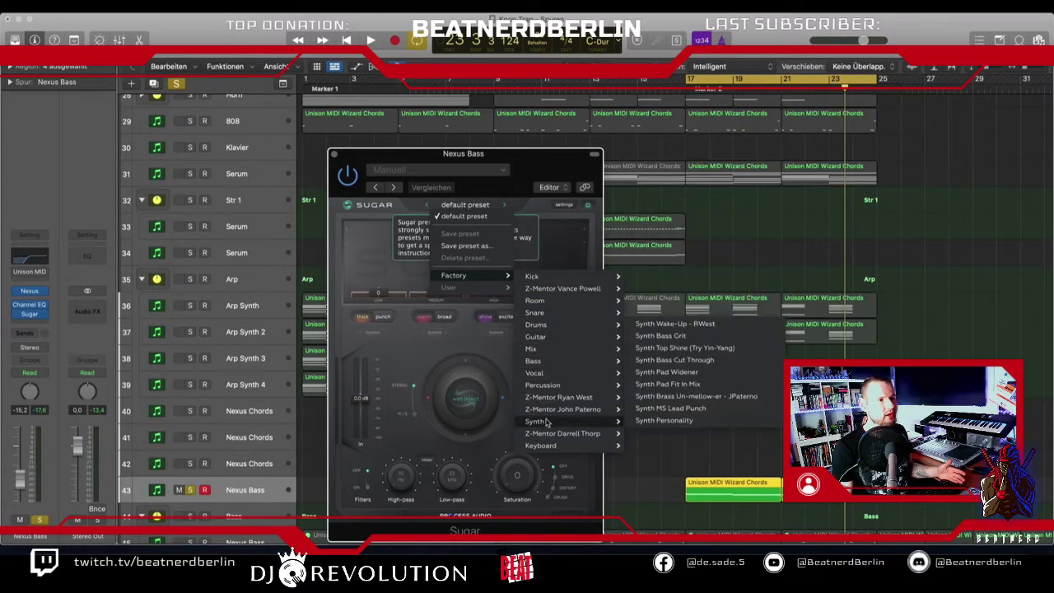
pyautogui.click(683, 326)
pyautogui.press('space')
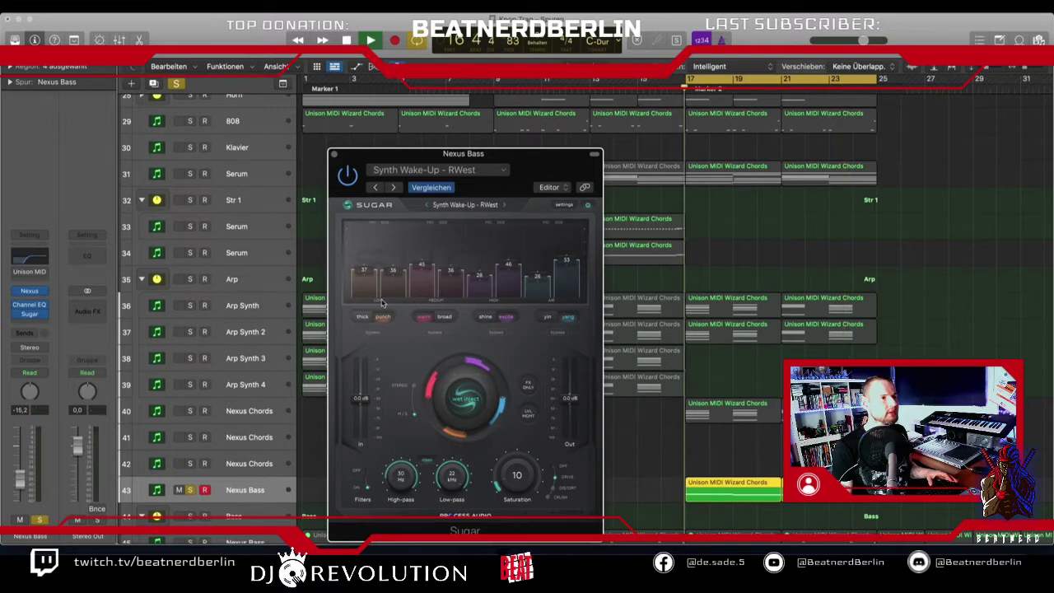
pyautogui.click(504, 205)
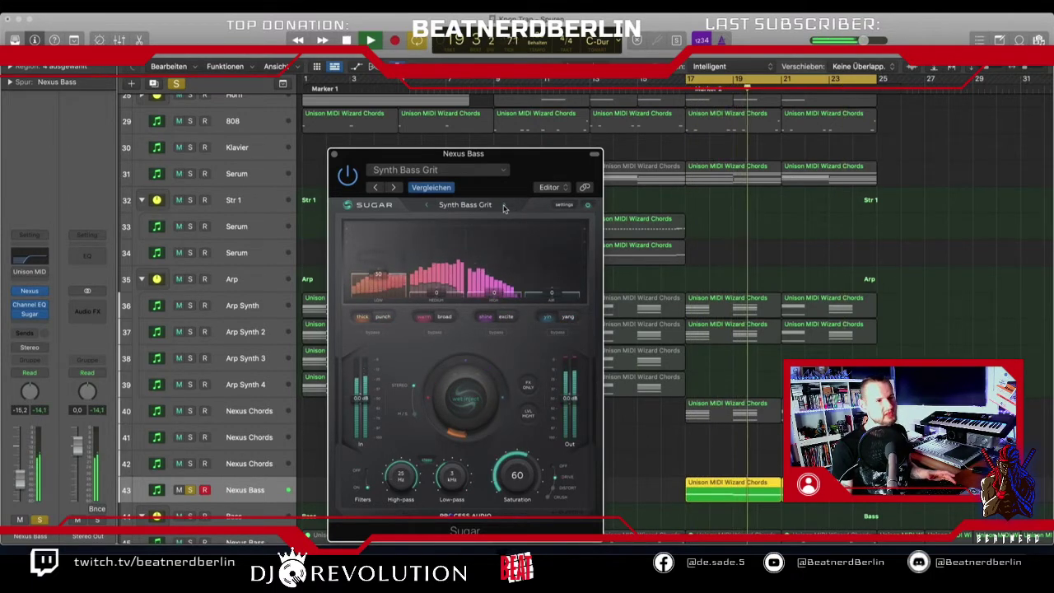
# Set Sugar's low band to 0, raise its medium and high bands, and close the plug-in.
pyautogui.doubleClick(383, 280)
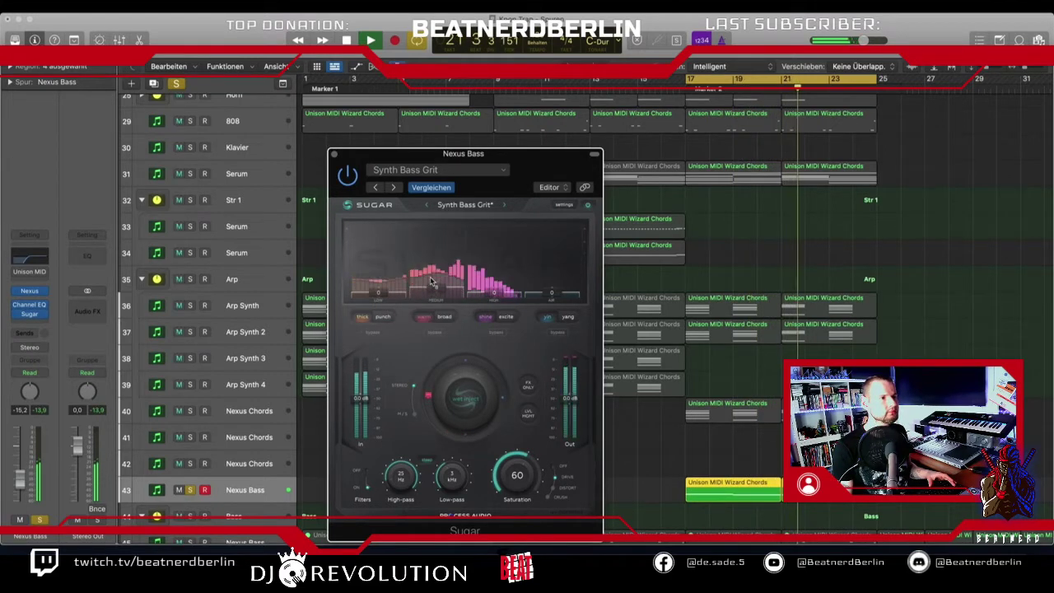
pyautogui.moveTo(516, 239)
pyautogui.mouseDown()
pyautogui.moveTo(522, 221)
pyautogui.moveTo(519, 244)
pyautogui.mouseUp()
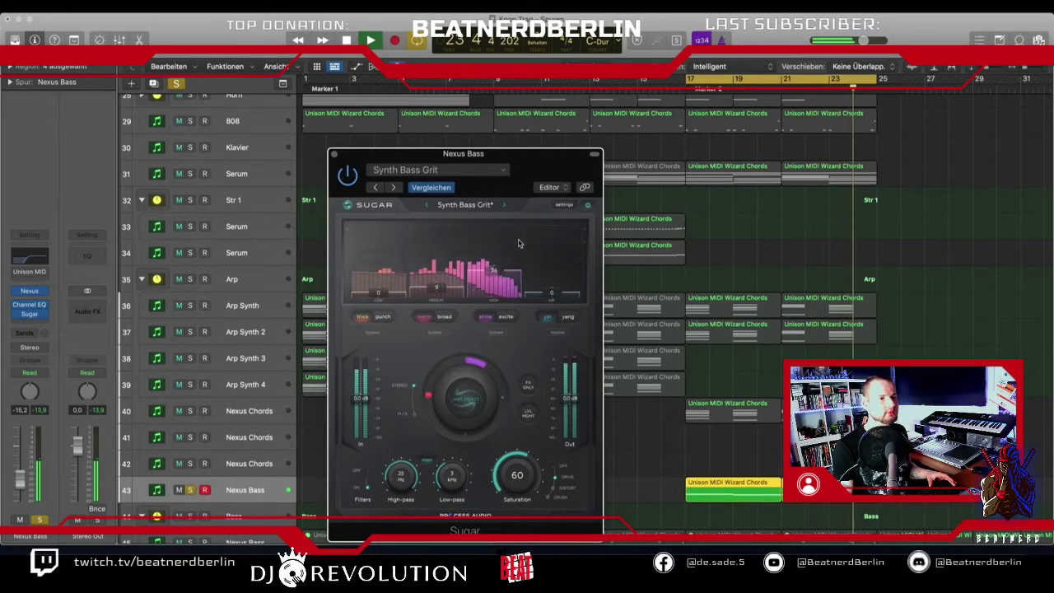
pyautogui.click(334, 154)
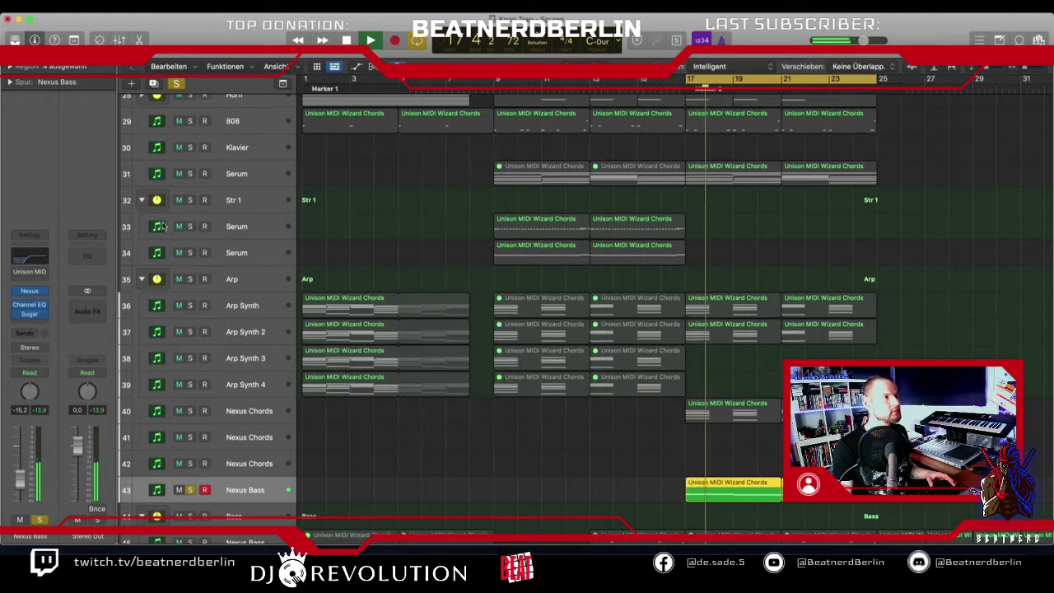
# Check the Nexus Bass in its Channel EQ, stop playback, and insert the UAD Cambridge equaliser in stereo after Sugar.
pyautogui.click(42, 260)
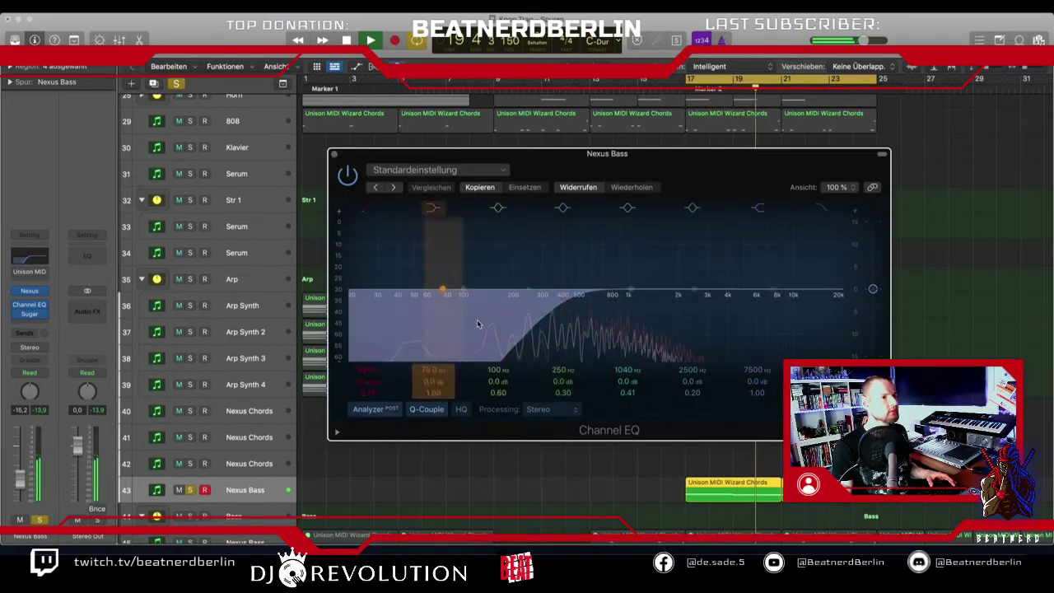
pyautogui.press('space')
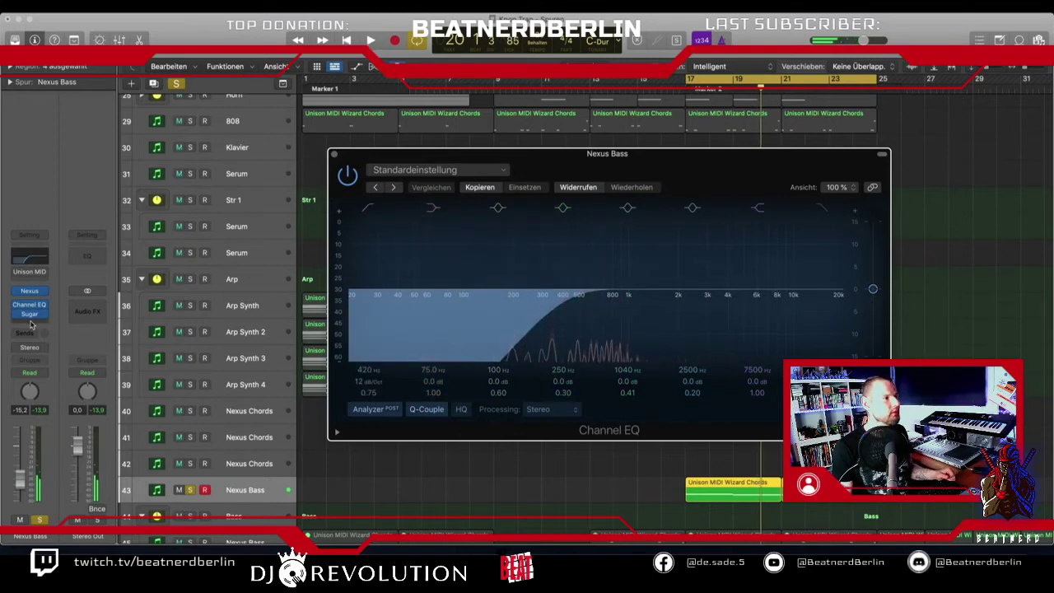
pyautogui.click(32, 323)
pyautogui.moveTo(62, 524)
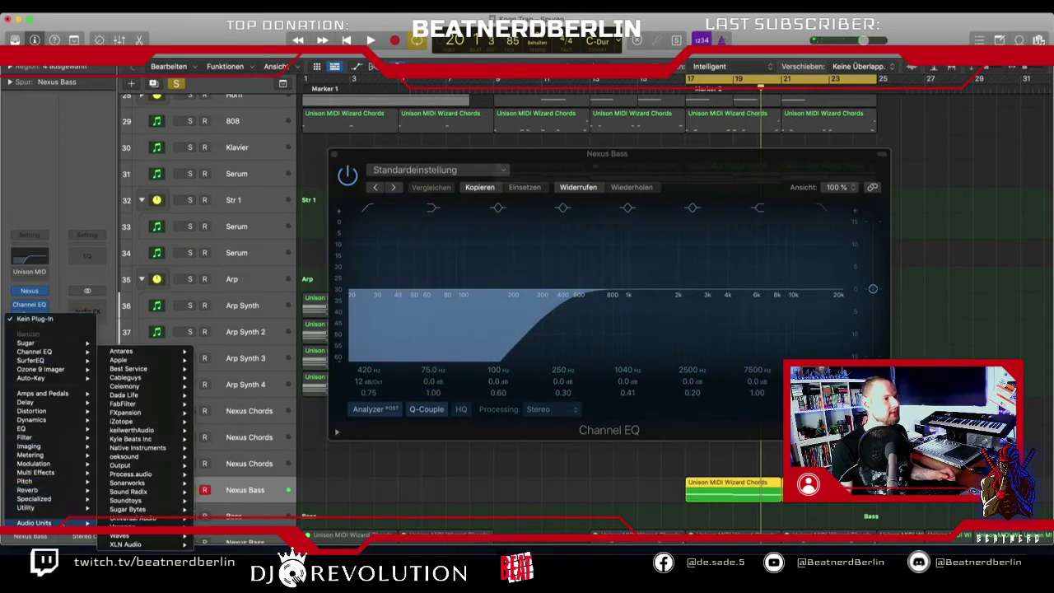
pyautogui.moveTo(172, 518)
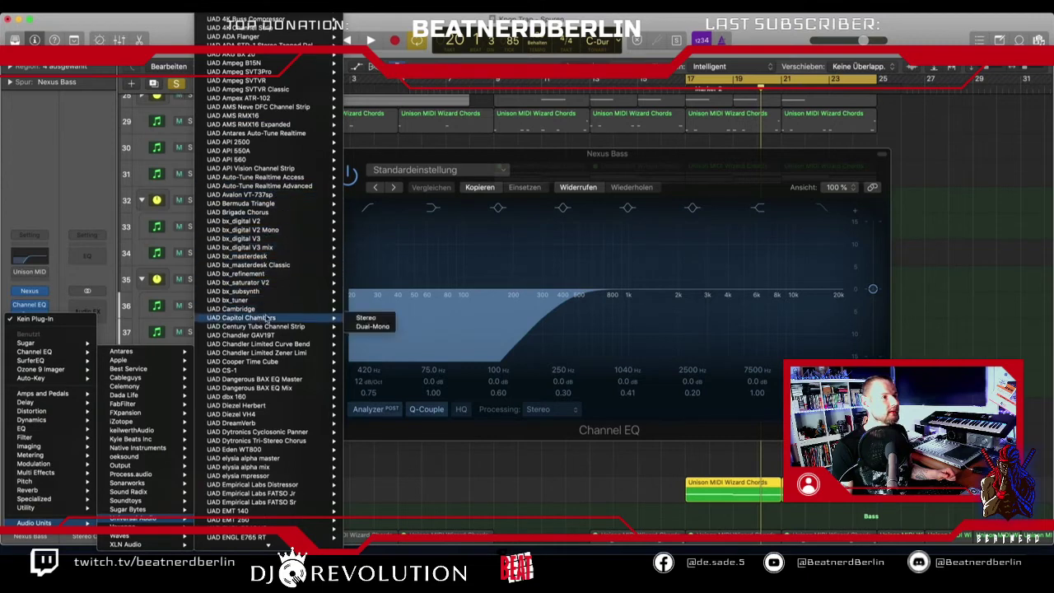
pyautogui.click(365, 310)
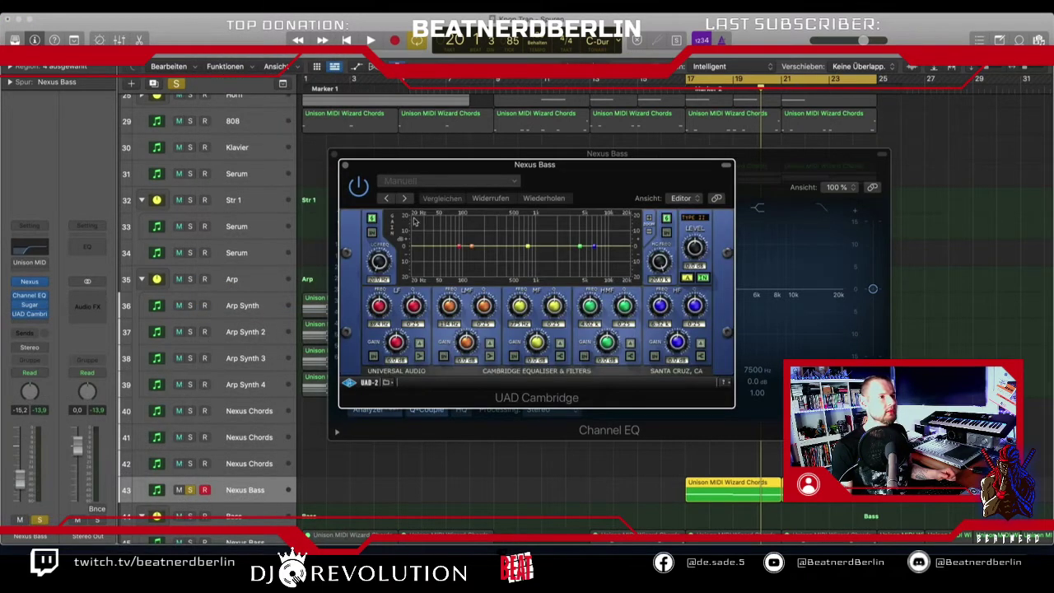
# Set the UAD Cambridge low cut to Elliptic 6 at 291 Hz while listening, and close the plug-in.
pyautogui.click(372, 219)
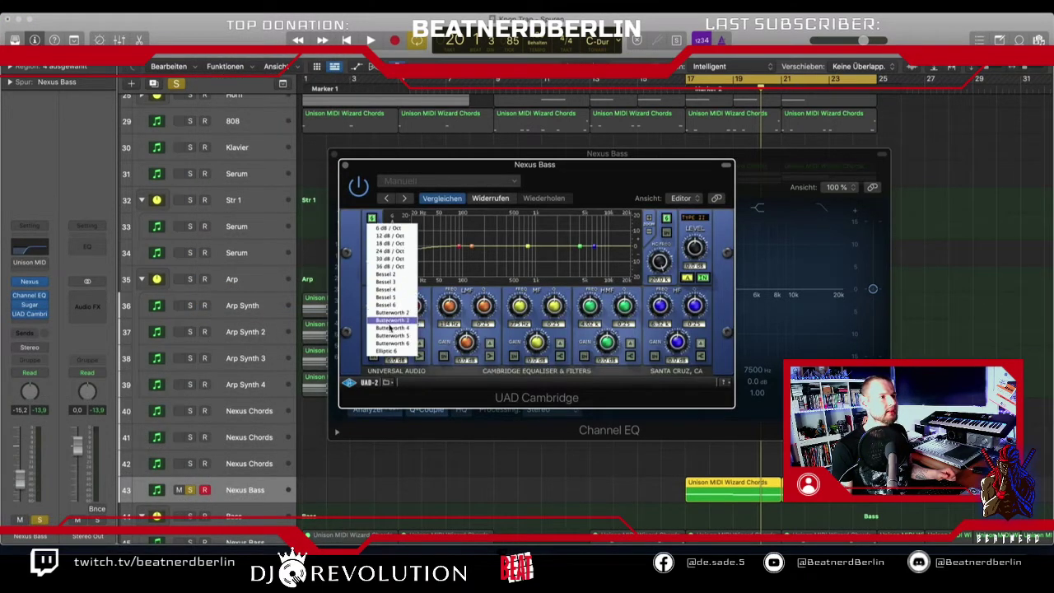
pyautogui.click(390, 352)
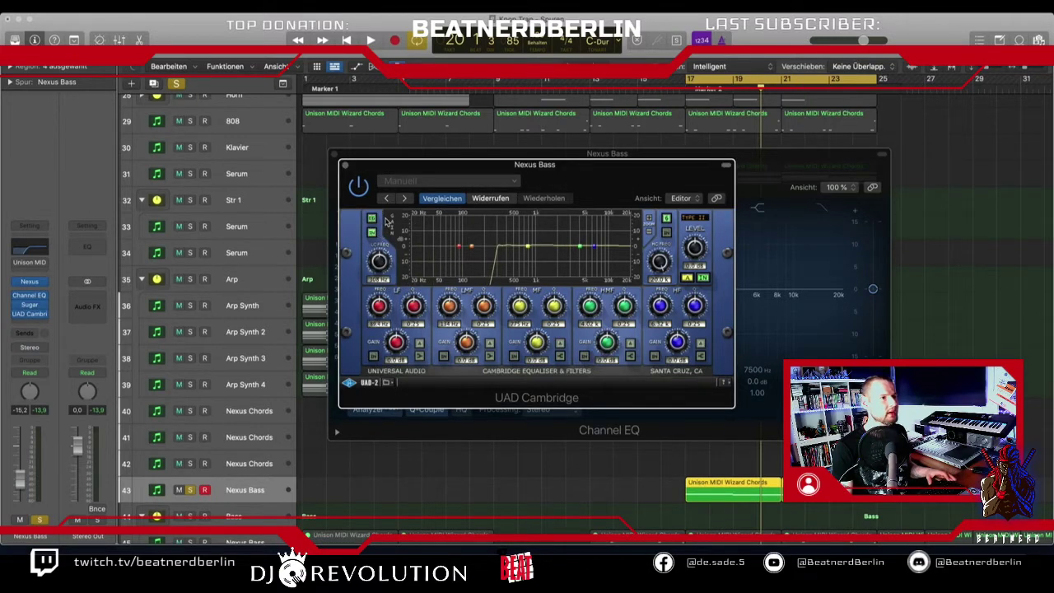
pyautogui.press('space')
pyautogui.moveTo(380, 257)
pyautogui.mouseDown()
pyautogui.moveTo(375, 342)
pyautogui.moveTo(379, 263)
pyautogui.mouseUp()
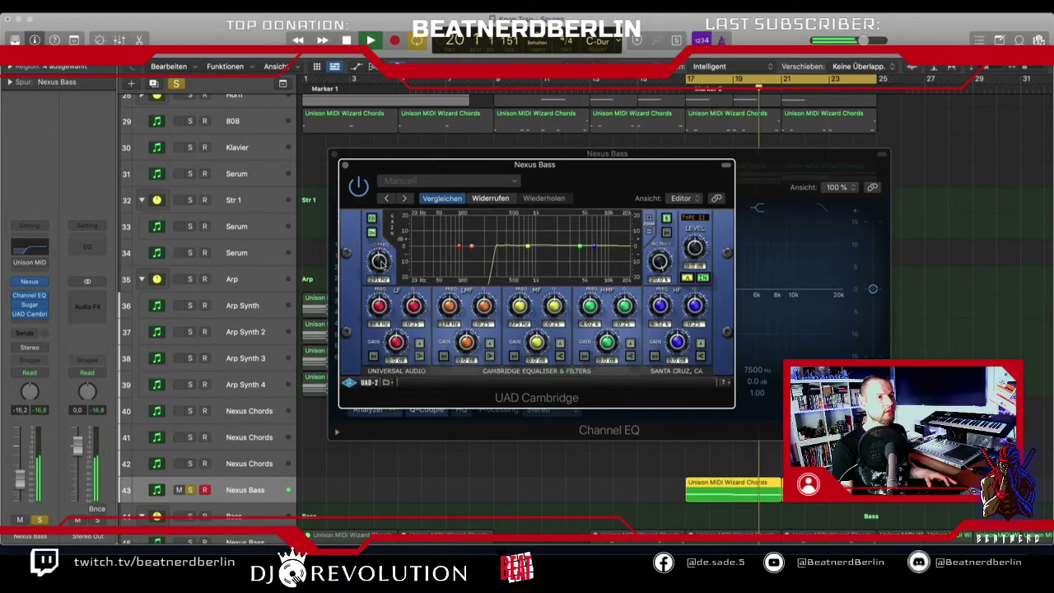
pyautogui.click(346, 166)
pyautogui.press('space')
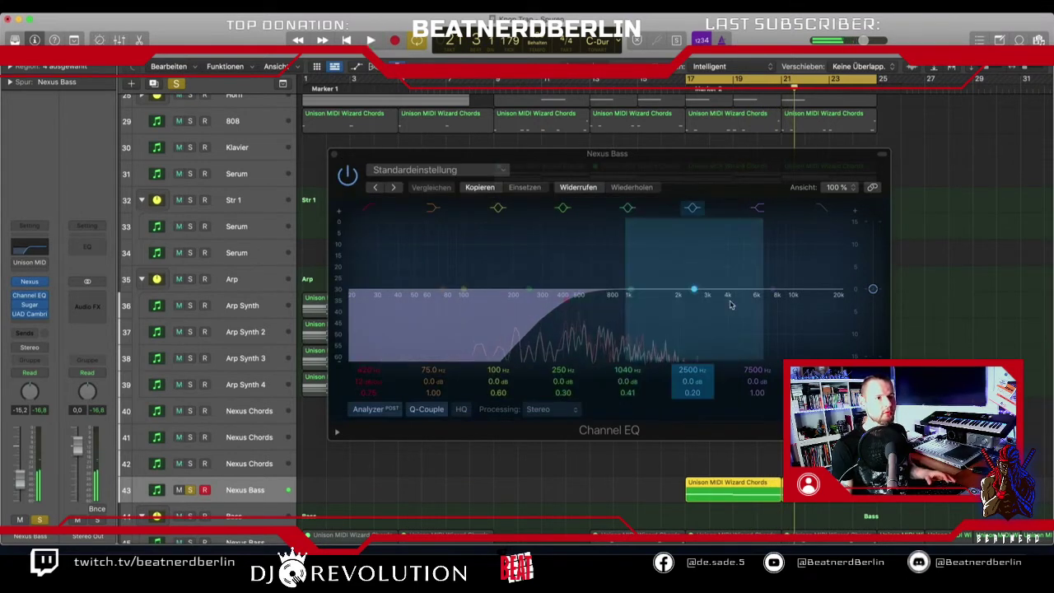
# Add a high cut above about 3 kHz in the Nexus Bass's Channel EQ, stop playback and close the EQ.
pyautogui.moveTo(782, 330); pyautogui.dragTo(691, 347)
pyautogui.press('space')
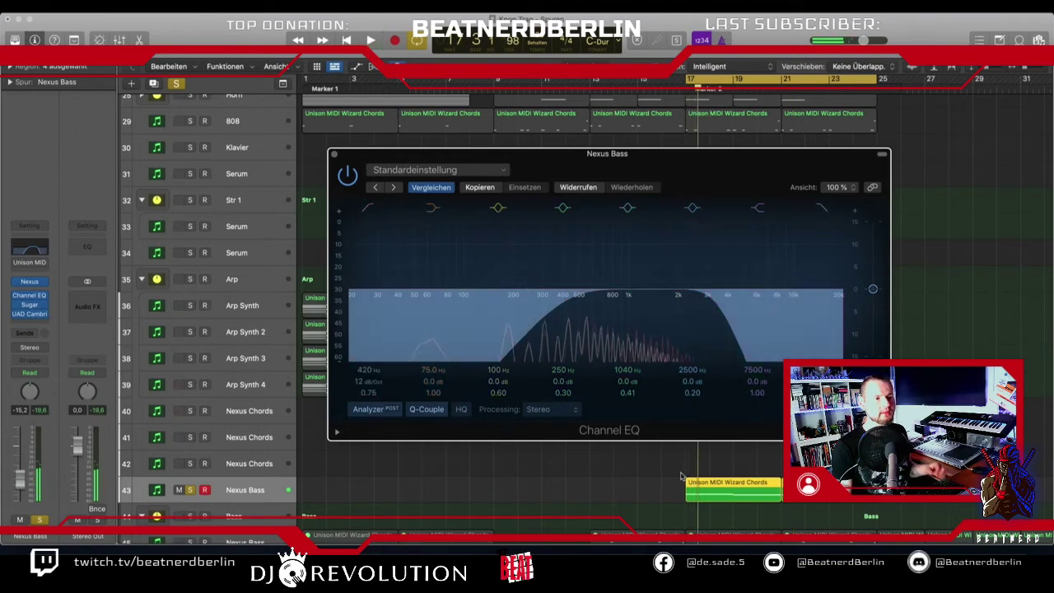
pyautogui.click(335, 154)
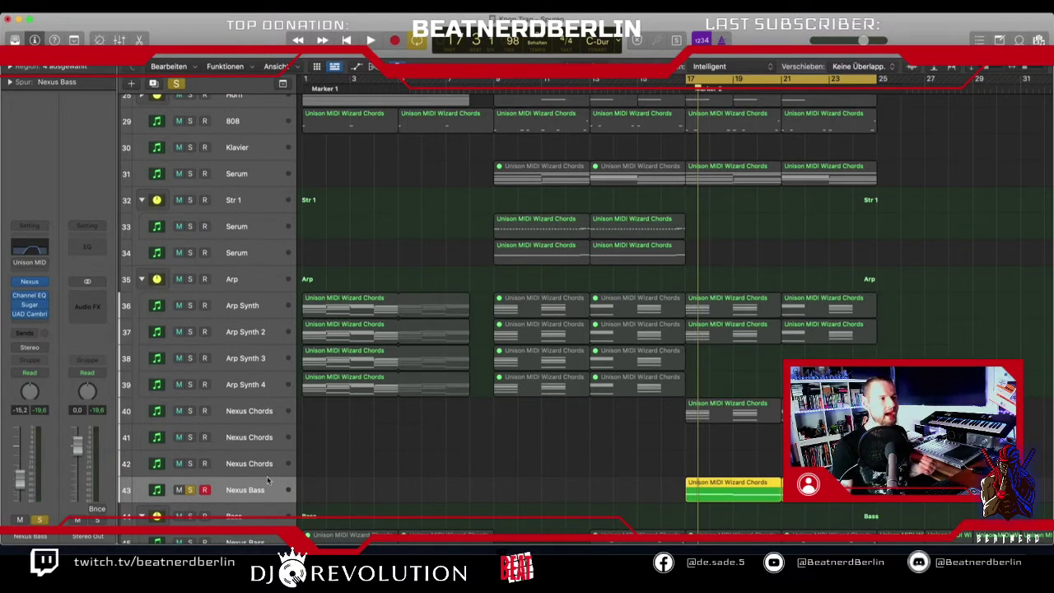
# Take the Nexus Bass out of solo and play the cycle while changing solos on the Drums stack and its kick tracks.
pyautogui.click(191, 490)
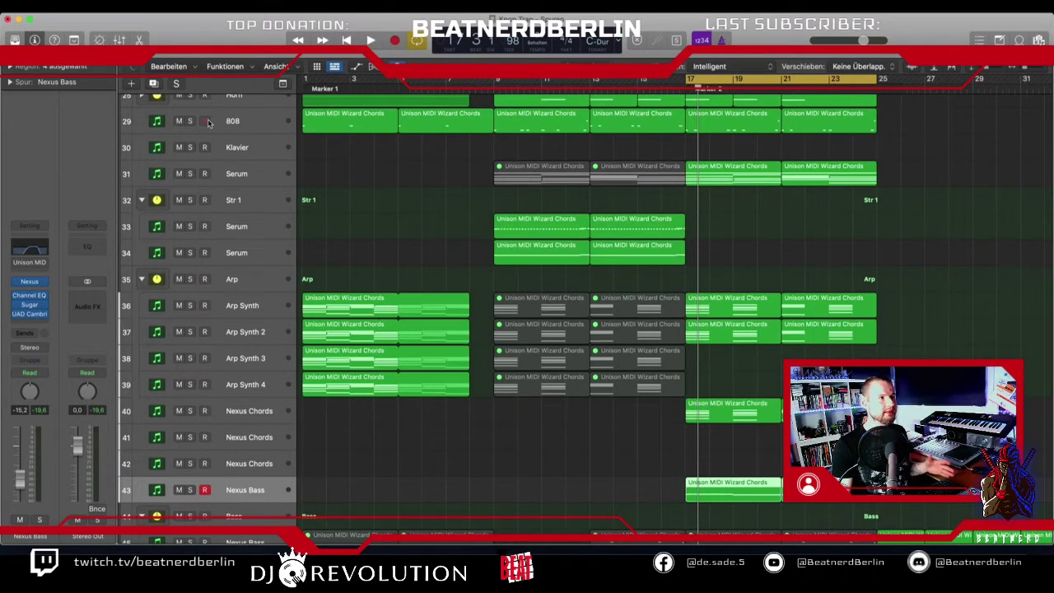
pyautogui.scroll(15, 387, 299)
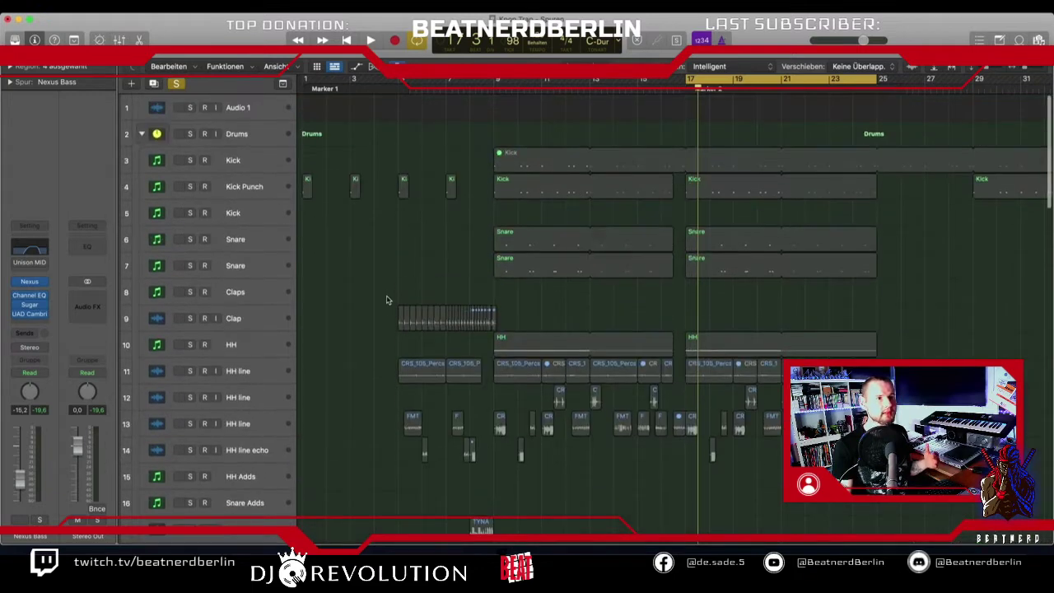
pyautogui.click(191, 134)
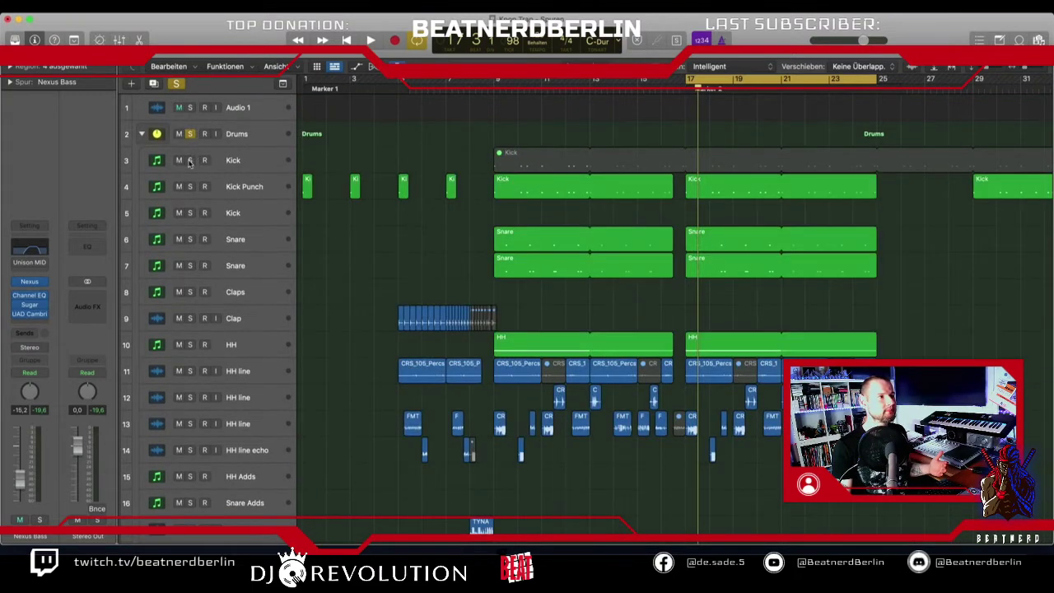
pyautogui.click(189, 160)
pyautogui.click(190, 160)
pyautogui.press('space')
pyautogui.click(192, 187)
pyautogui.click(190, 160)
# Solo the 808 and Nexus Bass tracks, and lower the Nexus Bass to -17.8 dB during playback.
pyautogui.scroll(-10, 403, 251)
pyautogui.scroll(-4, 412, 262)
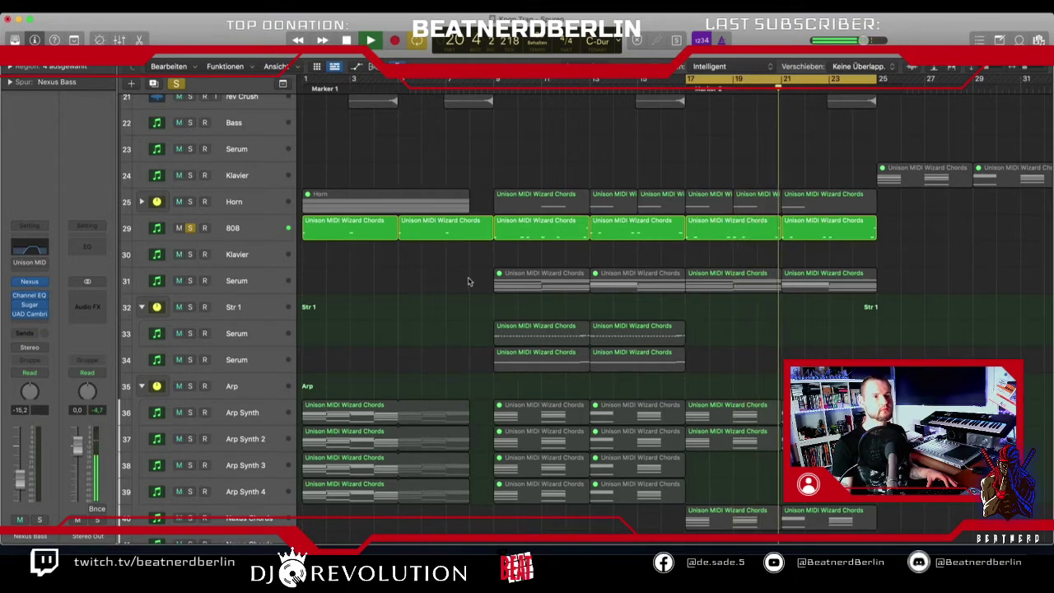
pyautogui.scroll(-5, 509, 298)
pyautogui.press('space')
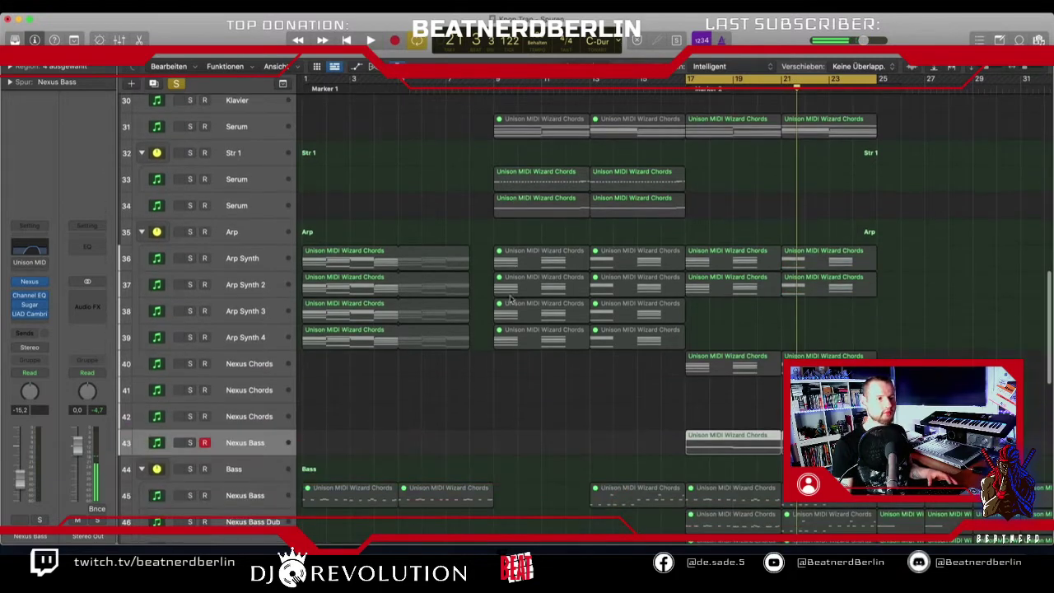
pyautogui.click(190, 443)
pyautogui.press('space')
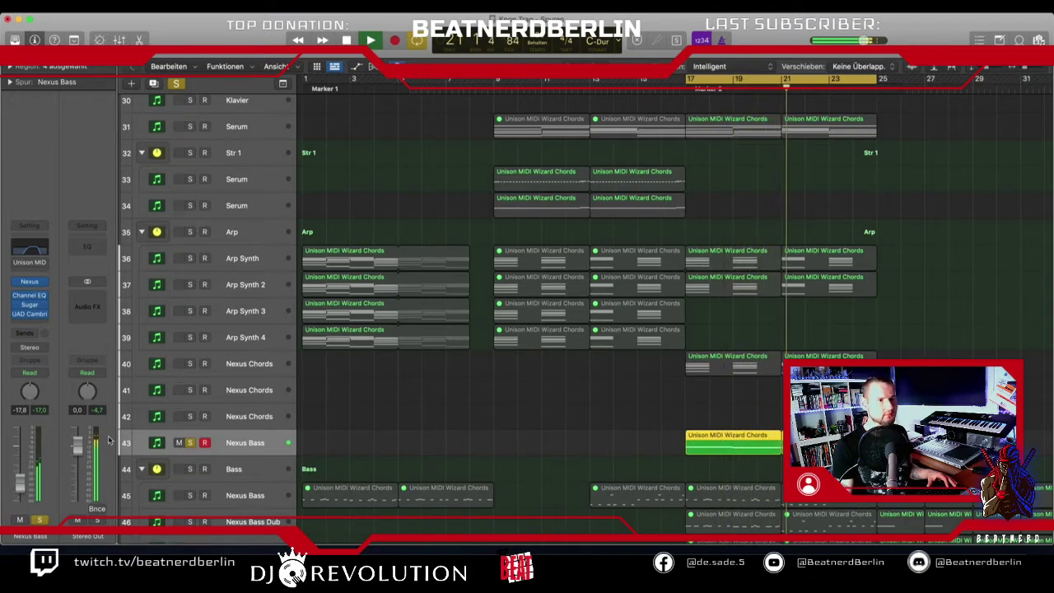
pyautogui.press('space')
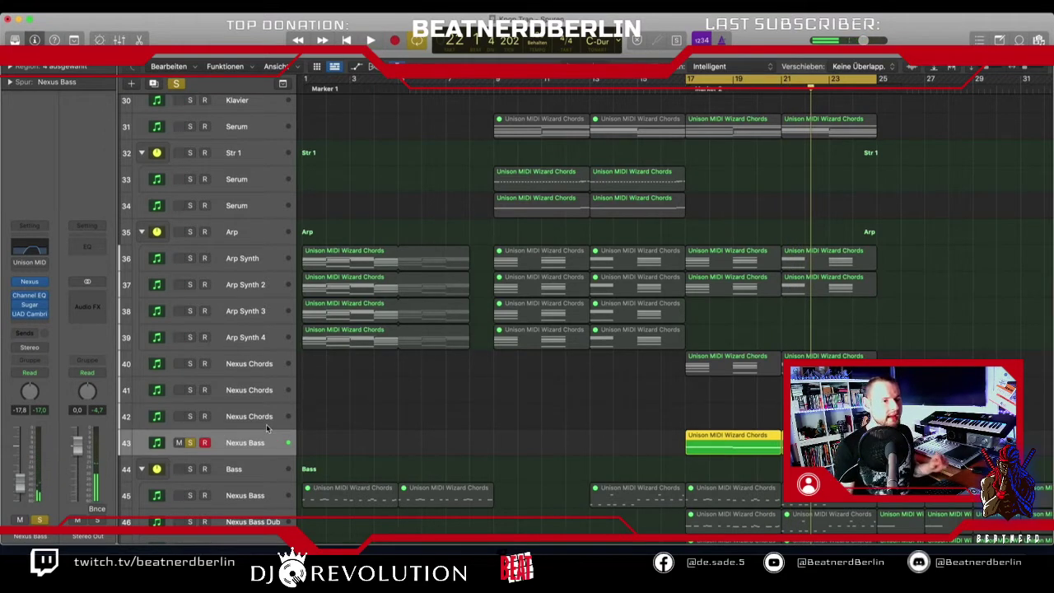
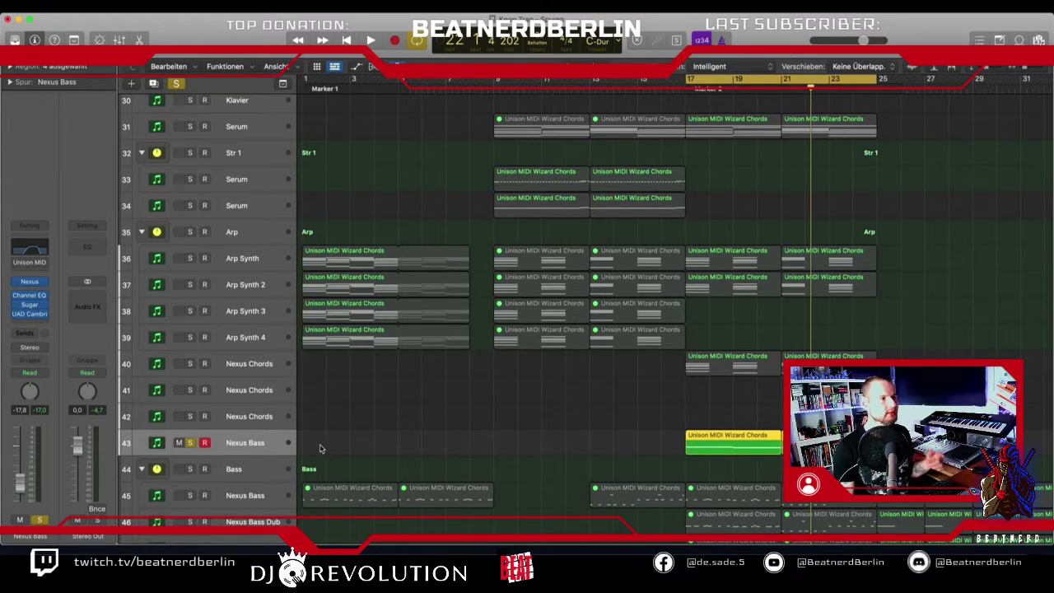
# Insert the keilwerthAudio VPS Multiband Sidechain plug-in after UAD Cambridge on the Nexus Bass track.
pyautogui.click(43, 323)
pyautogui.moveTo(49, 522)
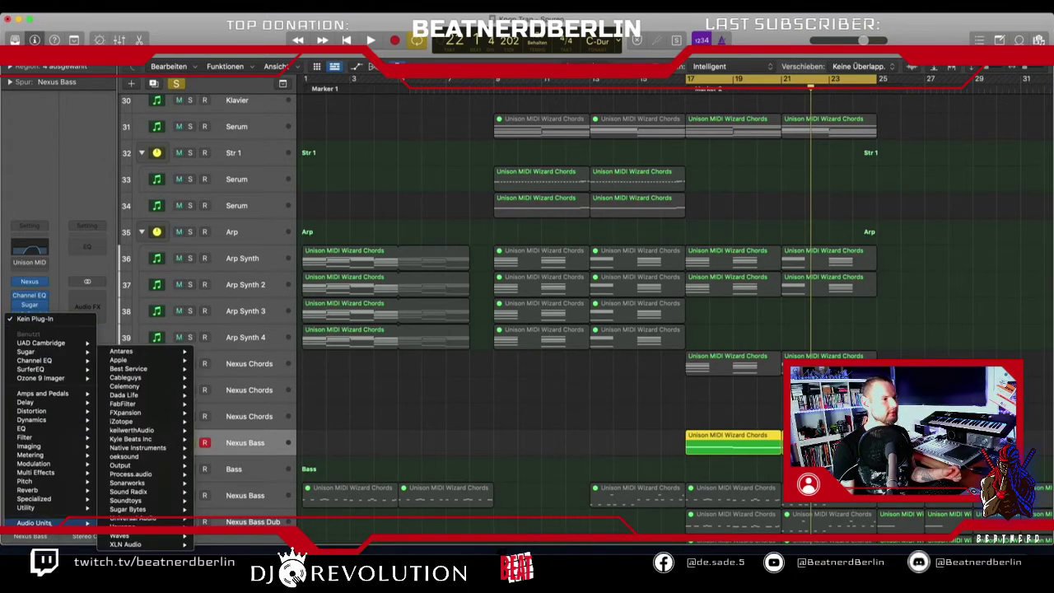
pyautogui.moveTo(160, 478)
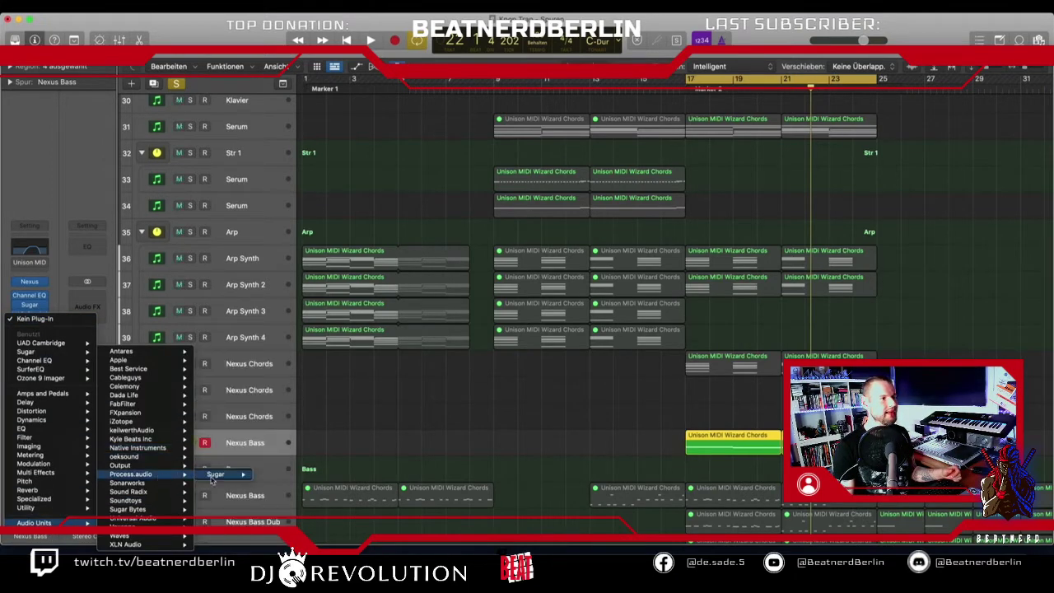
pyautogui.moveTo(157, 435)
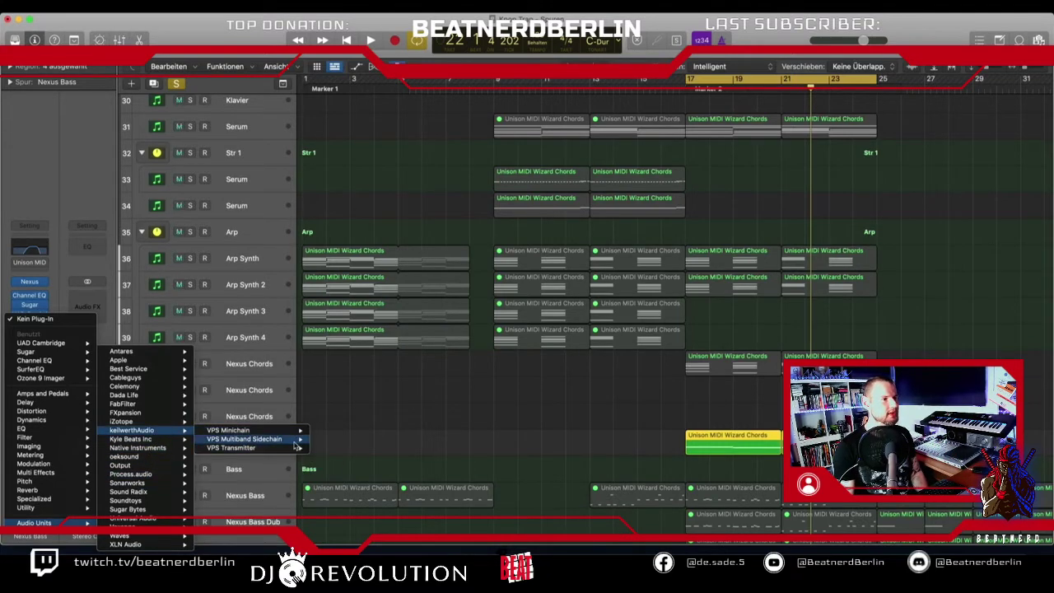
pyautogui.click(329, 438)
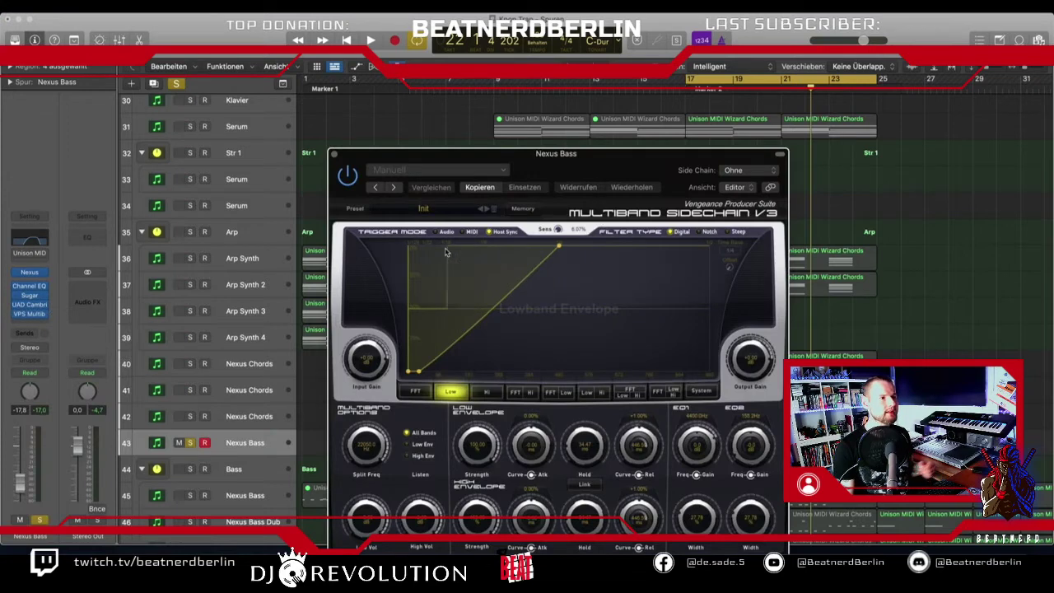
# Set the sidechain's trigger mode to Audio and load the Multi - Fast 16th Bssline preset.
pyautogui.click(437, 234)
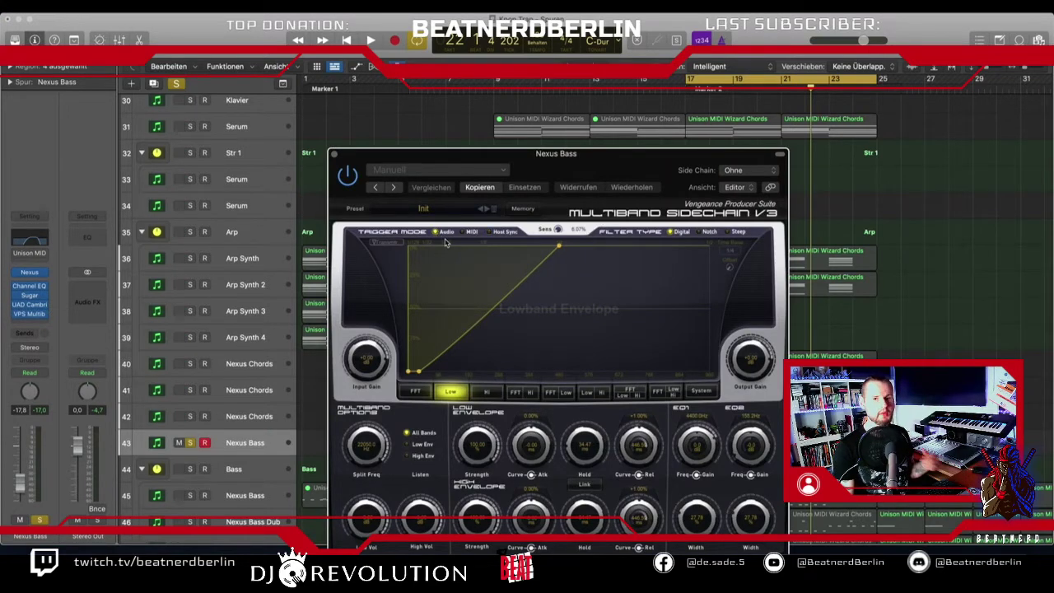
pyautogui.click(487, 208)
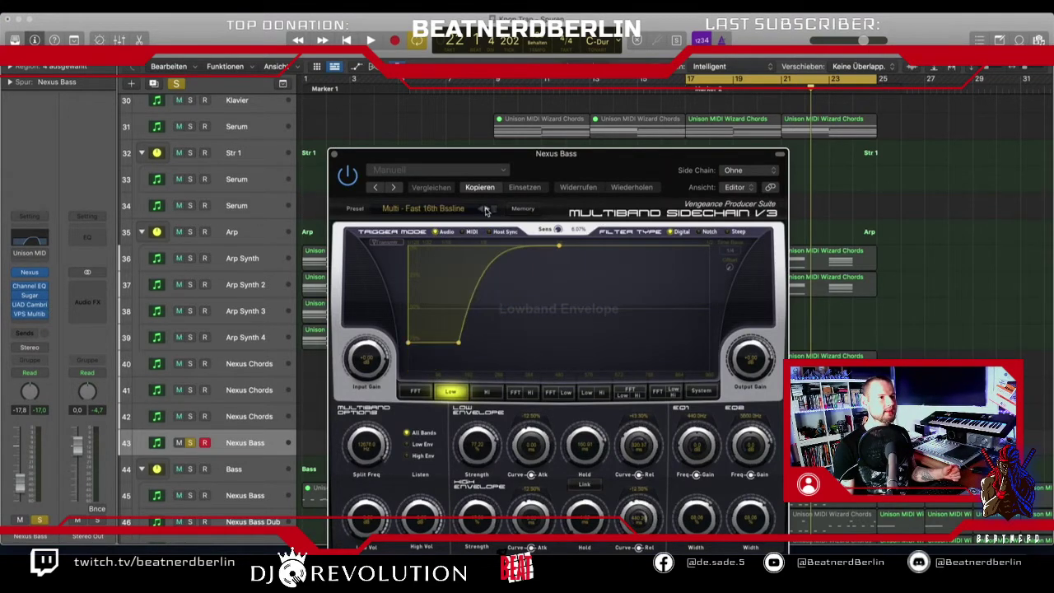
pyautogui.press('space')
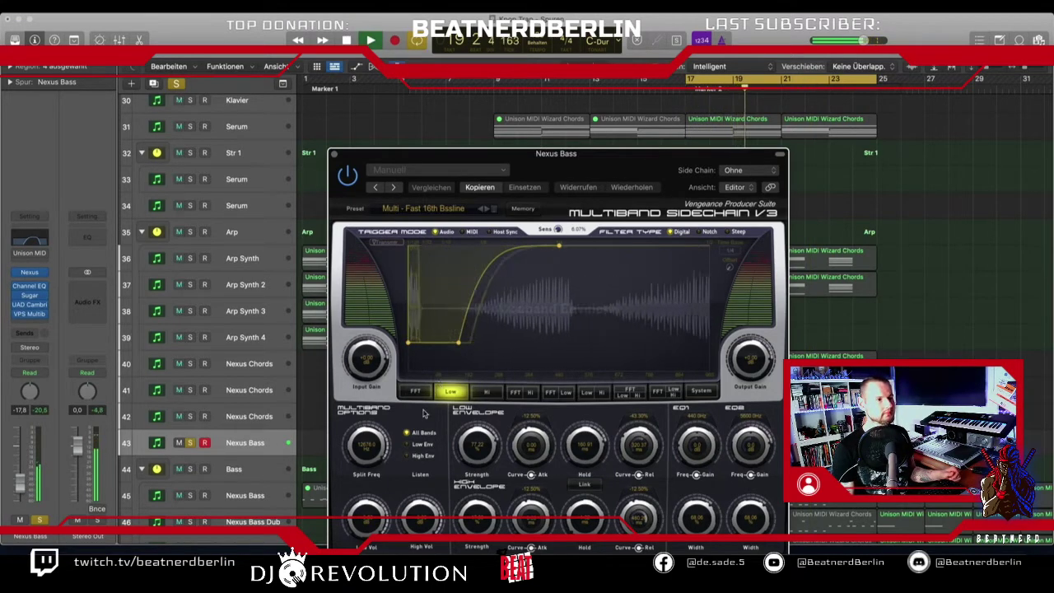
# Adjust the Multiband Sidechain's split frequency by ear, listening to the high envelope and the low envelope separately.
pyautogui.click(407, 445)
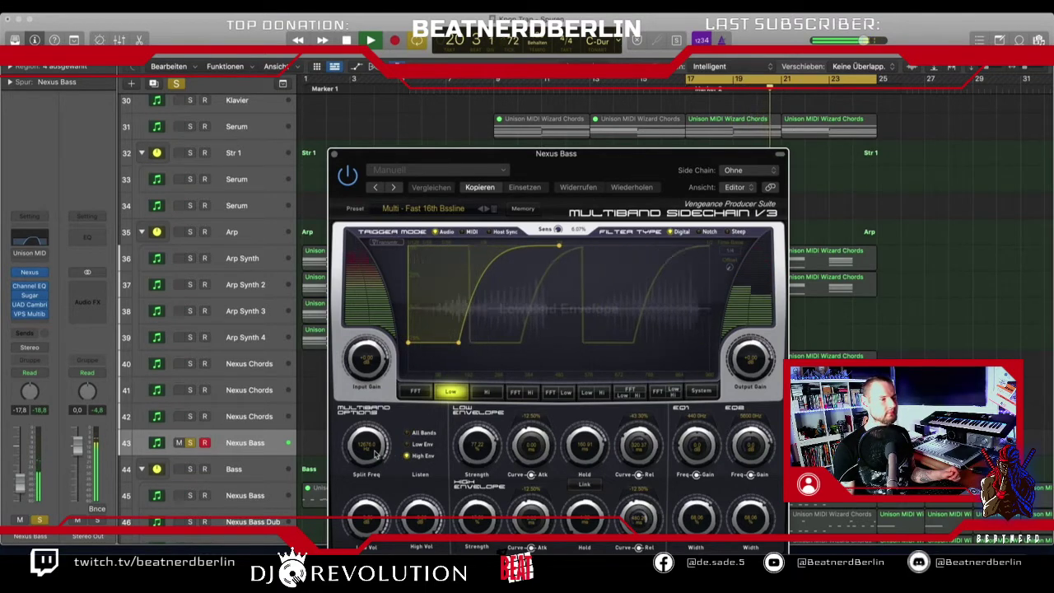
pyautogui.moveTo(375, 454); pyautogui.dragTo(376, 491)
pyautogui.scroll(-3, 376, 453)
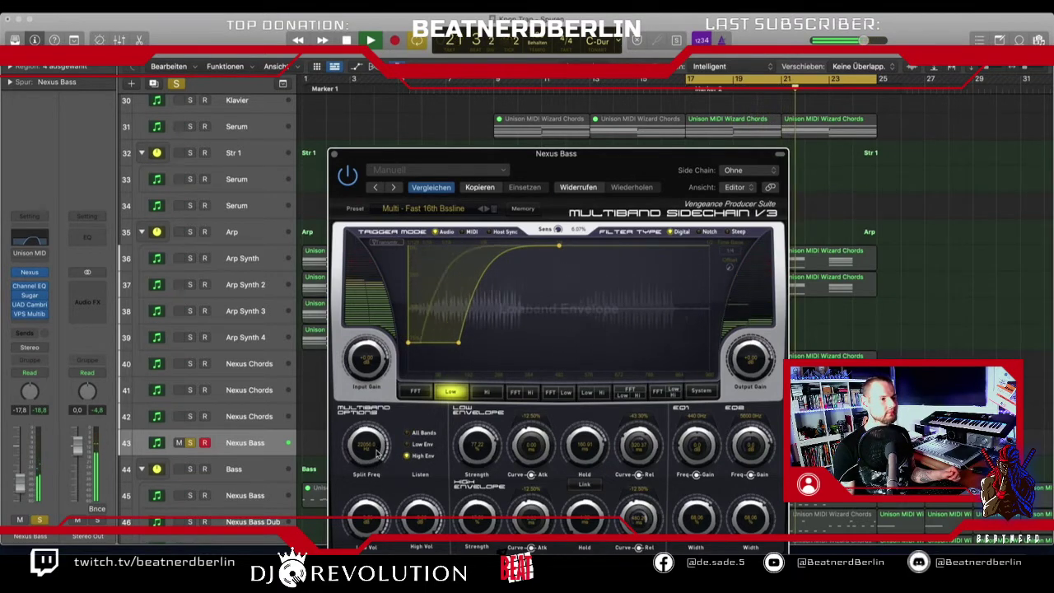
pyautogui.click(408, 445)
pyautogui.moveTo(370, 449); pyautogui.dragTo(389, 480)
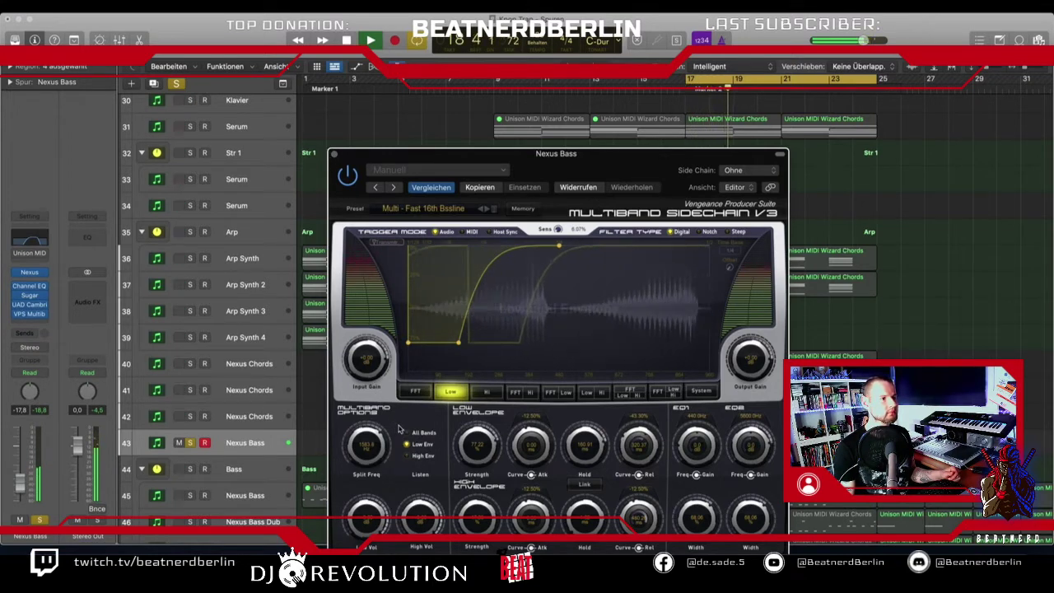
pyautogui.click(333, 153)
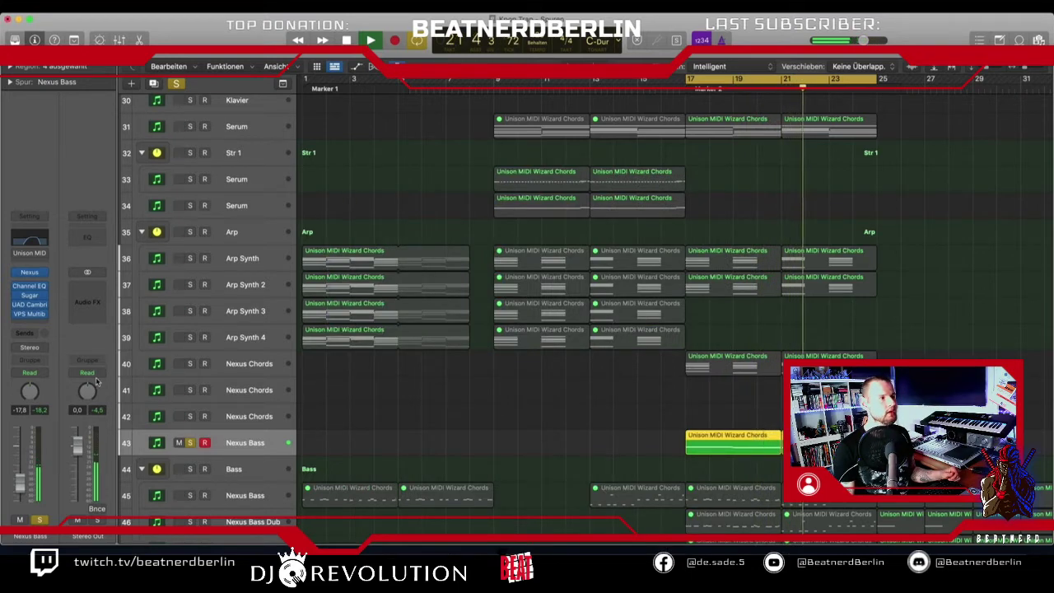
# Reopen the Nexus Bass sidechain and compare the Host Sync trigger mode with Audio during playback.
pyautogui.click(30, 313)
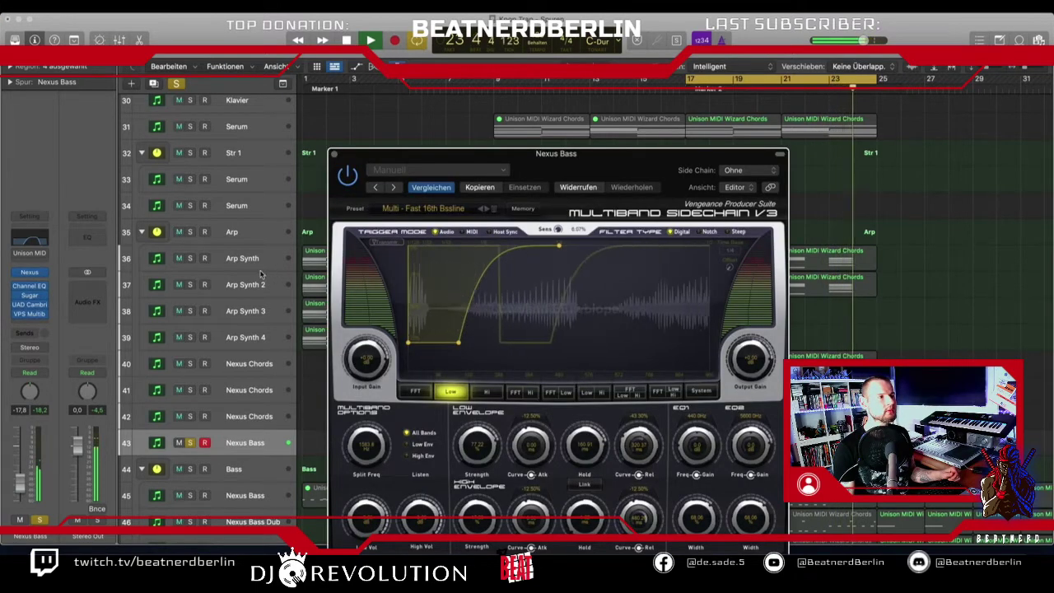
pyautogui.moveTo(436, 158); pyautogui.dragTo(518, 230)
pyautogui.scroll(6, 543, 136)
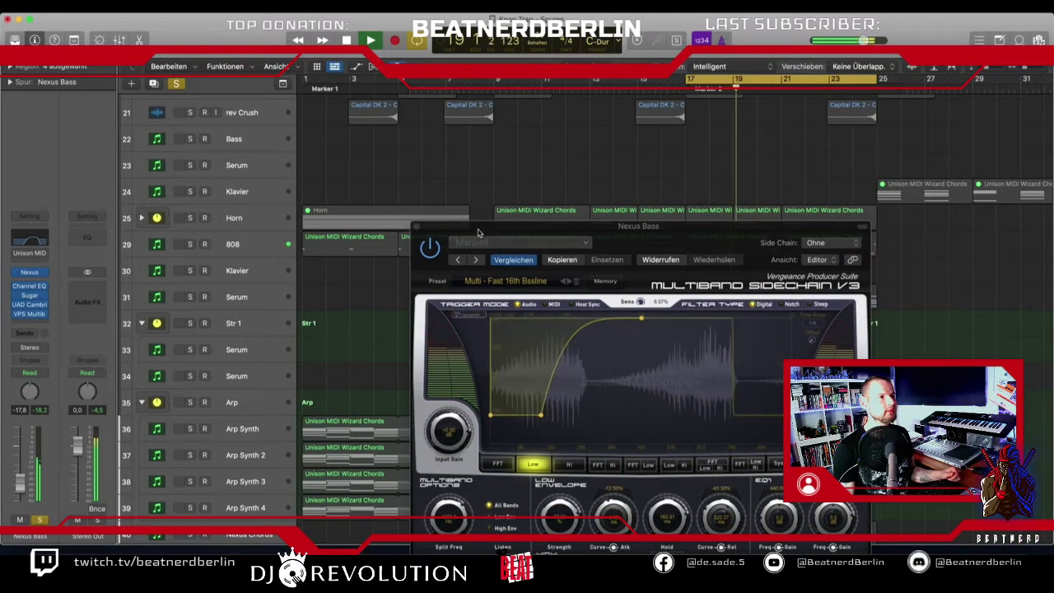
pyautogui.moveTo(485, 232); pyautogui.dragTo(349, 144)
pyautogui.click(436, 216)
pyautogui.click(389, 216)
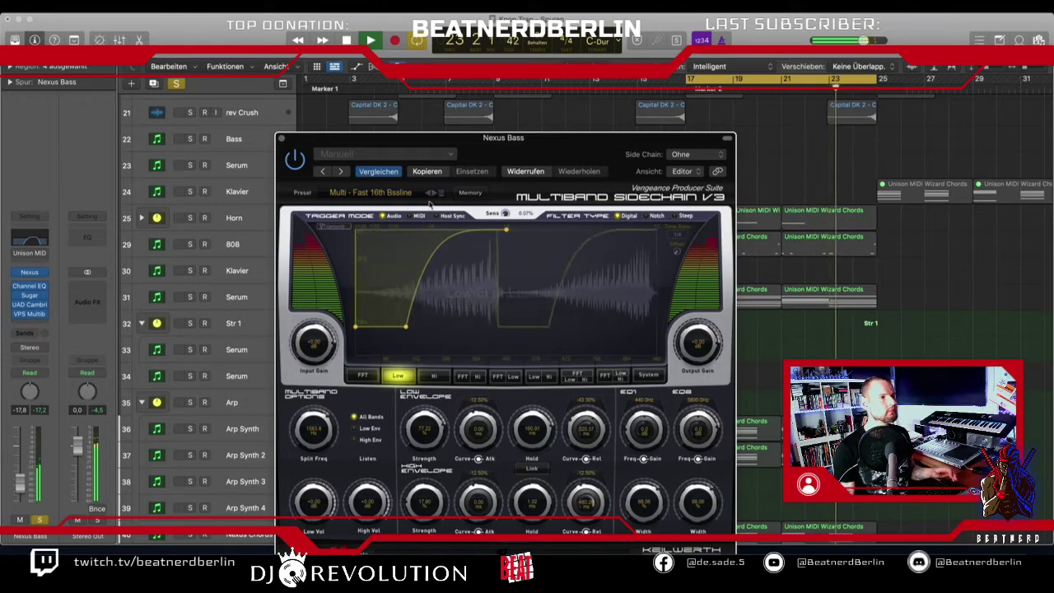
pyautogui.press('space')
pyautogui.press('super+w')
pyautogui.scroll(15, 378, 194)
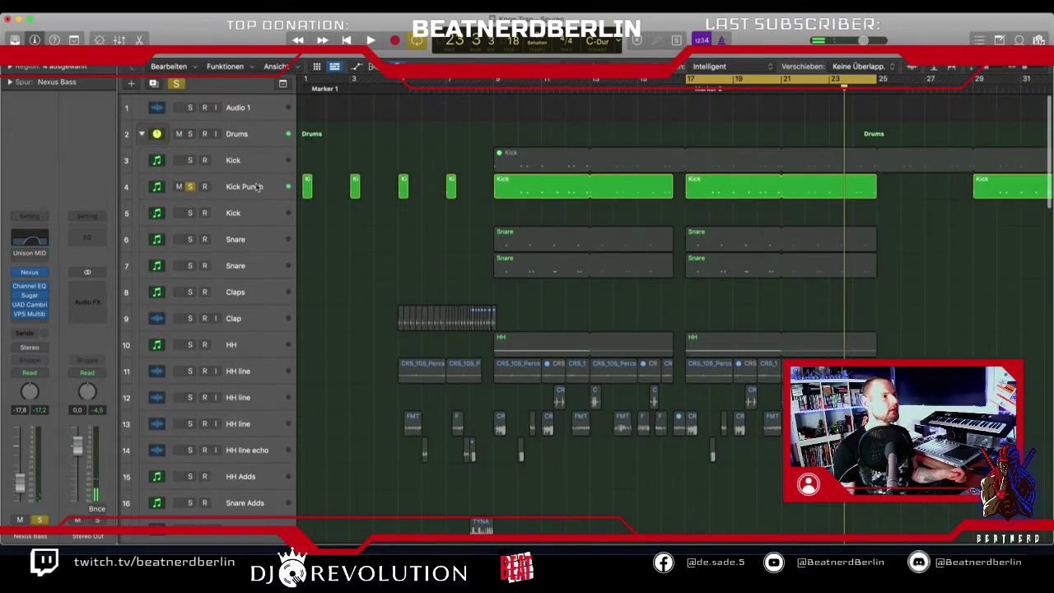
pyautogui.click(252, 187)
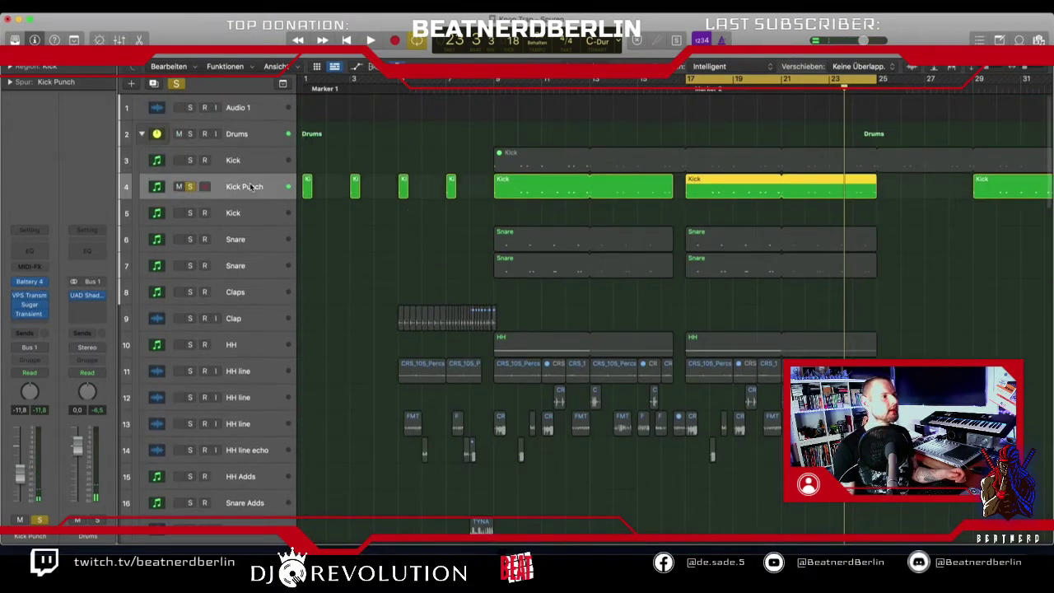
pyautogui.click(29, 297)
pyautogui.press('space')
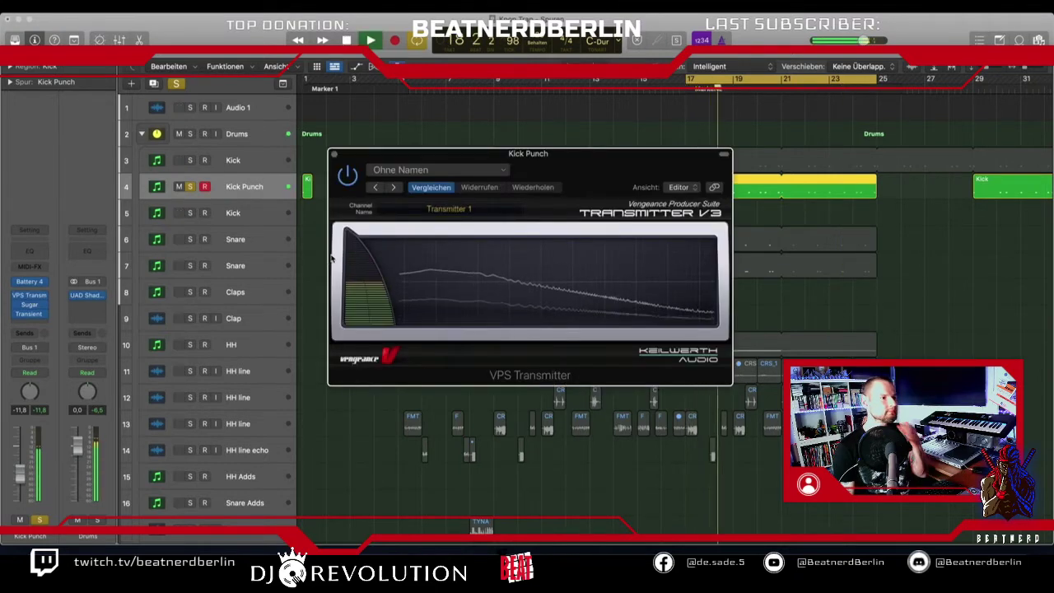
pyautogui.press('space')
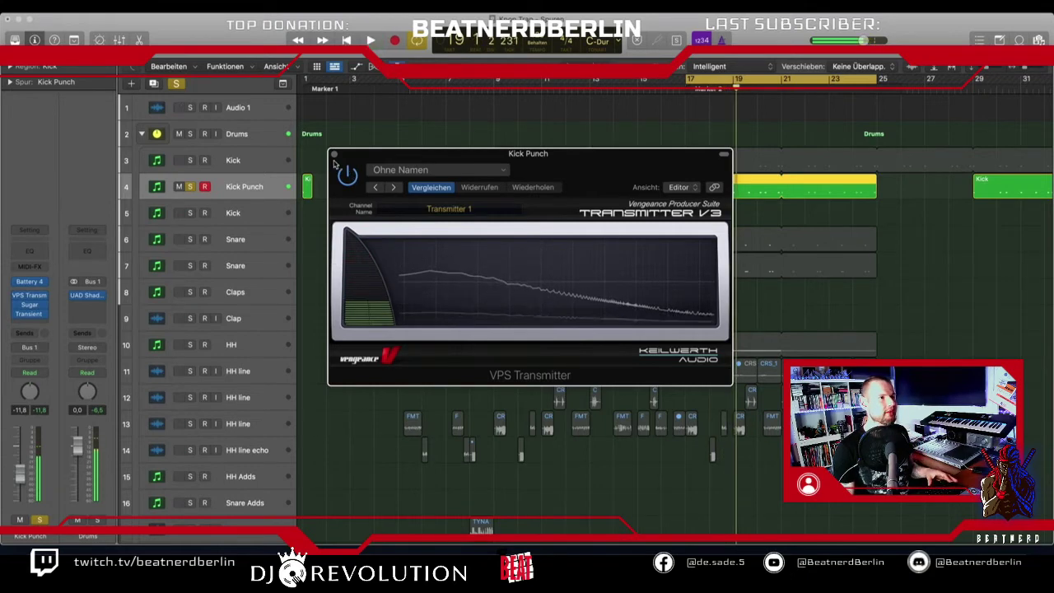
pyautogui.click(333, 154)
# Solo the 808 track and audition it together with the other soloed tracks.
pyautogui.scroll(-15, 531, 311)
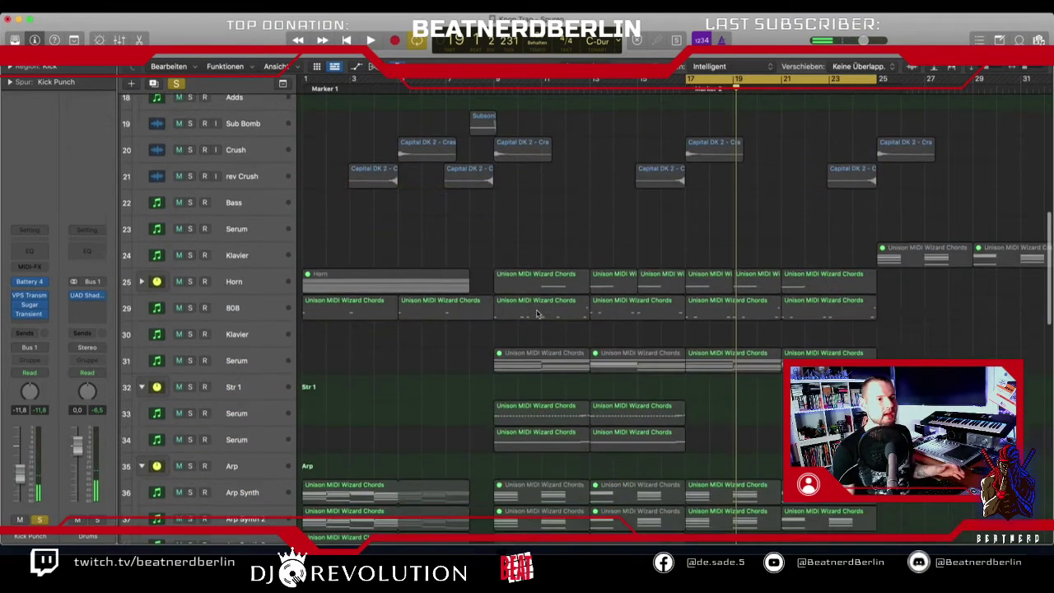
pyautogui.scroll(-5, 614, 243)
pyautogui.scroll(8, 614, 243)
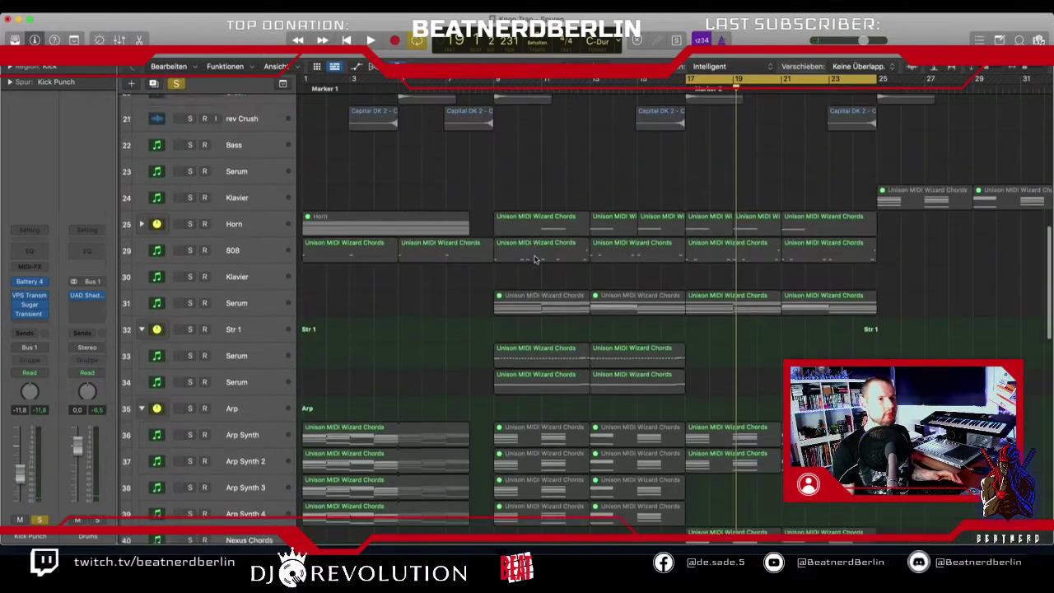
pyautogui.click(190, 268)
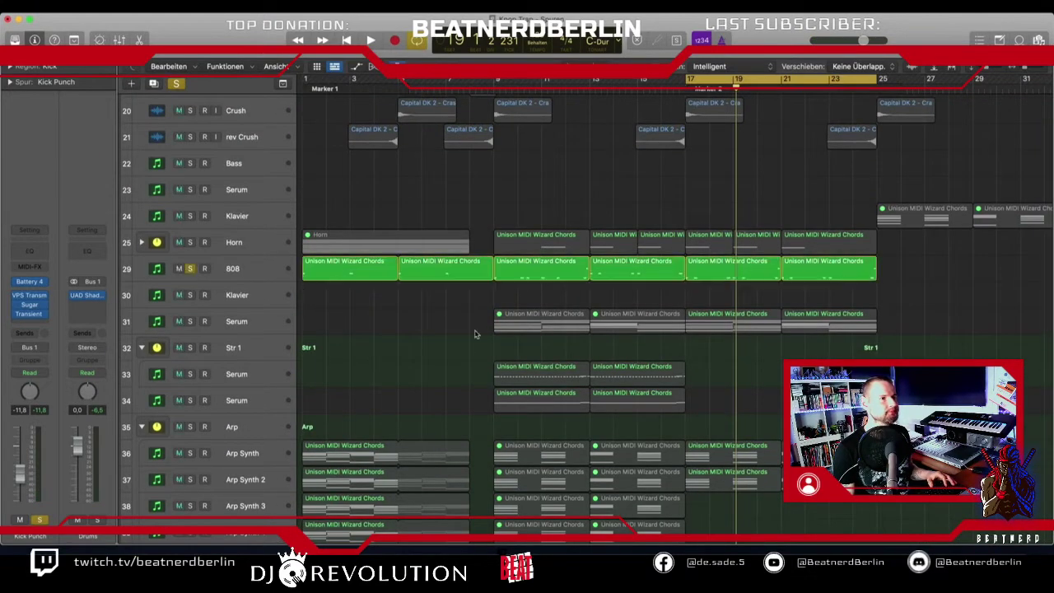
pyautogui.press('space')
pyautogui.scroll(-5, 477, 334)
pyautogui.press('space')
# Insert the Waves S1 Imager (s) between UAD Cambridge and the Multiband Sidechain on the Nexus Bass track.
pyautogui.click(251, 406)
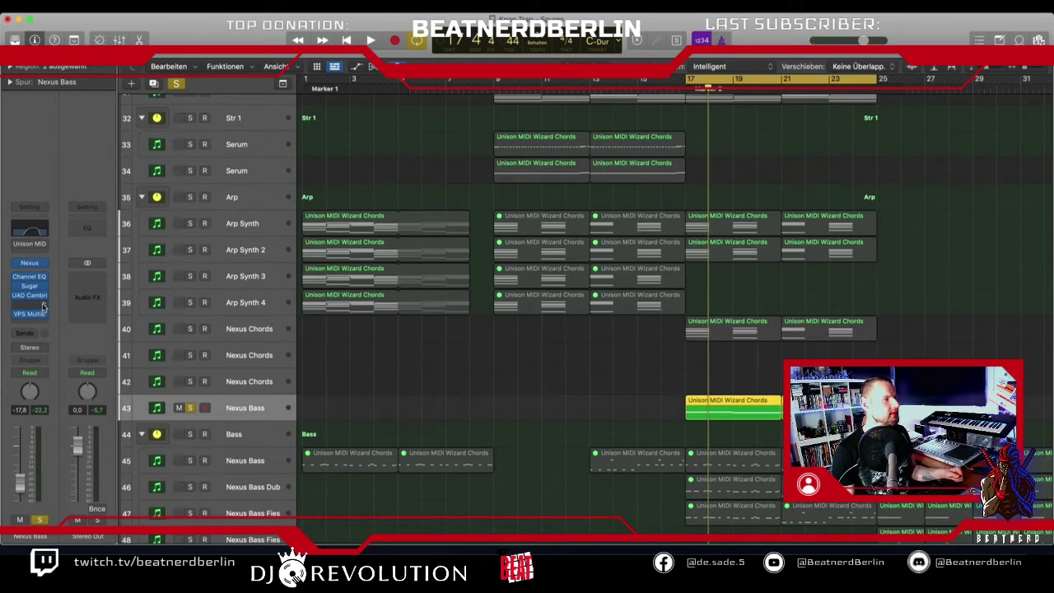
pyautogui.click(44, 306)
pyautogui.moveTo(50, 507)
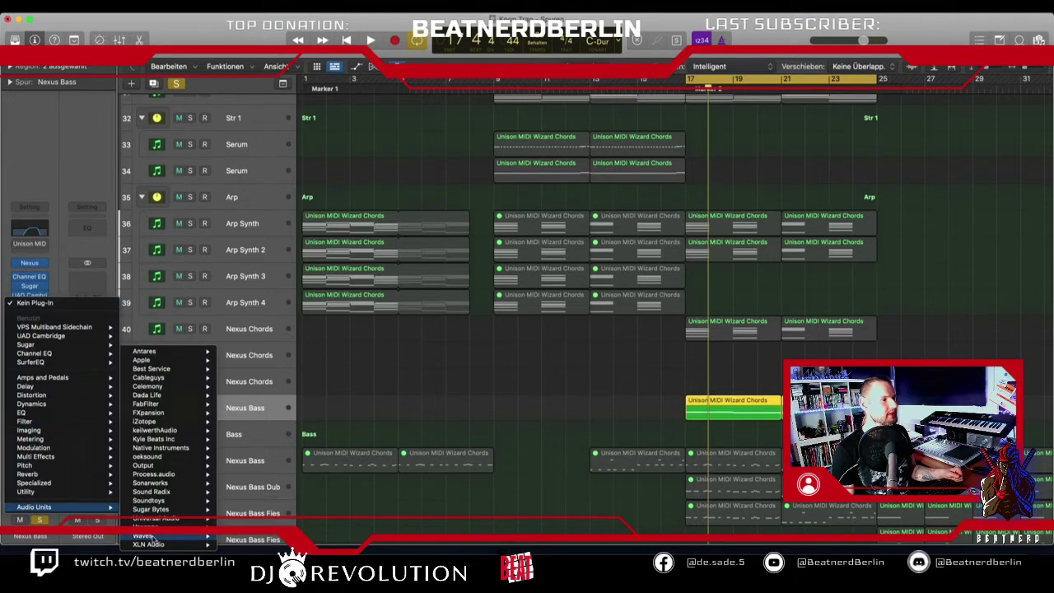
pyautogui.moveTo(150, 537)
pyautogui.scroll(-10, 287, 431)
pyautogui.scroll(-15, 288, 431)
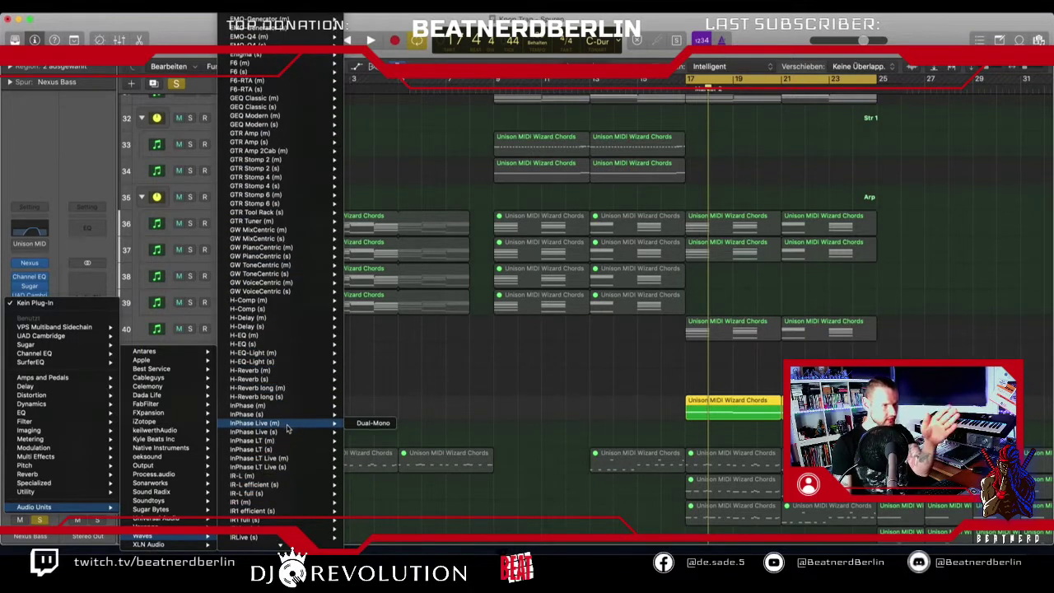
pyautogui.scroll(-16, 288, 427)
pyautogui.scroll(-20, 284, 433)
pyautogui.scroll(-15, 284, 433)
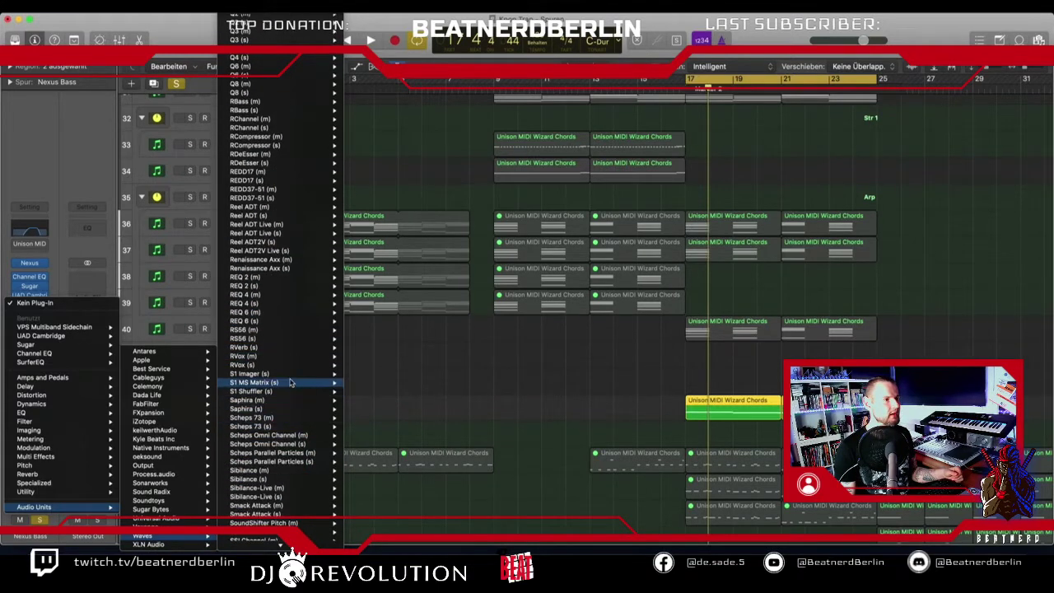
pyautogui.moveTo(318, 375)
pyautogui.click(366, 374)
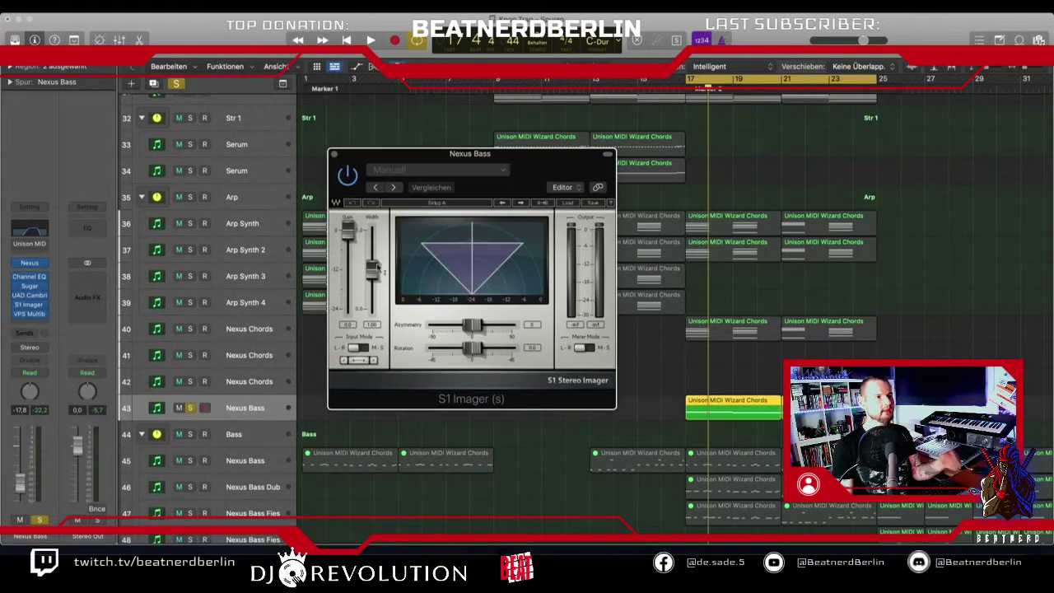
# Load the S1 Imager's Pensado 3D Width preset and lower the Nexus Bass volume to -21.6 dB during playback.
pyautogui.click(519, 203)
pyautogui.click(519, 202)
pyautogui.click(519, 203)
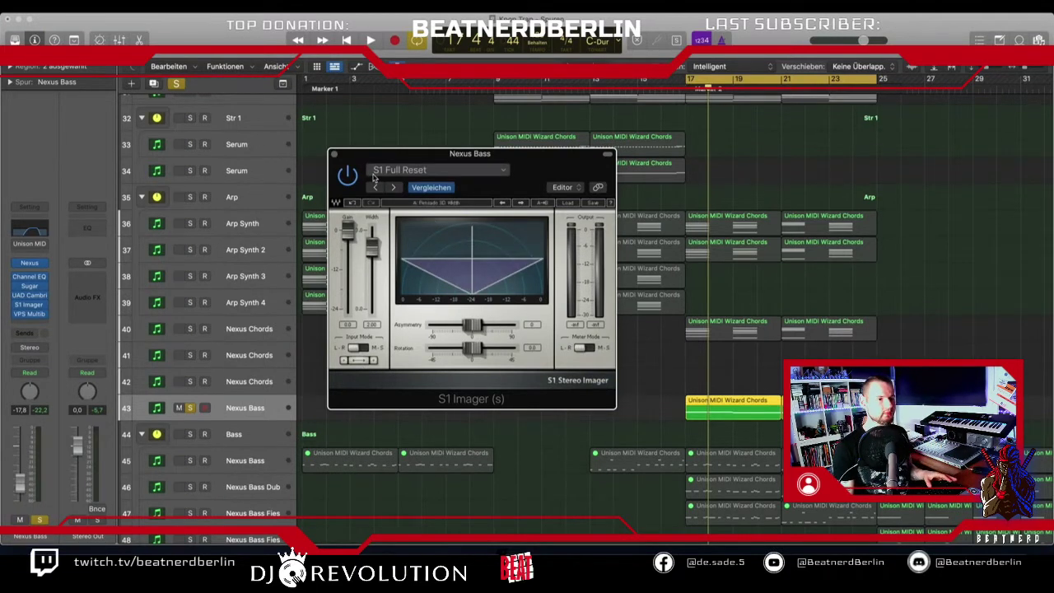
pyautogui.press('space')
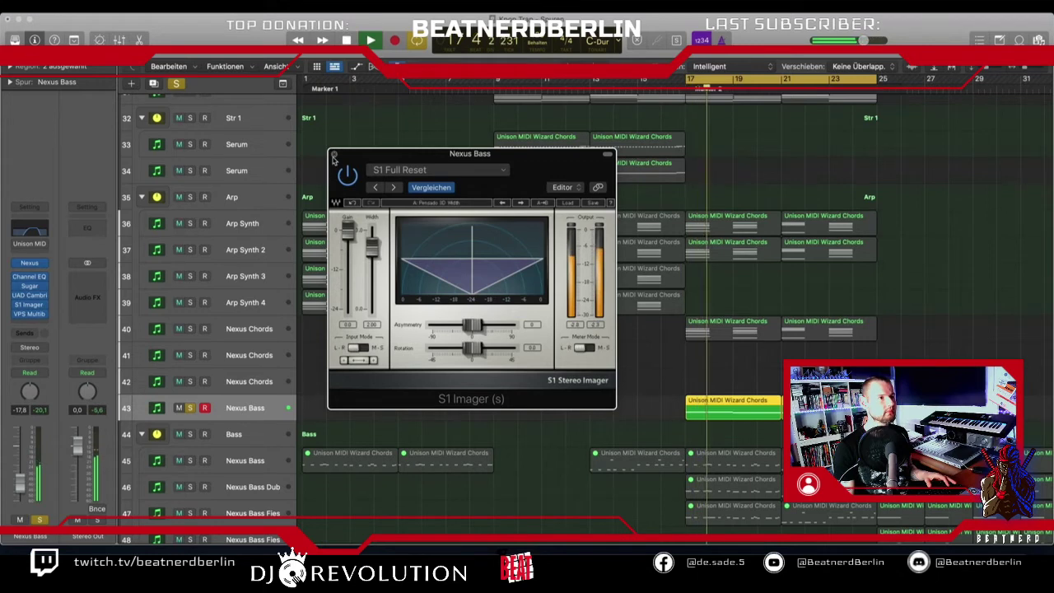
pyautogui.click(333, 155)
pyautogui.moveTo(20, 485); pyautogui.dragTo(20, 488)
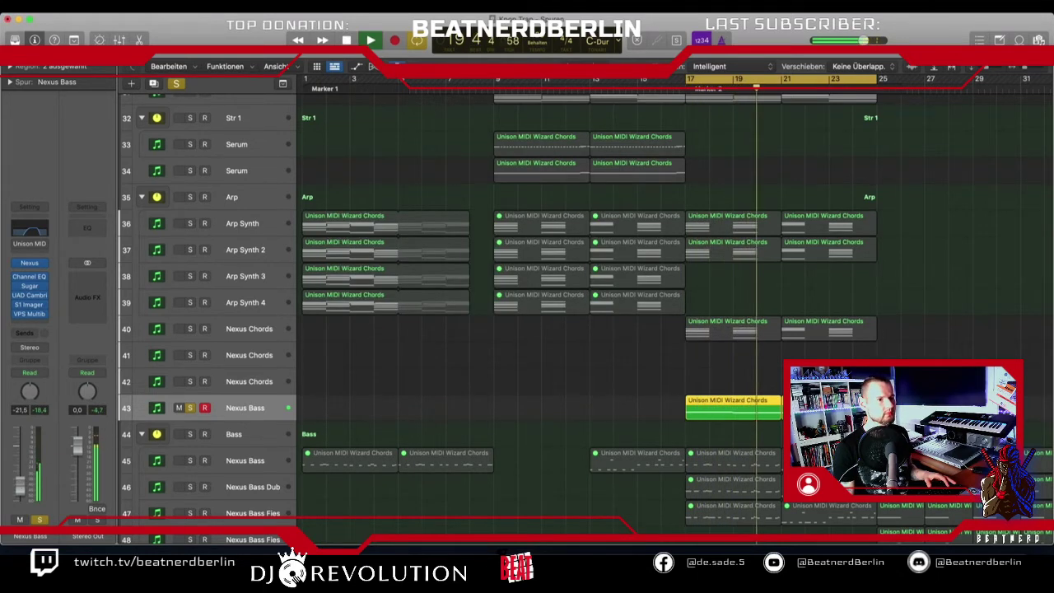
pyautogui.press('space')
# Solo Nexus Chords track 40 and lower its volume to -18.5 dB while auditioning it with the bass.
pyautogui.click(227, 332)
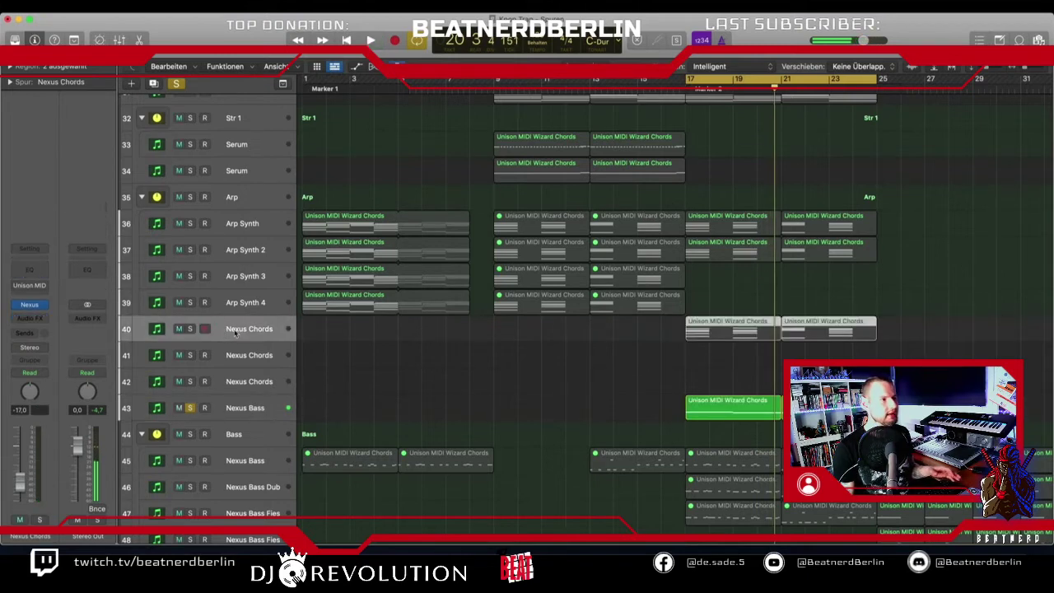
pyautogui.click(189, 330)
pyautogui.press('space')
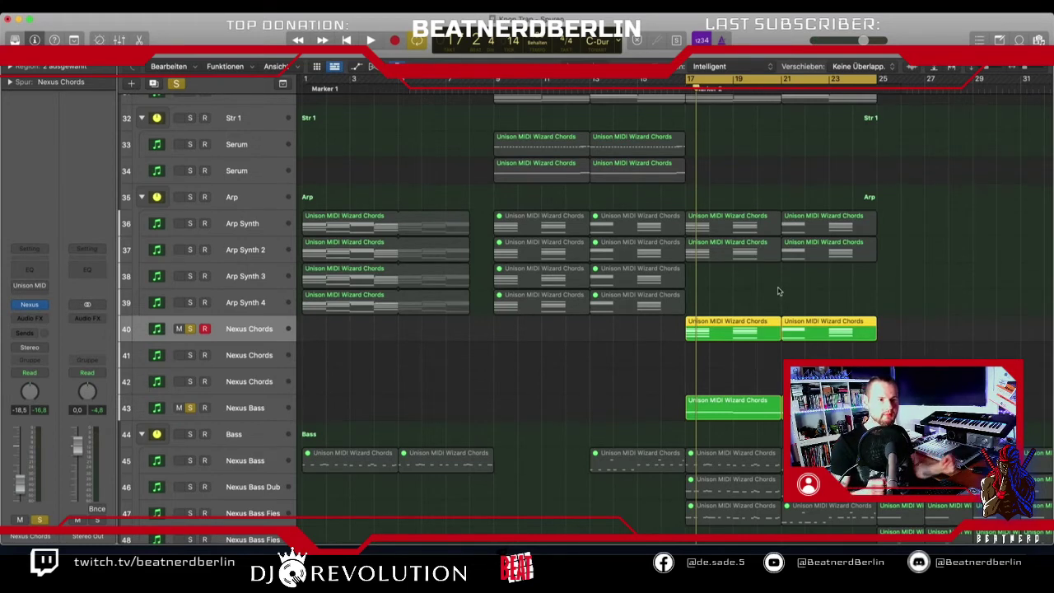
# Add a Channel EQ to Nexus Chords with low and high cuts and a +1.9 dB boost at about 795 Hz.
pyautogui.click(31, 275)
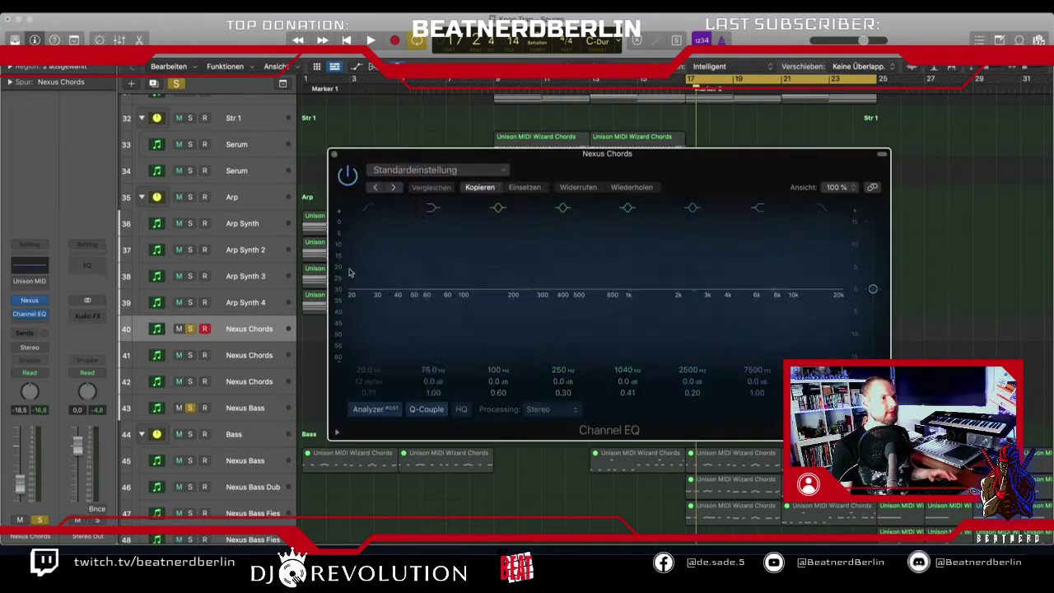
pyautogui.press('space')
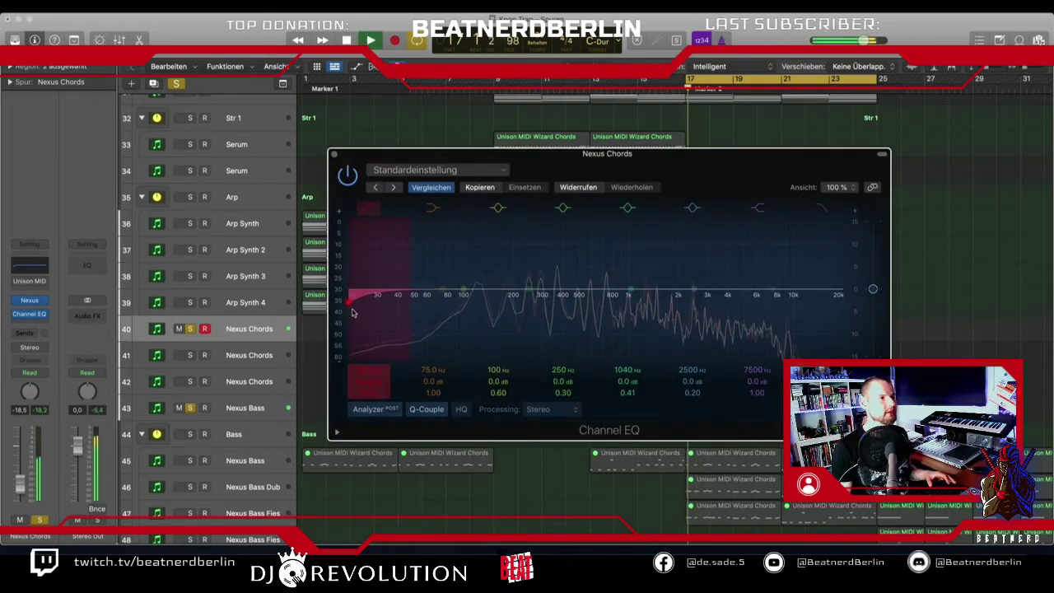
pyautogui.moveTo(602, 292); pyautogui.dragTo(606, 281)
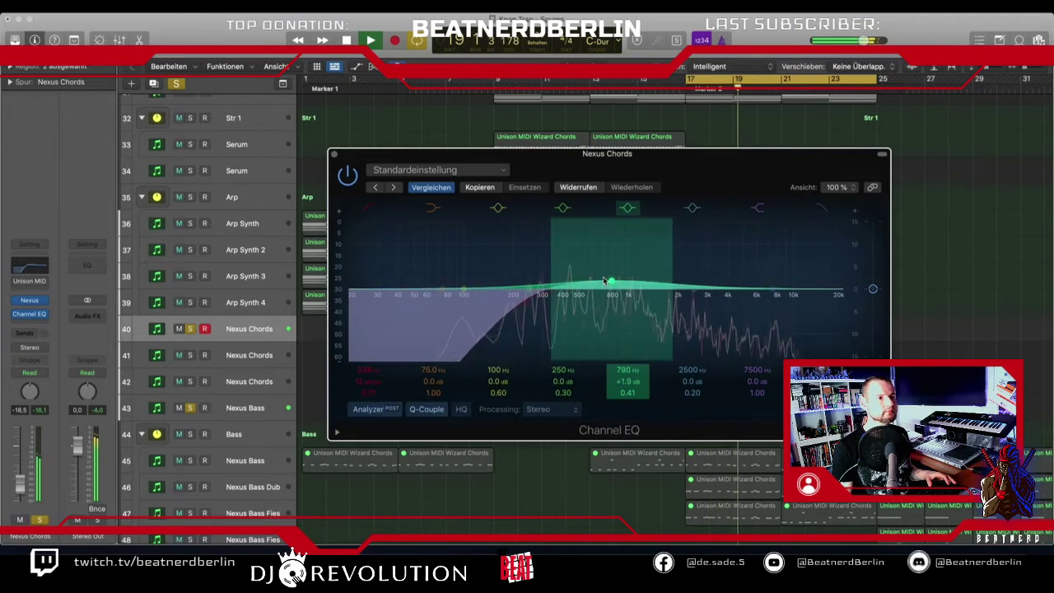
pyautogui.click(820, 210)
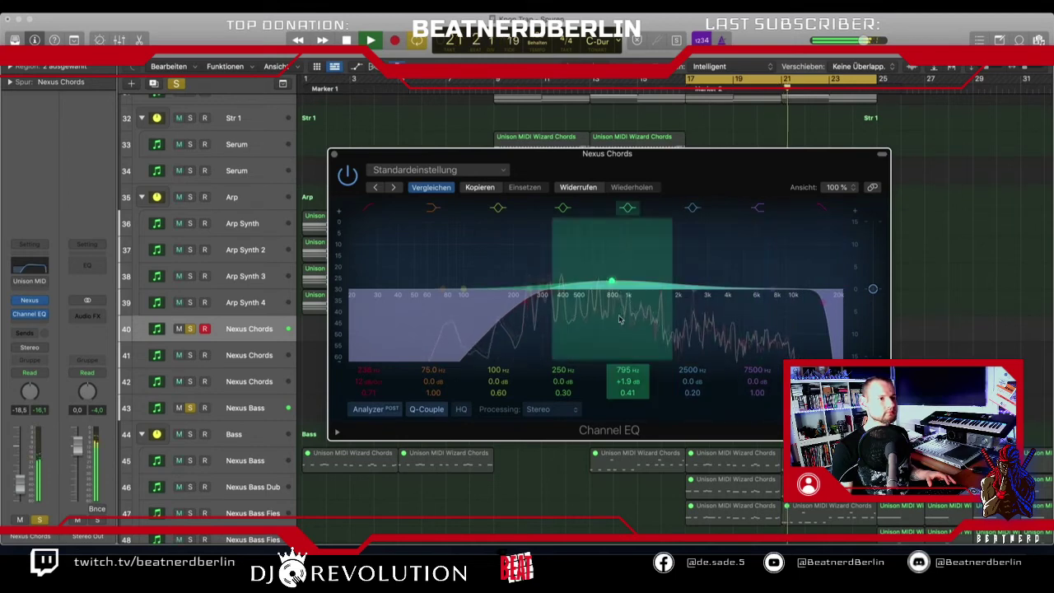
# Narrow the 795 Hz boost in the Nexus Chords Channel EQ to a Q of 1.20 and audition it.
pyautogui.moveTo(613, 305); pyautogui.dragTo(611, 284)
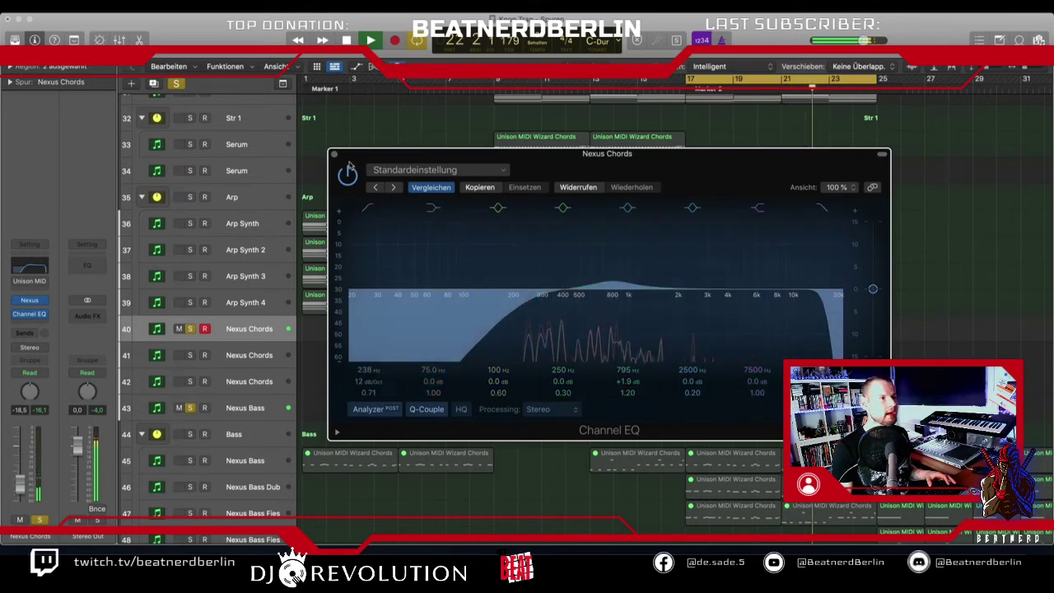
pyautogui.click(29, 314)
pyautogui.press('space')
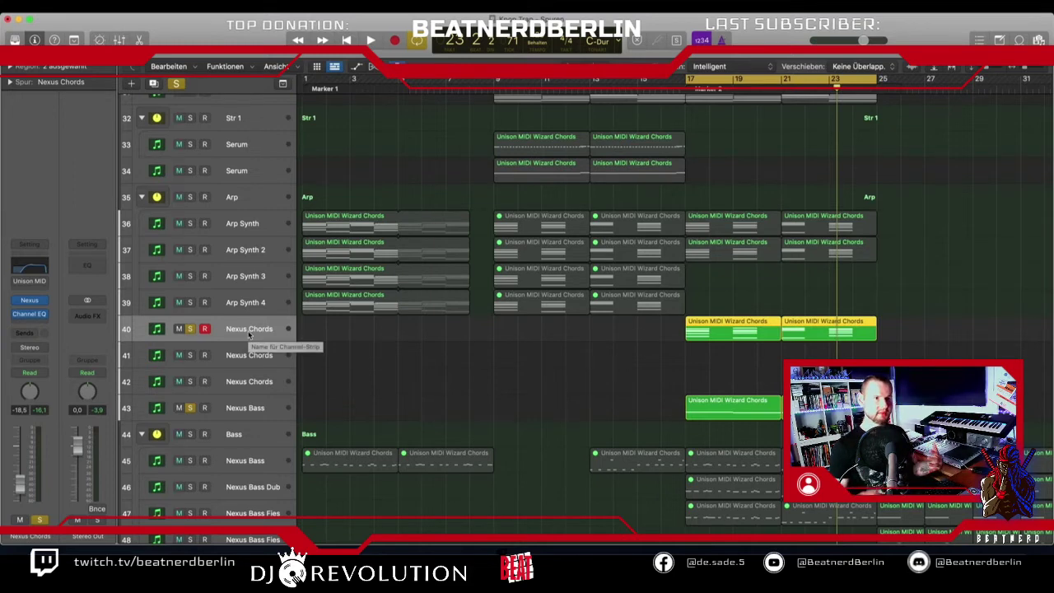
pyautogui.press('space')
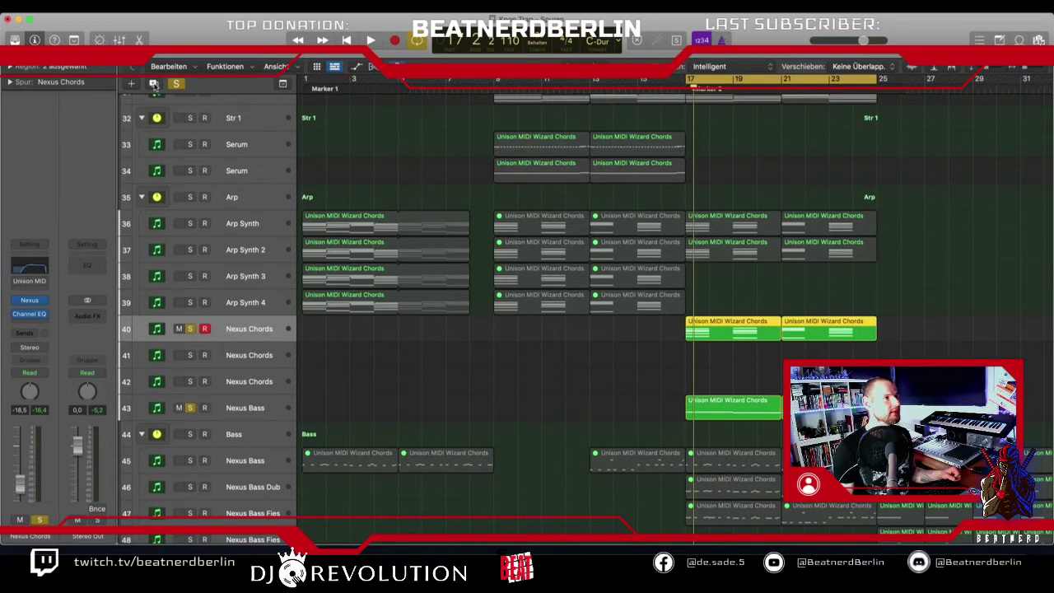
# Duplicate the Nexus Chords track and group the original and its duplicate into a summing stack.
pyautogui.press('super+d')
pyautogui.click(233, 336)
pyautogui.keyDown('shift'); pyautogui.click(232, 352); pyautogui.keyUp('shift')
pyautogui.rightClick(232, 353)
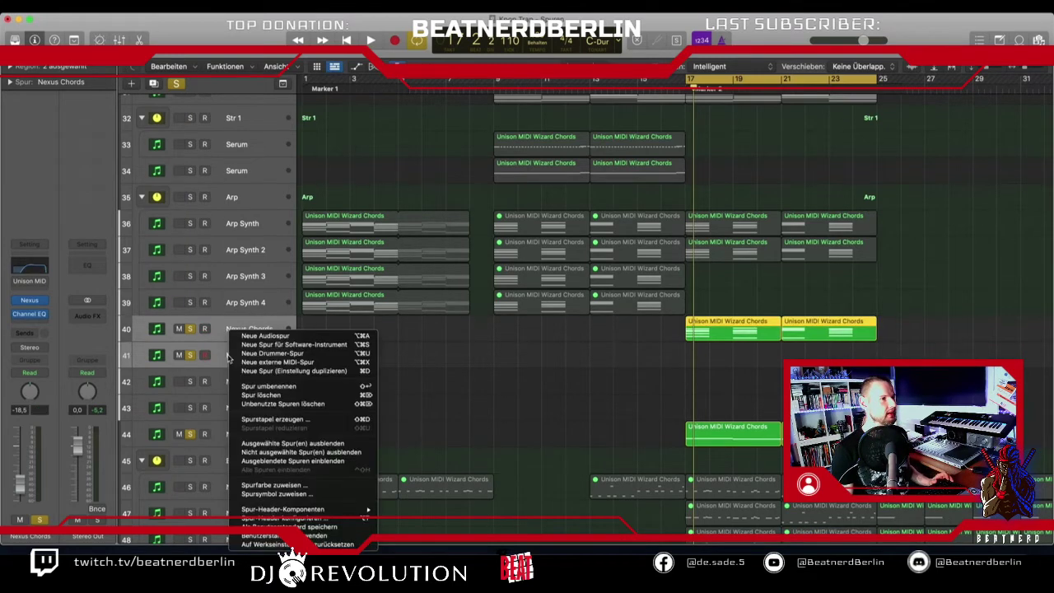
pyautogui.click(258, 420)
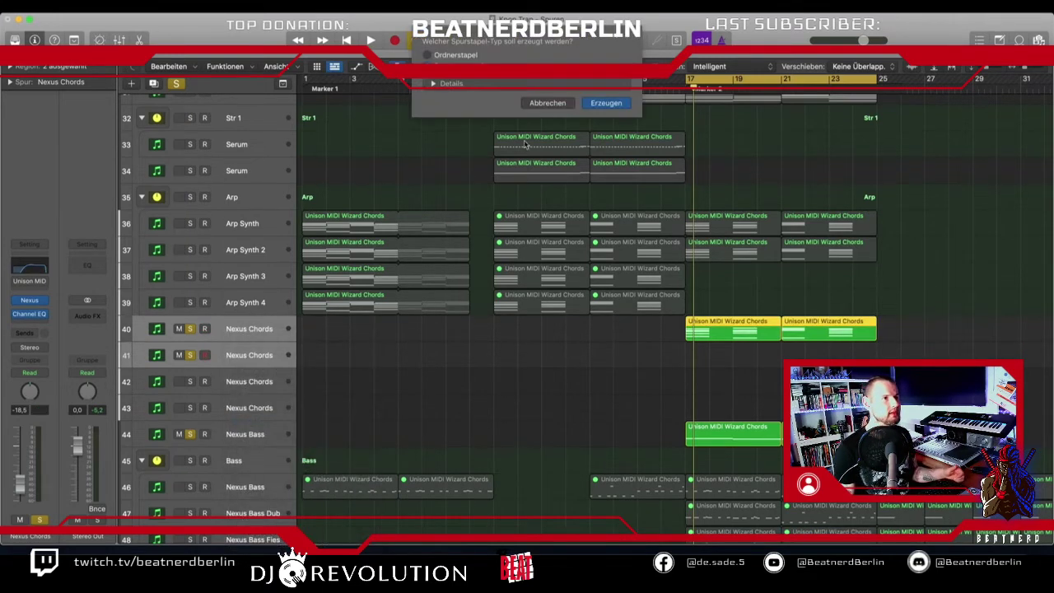
pyautogui.click(607, 103)
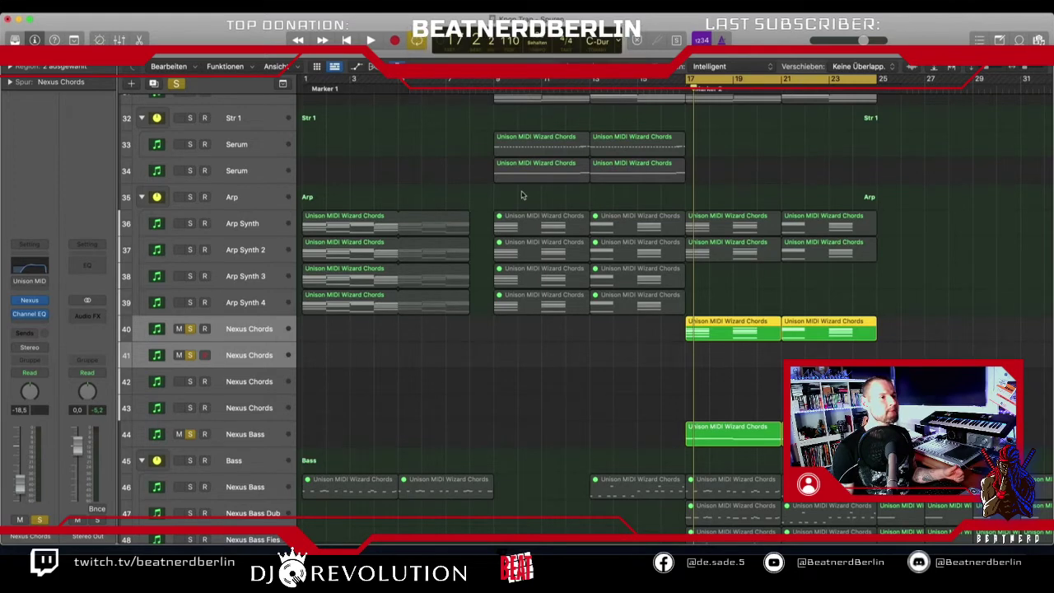
# Copy the Unison MIDI Wizard Chords regions starting at bar 17 from Nexus Chords track 41 onto track 42.
pyautogui.click(234, 328)
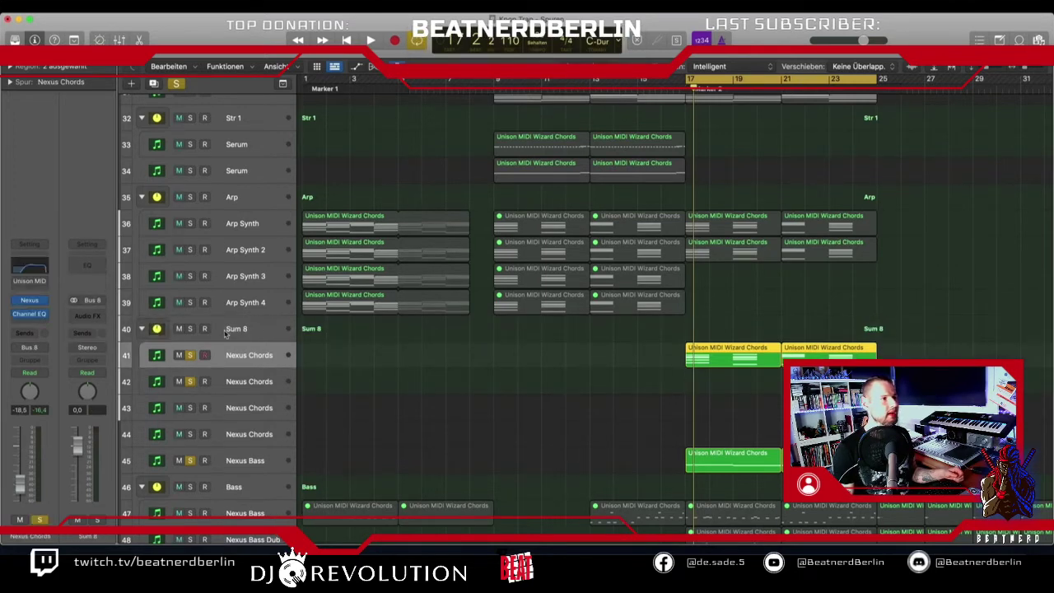
pyautogui.click(232, 355)
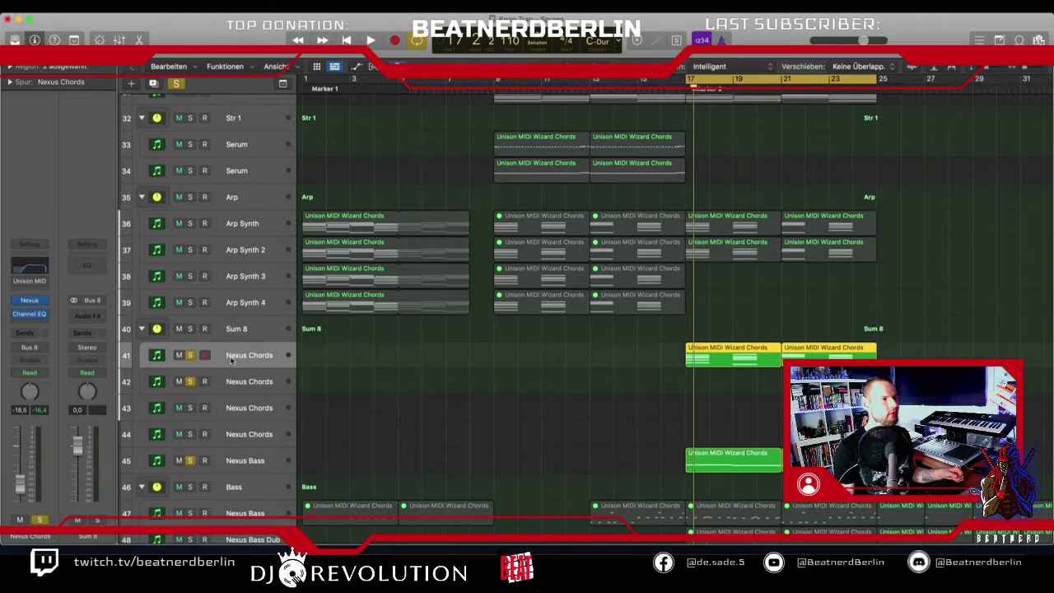
pyautogui.click(712, 379)
pyautogui.click(756, 366)
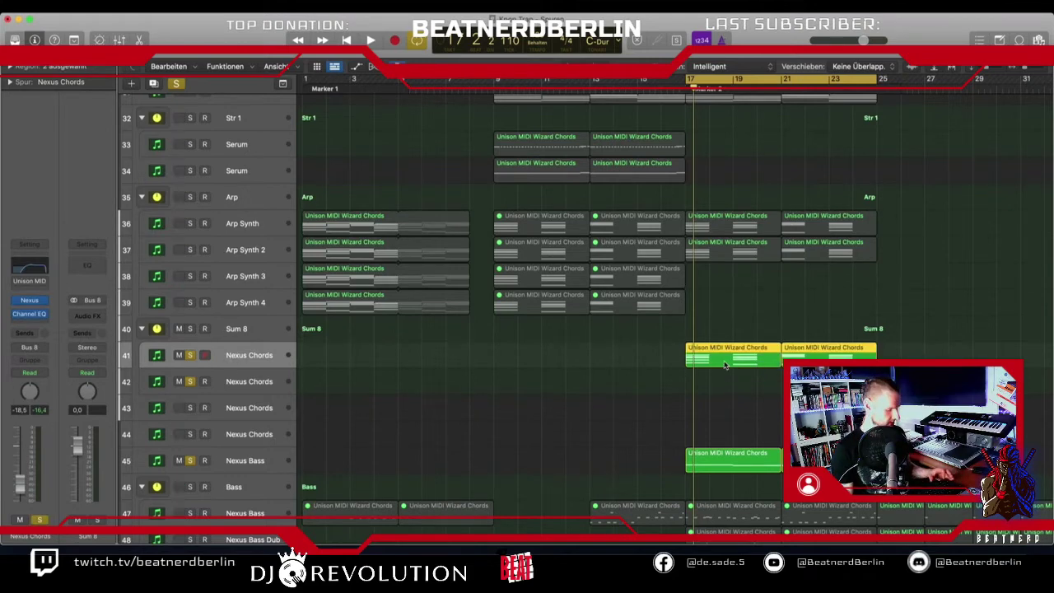
pyautogui.moveTo(725, 365); pyautogui.dragTo(723, 375)
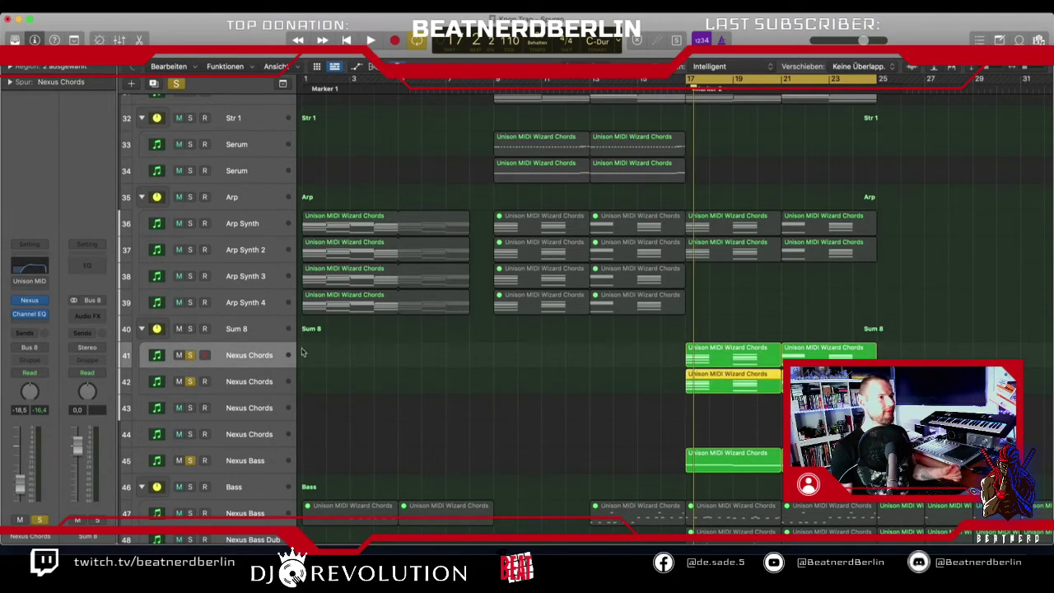
# Insert the stereo Best Service Halls Of Fame reverb after the Channel EQ on Nexus Chords track 41.
pyautogui.click(229, 358)
pyautogui.click(47, 322)
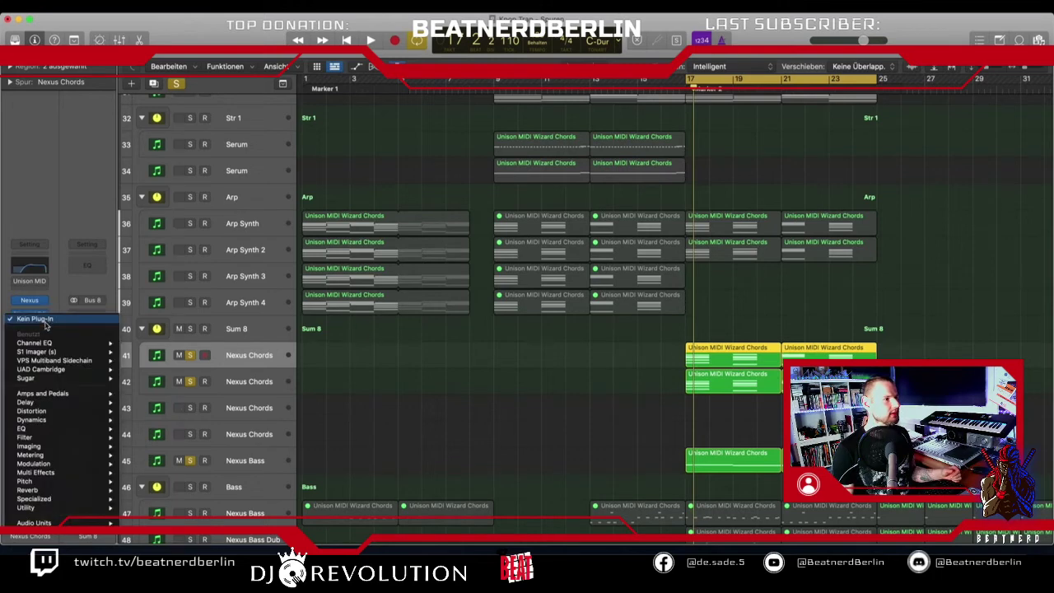
pyautogui.moveTo(73, 523)
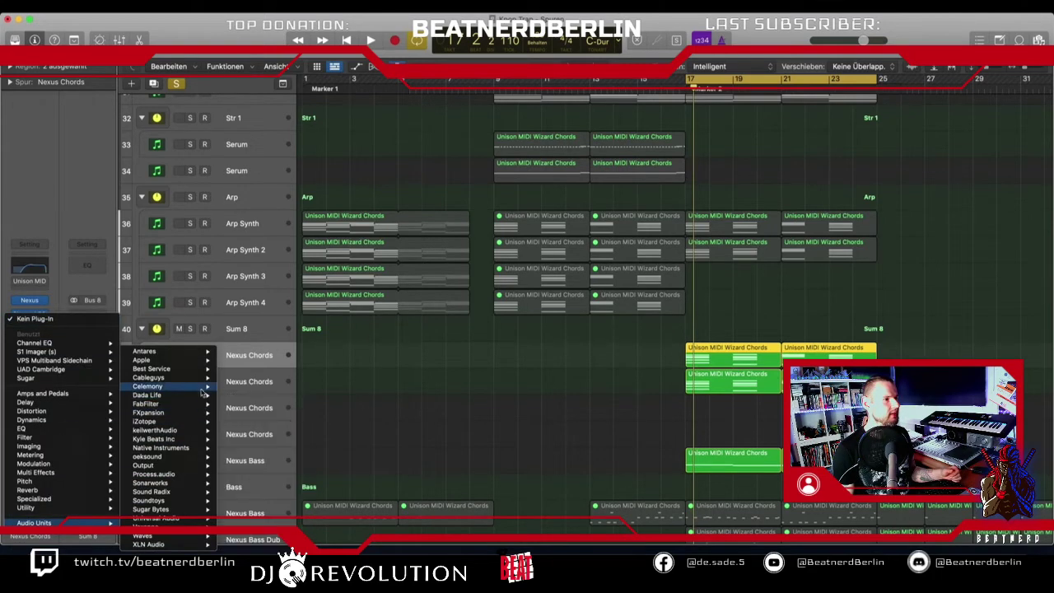
pyautogui.moveTo(187, 375)
pyautogui.moveTo(255, 372)
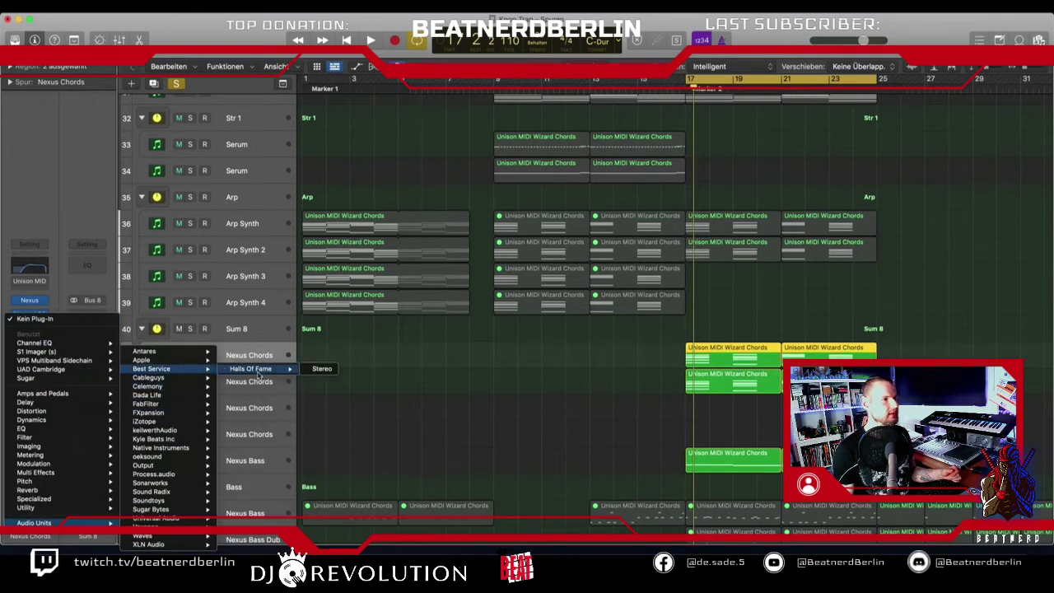
pyautogui.click(321, 369)
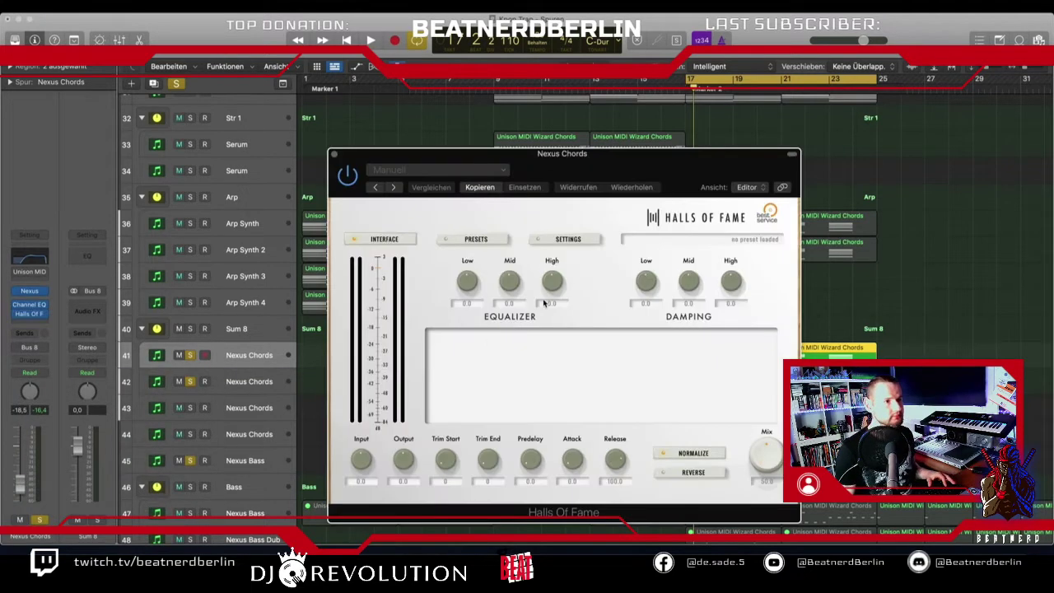
# Load the stereo BRIC M17 Studio A preset in Halls Of Fame and lower the reverb mix to about 28 during playback.
pyautogui.click(498, 240)
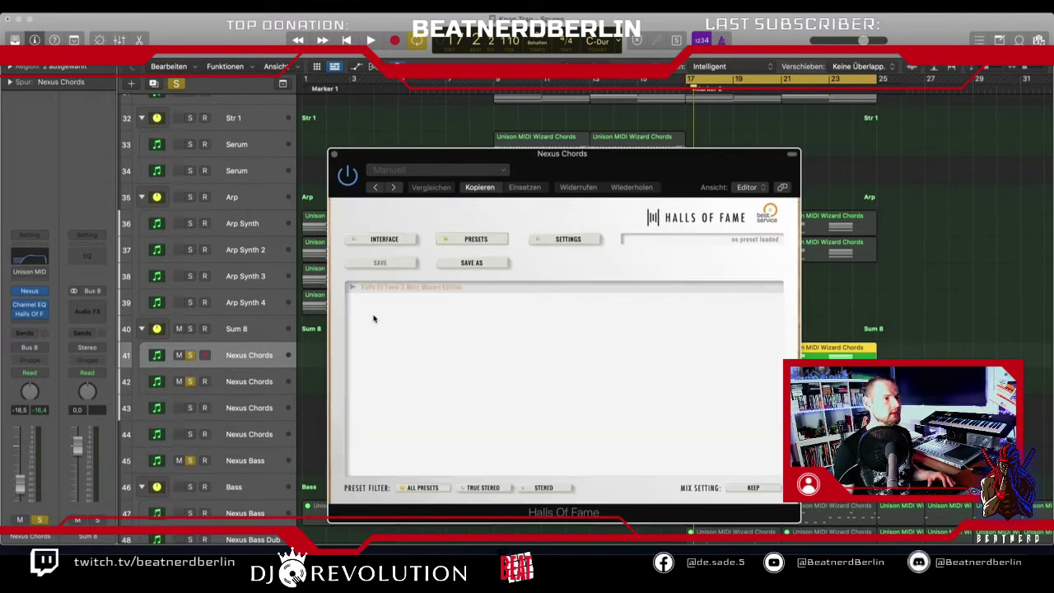
pyautogui.click(354, 289)
pyautogui.click(419, 437)
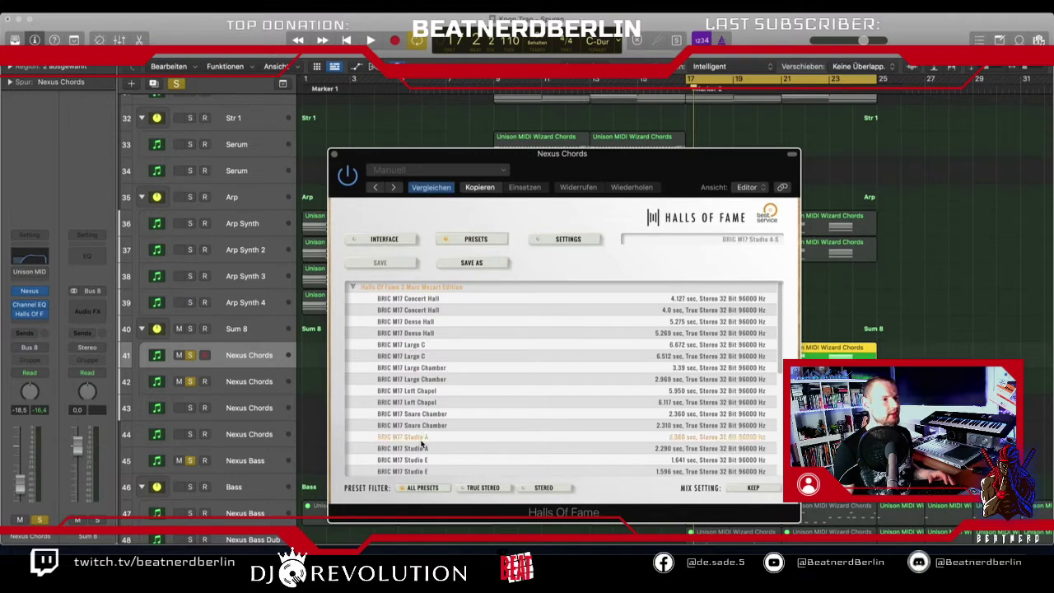
pyautogui.click(379, 242)
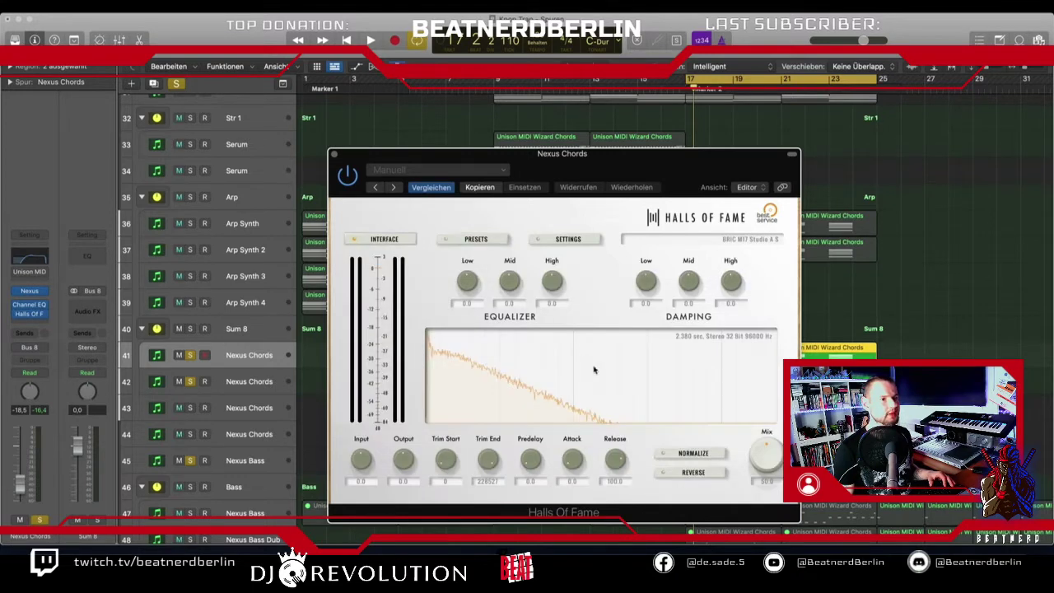
pyautogui.press('space')
pyautogui.moveTo(761, 481); pyautogui.dragTo(759, 483)
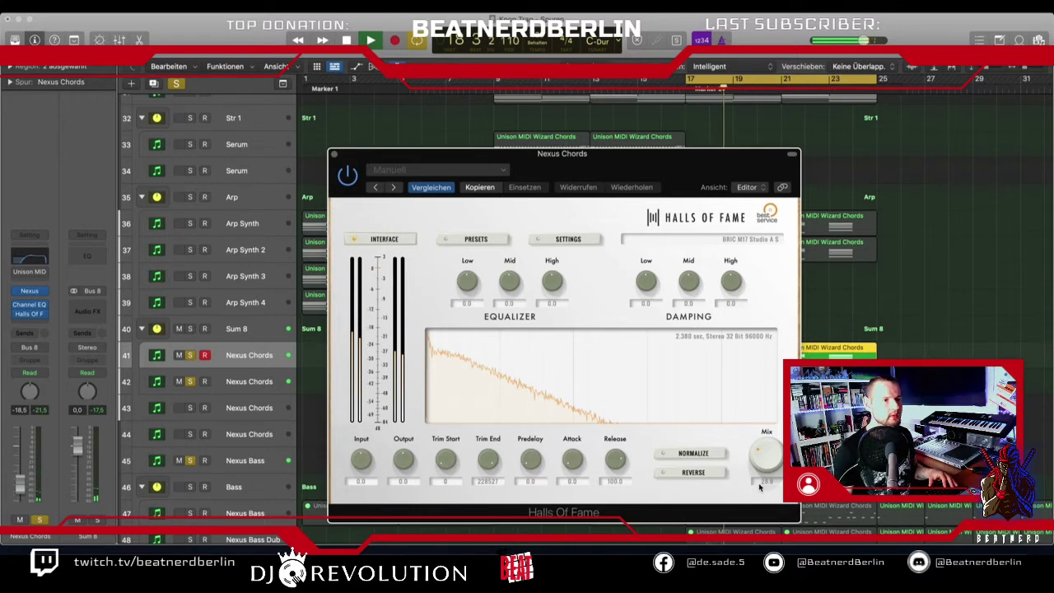
pyautogui.press('space')
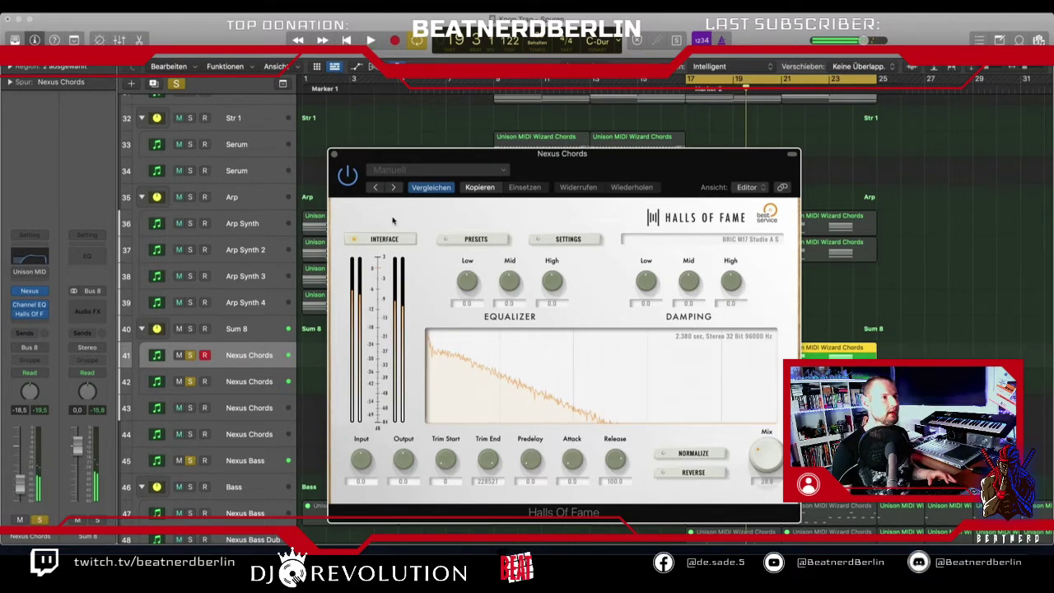
pyautogui.click(333, 153)
# Replace the Nexus instrument on the duplicated Nexus Chords track 42 with Xfer Records Serum in stereo.
pyautogui.click(243, 381)
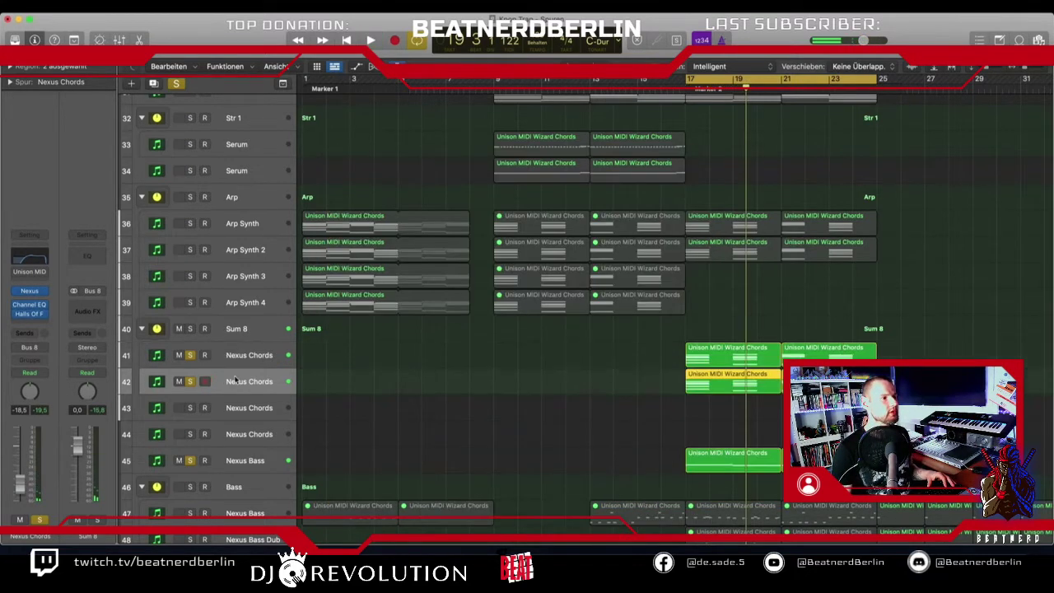
pyautogui.click(29, 301)
pyautogui.moveTo(416, 159); pyautogui.dragTo(308, 47)
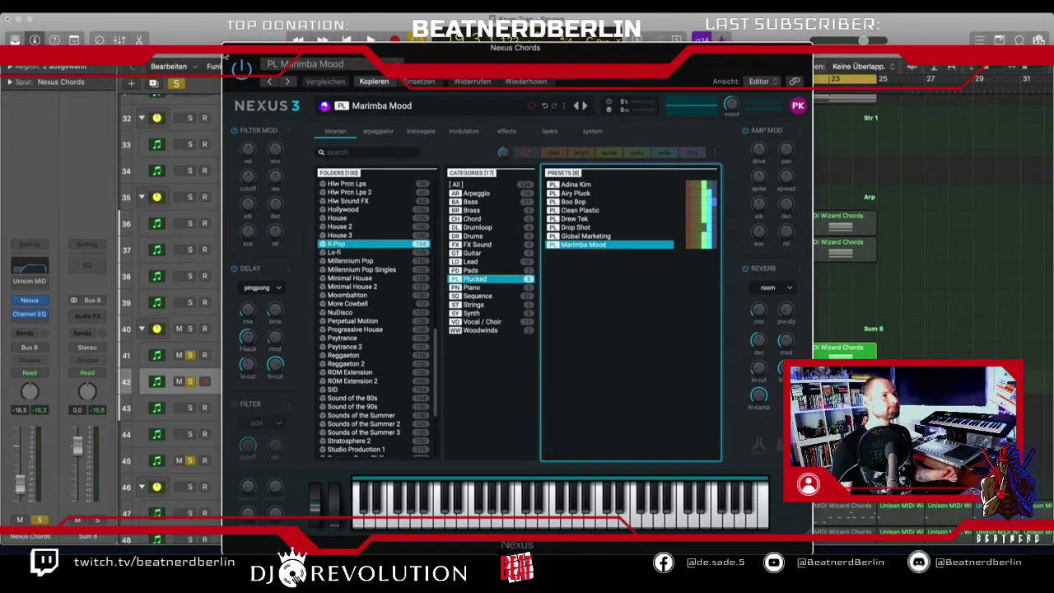
pyautogui.click(227, 56)
pyautogui.click(46, 303)
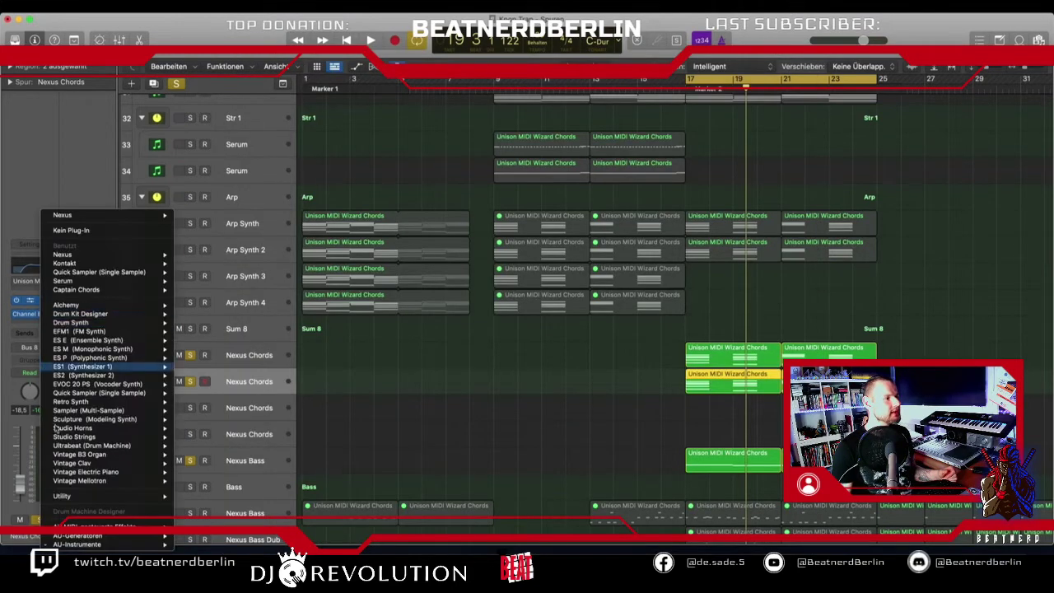
pyautogui.moveTo(82, 545)
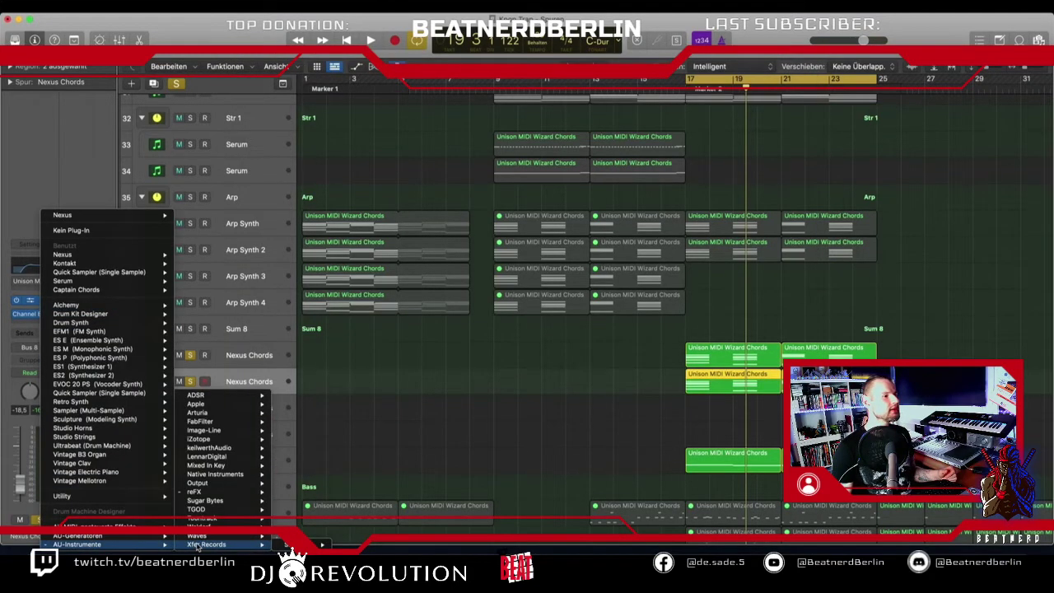
pyautogui.moveTo(210, 536)
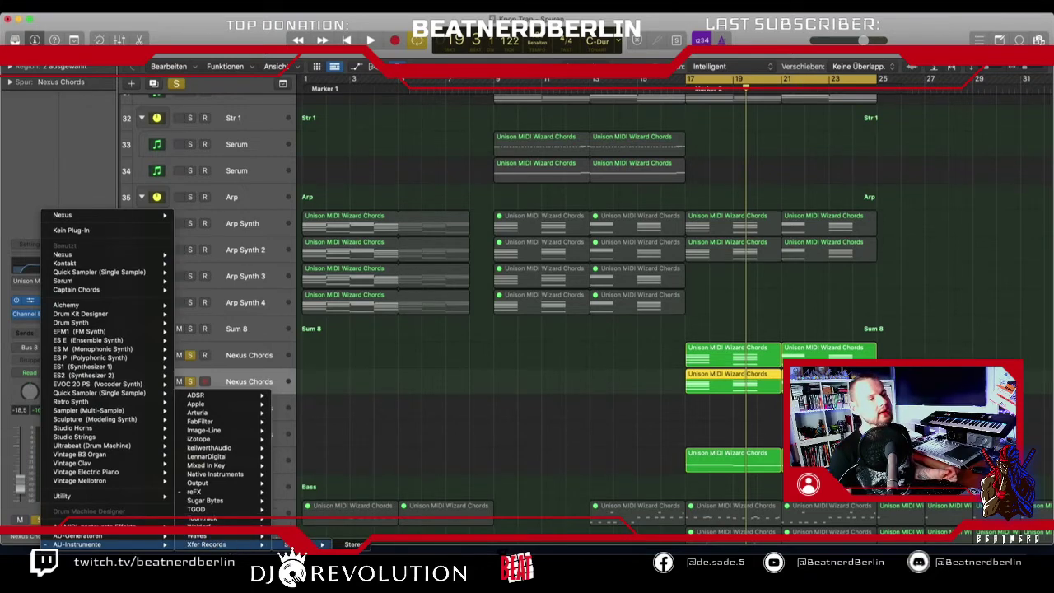
pyautogui.click(486, 274)
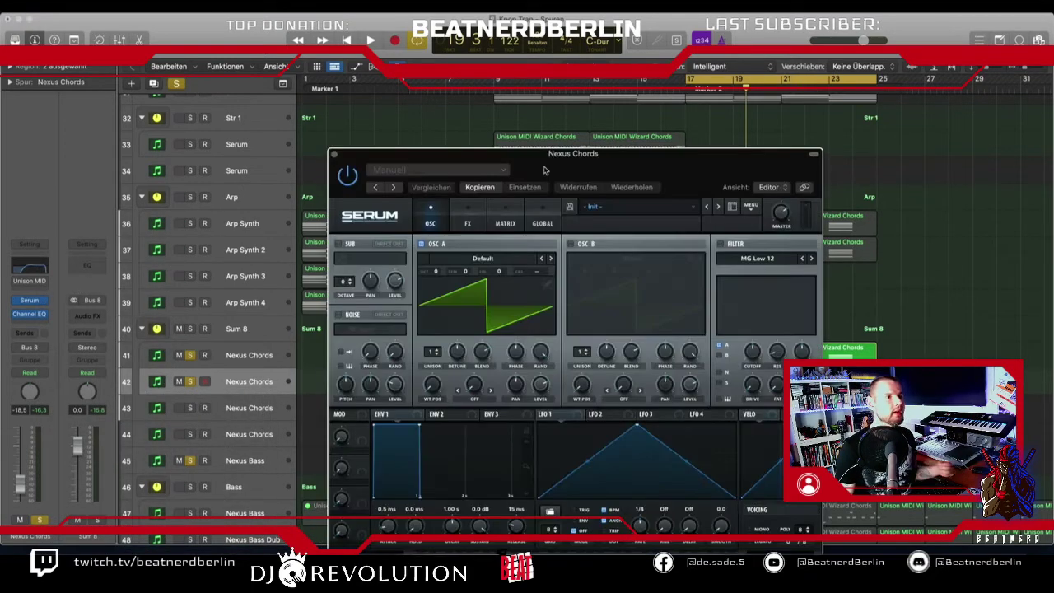
# Load the PD Biosphere pad from the Studio Sounds - Euphoria bank in Serum.
pyautogui.click(611, 206)
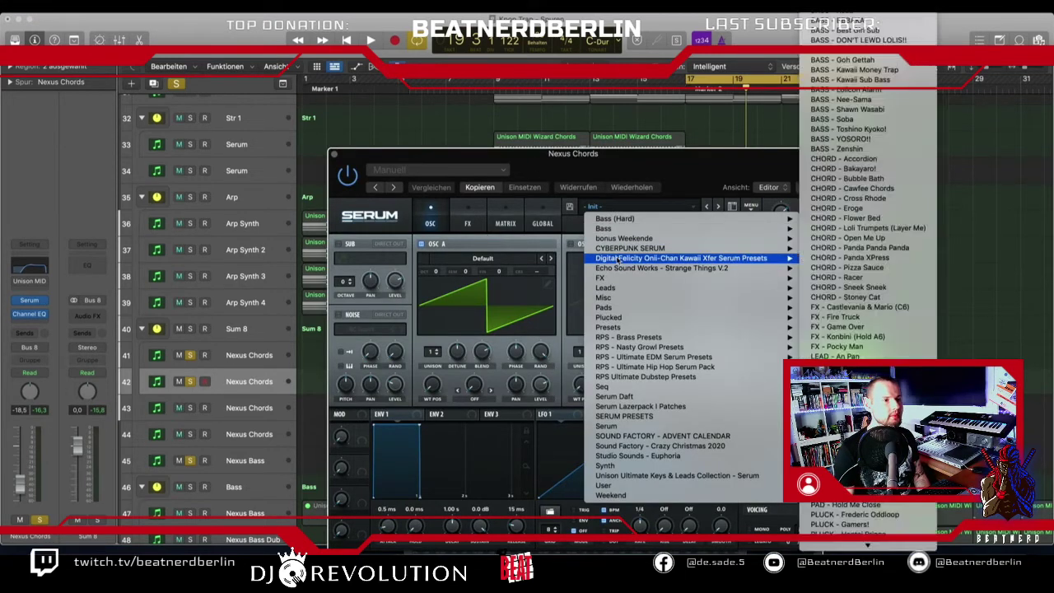
pyautogui.moveTo(759, 455)
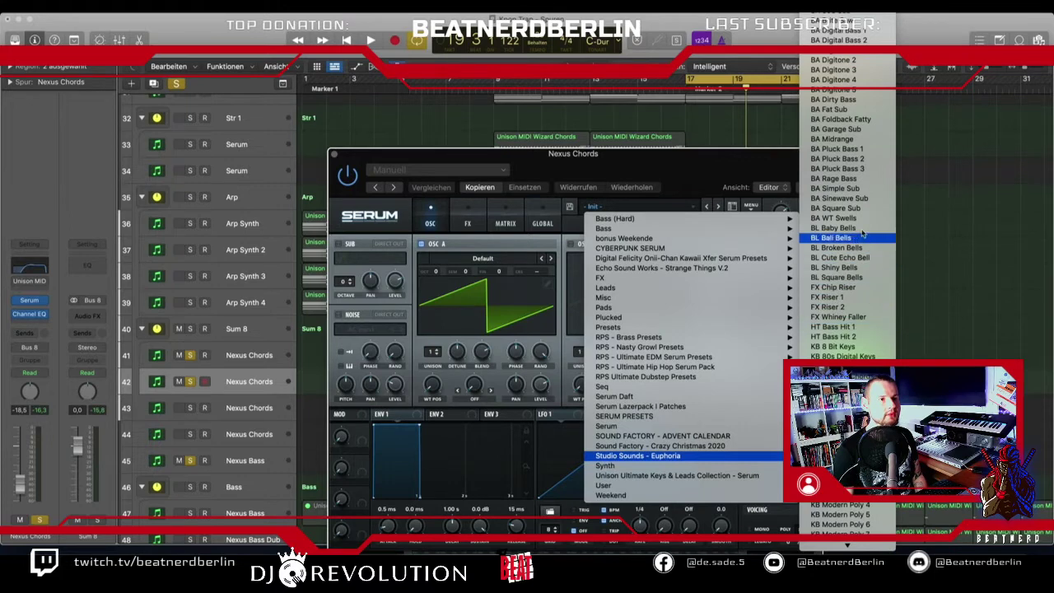
pyautogui.scroll(-5, 834, 504)
pyautogui.scroll(-12, 834, 504)
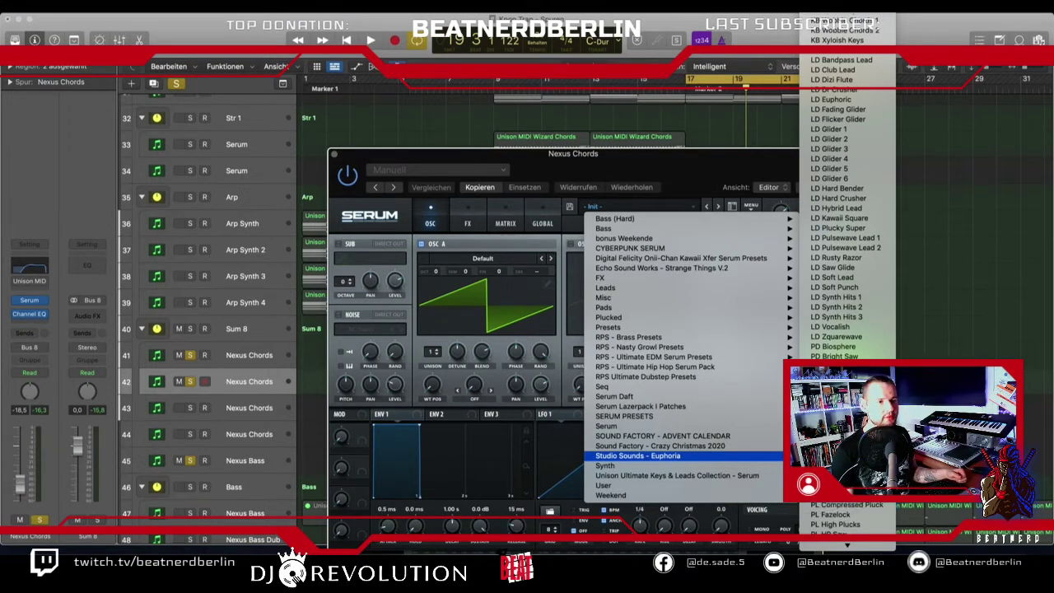
pyautogui.click(836, 346)
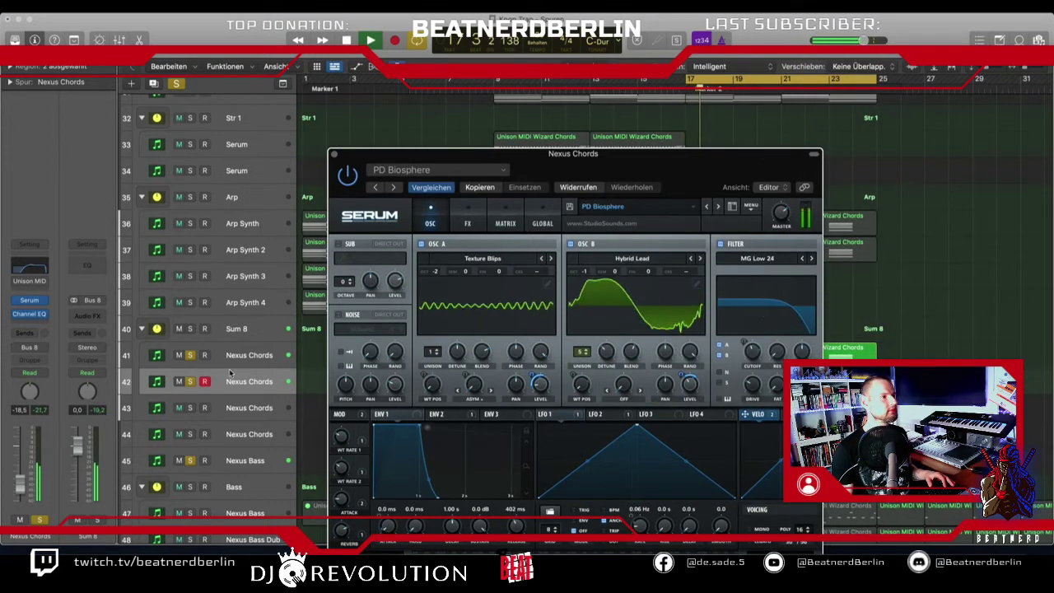
# Audition successive Euphoria pad presets in Serum during playback and settle on PD Lush Feel.
pyautogui.click(718, 209)
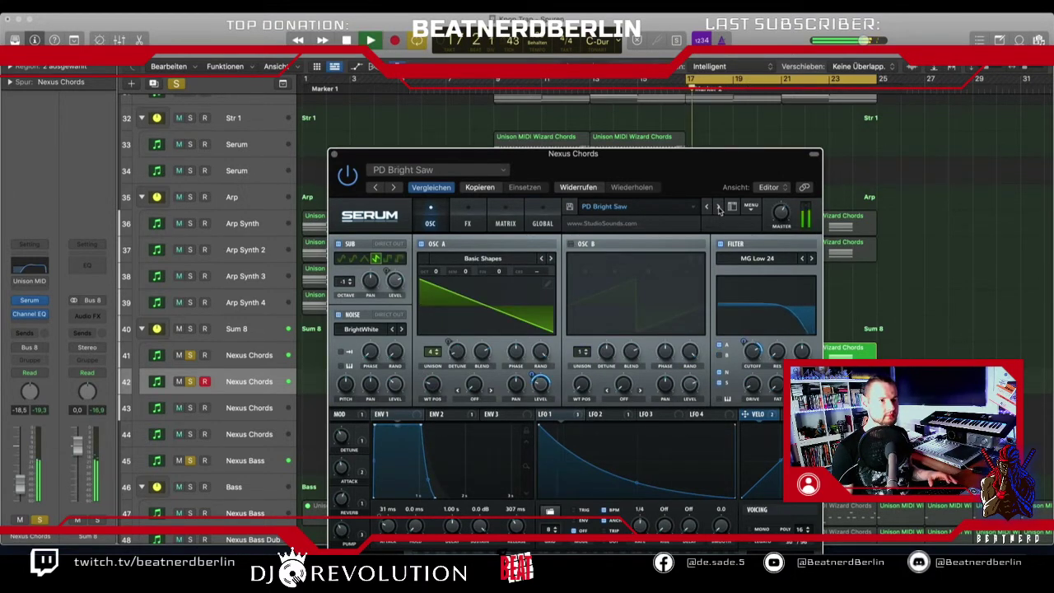
pyautogui.click(718, 209)
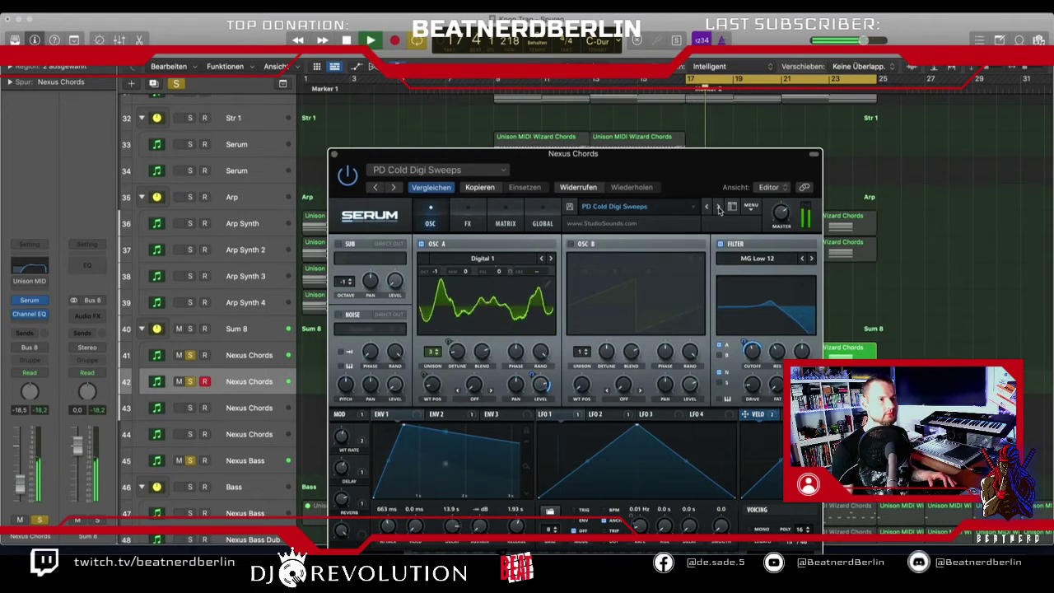
pyautogui.click(718, 210)
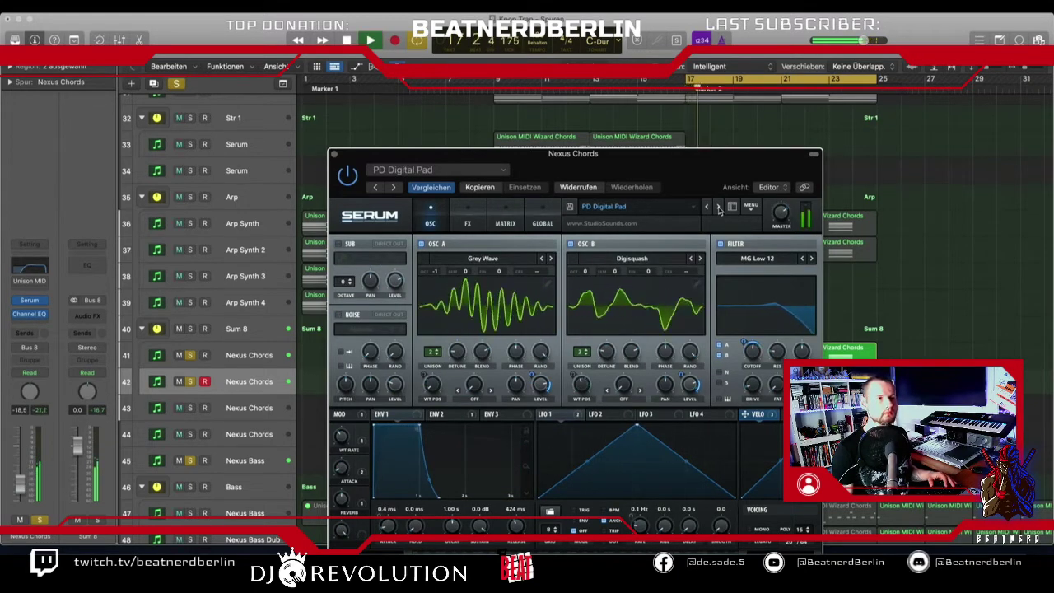
pyautogui.click(718, 209)
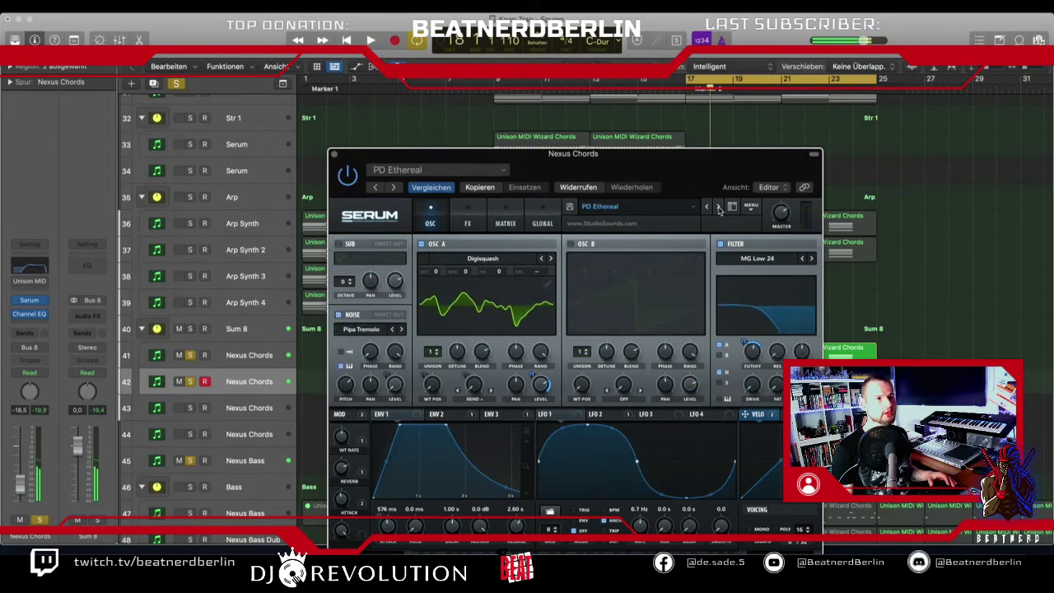
pyautogui.click(718, 209)
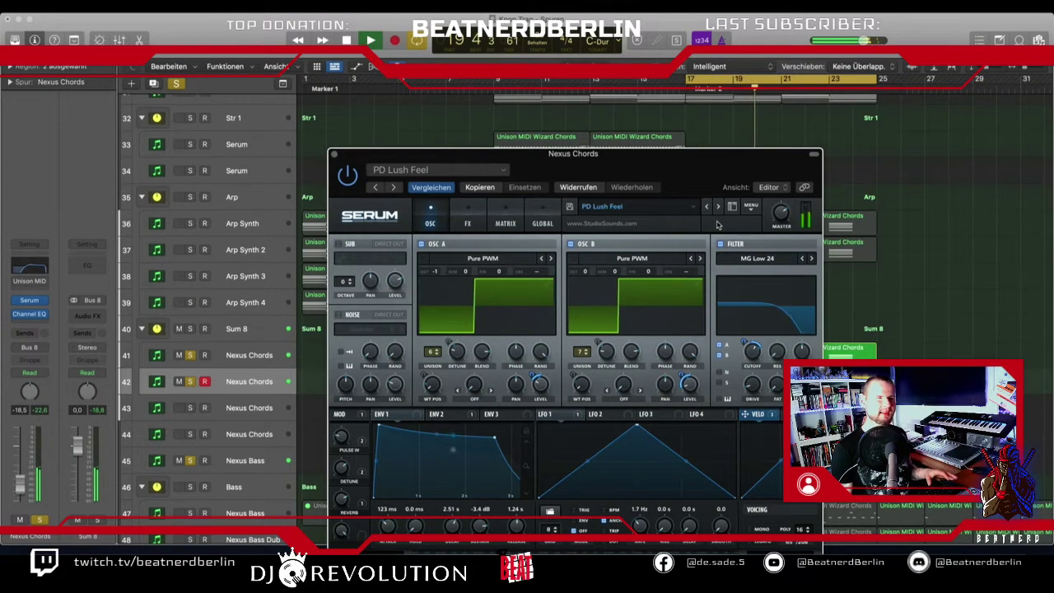
pyautogui.press('space')
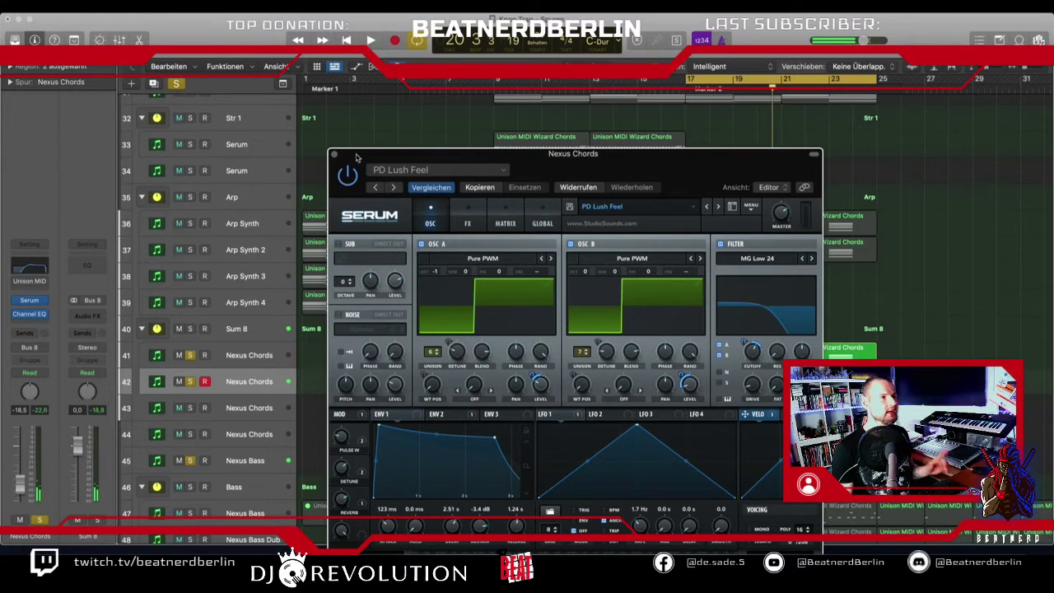
# Close Serum and insert Output's Portal effect after the Channel EQ on Nexus Chords track 42.
pyautogui.click(333, 155)
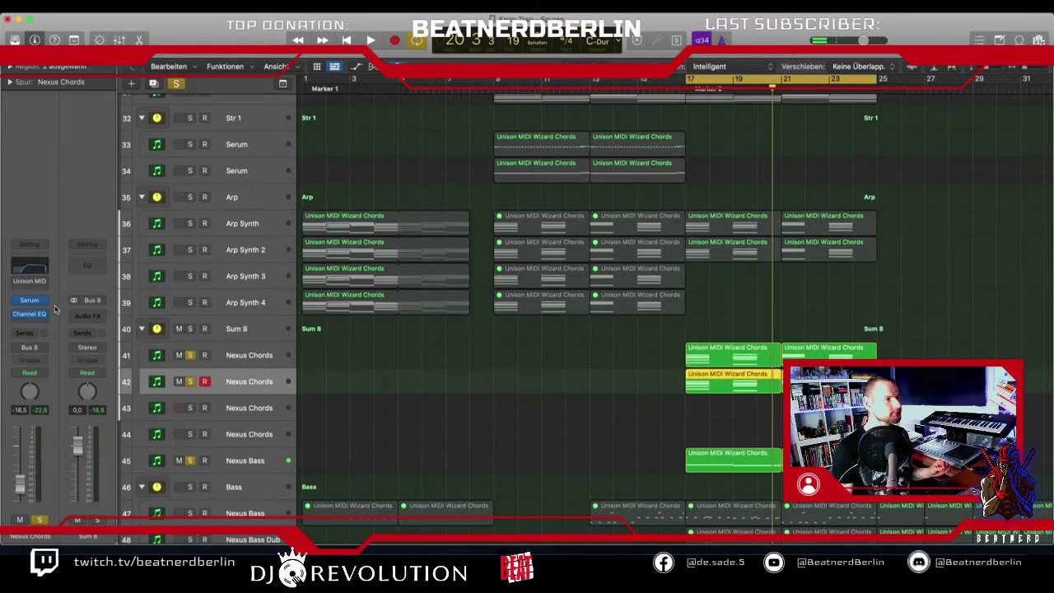
pyautogui.click(32, 323)
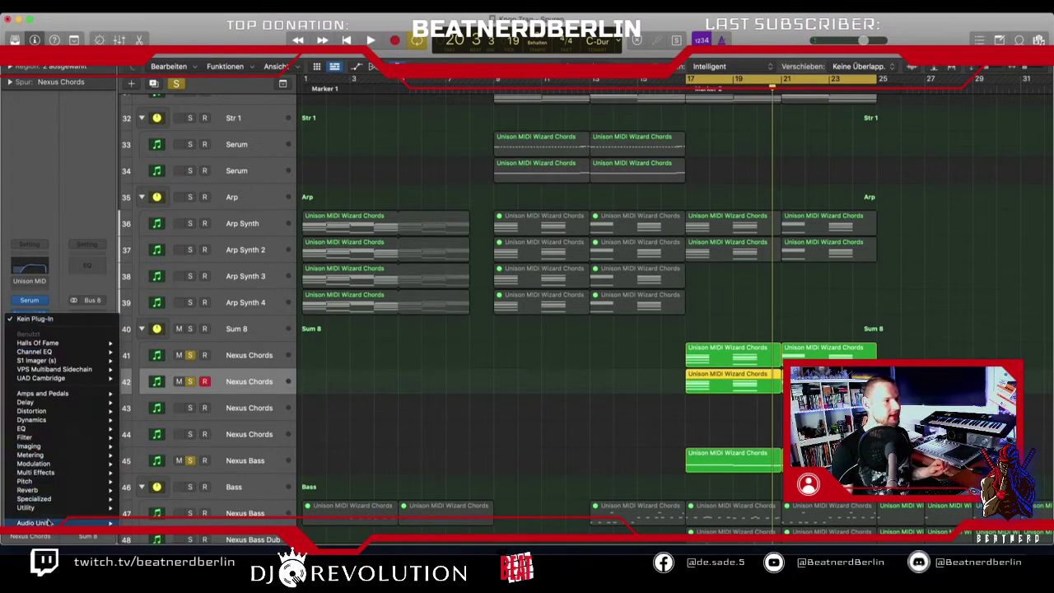
pyautogui.moveTo(49, 523)
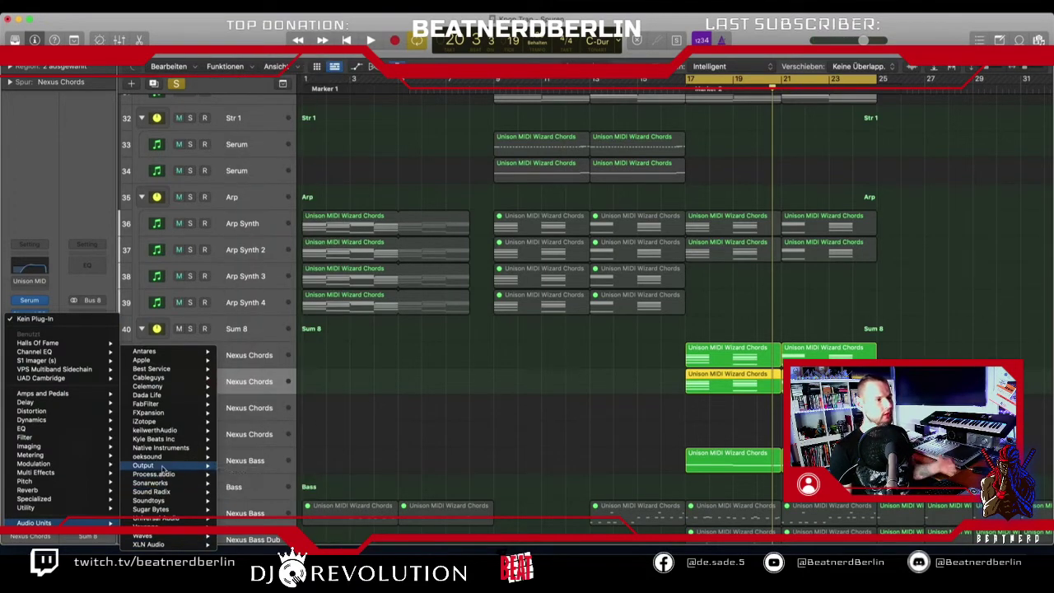
pyautogui.moveTo(167, 467)
pyautogui.moveTo(244, 469)
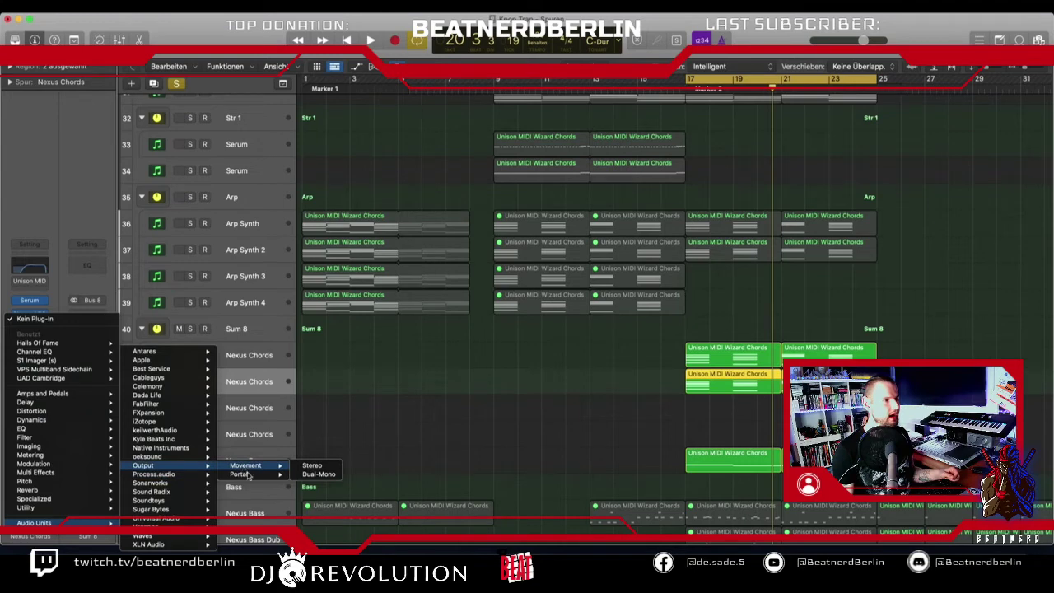
pyautogui.click(303, 475)
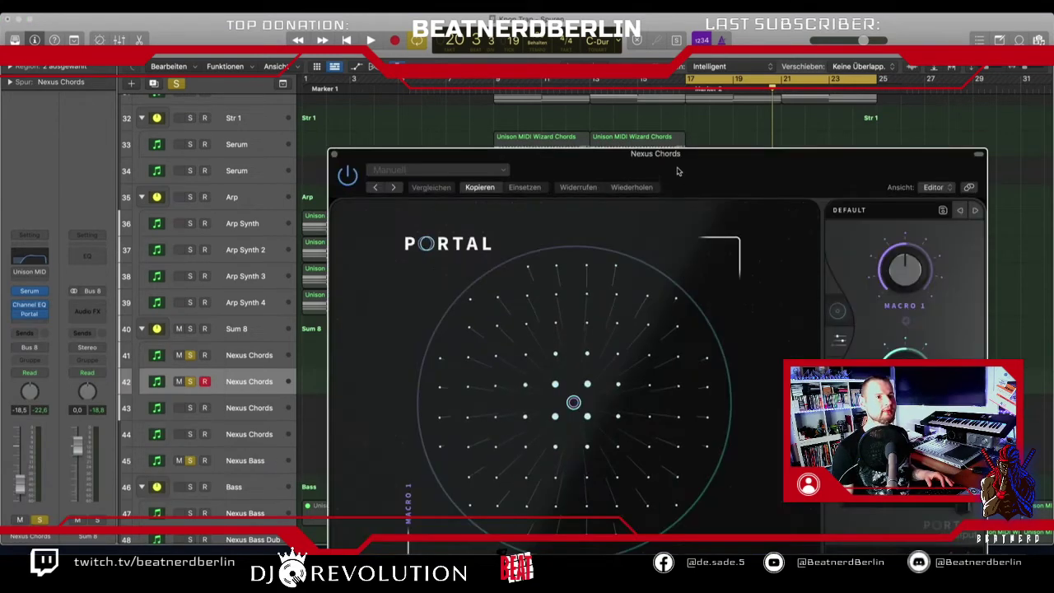
# Audition Portal presets up to Digital Tape Toys during playback, turn off its reverse, and lower track 42's volume to -23.5 dB.
pyautogui.moveTo(681, 173); pyautogui.dragTo(463, 63)
pyautogui.press('space')
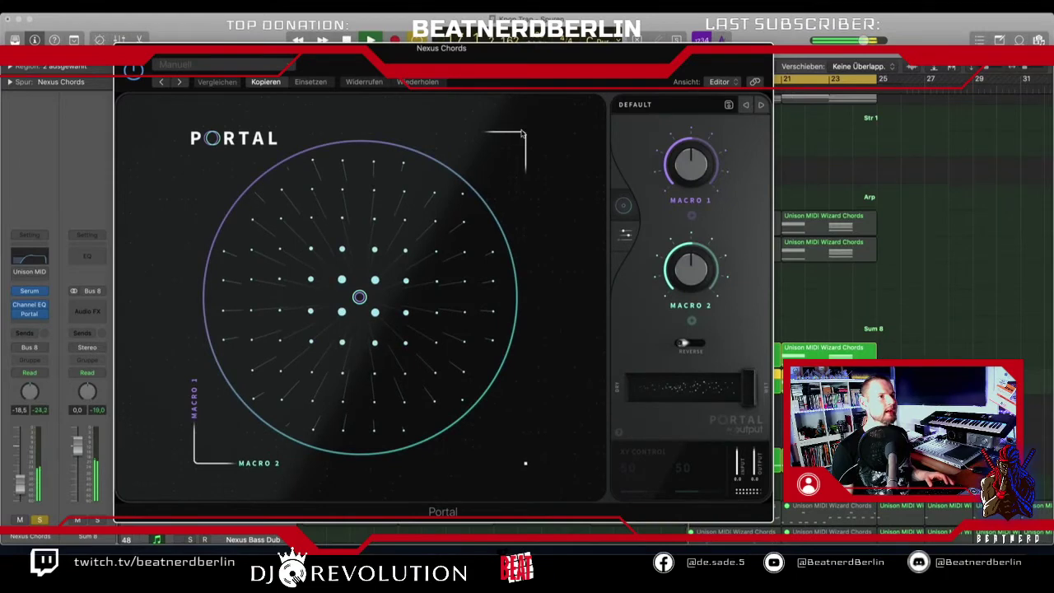
pyautogui.click(761, 104)
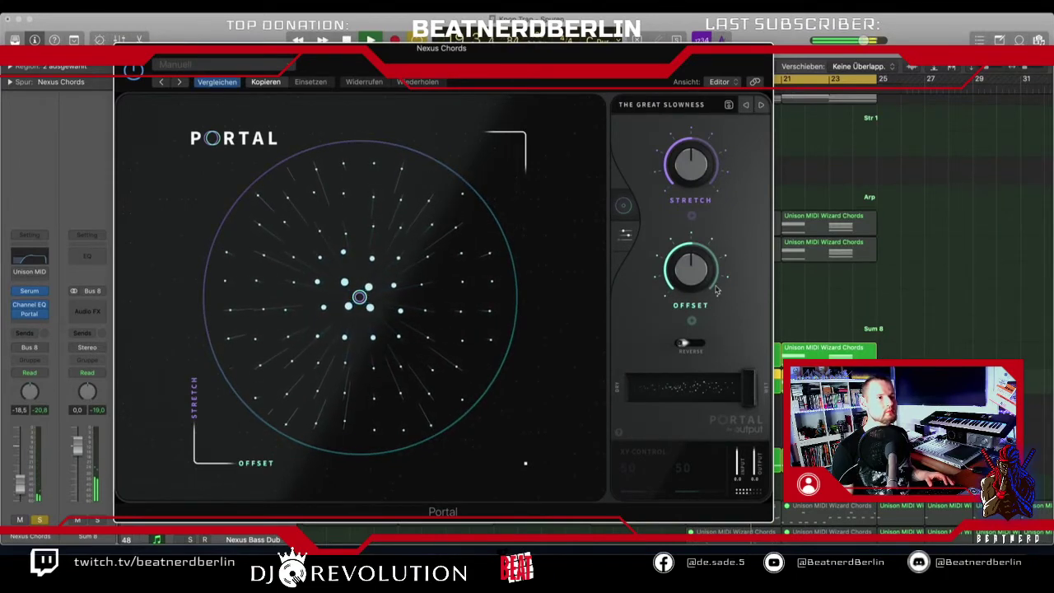
pyautogui.click(759, 109)
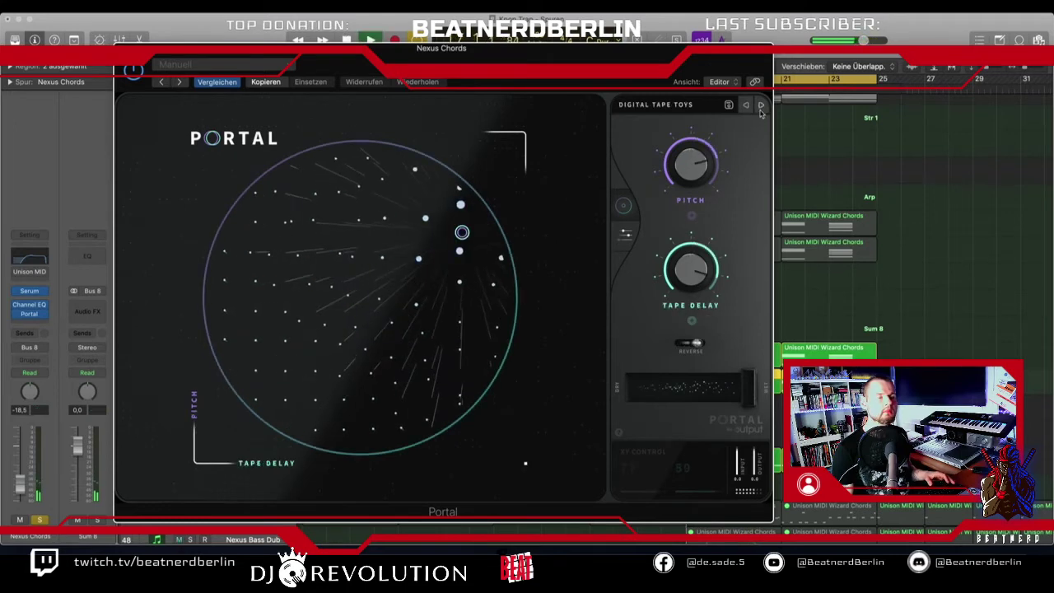
pyautogui.moveTo(685, 69)
pyautogui.mouseDown()
pyautogui.moveTo(719, 81)
pyautogui.moveTo(692, 56)
pyautogui.mouseUp()
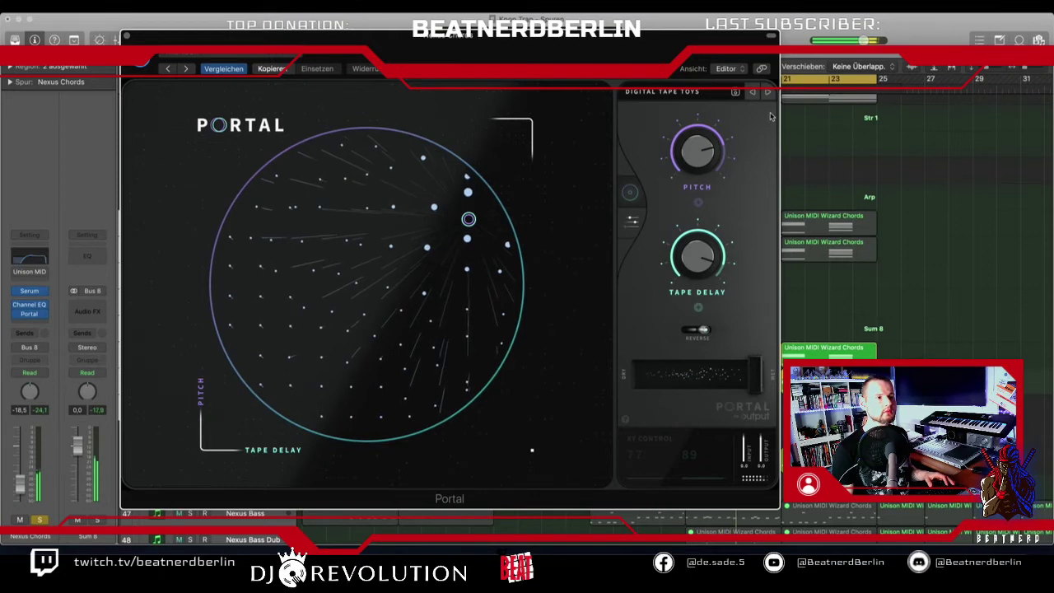
pyautogui.click(694, 331)
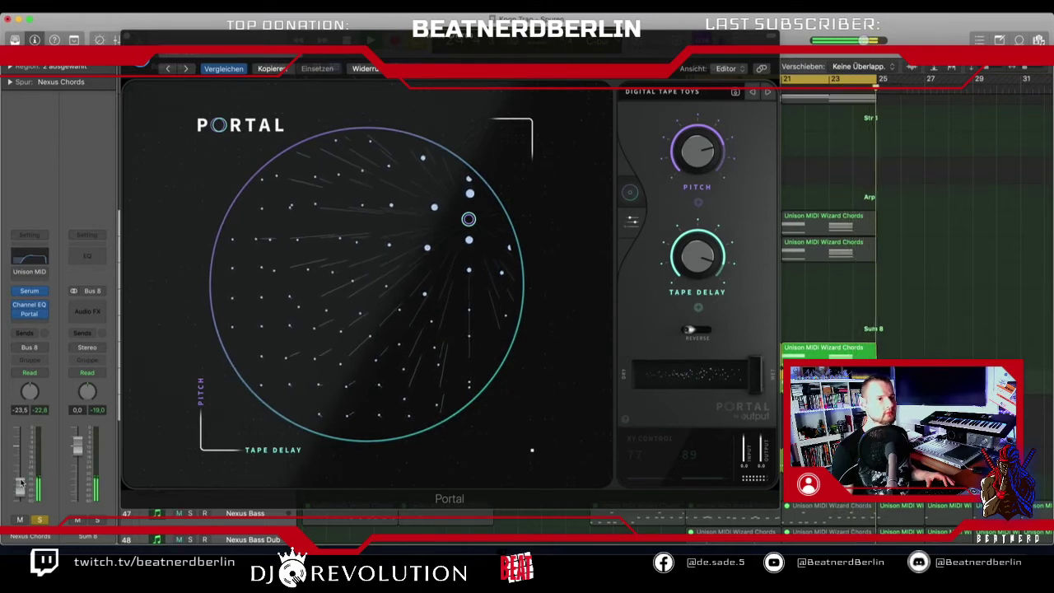
# Load the Grain Swells preset in Portal, turn on Reverse, and close the plug-in window.
pyautogui.click(766, 92)
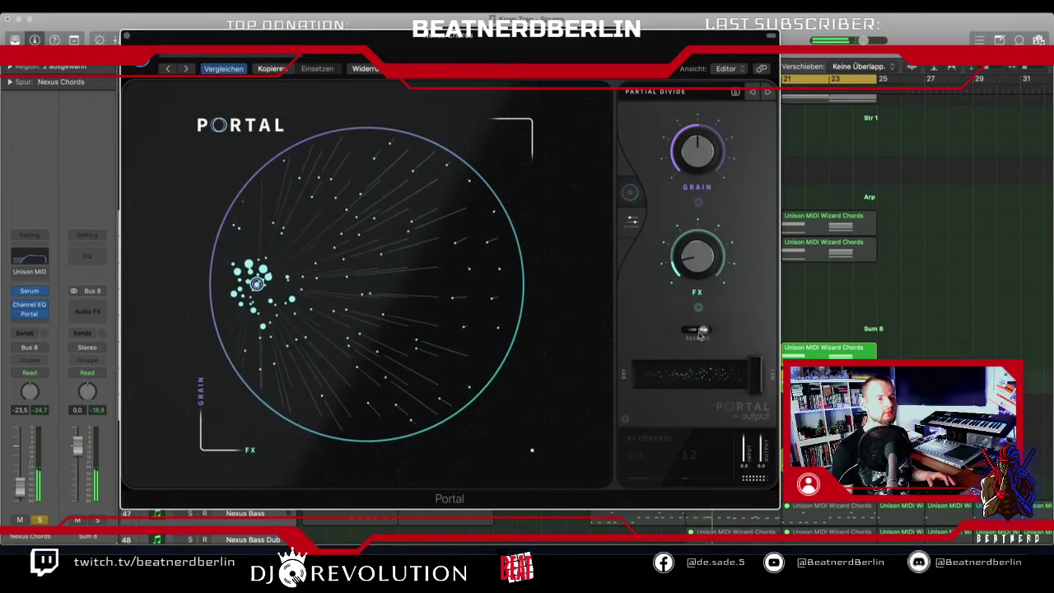
pyautogui.click(767, 93)
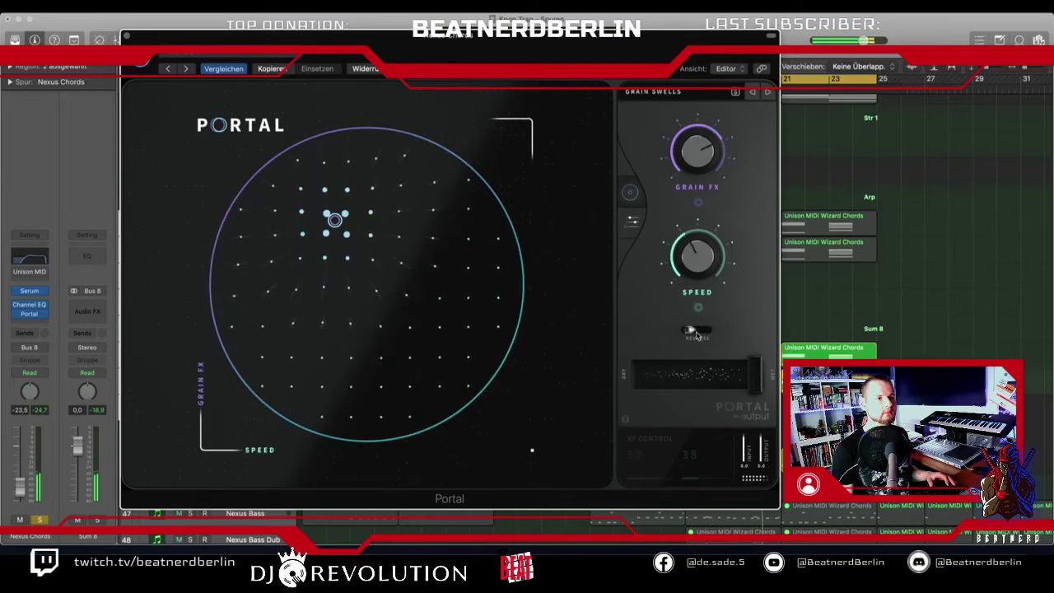
pyautogui.click(696, 332)
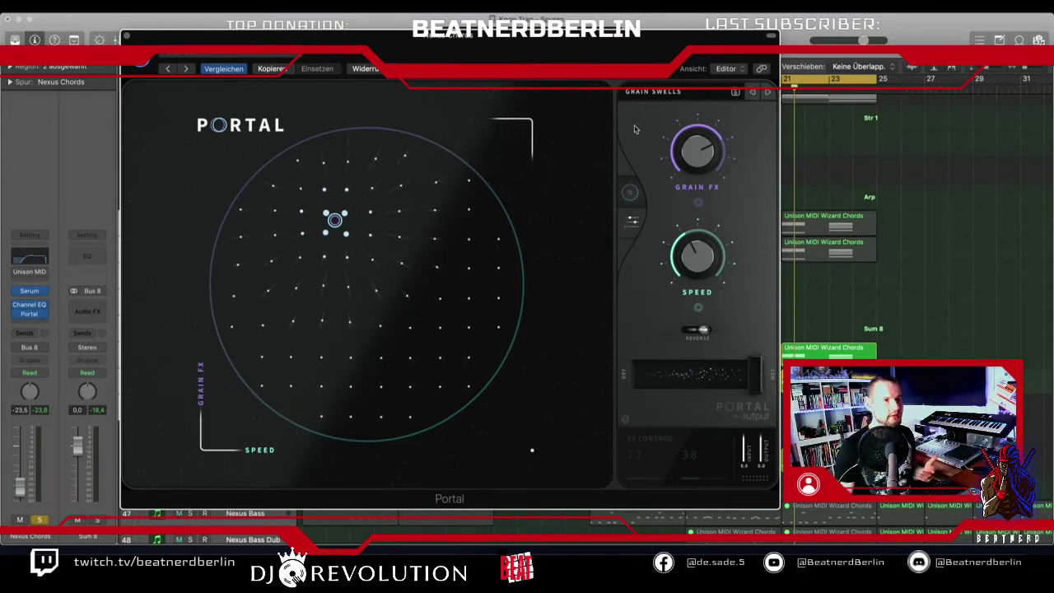
pyautogui.click(126, 36)
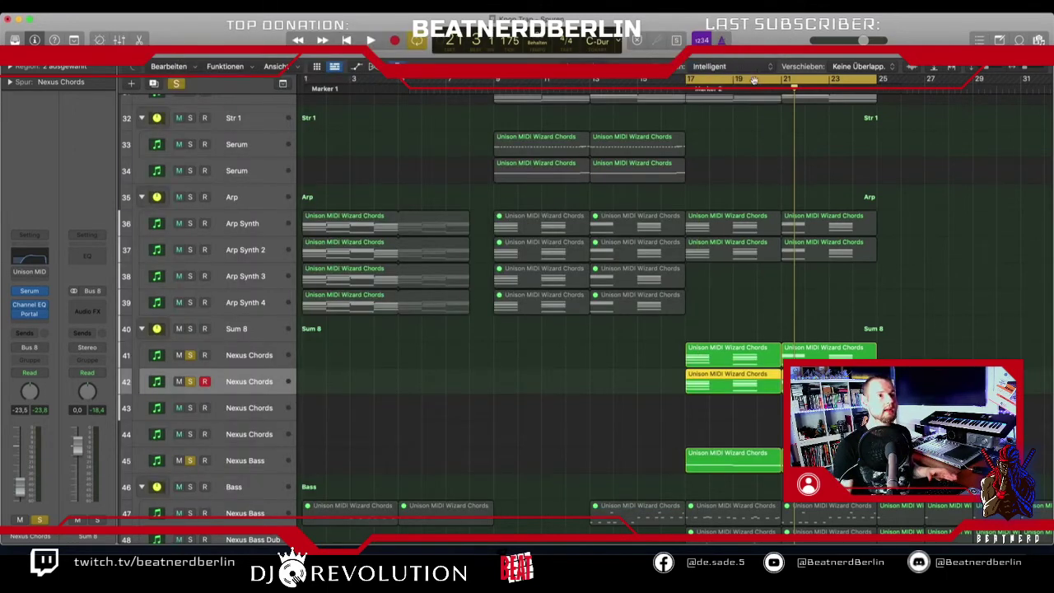
# Clear all track solos, turn off cycling, and play the full arrangement from bar 13.
pyautogui.scroll(10, 527, 288)
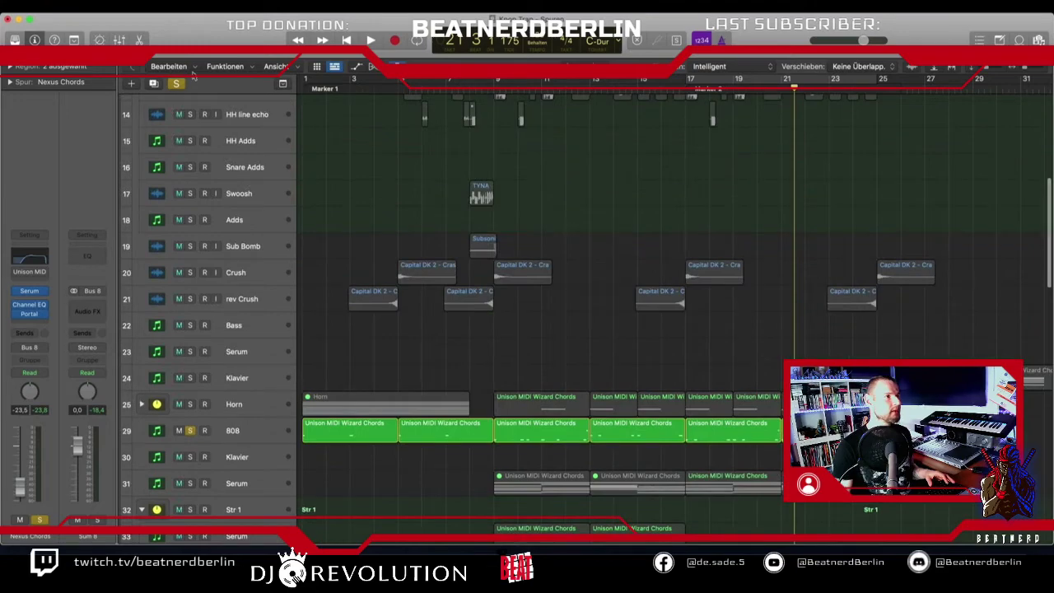
pyautogui.scroll(-12, 367, 199)
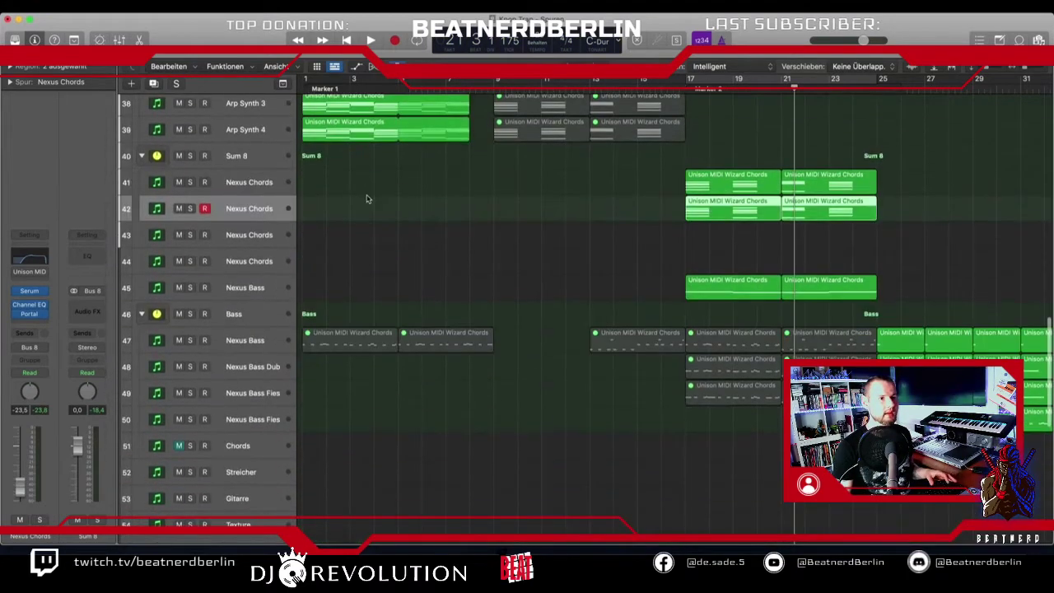
pyautogui.scroll(4, 367, 198)
pyautogui.click(224, 339)
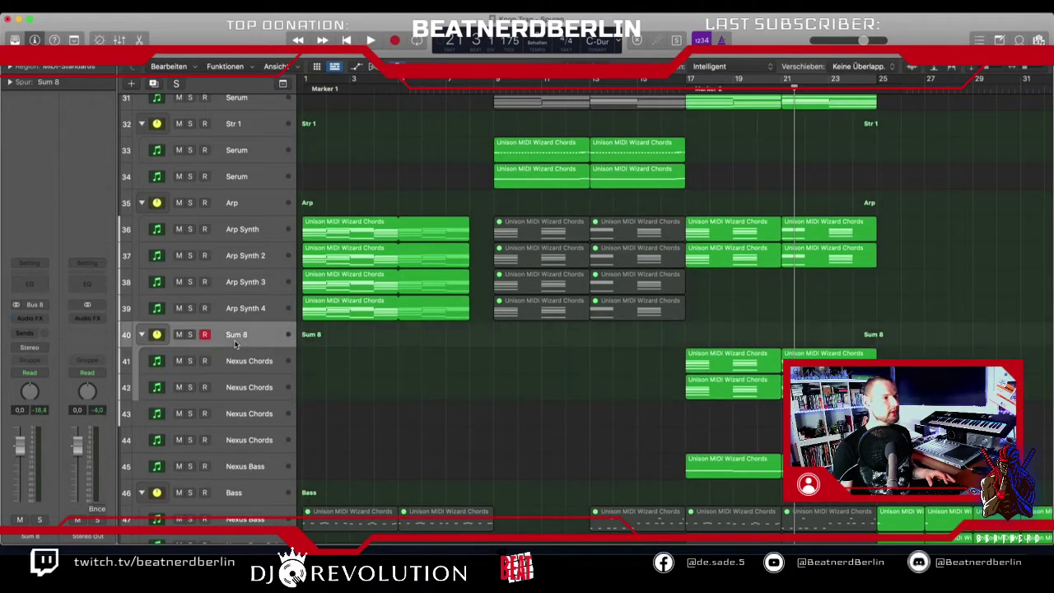
pyautogui.moveTo(641, 96); pyautogui.dragTo(592, 107)
pyautogui.press('space')
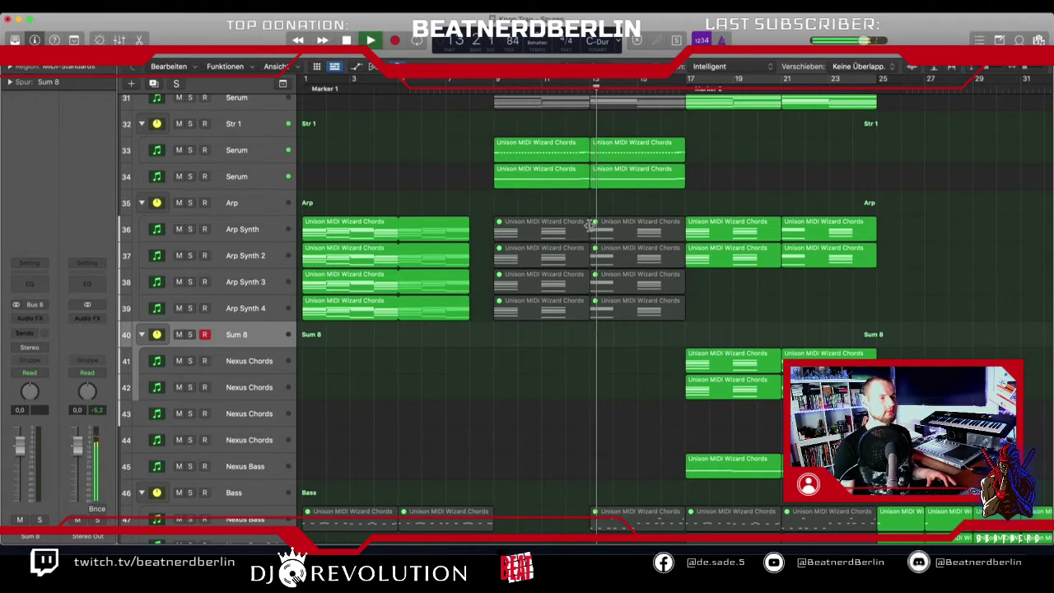
# Listen to the full mix into the second part, checking the Str 1 Serum tracks and the layered Nexus Chords regions.
pyautogui.scroll(3, 590, 267)
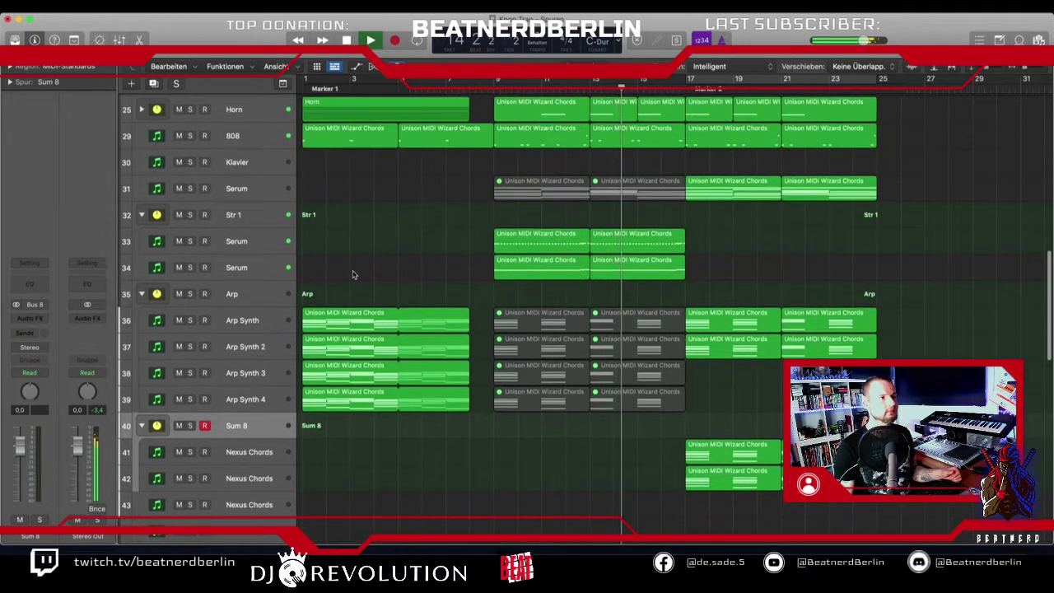
pyautogui.click(235, 268)
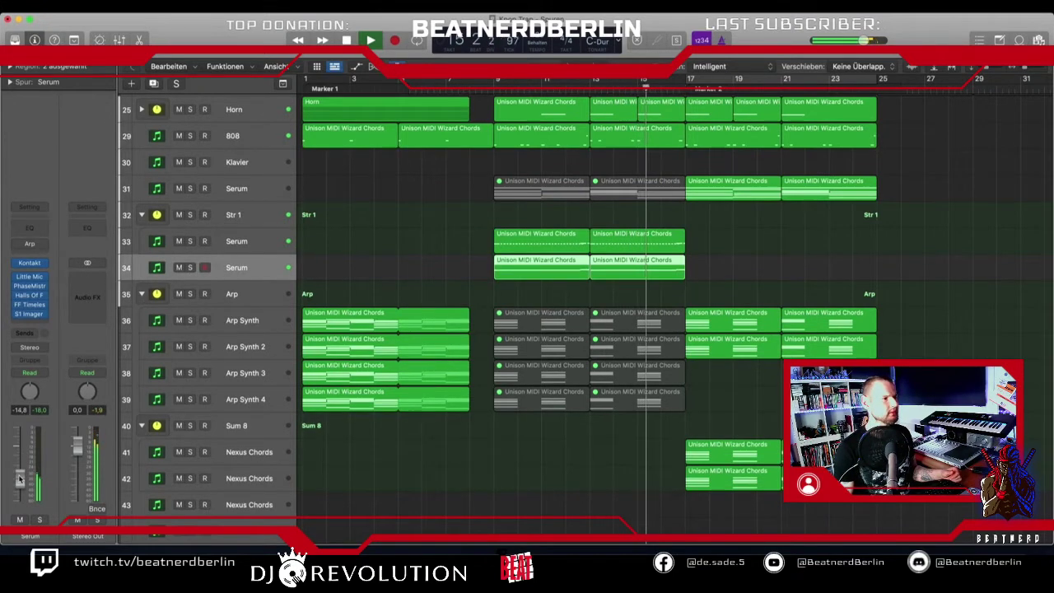
pyautogui.click(235, 246)
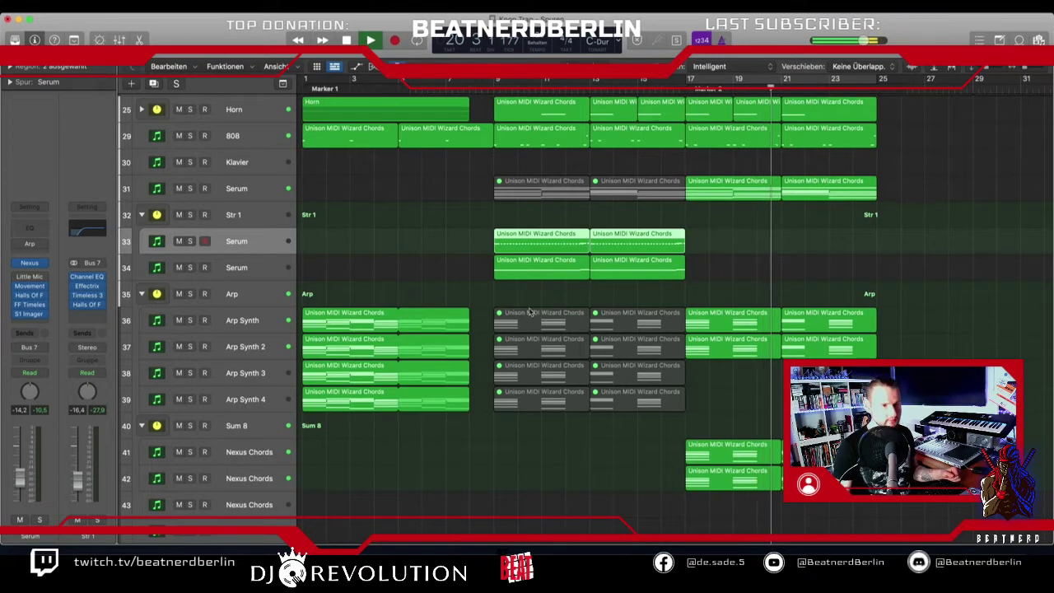
pyautogui.hscroll(5, 502, 297)
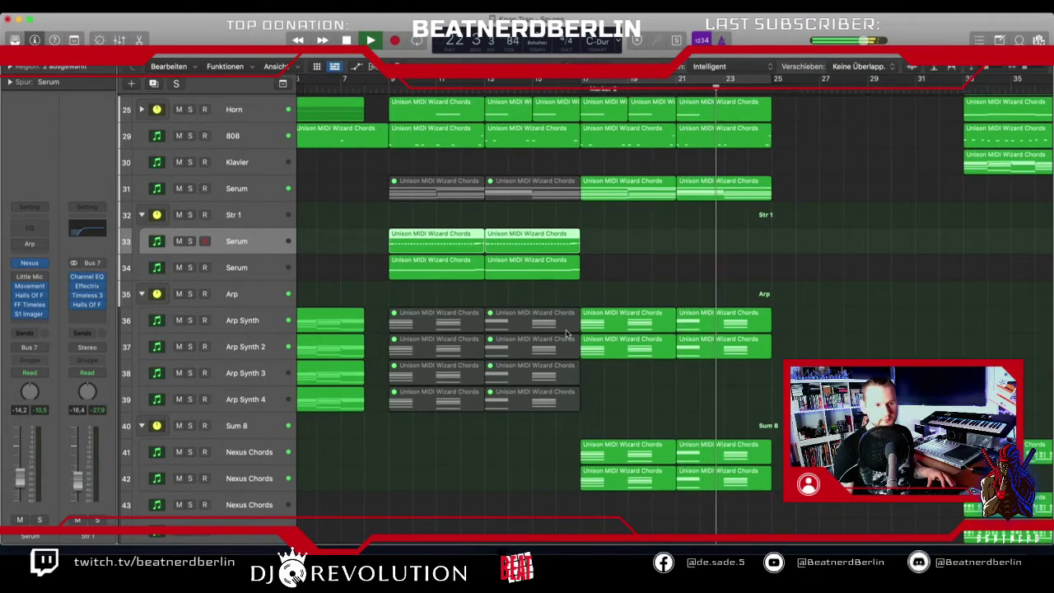
pyautogui.press('space')
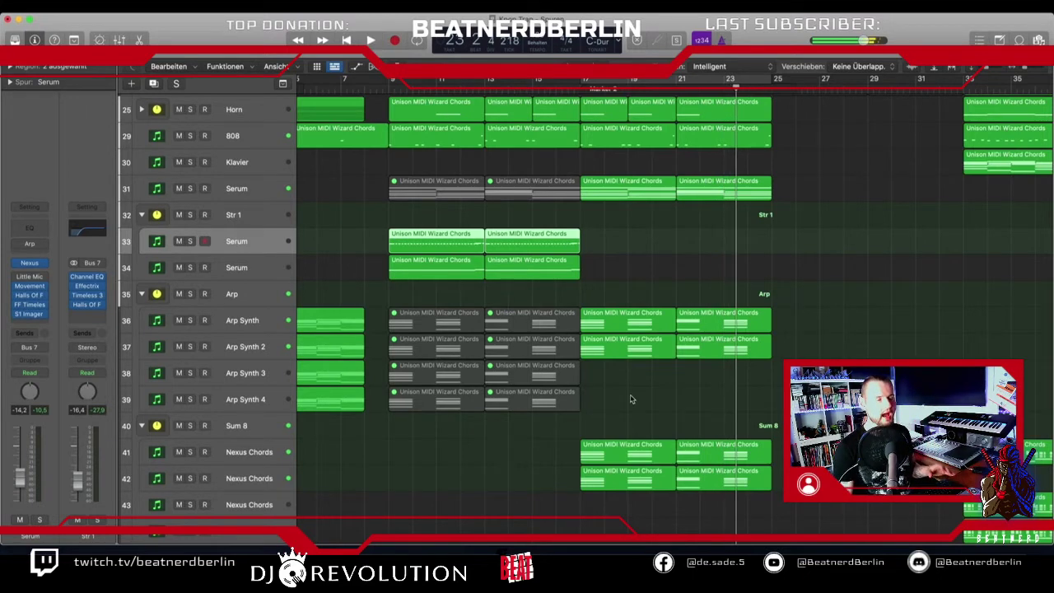
pyautogui.click(628, 485)
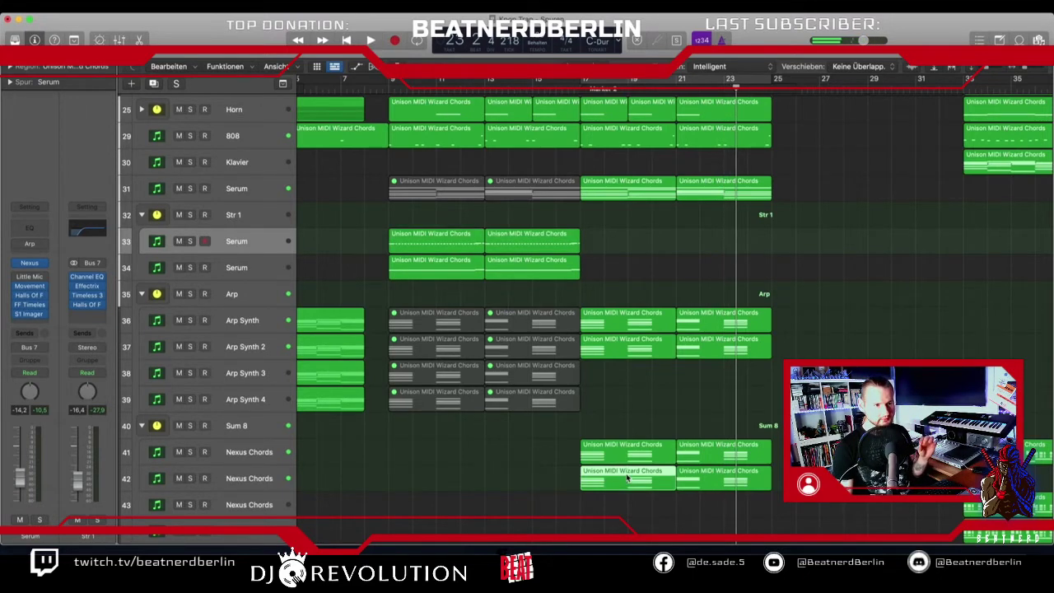
pyautogui.click(632, 462)
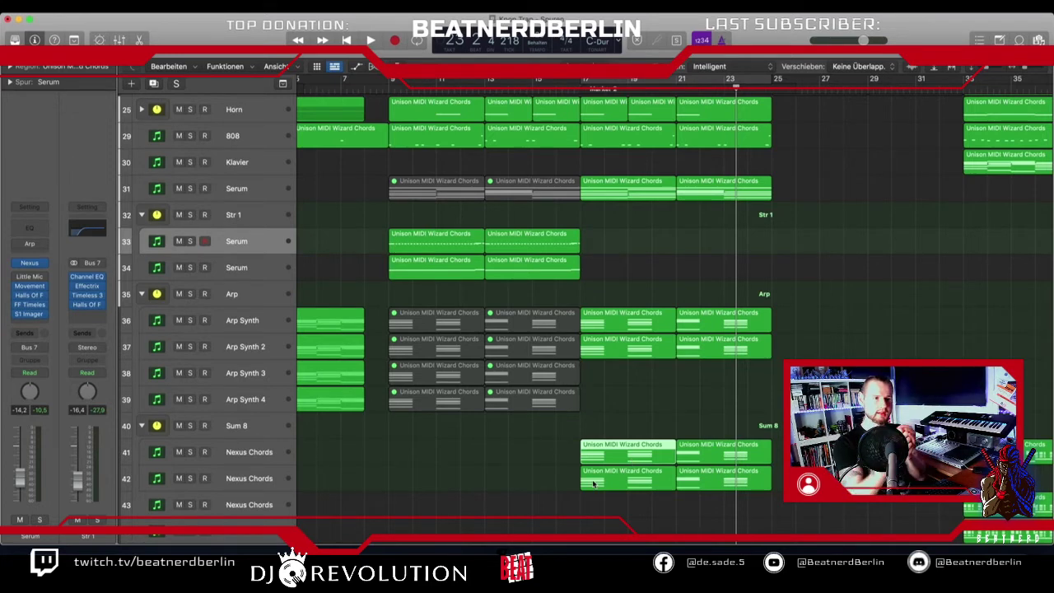
# Duplicate Nexus Chords track 42 and copy its chord regions onto track 43, with Sum 8 soloed and bars 17 to 25 cycled.
pyautogui.scroll(-3, 593, 484)
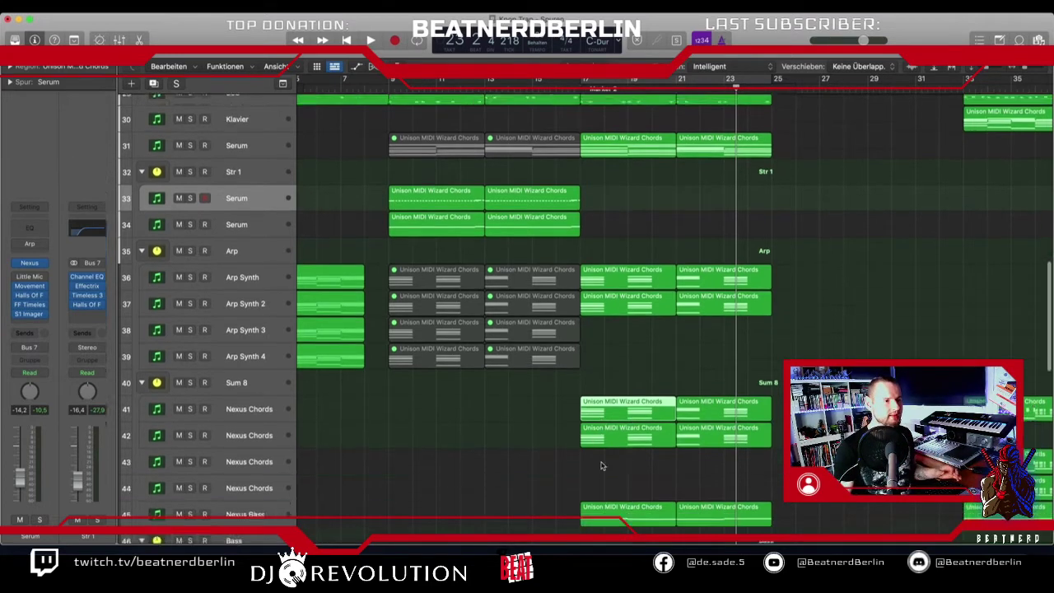
pyautogui.click(237, 424)
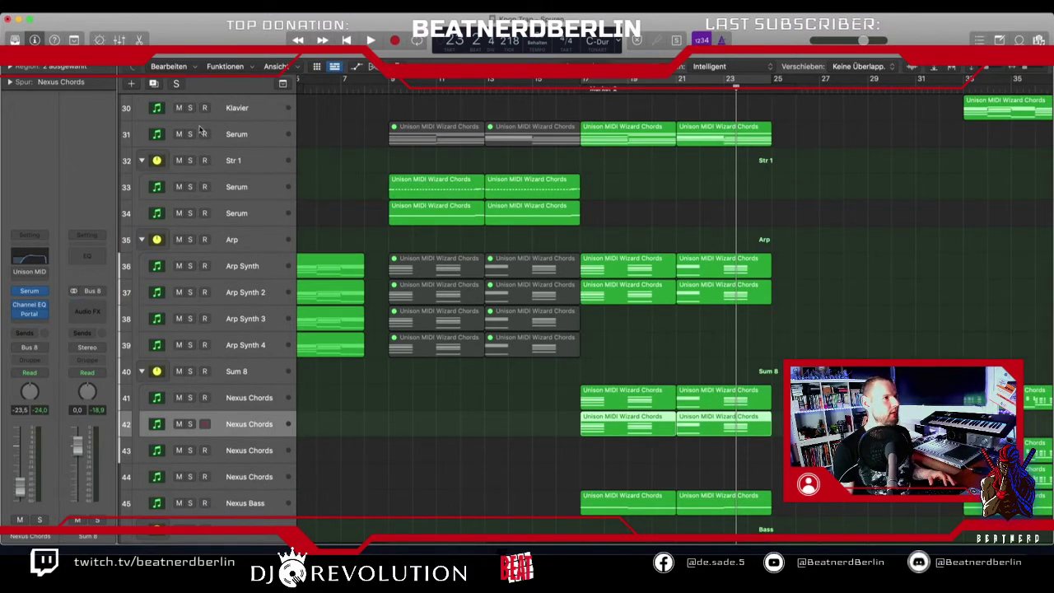
pyautogui.press('super+d')
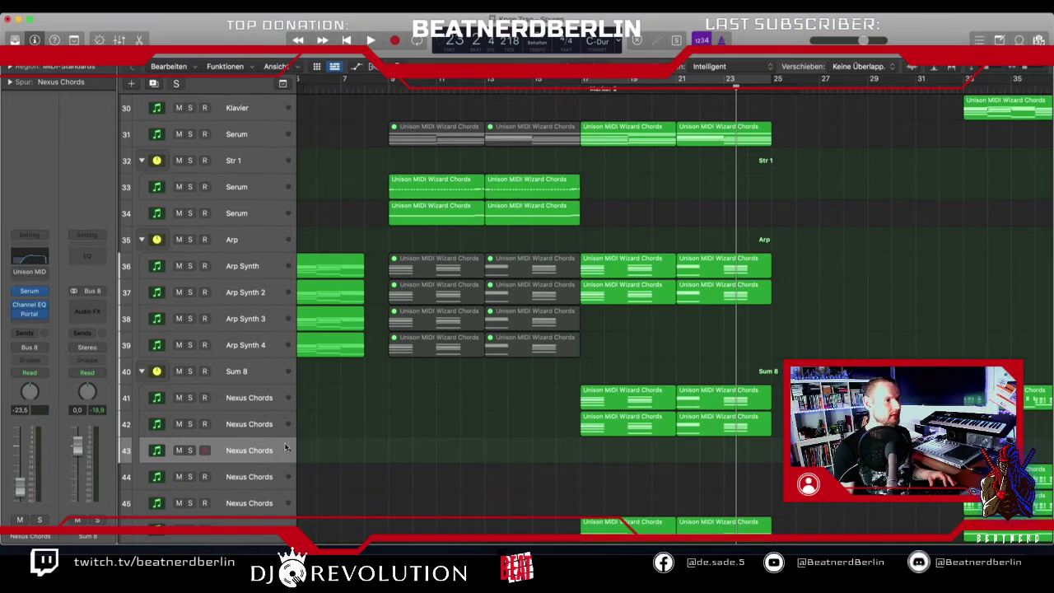
pyautogui.click(191, 371)
pyautogui.moveTo(586, 80); pyautogui.dragTo(773, 80)
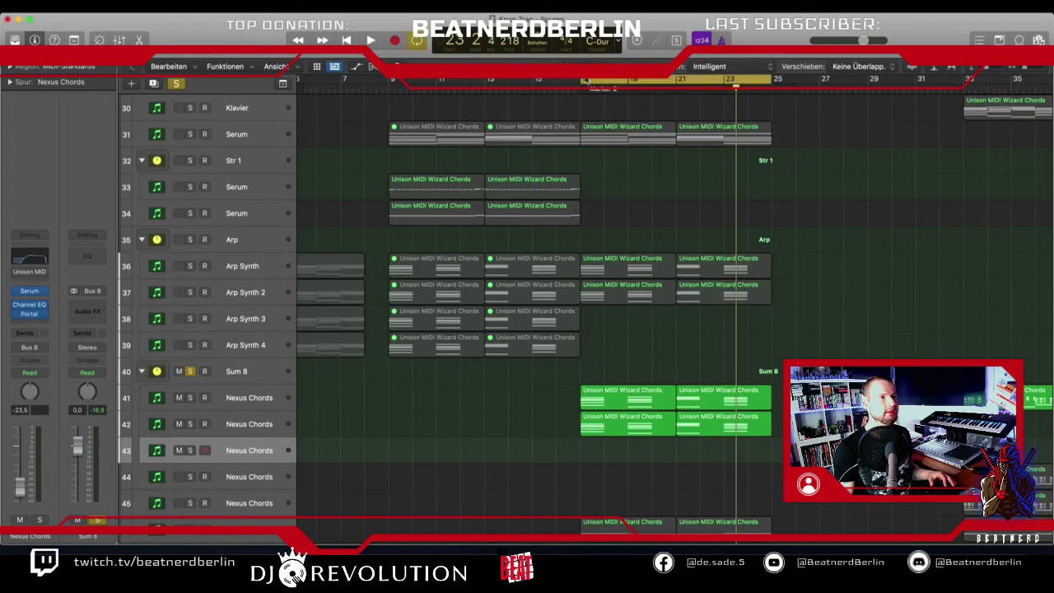
pyautogui.moveTo(683, 452); pyautogui.dragTo(602, 462)
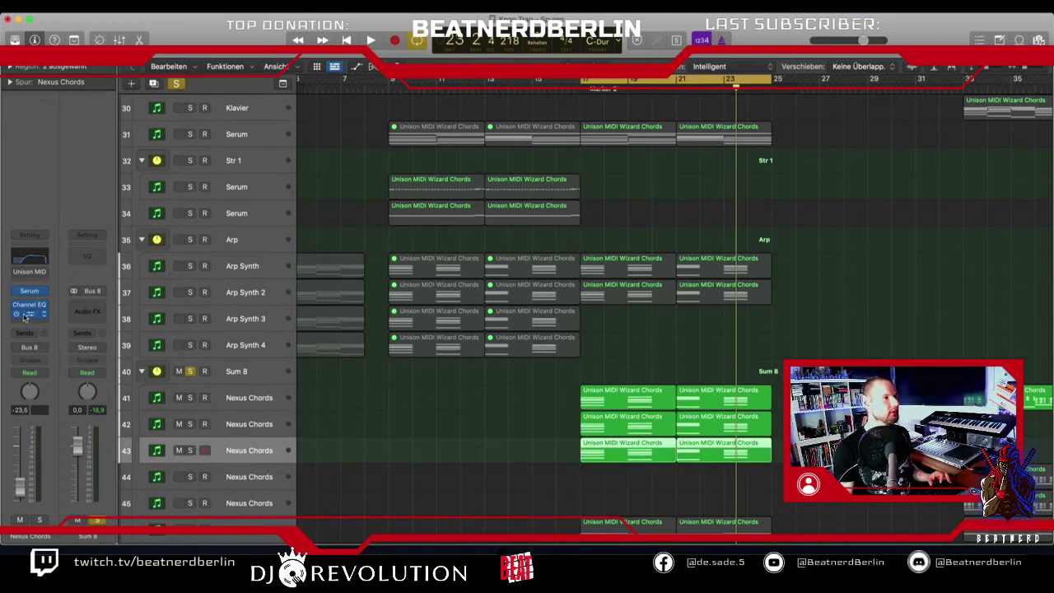
# Load the PAD - In Memory preset from Echo Sound Works - Strange Things V.2 in track 43's Serum and play it.
pyautogui.press('v')
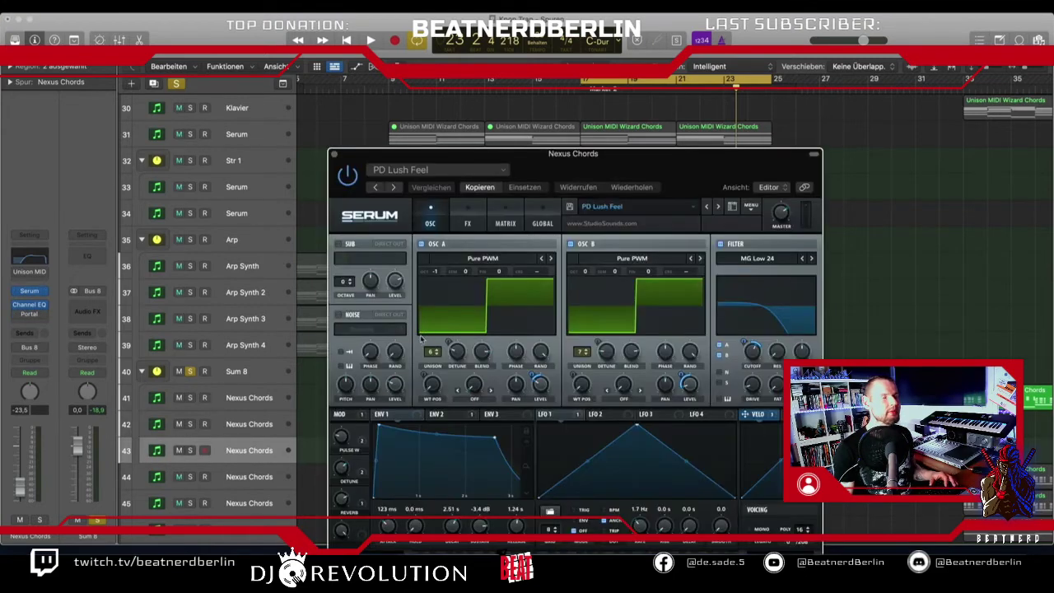
pyautogui.click(626, 222)
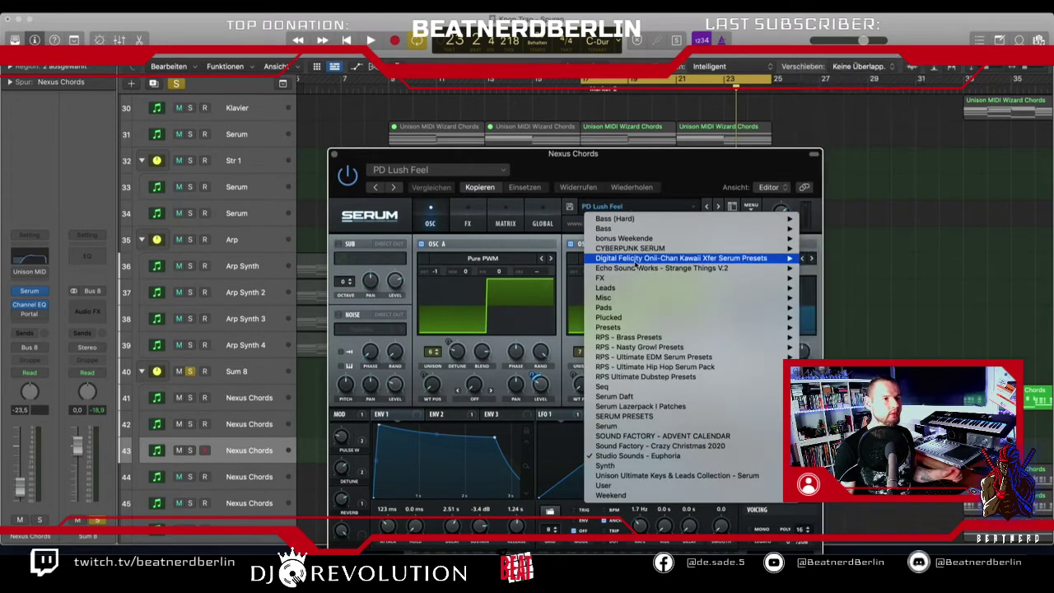
pyautogui.moveTo(639, 265)
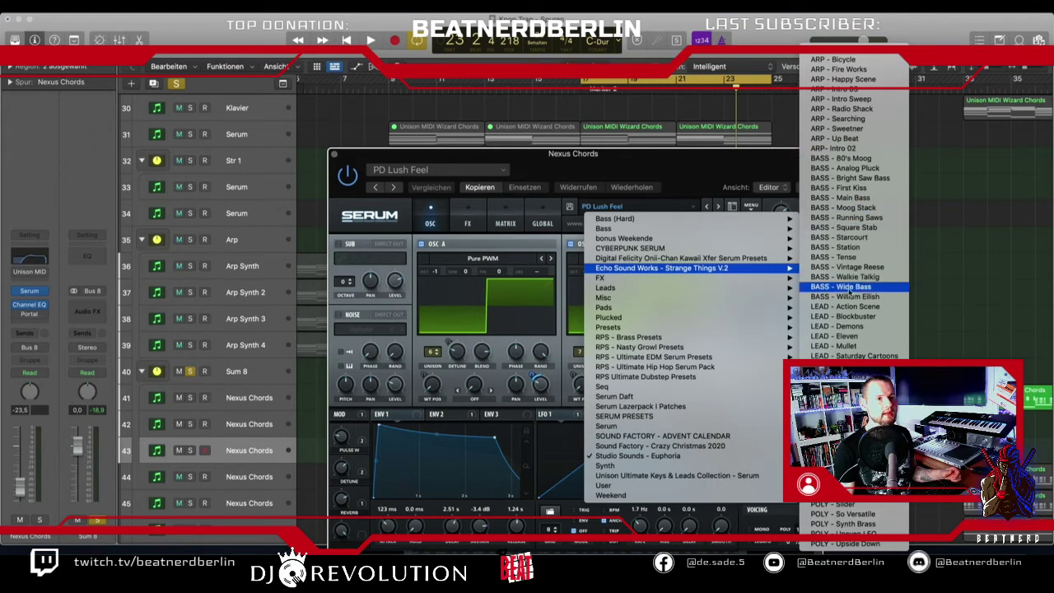
pyautogui.click(848, 445)
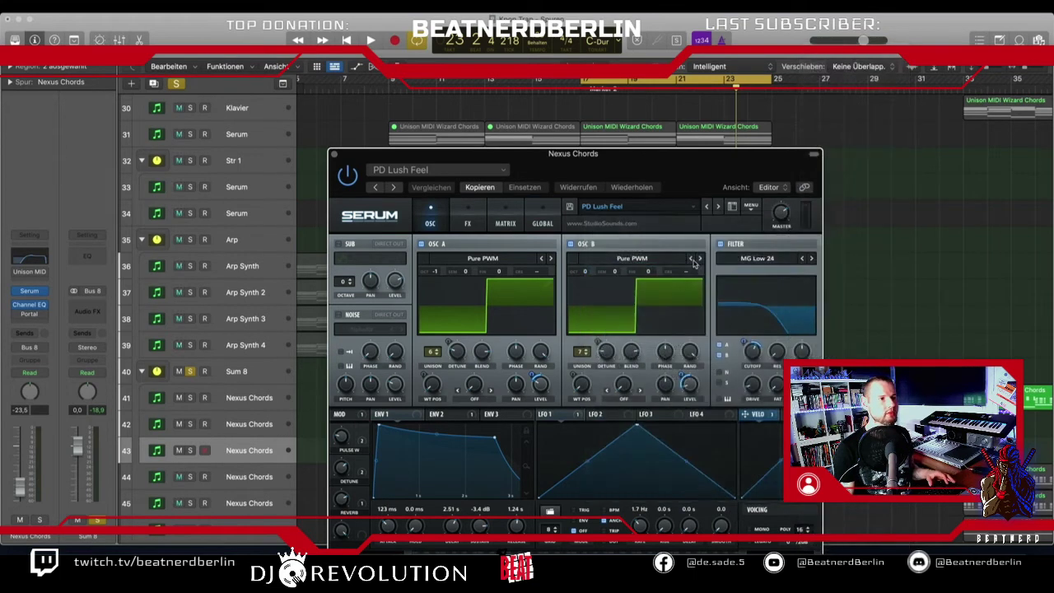
pyautogui.press('space')
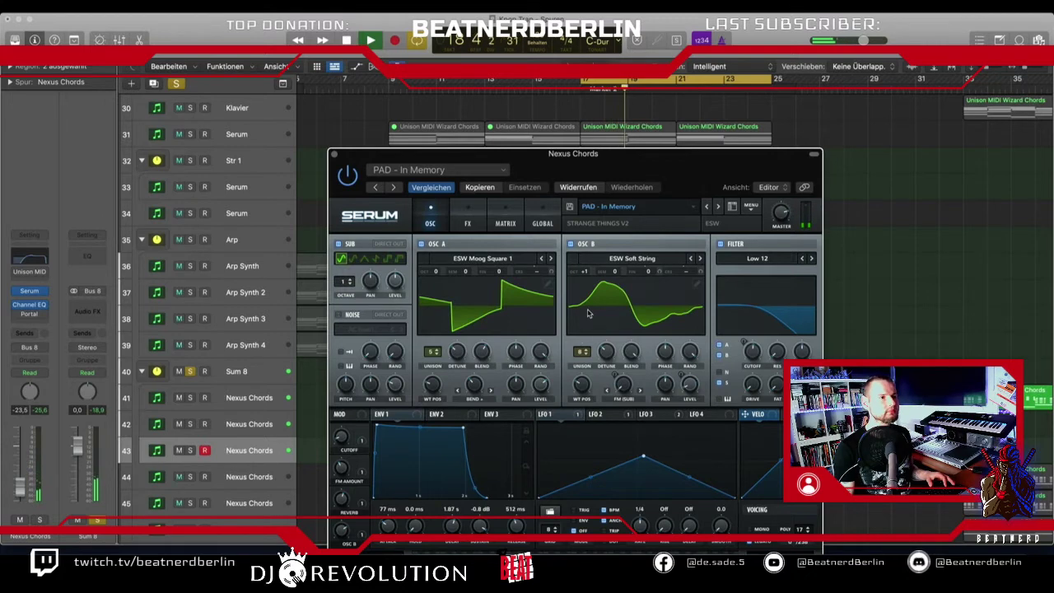
# Solo Nexus Chords track 43 in place of Sum 8 and listen to its PAD - In Memory Serum sound.
pyautogui.moveTo(395, 153); pyautogui.dragTo(783, 122)
pyautogui.press('space')
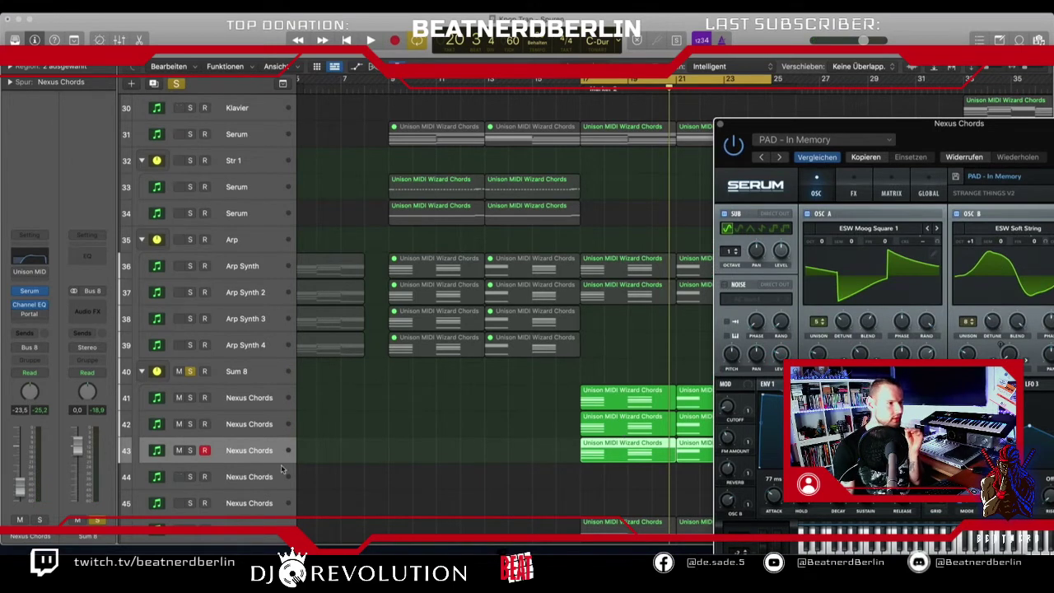
pyautogui.click(190, 371)
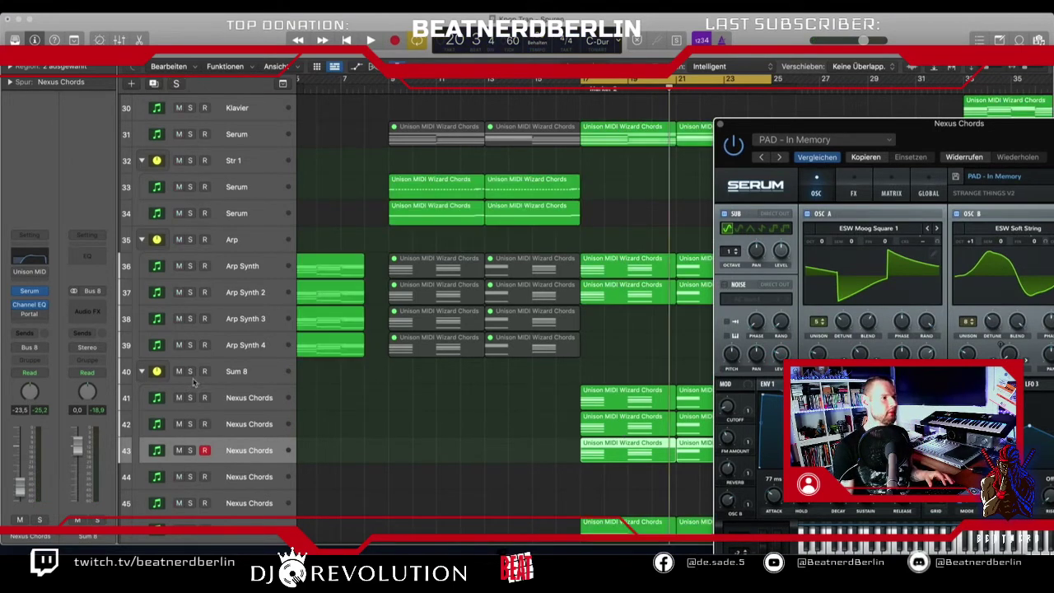
pyautogui.click(189, 451)
pyautogui.press('space')
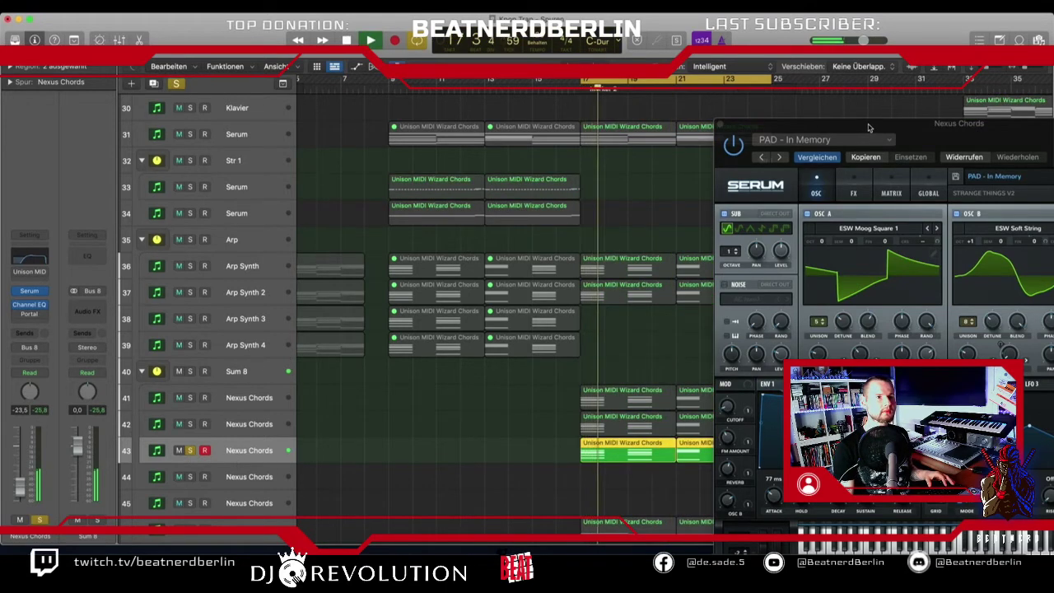
pyautogui.press('v')
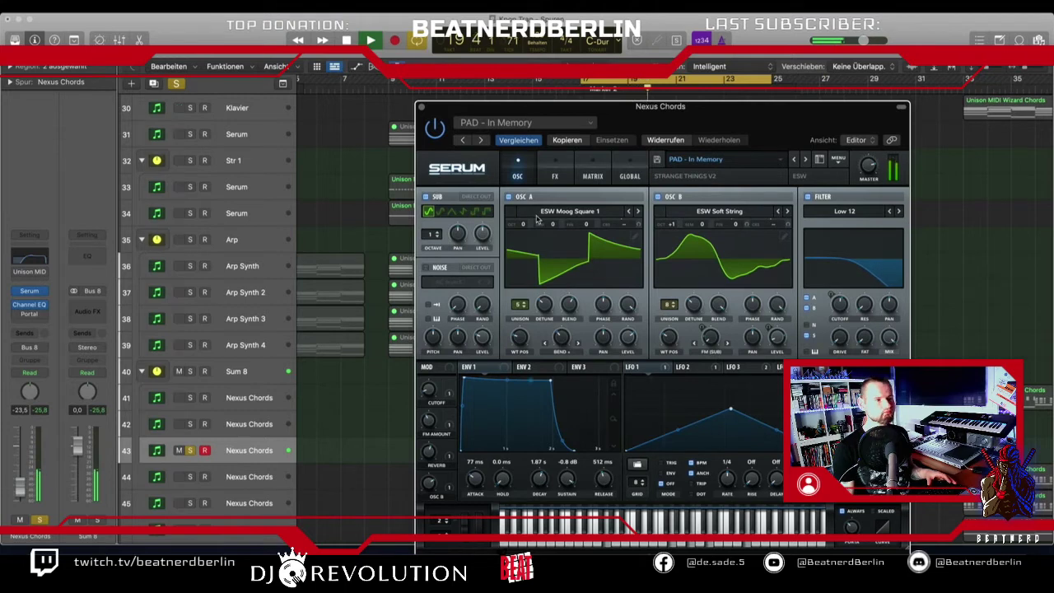
pyautogui.press('space')
# Replace the Portal effect on Nexus Chords track 43 with a stereo Space Designer reverb.
pyautogui.click(46, 316)
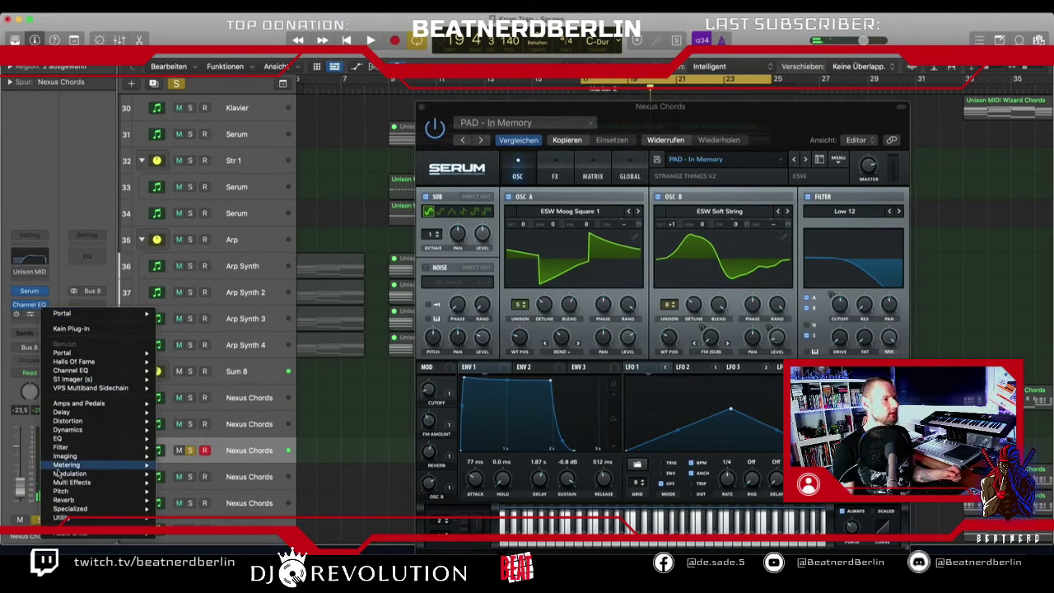
pyautogui.moveTo(82, 534)
pyautogui.moveTo(214, 518)
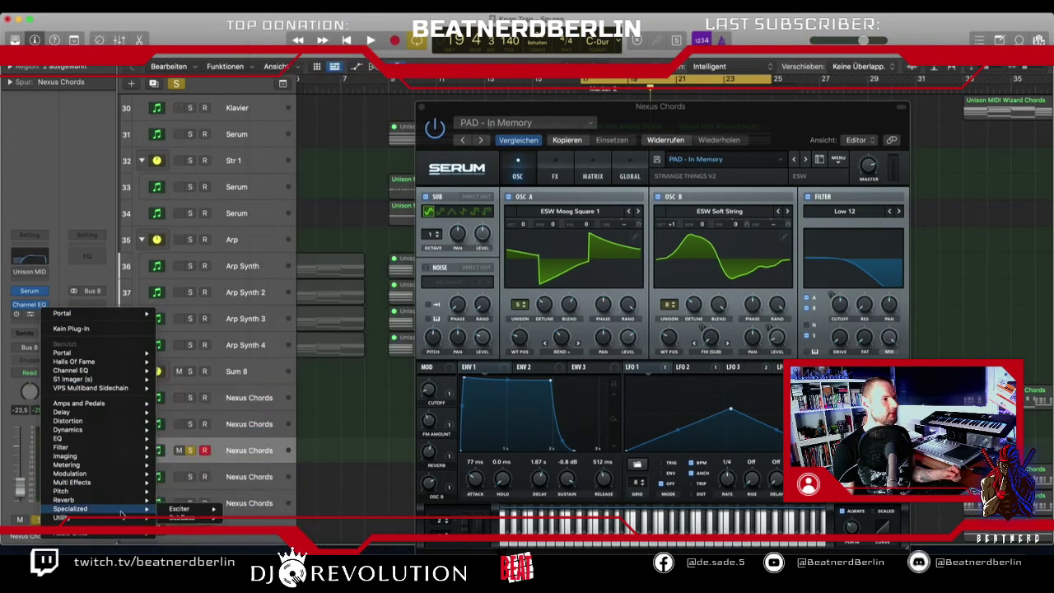
pyautogui.moveTo(124, 499)
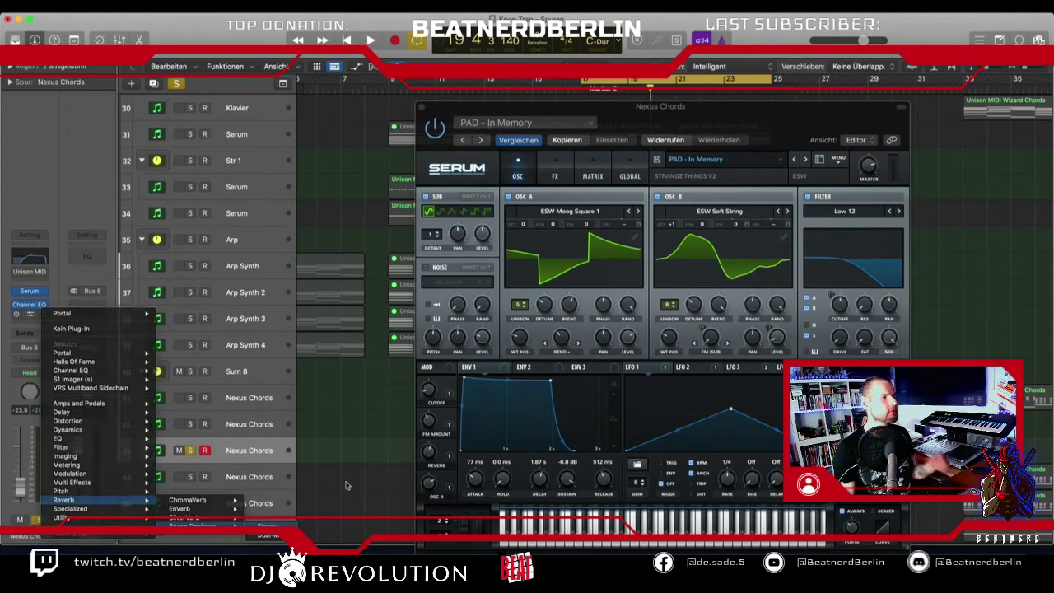
pyautogui.click(193, 526)
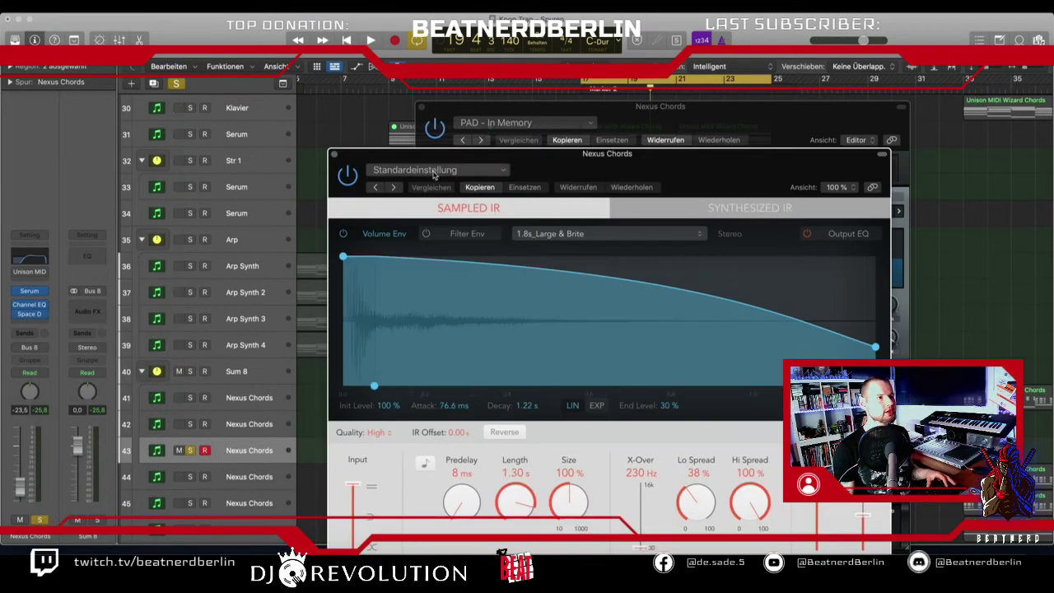
# Load the 1.4s Bright Hall preset from the medium halls in Space Designer and listen to the pad with it.
pyautogui.click(437, 171)
pyautogui.moveTo(488, 407)
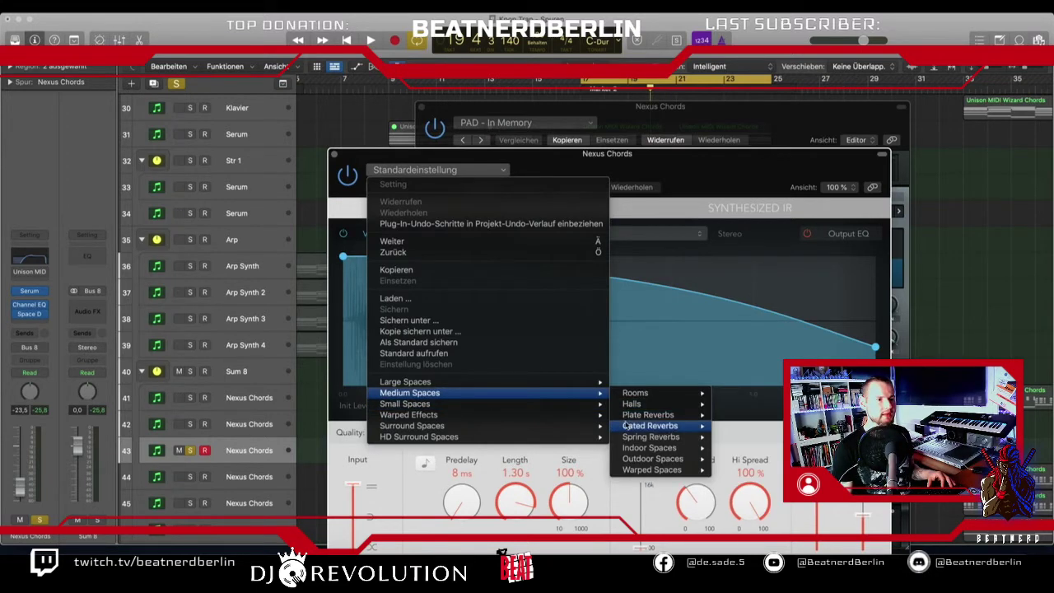
pyautogui.moveTo(632, 418)
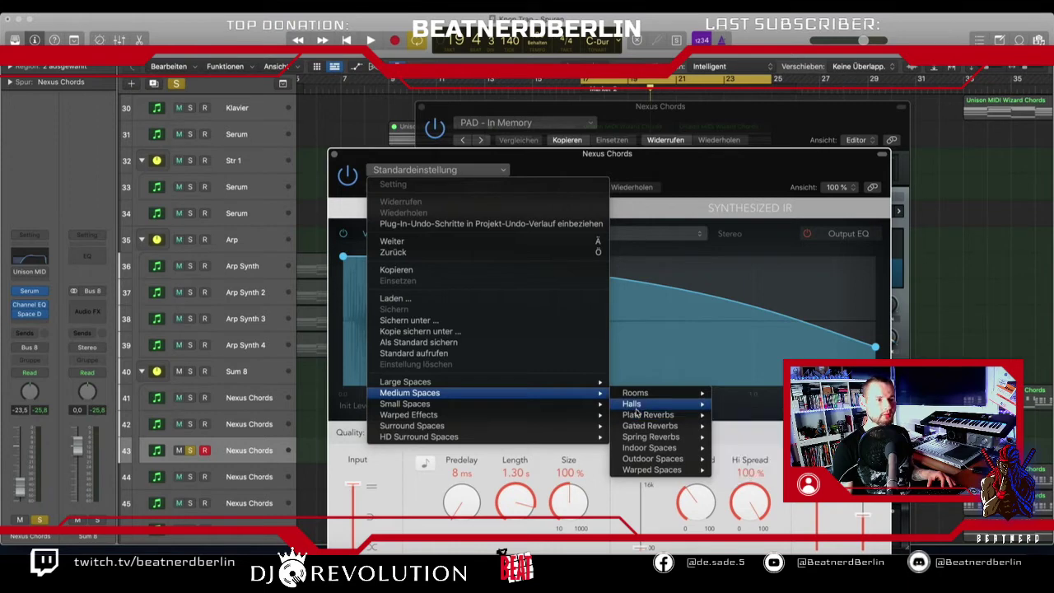
pyautogui.moveTo(703, 407)
pyautogui.click(751, 415)
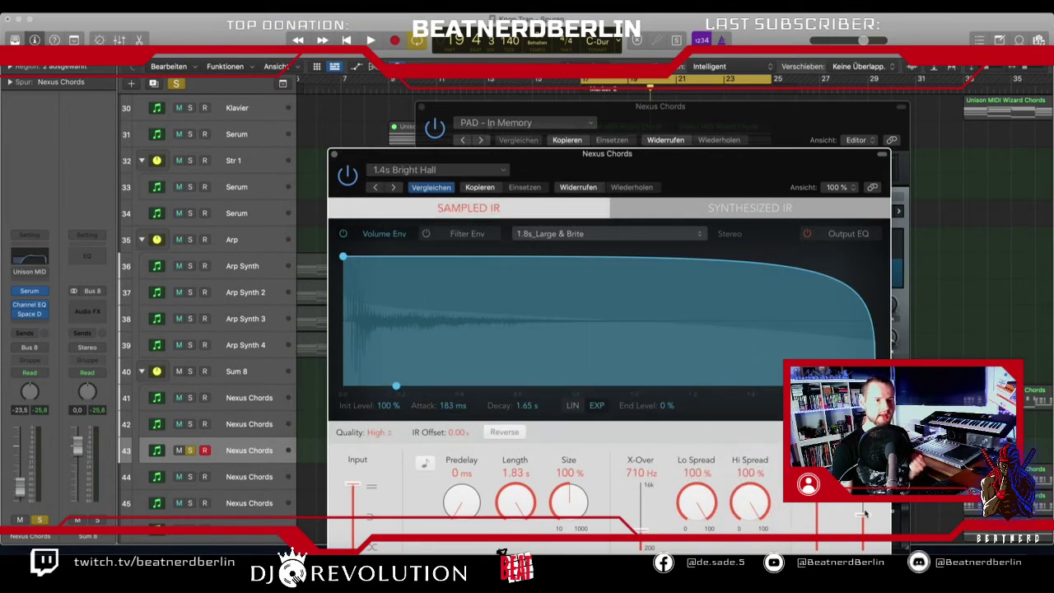
pyautogui.press('space')
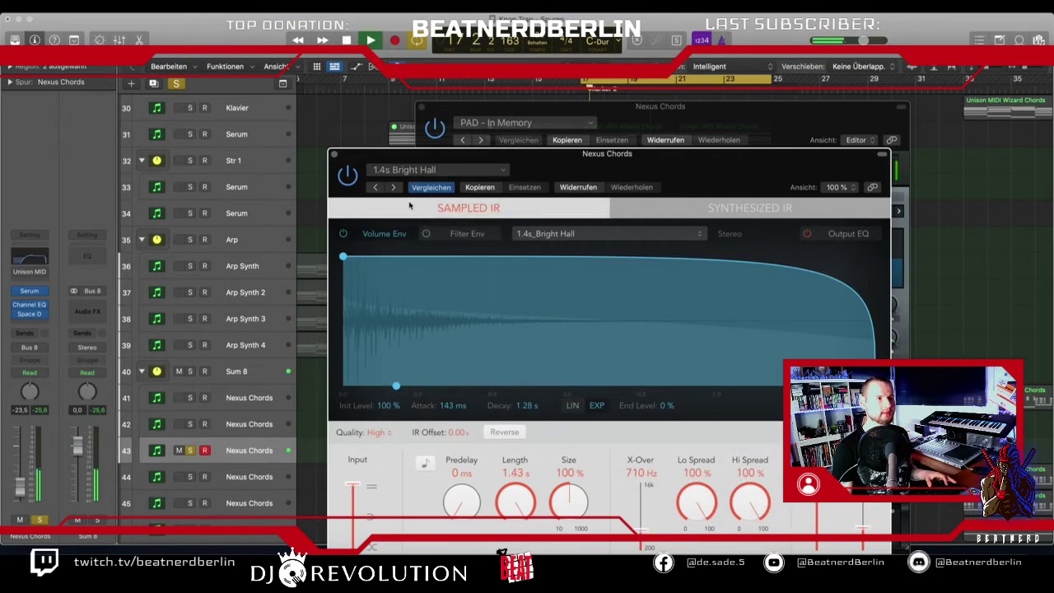
pyautogui.click(334, 154)
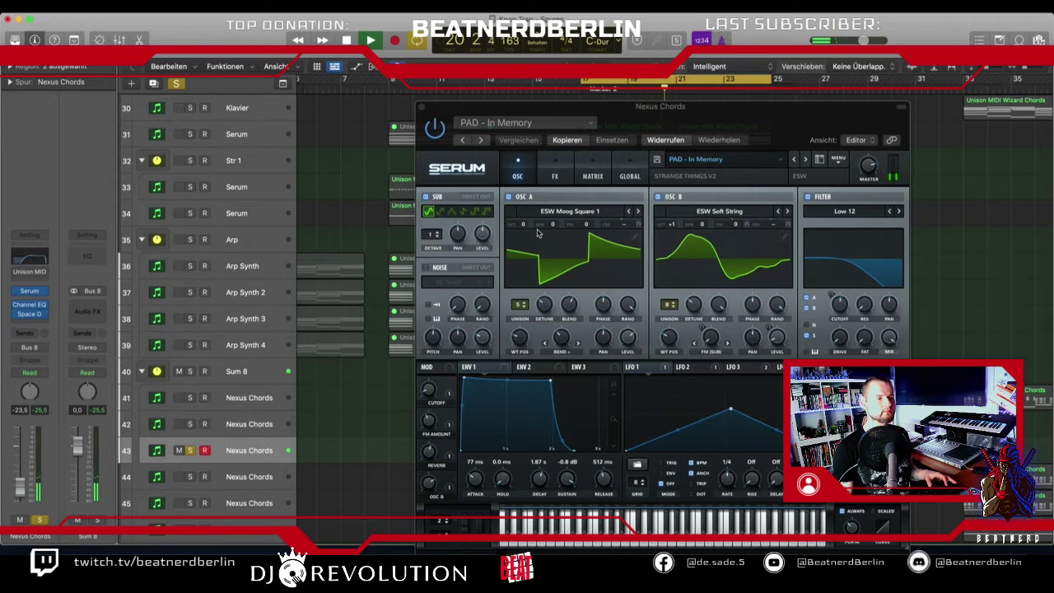
pyautogui.press('space')
# Add FabFilter Timeless 3 after Space Designer on Nexus Chords track 43.
pyautogui.click(30, 323)
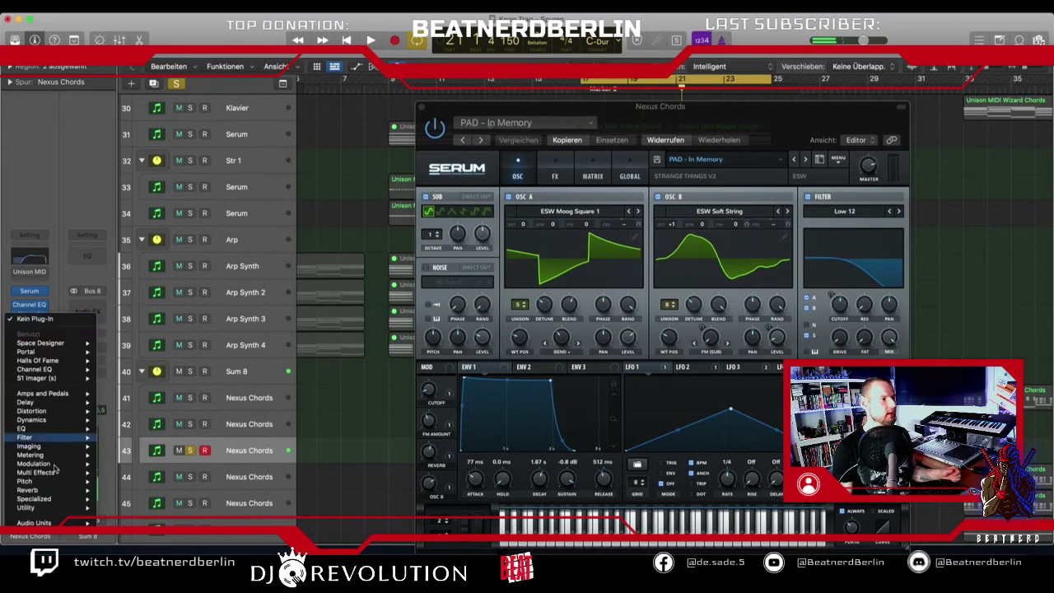
pyautogui.moveTo(53, 522)
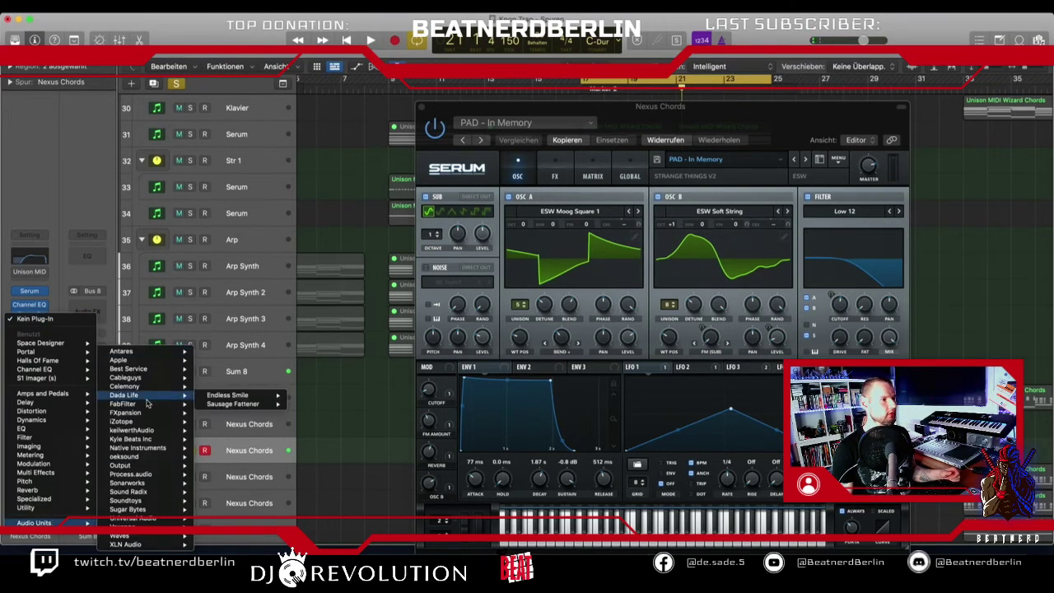
pyautogui.moveTo(148, 405)
pyautogui.moveTo(233, 431)
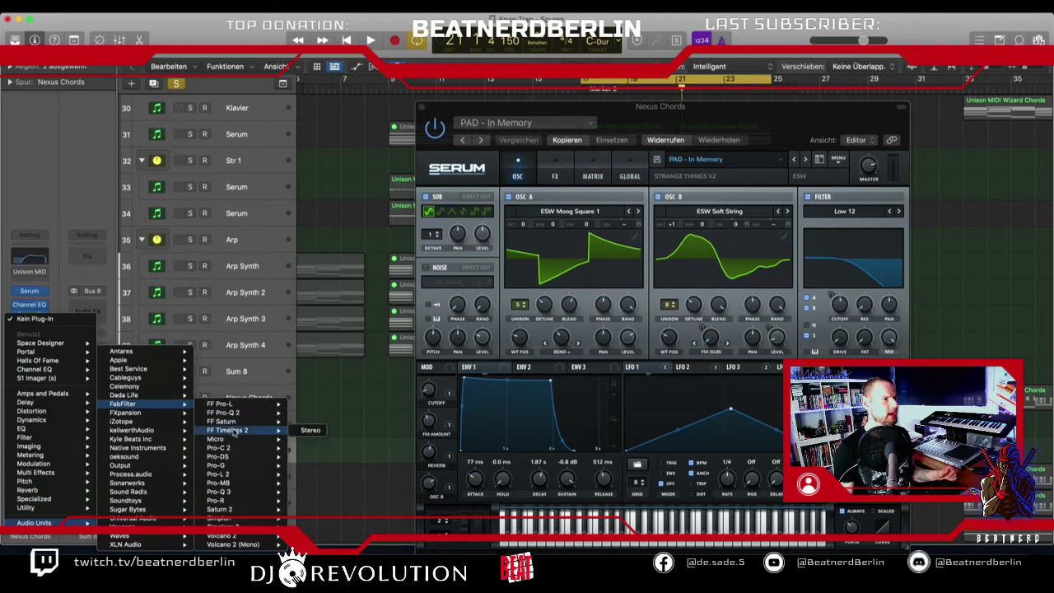
pyautogui.moveTo(231, 527)
pyautogui.click(310, 526)
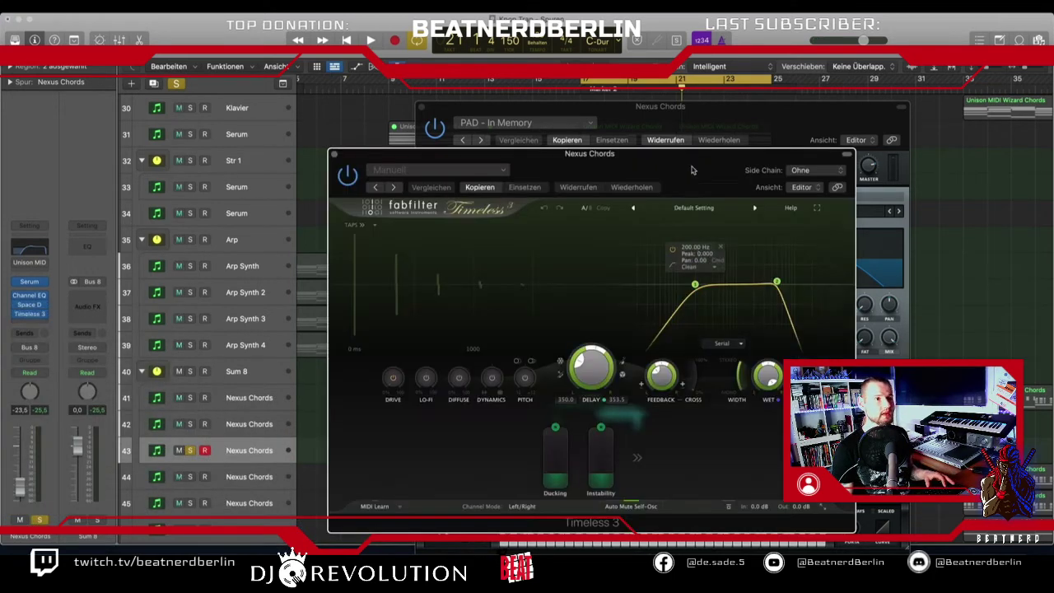
# Load the Basic - MultiTap Delay bM preset in Timeless 3, listen to it, and close the plug-in windows.
pyautogui.moveTo(690, 153); pyautogui.dragTo(595, 137)
pyautogui.click(657, 193)
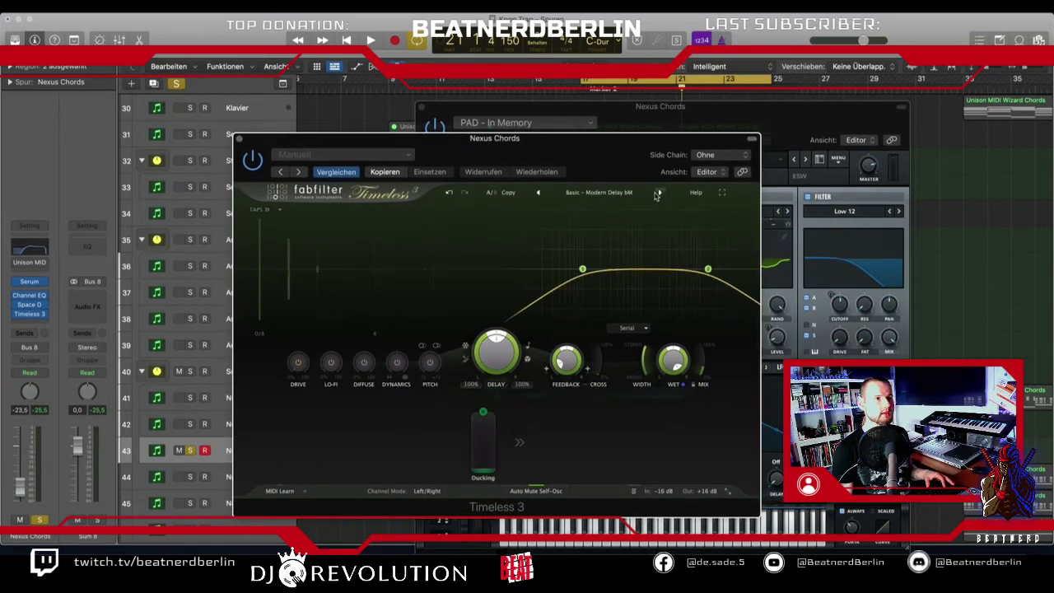
pyautogui.press('space')
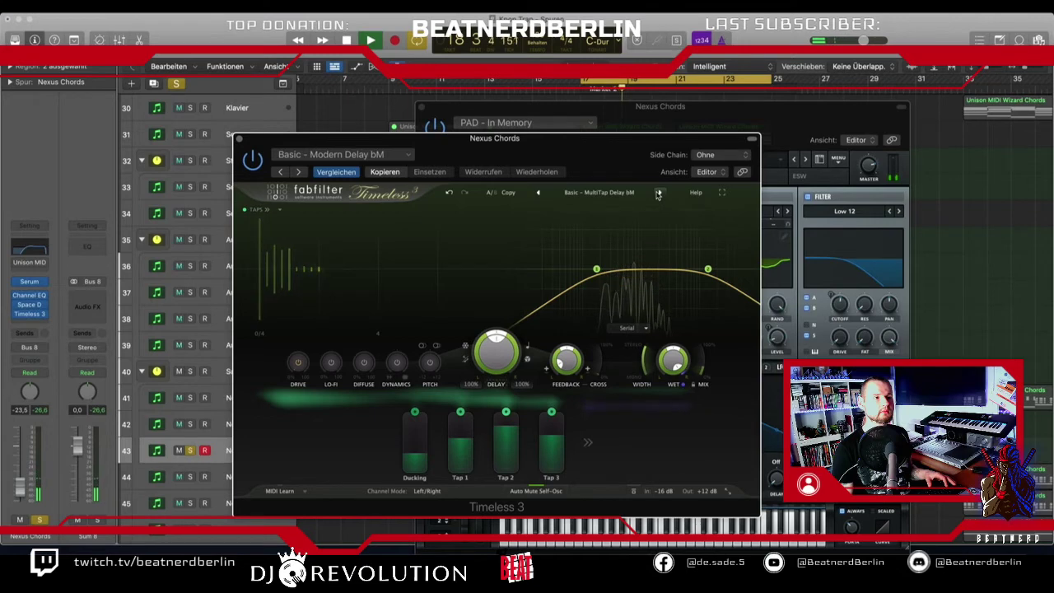
pyautogui.press('space')
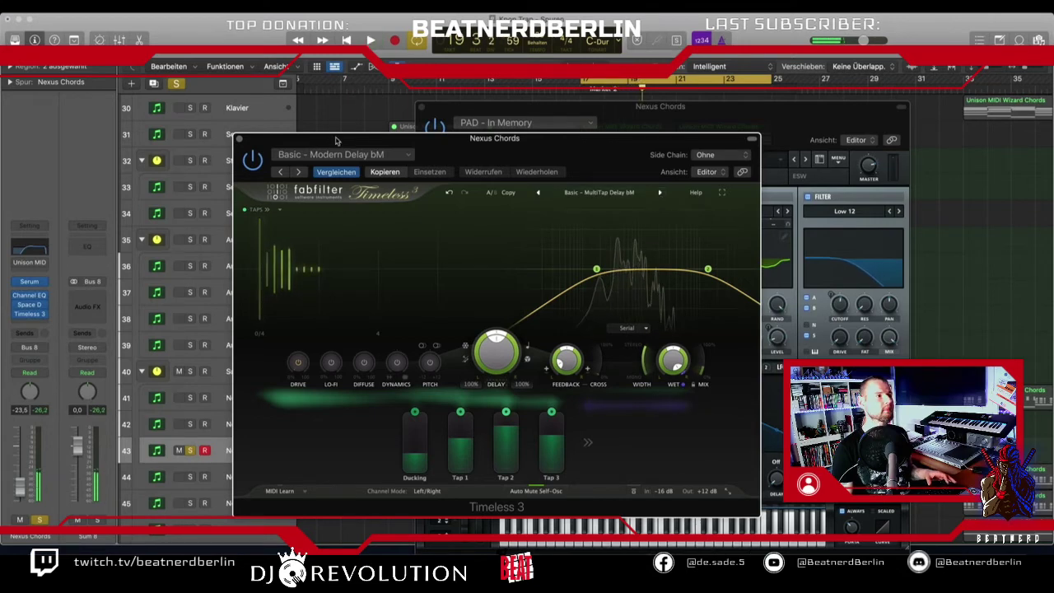
pyautogui.click(241, 139)
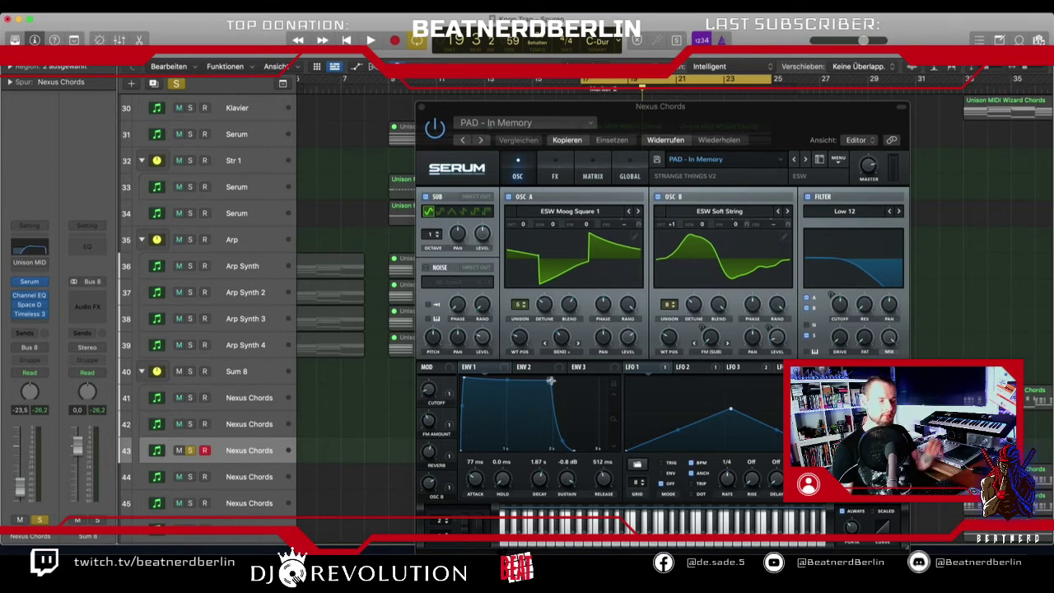
pyautogui.click(421, 108)
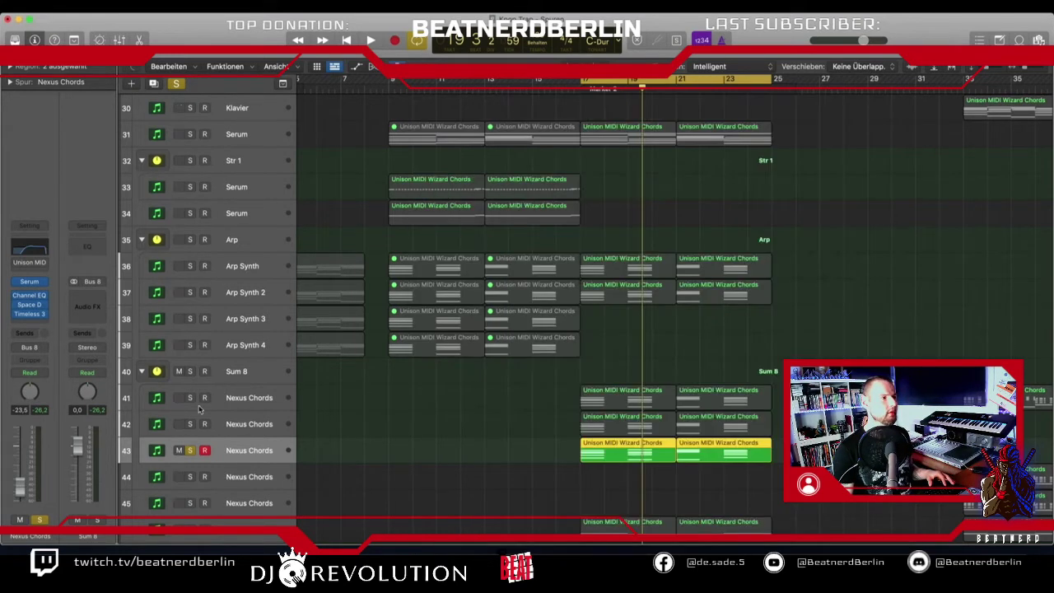
# Unsolo Nexus Chords track 43, solo Sum 8 and the Drums stack, and play them together.
pyautogui.click(190, 450)
pyautogui.click(190, 372)
pyautogui.scroll(10, 682, 307)
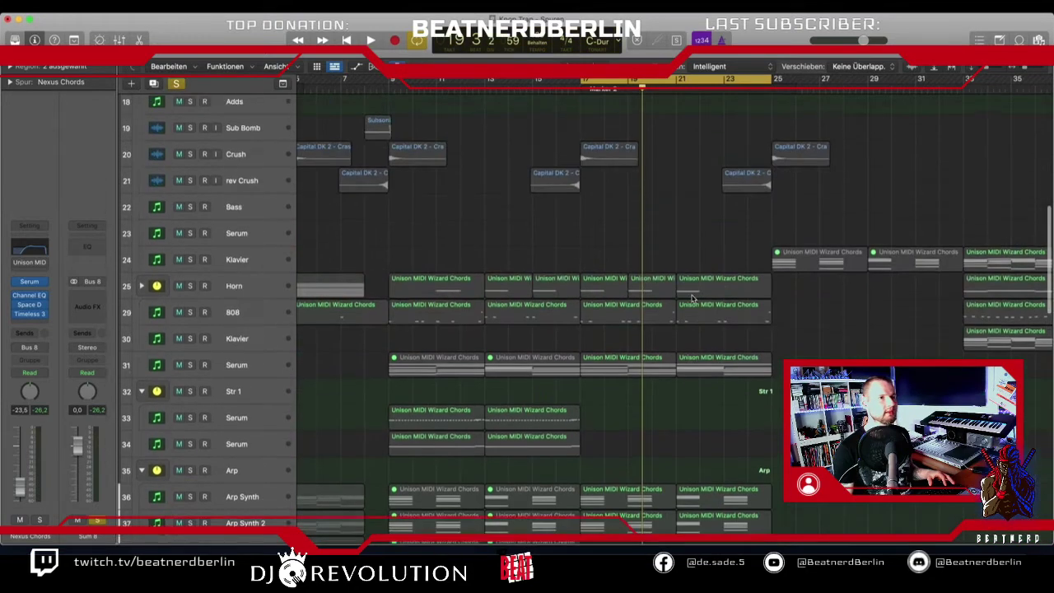
pyautogui.scroll(3, 682, 307)
pyautogui.click(190, 134)
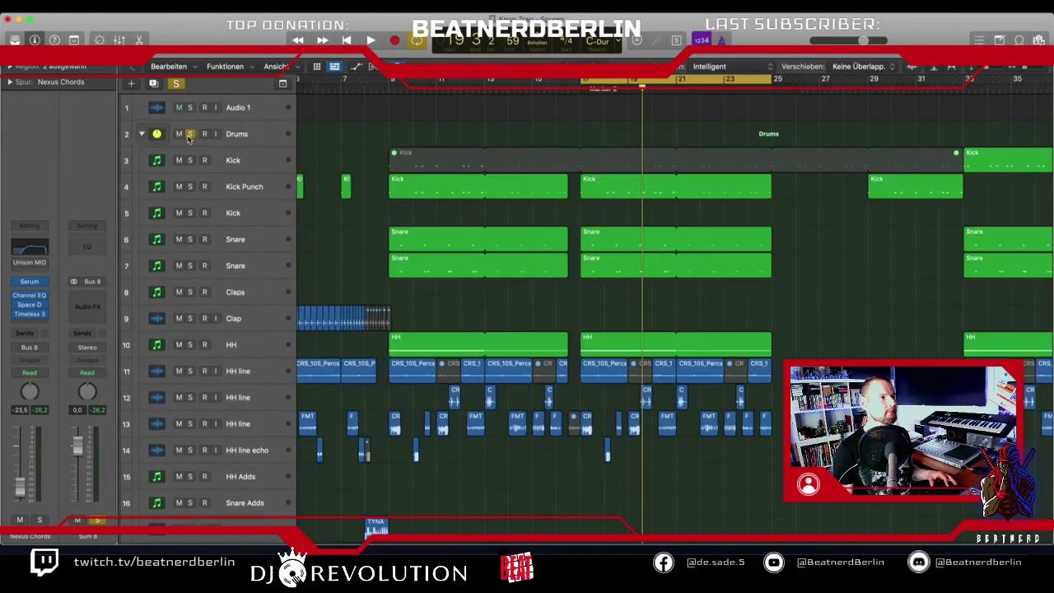
pyautogui.press('space')
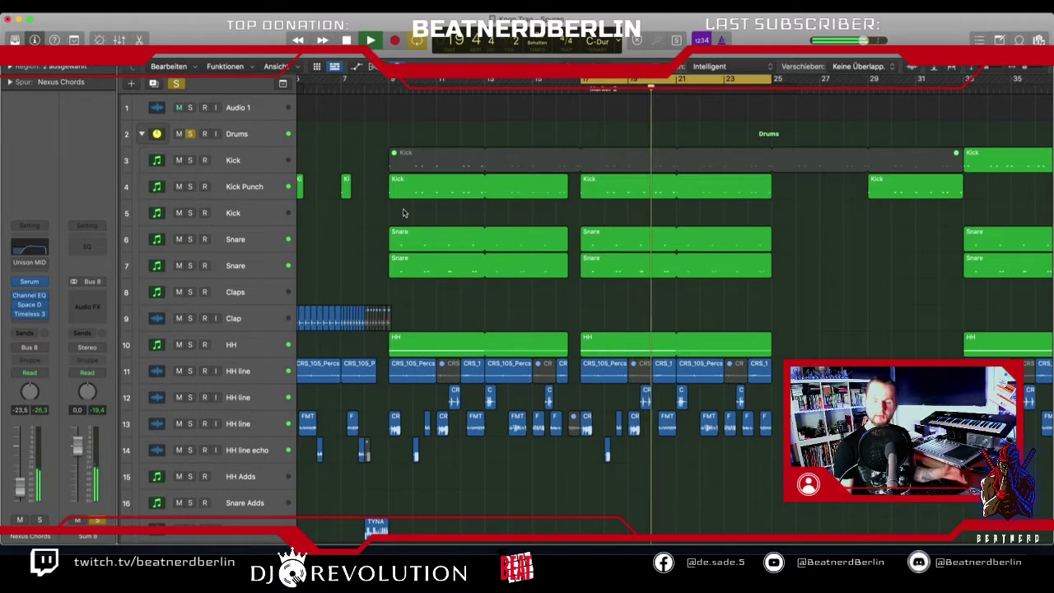
# Solo the Vocal stack alongside the drums and chords, and lower its volume to -7.0 dB during playback.
pyautogui.scroll(-10, 570, 266)
pyautogui.scroll(-15, 568, 266)
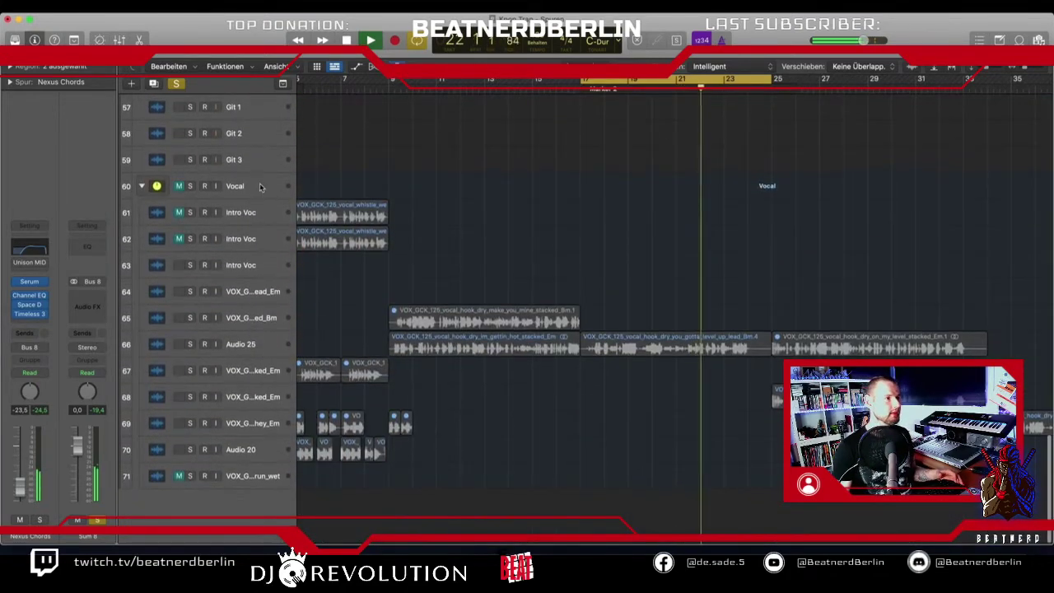
pyautogui.click(255, 185)
pyautogui.moveTo(17, 444); pyautogui.dragTo(17, 471)
pyautogui.click(189, 186)
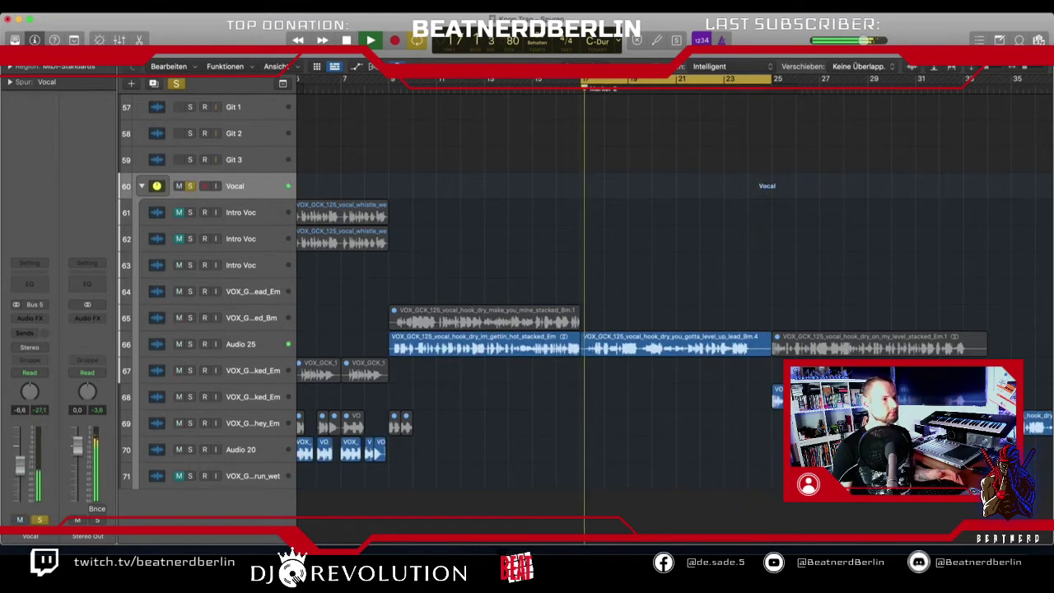
pyautogui.moveTo(19, 480); pyautogui.dragTo(18, 475)
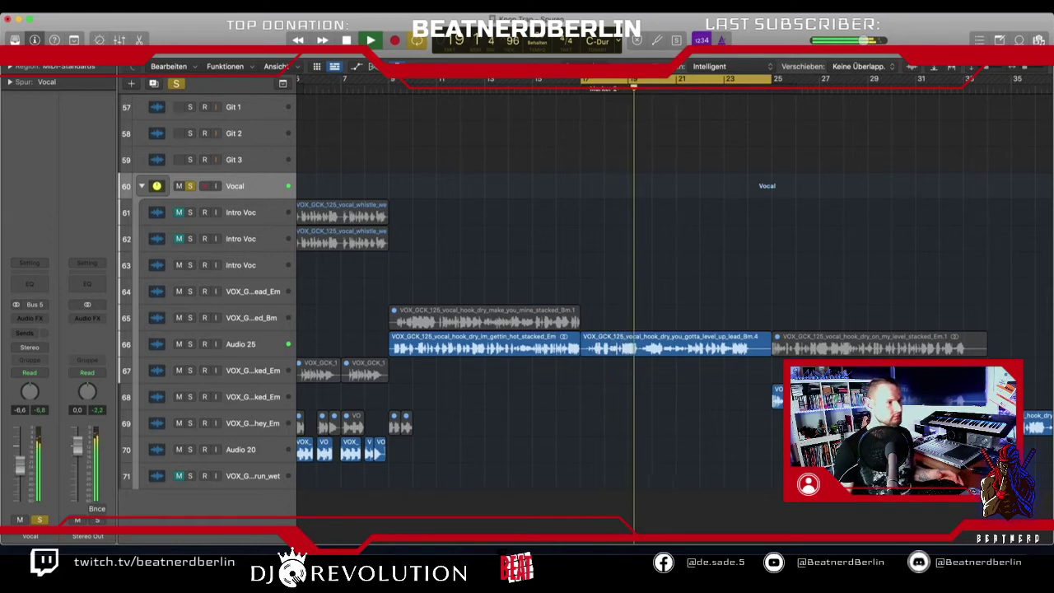
pyautogui.moveTo(23, 466); pyautogui.dragTo(24, 471)
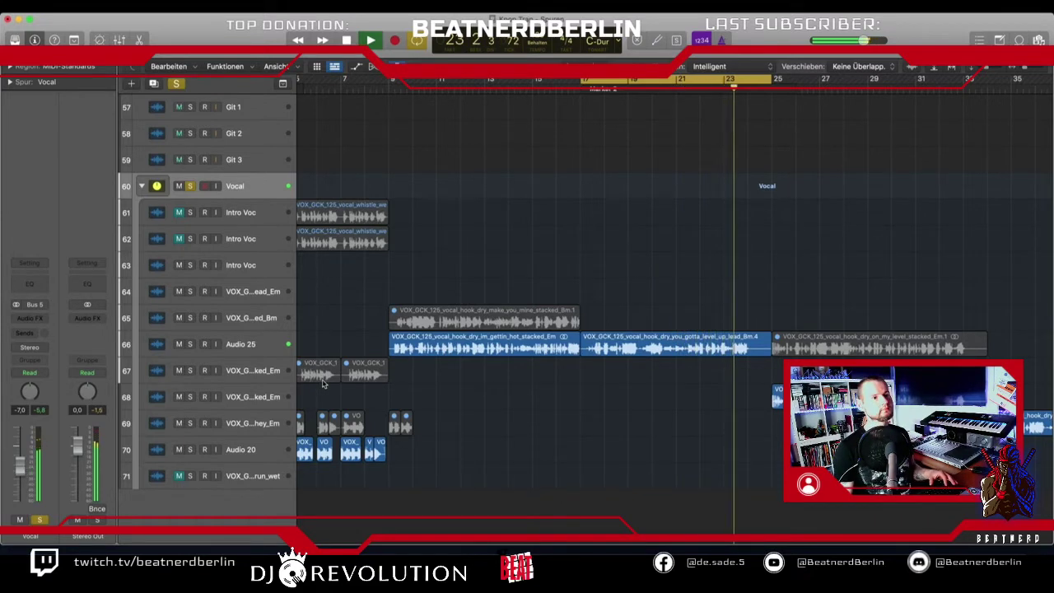
pyautogui.press('space')
# Add Nexus Bass track 46 to the soloed tracks, play the section, and select that bass track.
pyautogui.scroll(5, 655, 392)
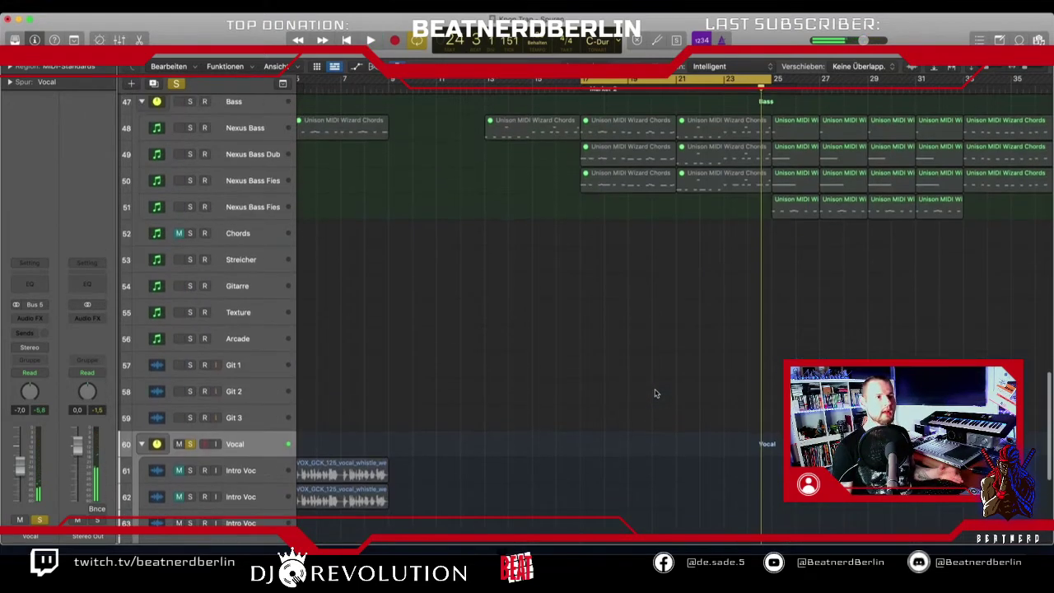
pyautogui.scroll(3, 656, 393)
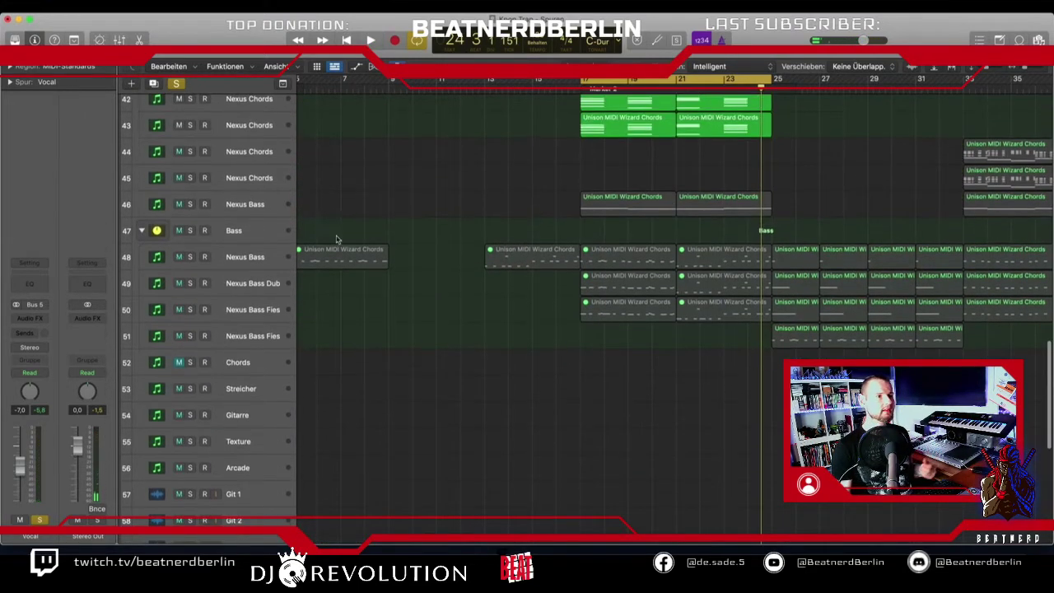
pyautogui.scroll(-2, 346, 240)
pyautogui.scroll(5, 354, 245)
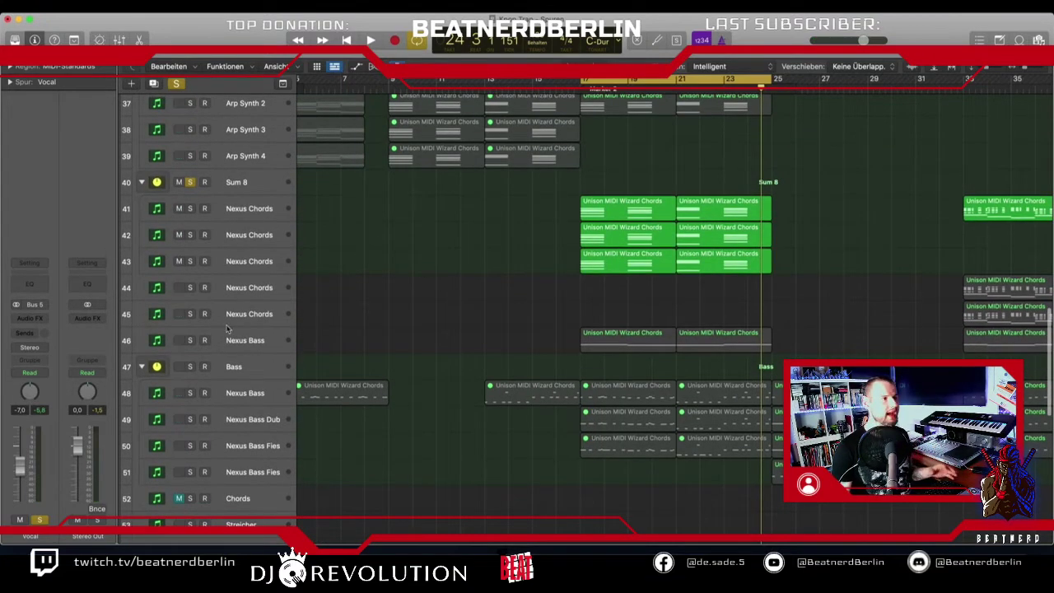
pyautogui.click(190, 340)
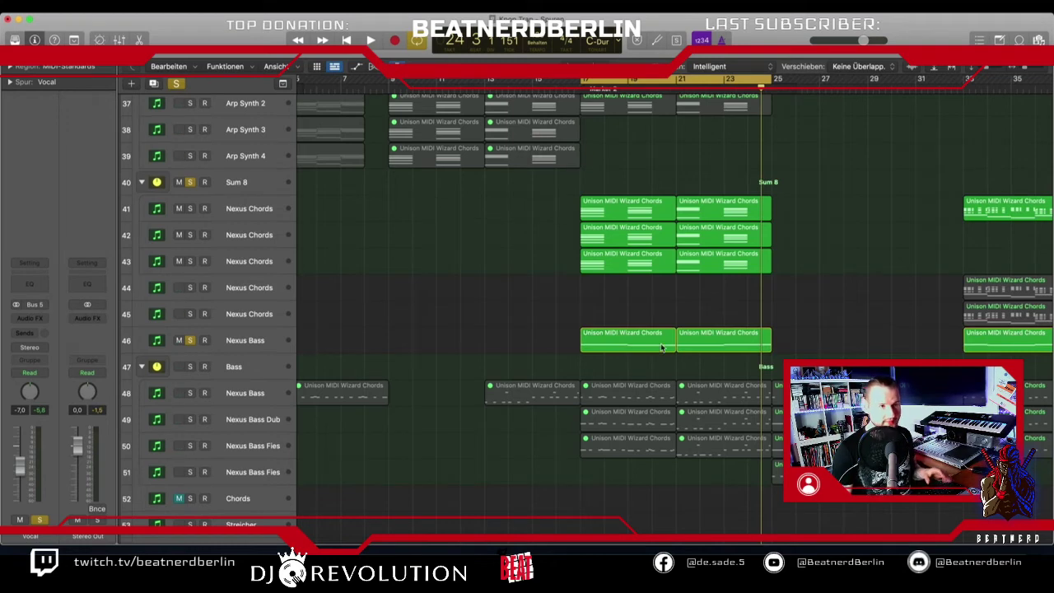
pyautogui.press('space')
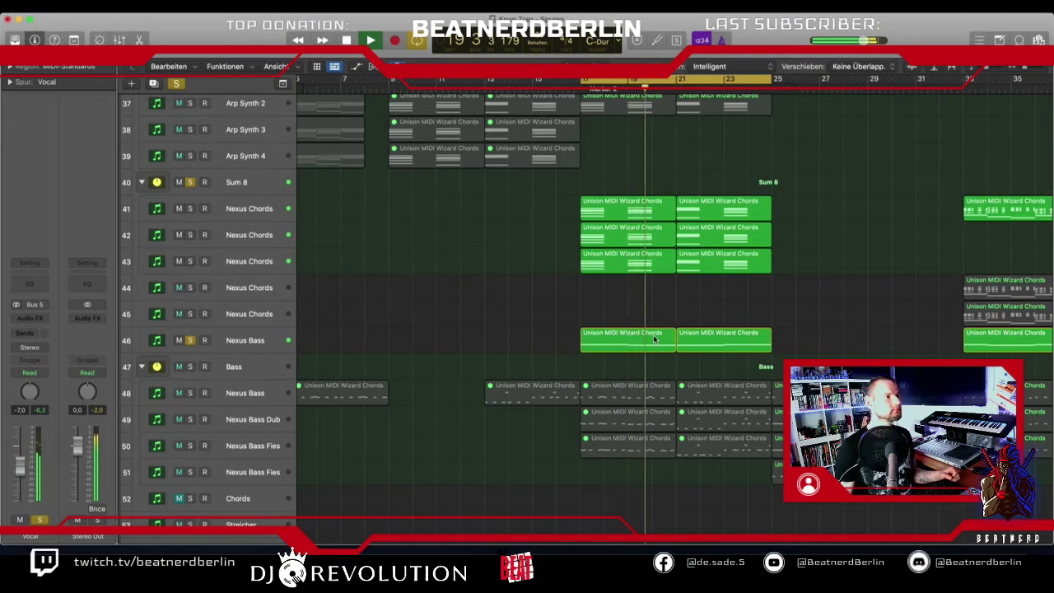
pyautogui.click(269, 346)
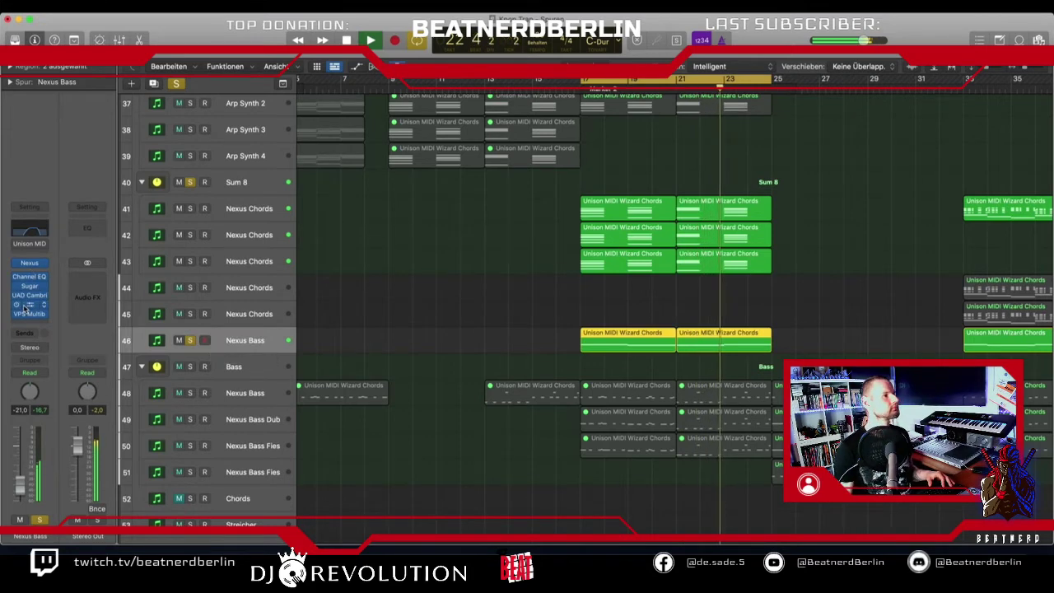
# Stop playback and insert the Best Service Halls Of Fame reverb in stereo on Nexus Bass track 46, before VPS Multiband Sidechain.
pyautogui.press('space')
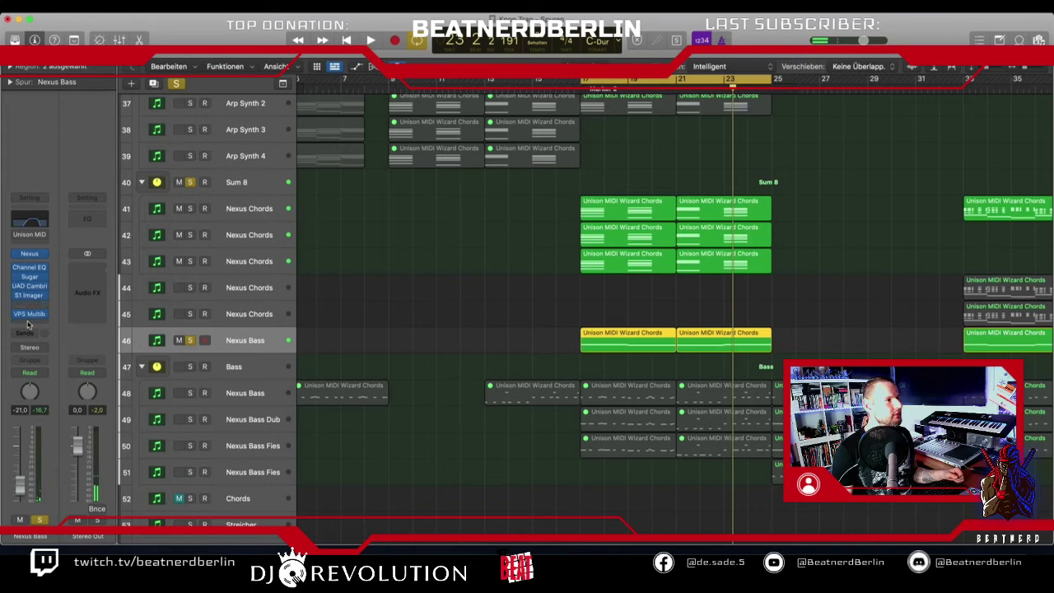
pyautogui.click(27, 323)
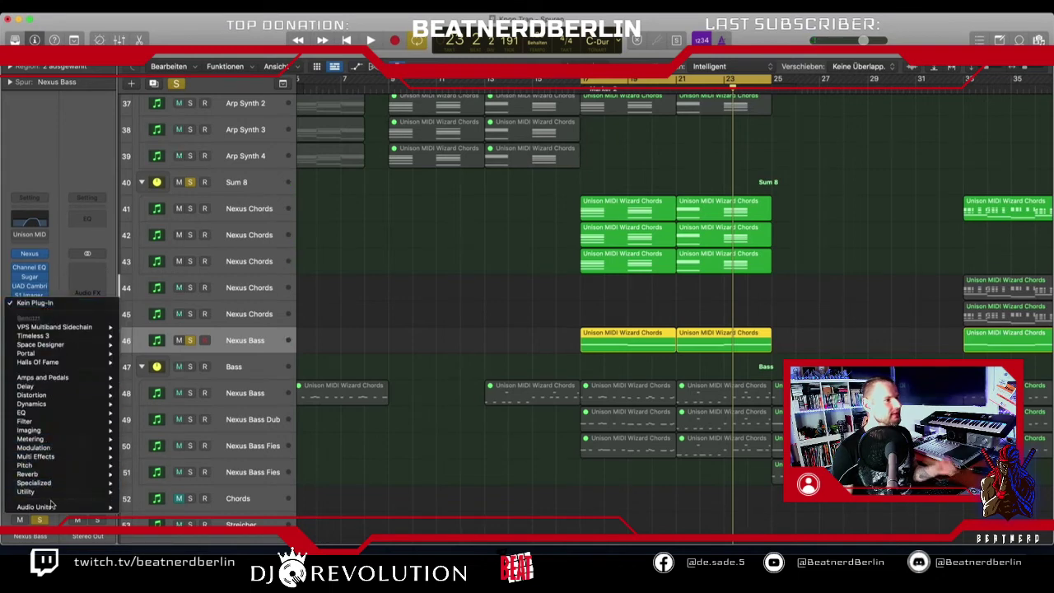
pyautogui.moveTo(54, 507)
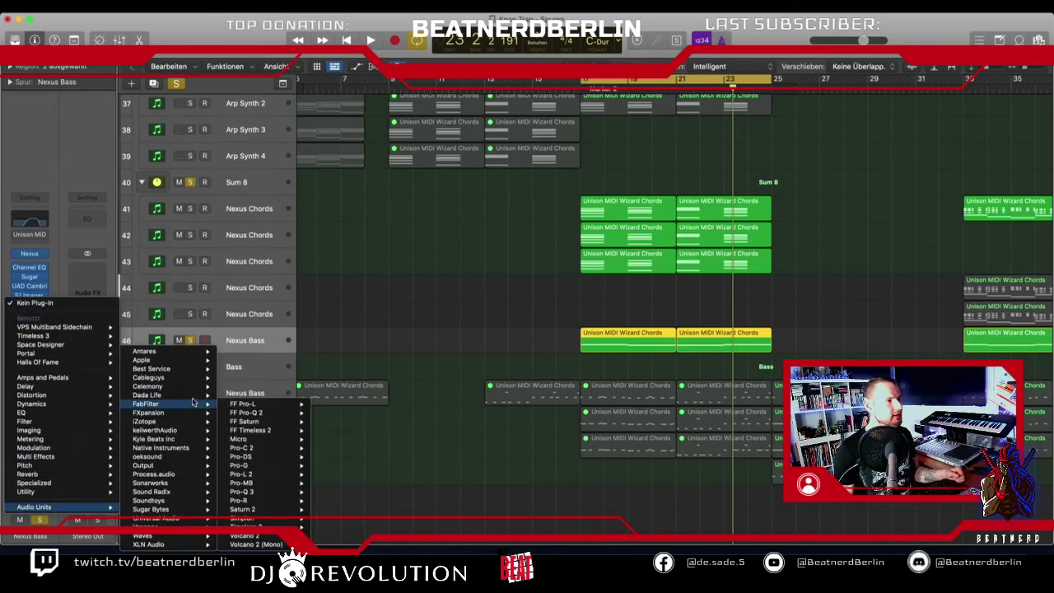
pyautogui.moveTo(187, 376)
pyautogui.moveTo(288, 370)
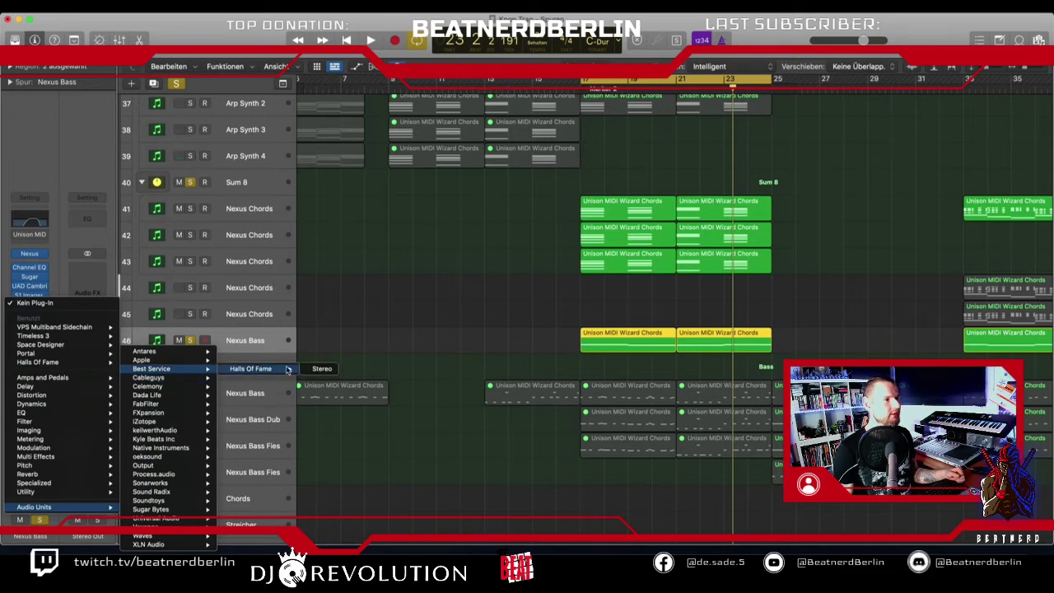
pyautogui.click(319, 369)
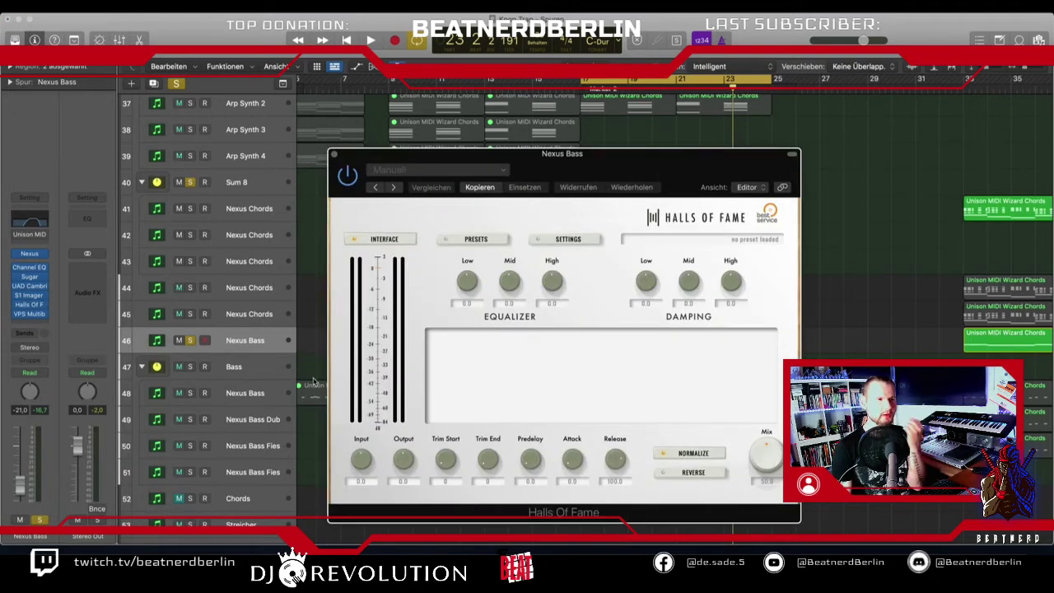
# Load the true stereo BRIC M17 Large Chamber preset in Halls Of Fame and lower the reverb's mix.
pyautogui.click(457, 239)
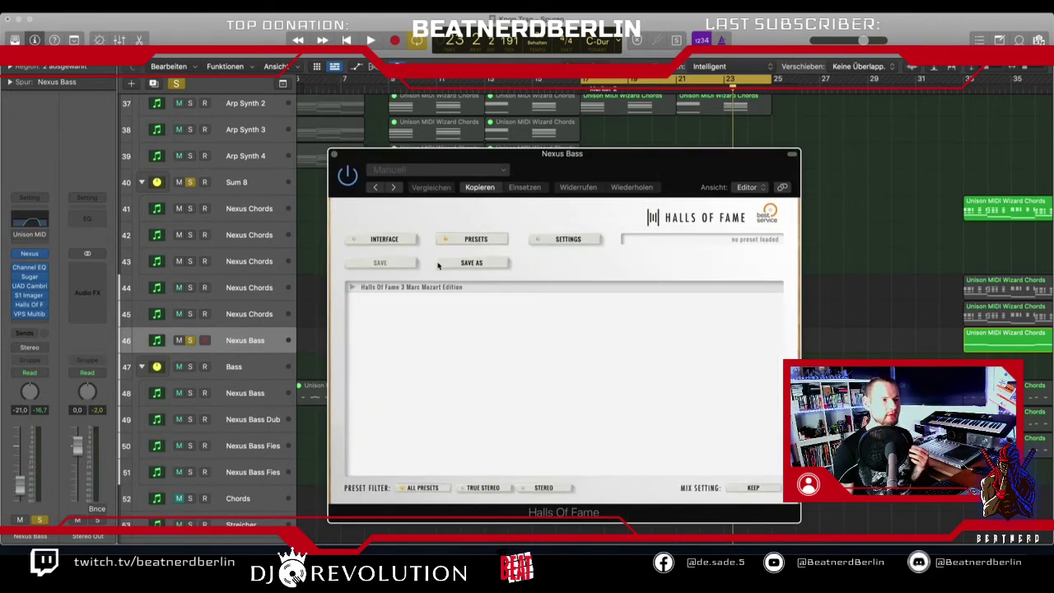
pyautogui.click(354, 287)
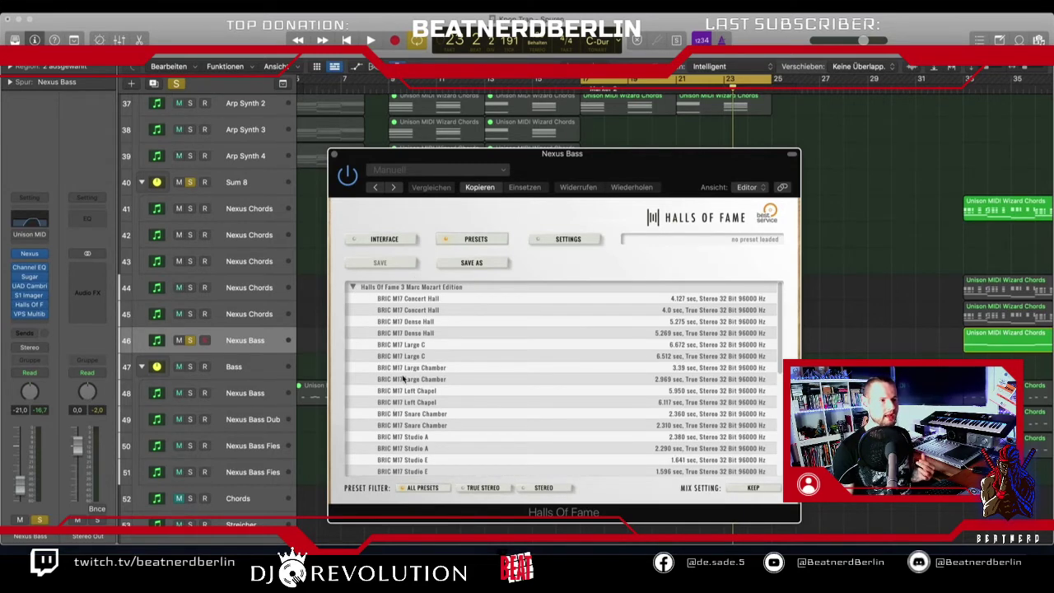
pyautogui.click(403, 378)
pyautogui.click(387, 238)
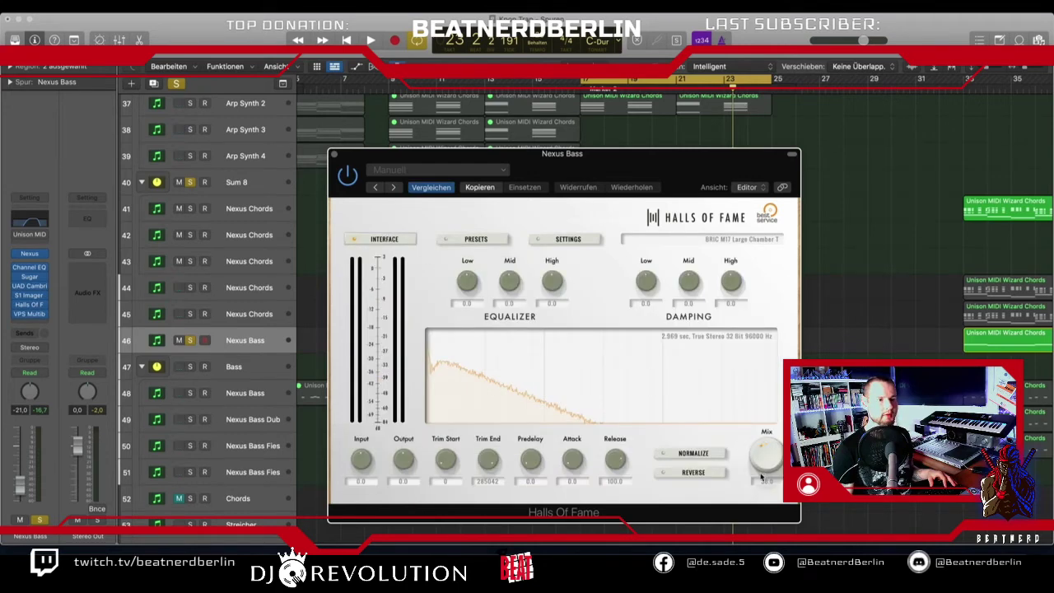
# Play the section, set Nexus Bass track 46's volume to -17.0 dB, and close the reverb plug-in window.
pyautogui.press('space')
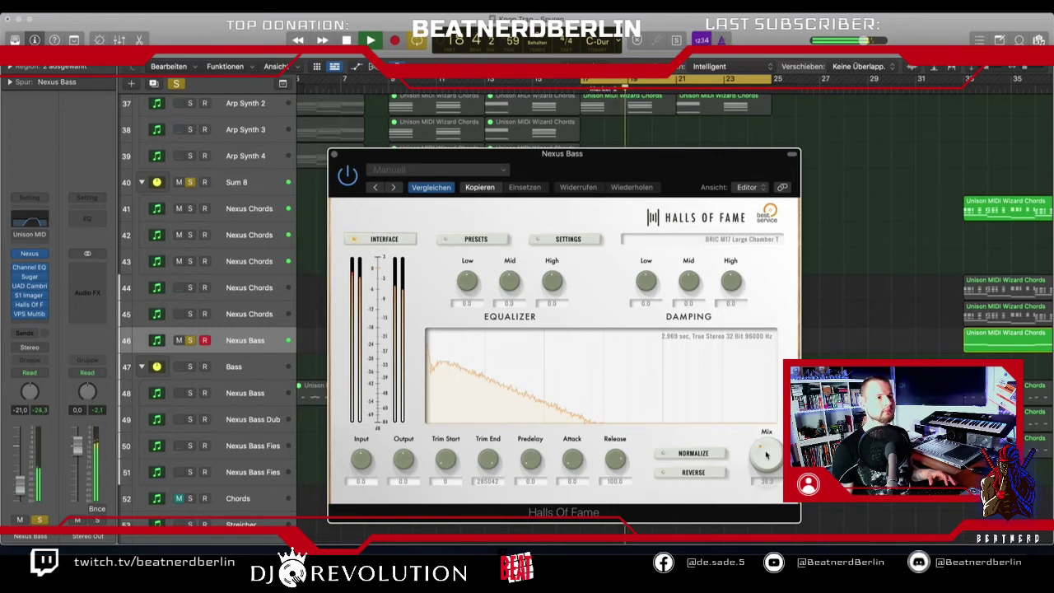
pyautogui.click(26, 480)
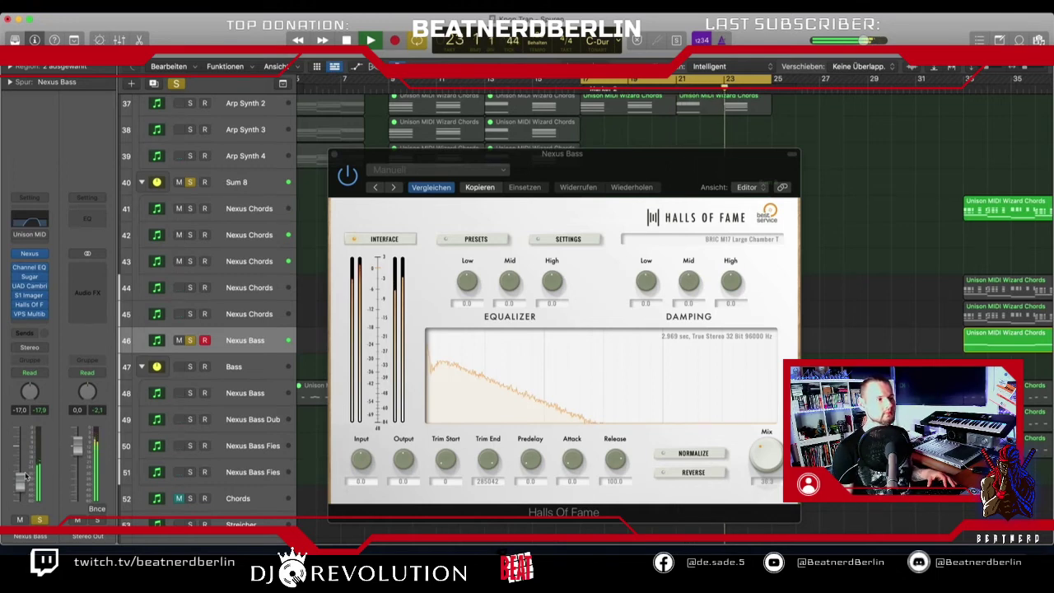
pyautogui.click(333, 156)
# Unsolo the Vocal stack, listen to the remaining soloed tracks, stop playback, and clear all solos.
pyautogui.scroll(-10, 192, 196)
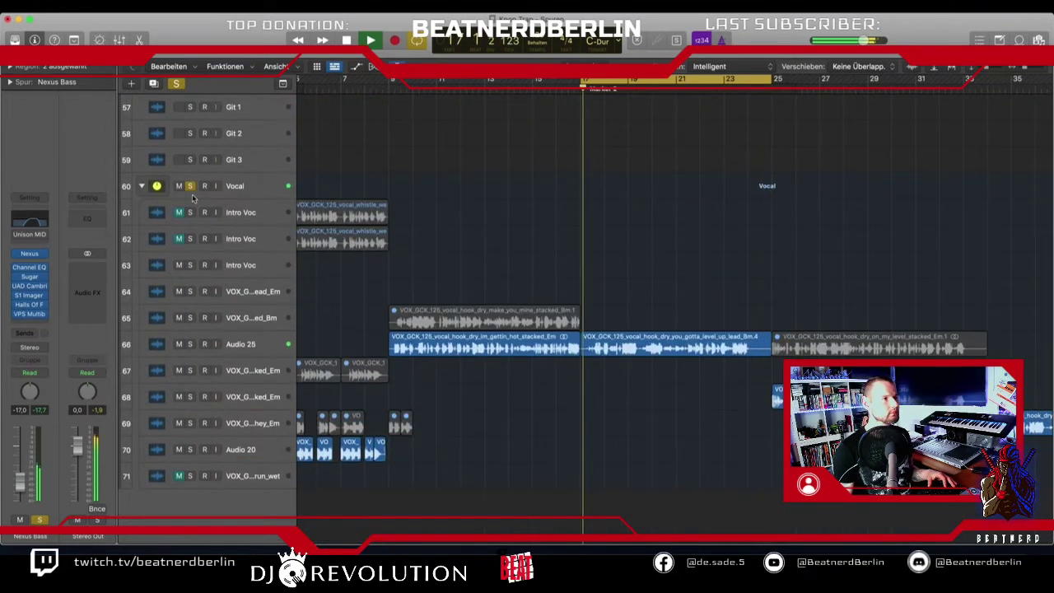
pyautogui.click(190, 188)
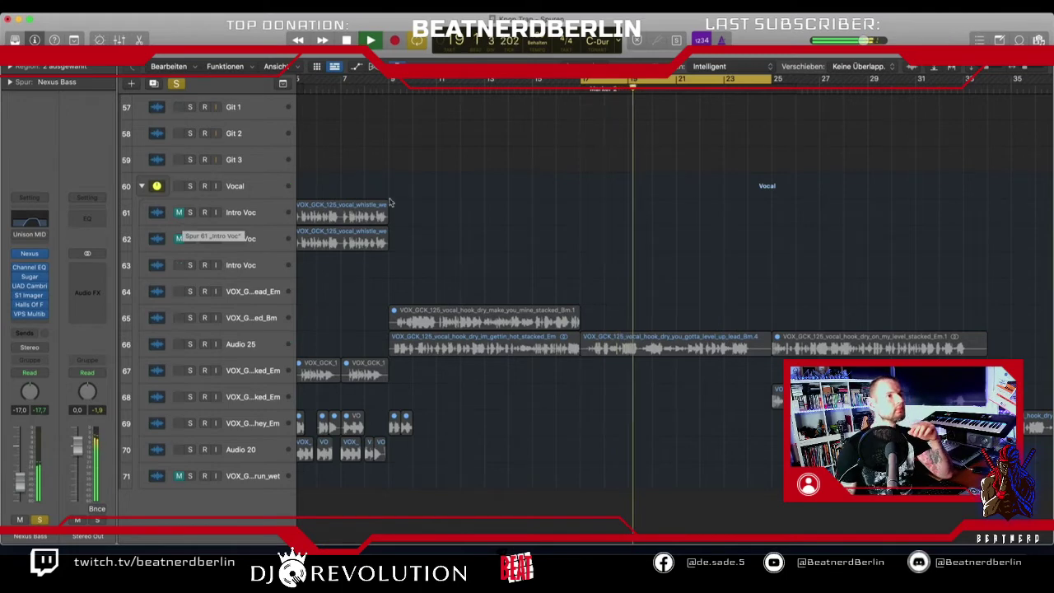
pyautogui.scroll(8, 456, 258)
pyautogui.scroll(4, 457, 258)
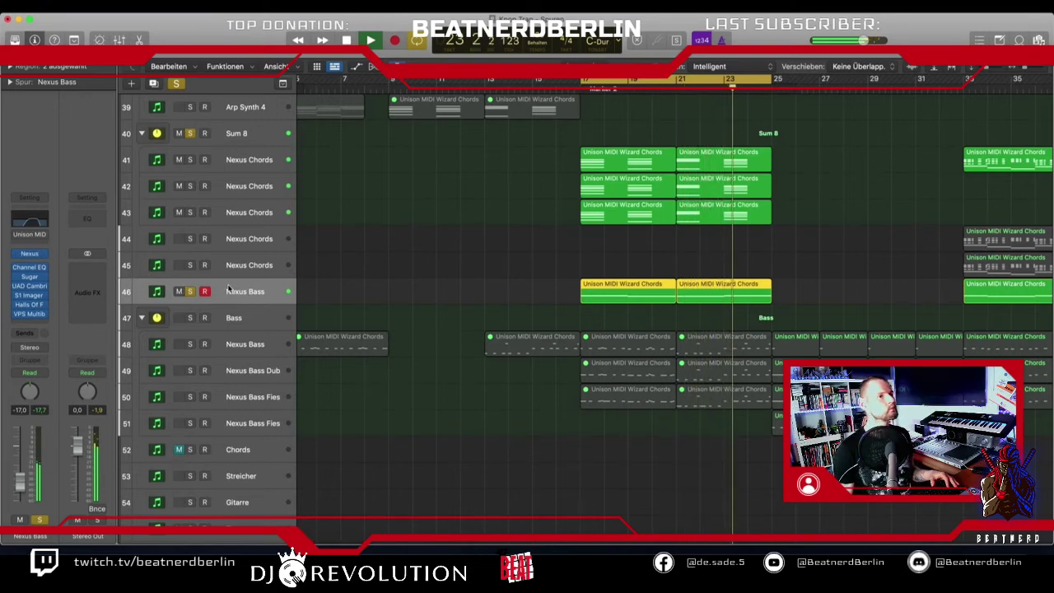
pyautogui.press('space')
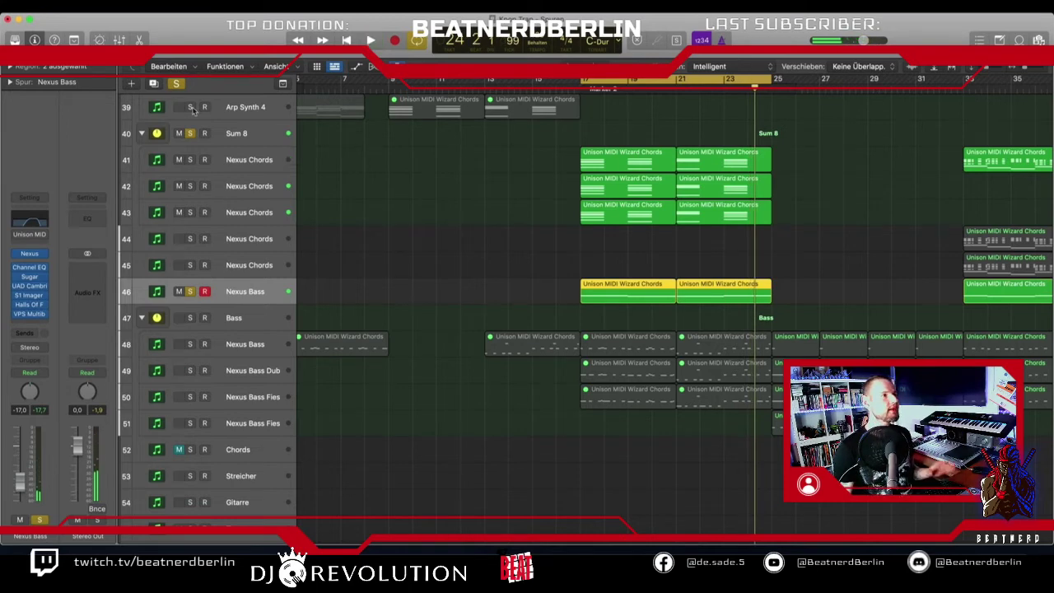
pyautogui.click(175, 83)
# Turn off the cycle range and play the full arrangement from the beginning.
pyautogui.scroll(5, 659, 200)
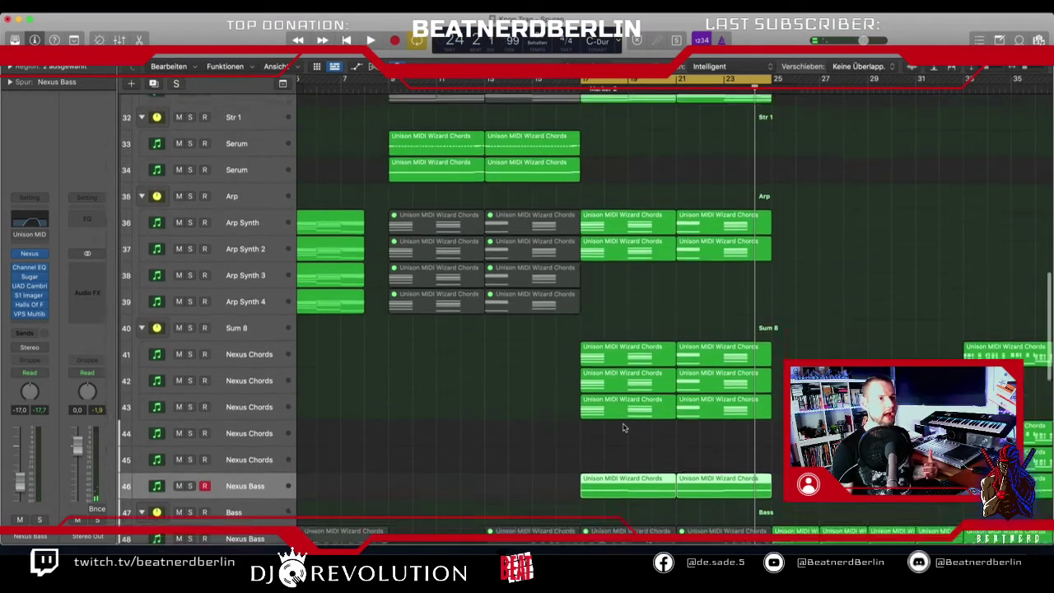
pyautogui.click(521, 82)
pyautogui.click(486, 82)
pyautogui.scroll(2, 497, 184)
pyautogui.scroll(-10, 496, 184)
pyautogui.hscroll(-5, 494, 183)
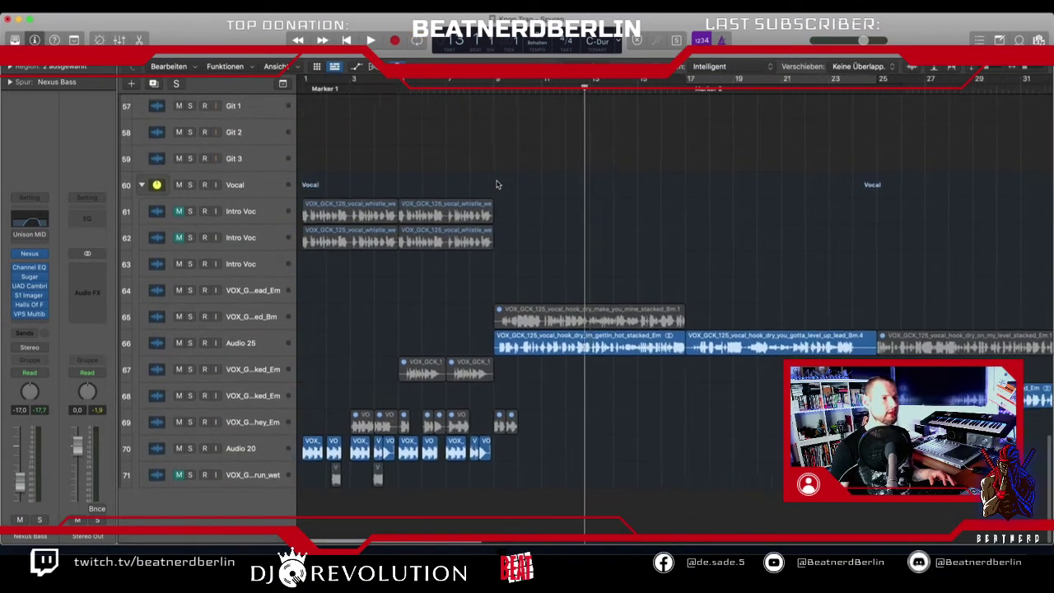
pyautogui.press('Return')
pyautogui.press('space')
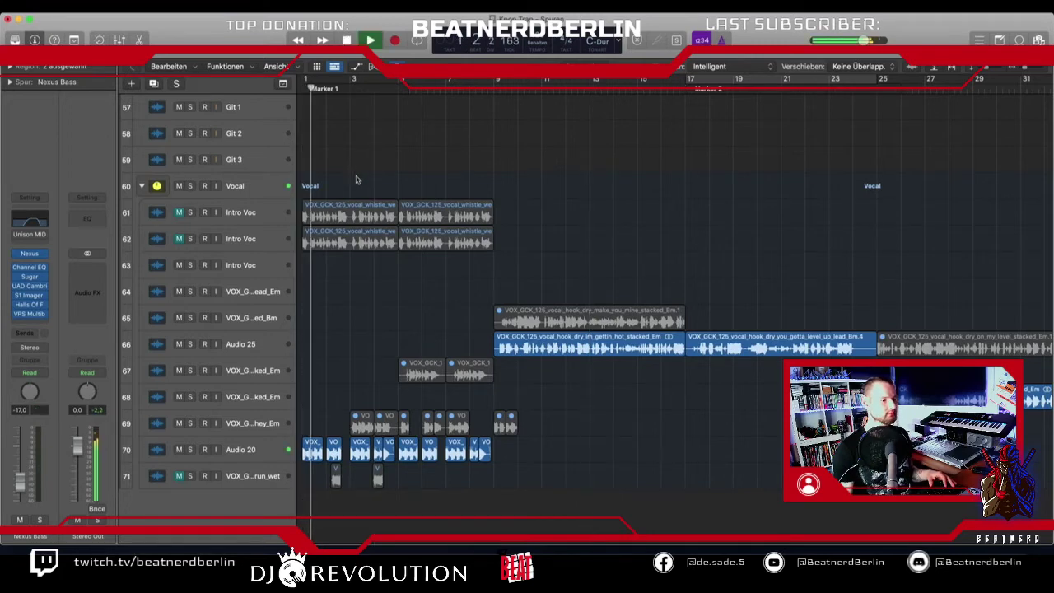
# Lower the Vocal stack's volume to -10.0 dB during playback and follow the song into the second part.
pyautogui.click(164, 187)
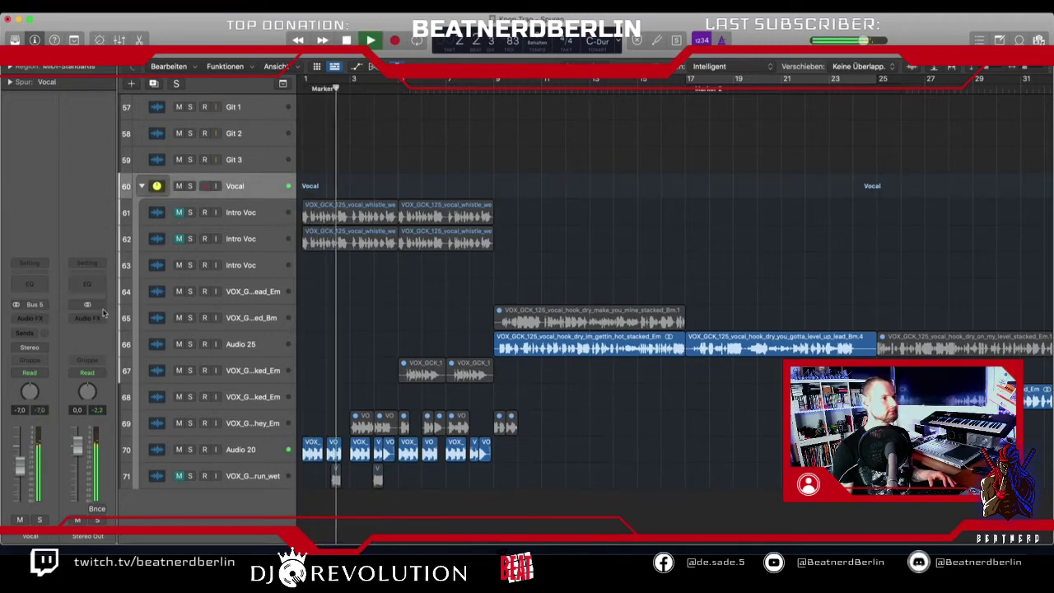
pyautogui.moveTo(19, 464)
pyautogui.mouseDown()
pyautogui.moveTo(30, 471)
pyautogui.moveTo(20, 471)
pyautogui.mouseUp()
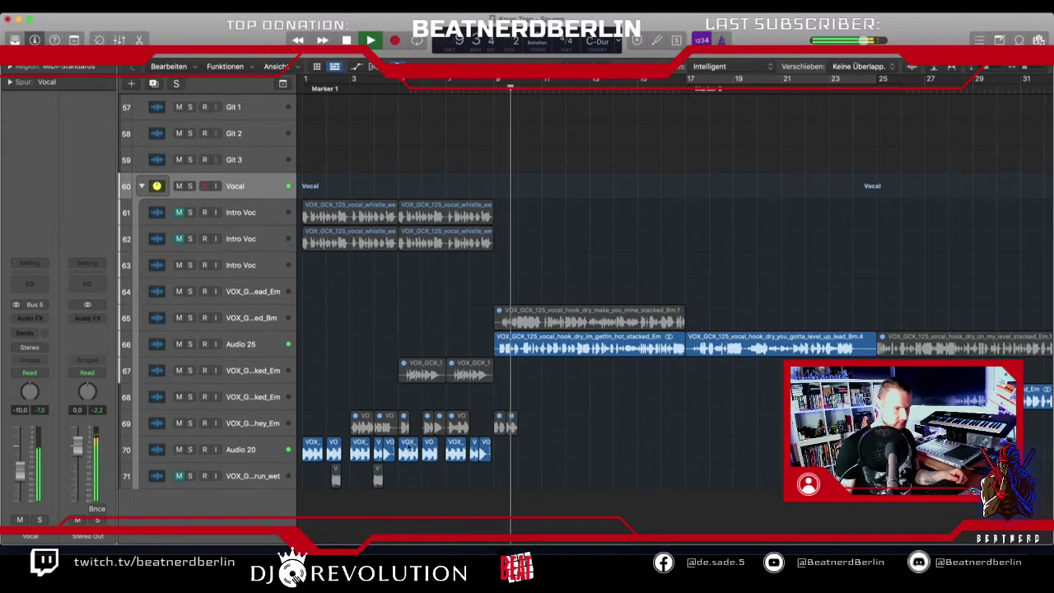
pyautogui.scroll(20, 501, 410)
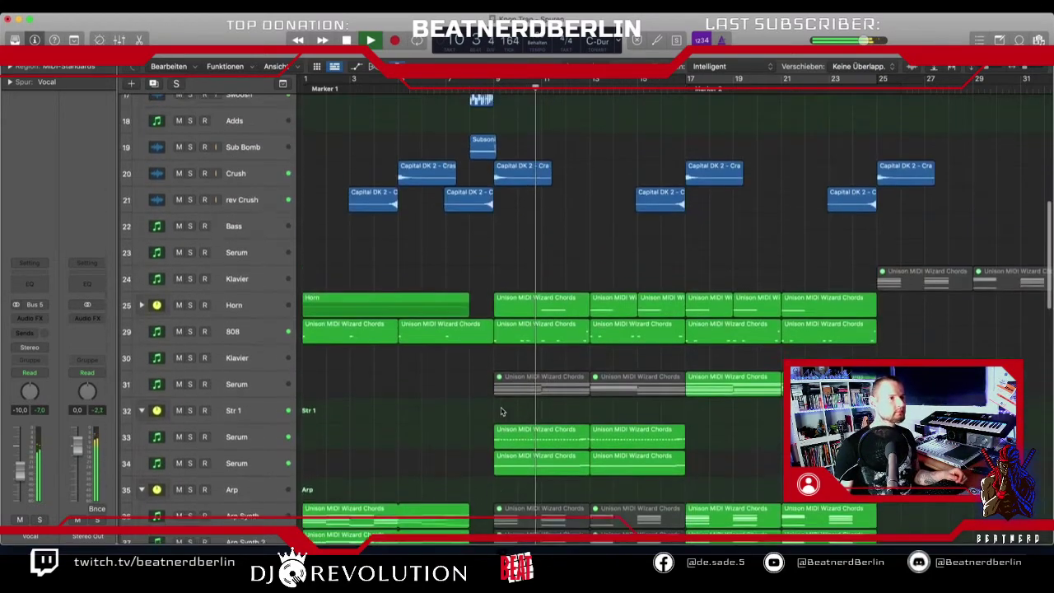
pyautogui.scroll(9, 500, 410)
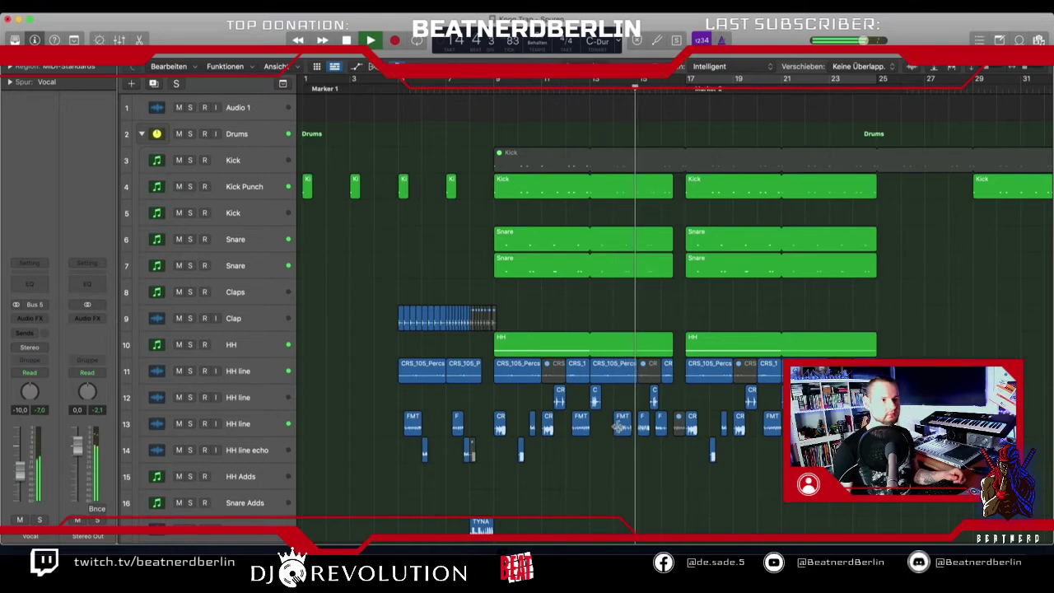
pyautogui.hscroll(1, 619, 426)
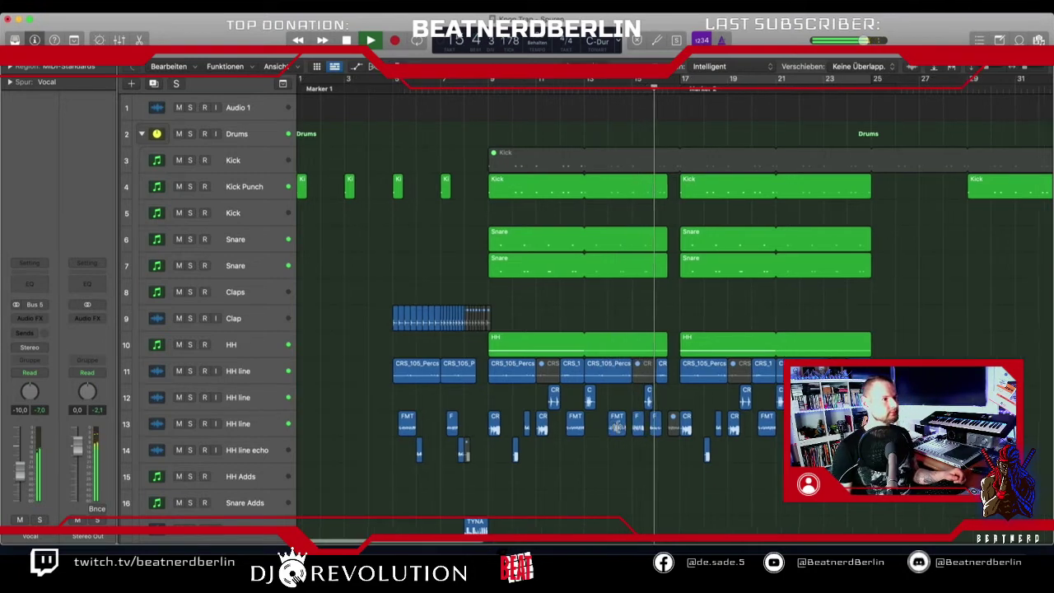
pyautogui.hscroll(5, 619, 427)
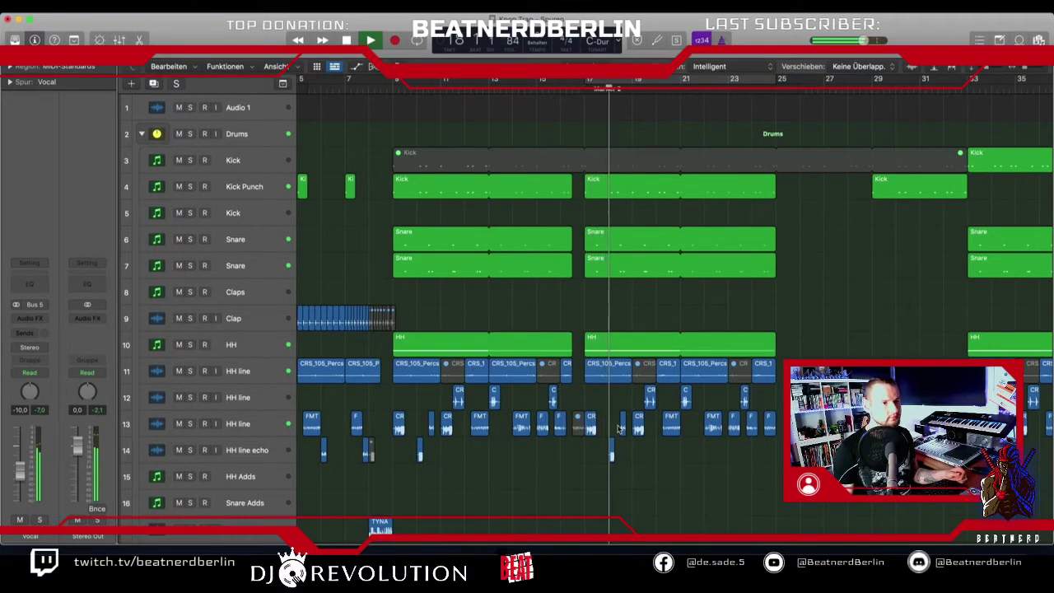
pyautogui.scroll(-15, 618, 427)
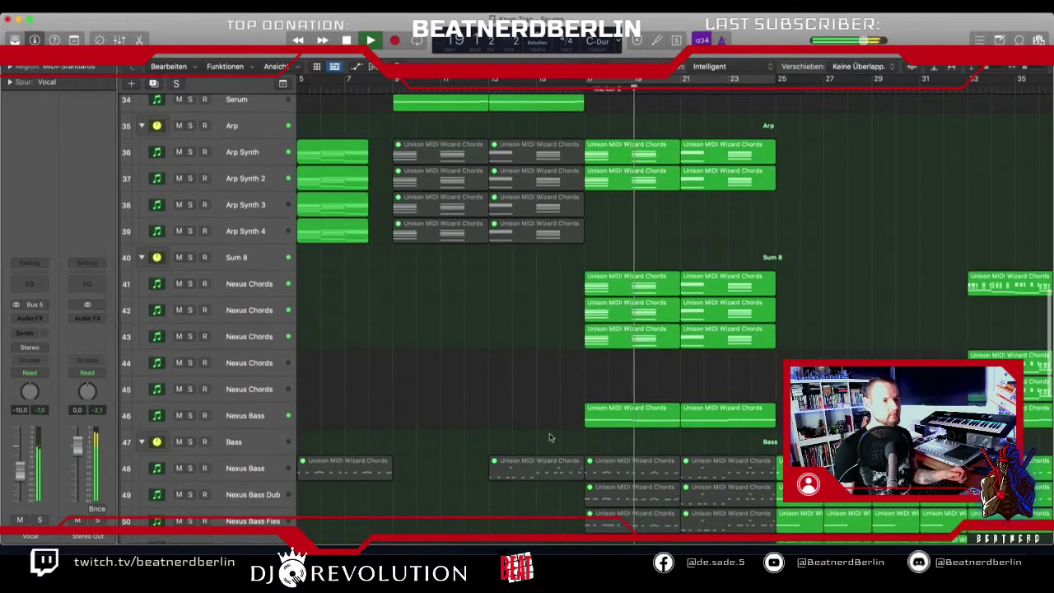
# Try muting Nexus Bass track 46 during playback, stop, and unmute it.
pyautogui.hotkey('ctrl', 'm')
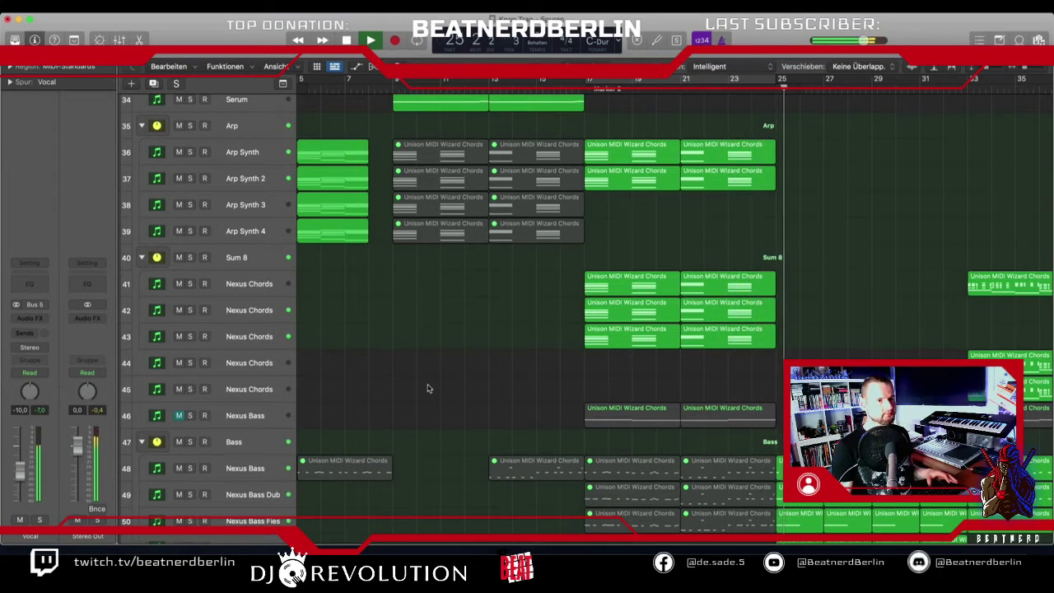
pyautogui.press('space')
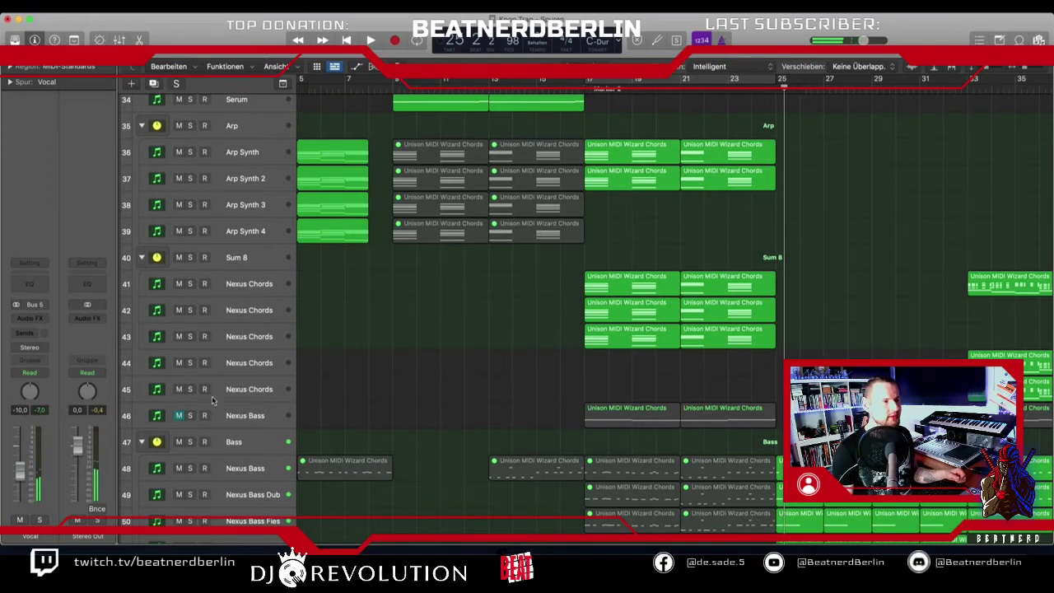
pyautogui.click(178, 416)
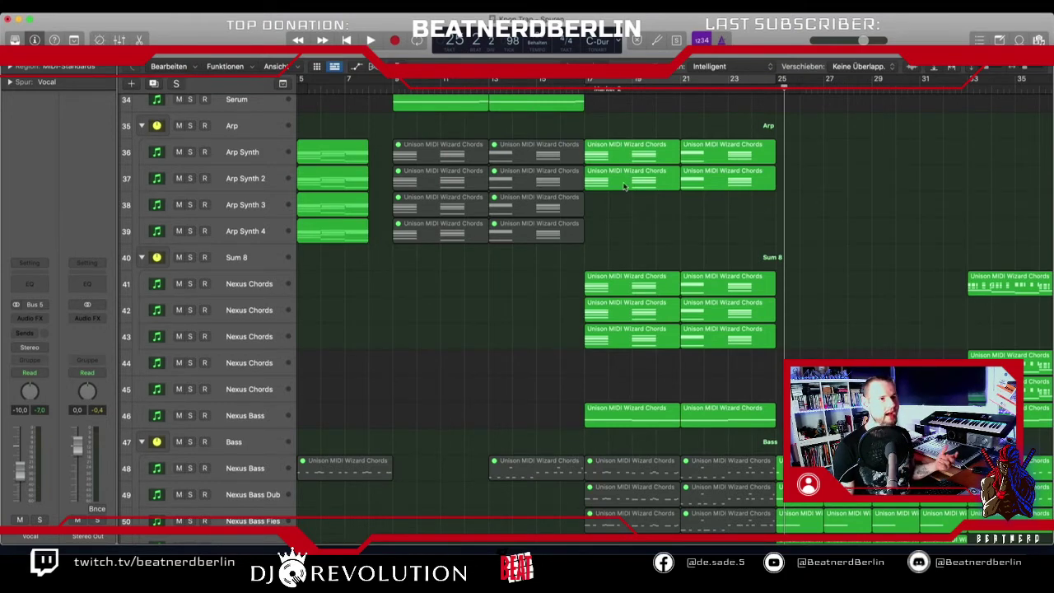
# Mute the Vocal stack and Nexus Bass track 46, and start playback from bar 15.
pyautogui.scroll(-10, 602, 306)
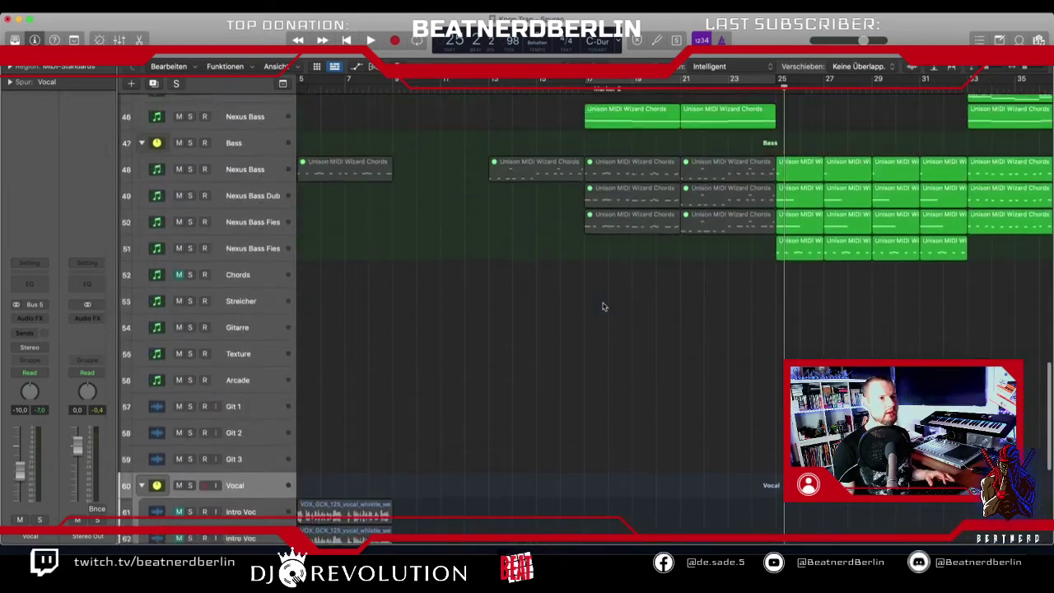
pyautogui.scroll(6, 541, 296)
pyautogui.scroll(-14, 384, 327)
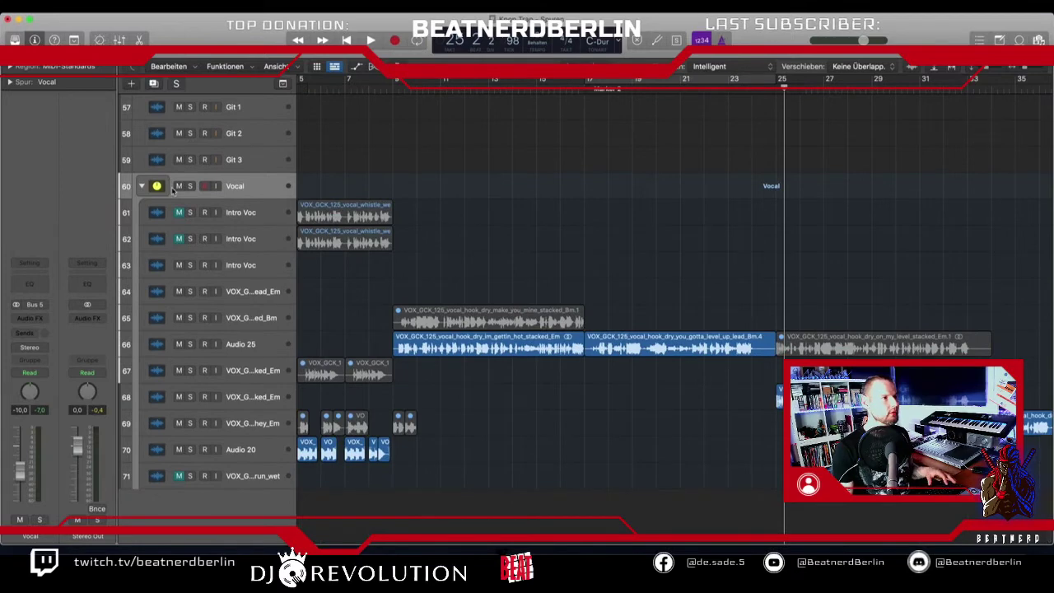
pyautogui.scroll(15, 506, 236)
pyautogui.click(537, 83)
pyautogui.press('space')
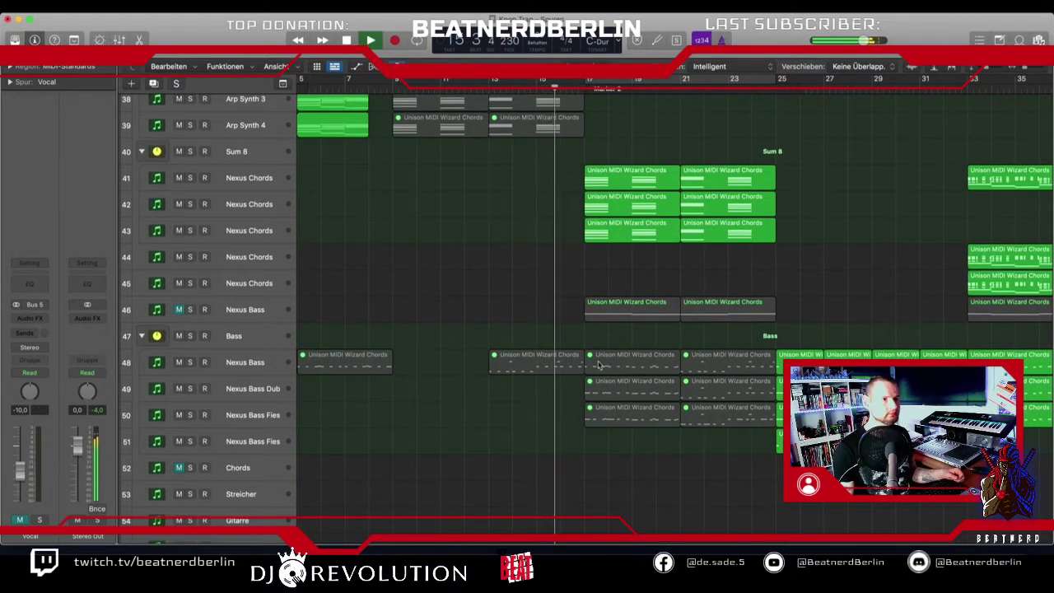
# Follow the second part during playback through the synth and chord tracks, and select the middle Sum 8 Nexus Chords track.
pyautogui.scroll(9, 598, 363)
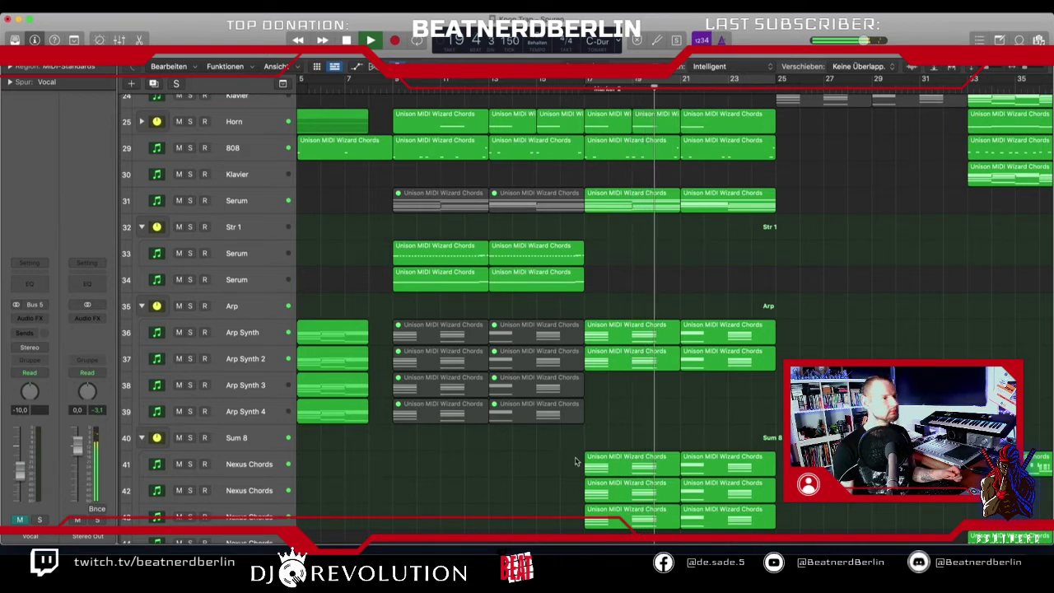
pyautogui.scroll(-5, 494, 429)
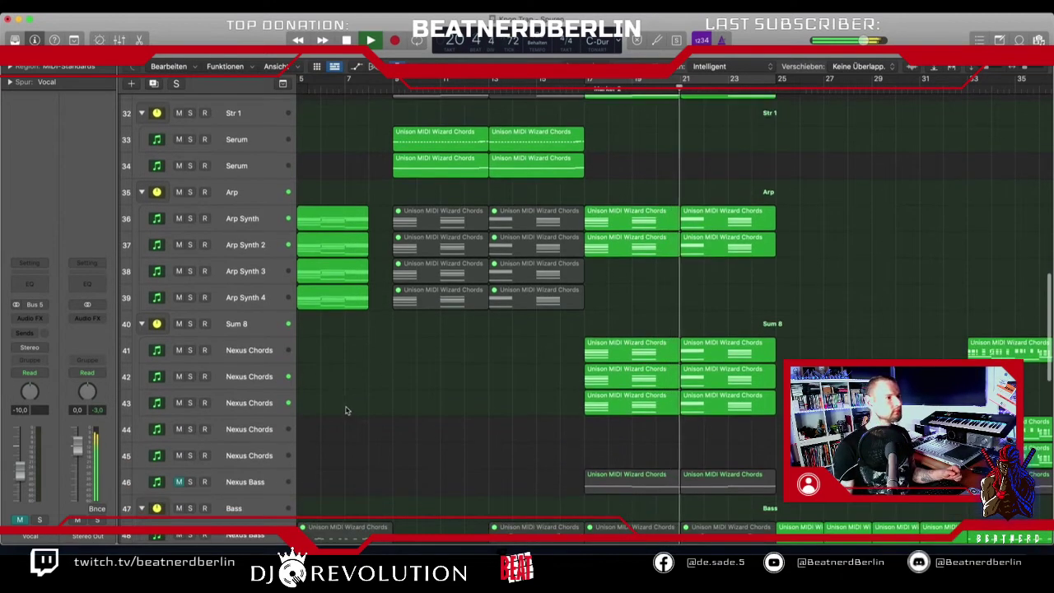
pyautogui.click(263, 379)
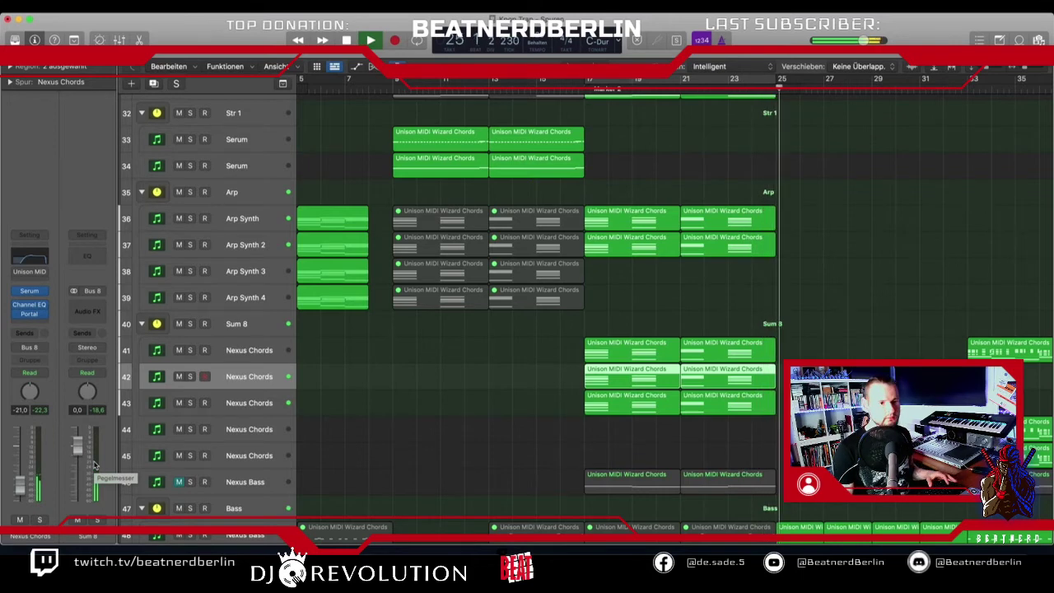
# Stop playback and lower the Bass stack's volume to -3.1 dB.
pyautogui.scroll(-5, 507, 428)
pyautogui.press('space')
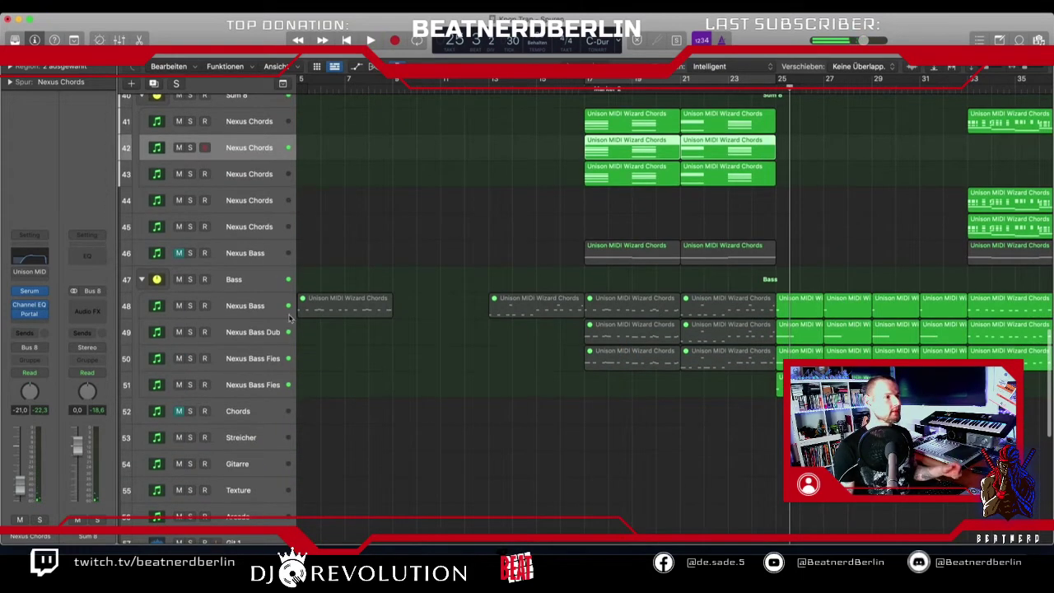
pyautogui.click(249, 289)
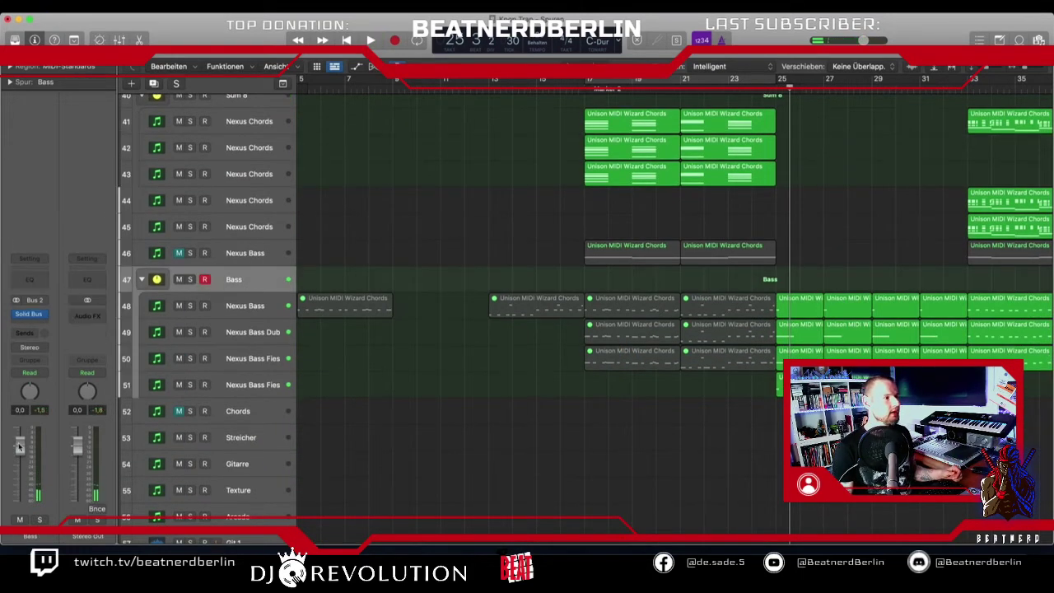
pyautogui.scroll(8, 595, 416)
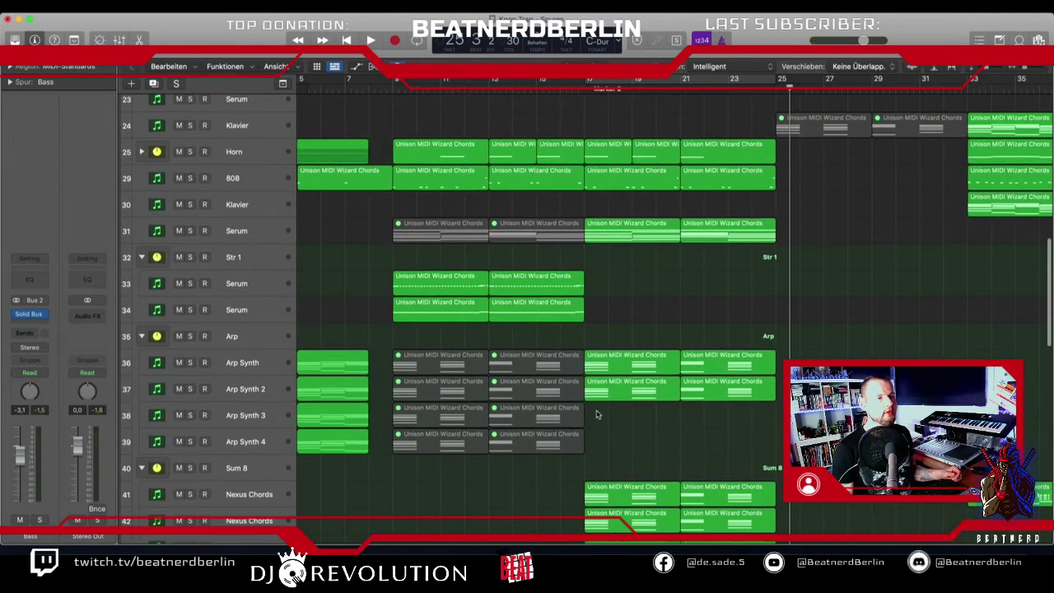
# Solo Kick Punch, set the cycle range to its bar 17–25 region, and listen to the kick alone before stopping.
pyautogui.scroll(-6, 614, 495)
pyautogui.scroll(8, 621, 461)
pyautogui.scroll(5, 623, 457)
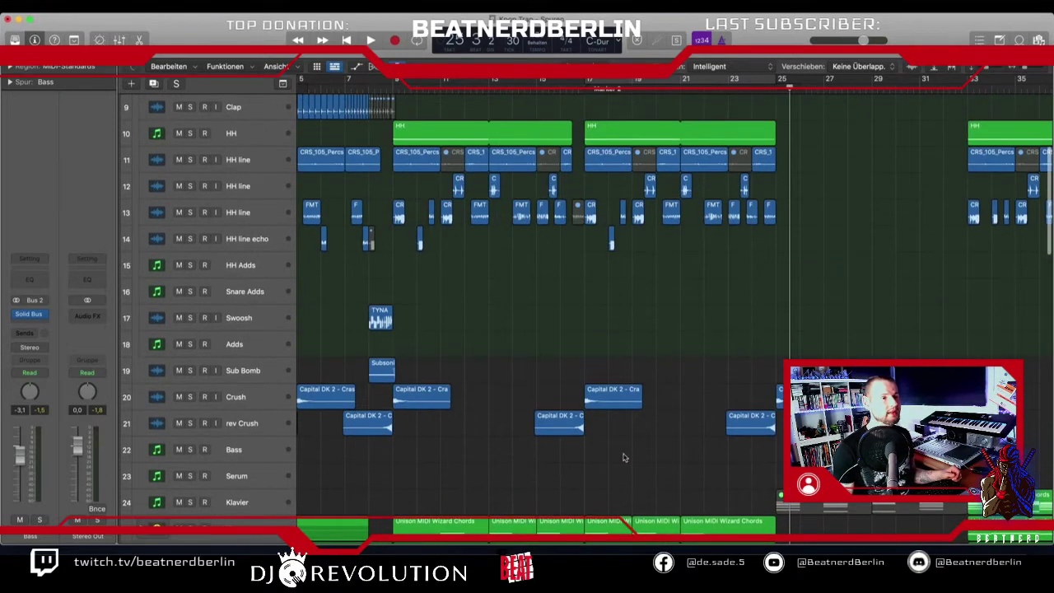
pyautogui.scroll(4, 624, 453)
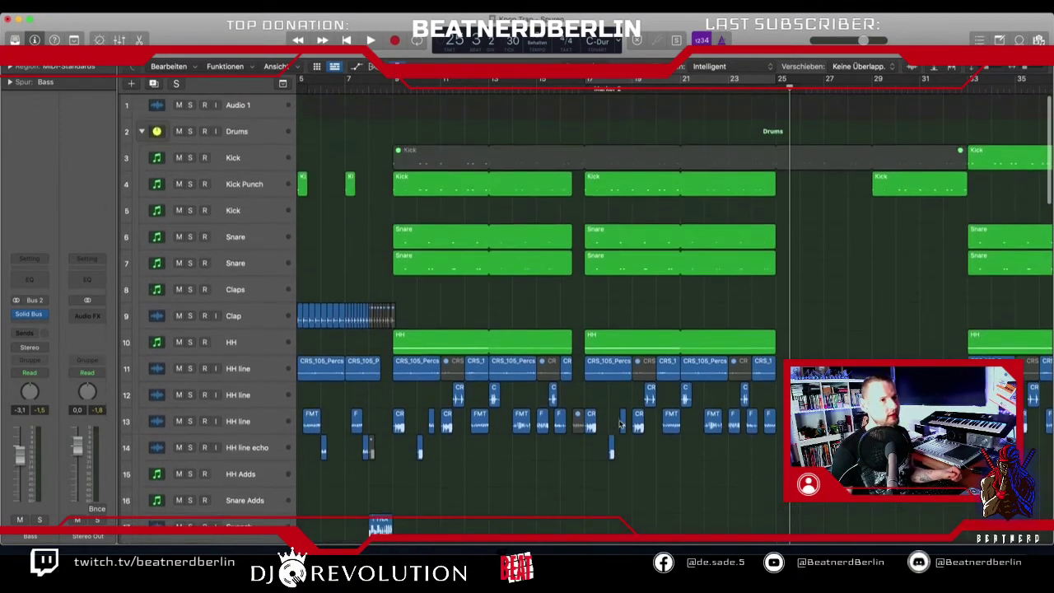
pyautogui.click(593, 188)
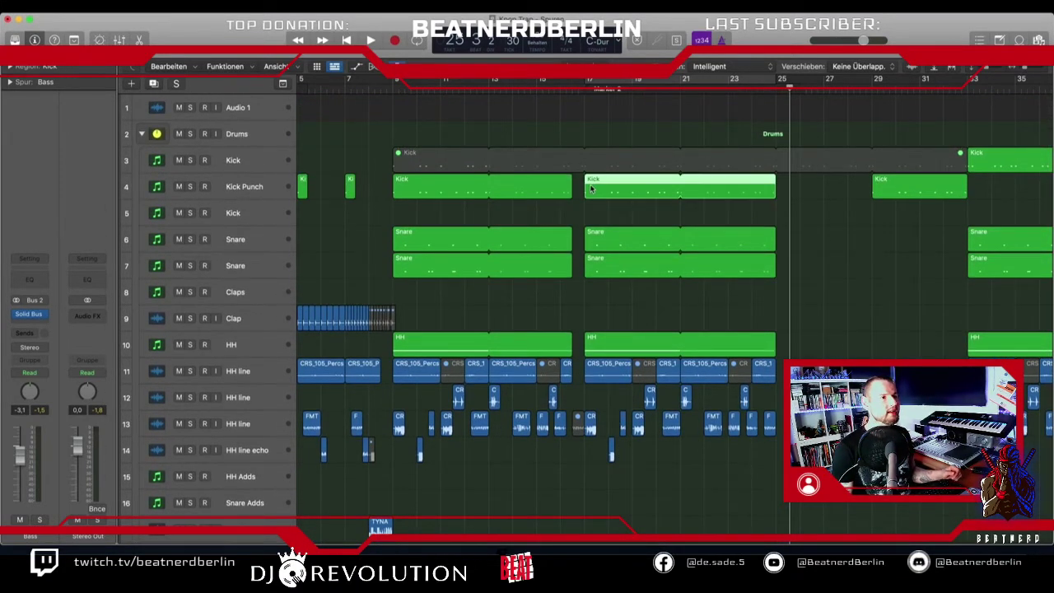
pyautogui.click(190, 188)
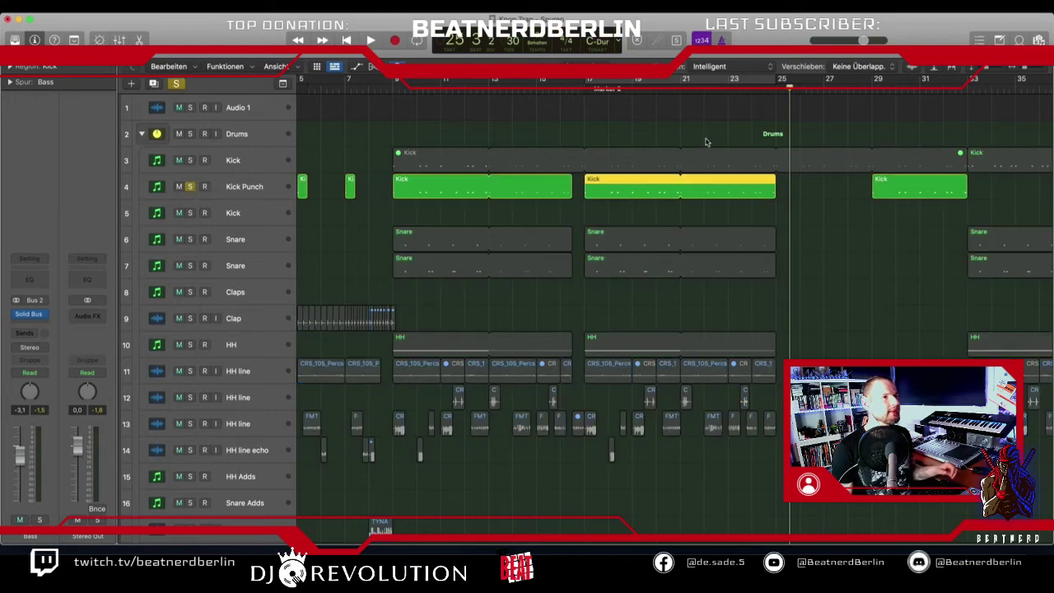
pyautogui.click(592, 82)
pyautogui.press('space')
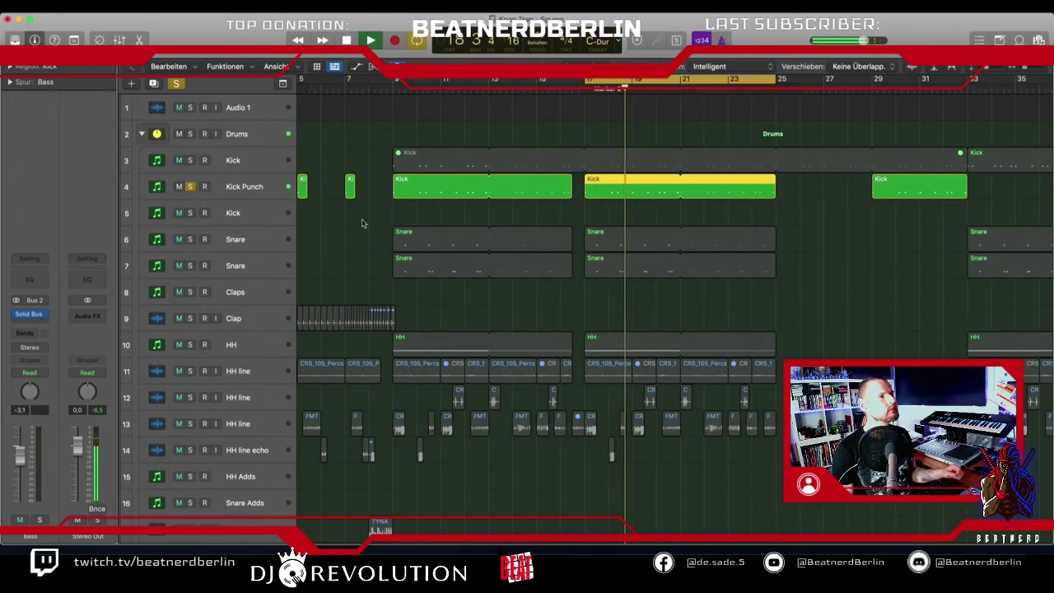
pyautogui.press('space')
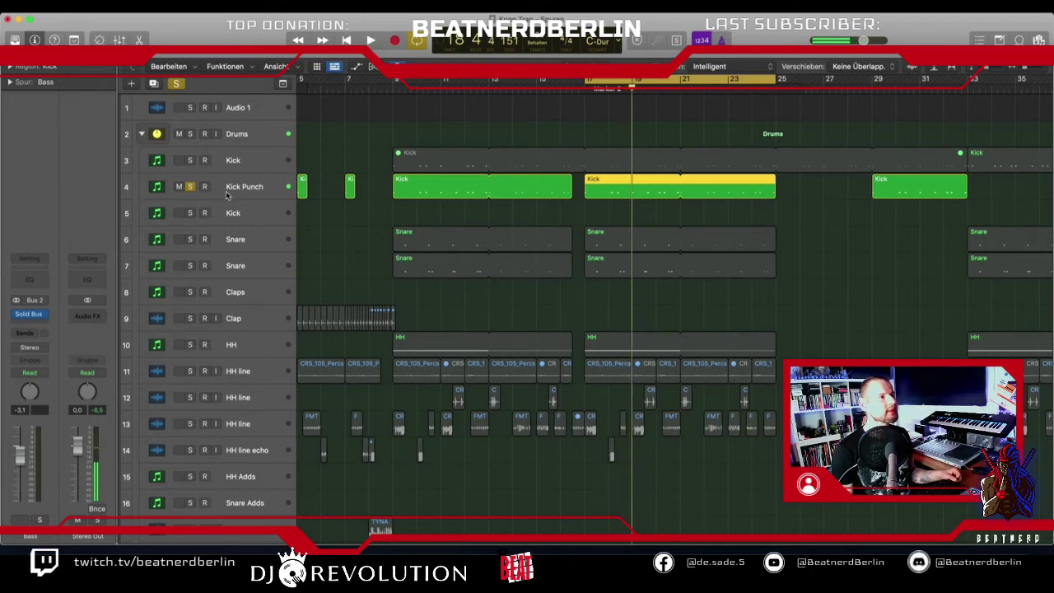
# Duplicate the Kick Punch track, solo only the duplicate, and copy the kick region from bar 17 onto it.
pyautogui.click(228, 195)
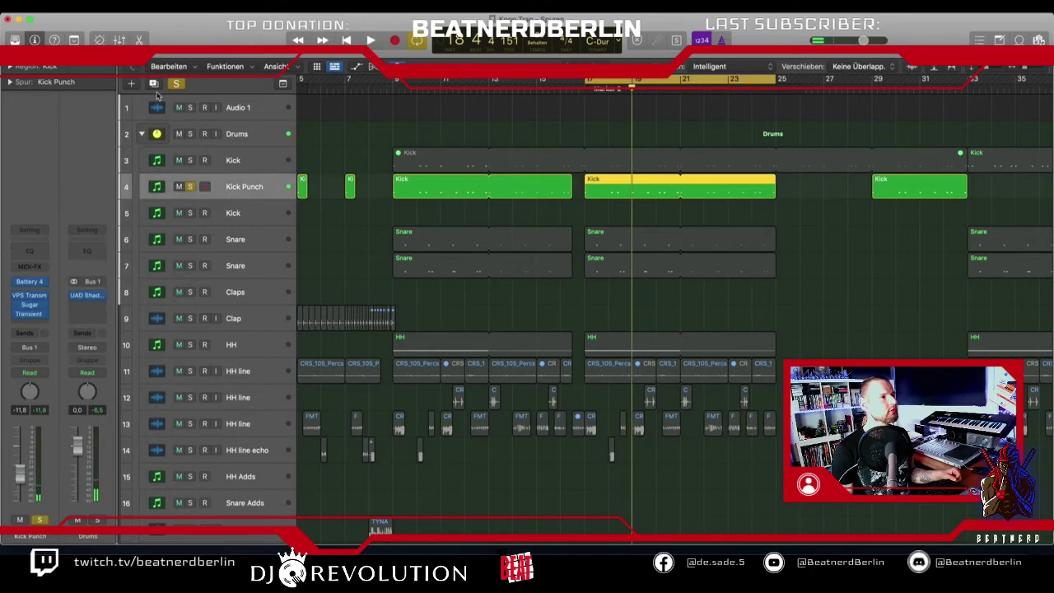
pyautogui.click(153, 84)
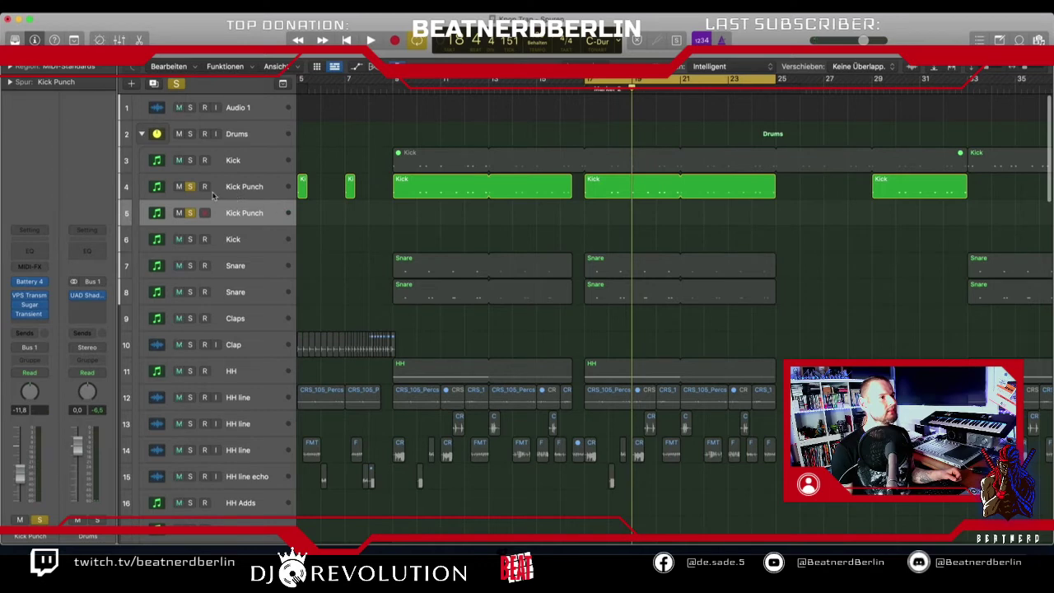
pyautogui.click(239, 217)
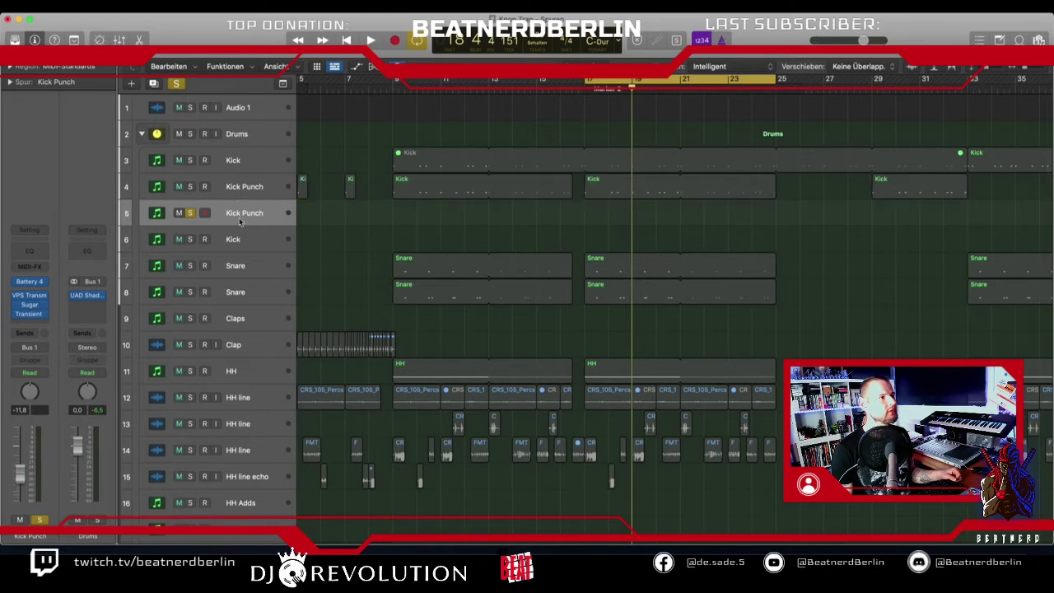
pyautogui.click(616, 195)
pyautogui.moveTo(616, 195); pyautogui.dragTo(609, 234)
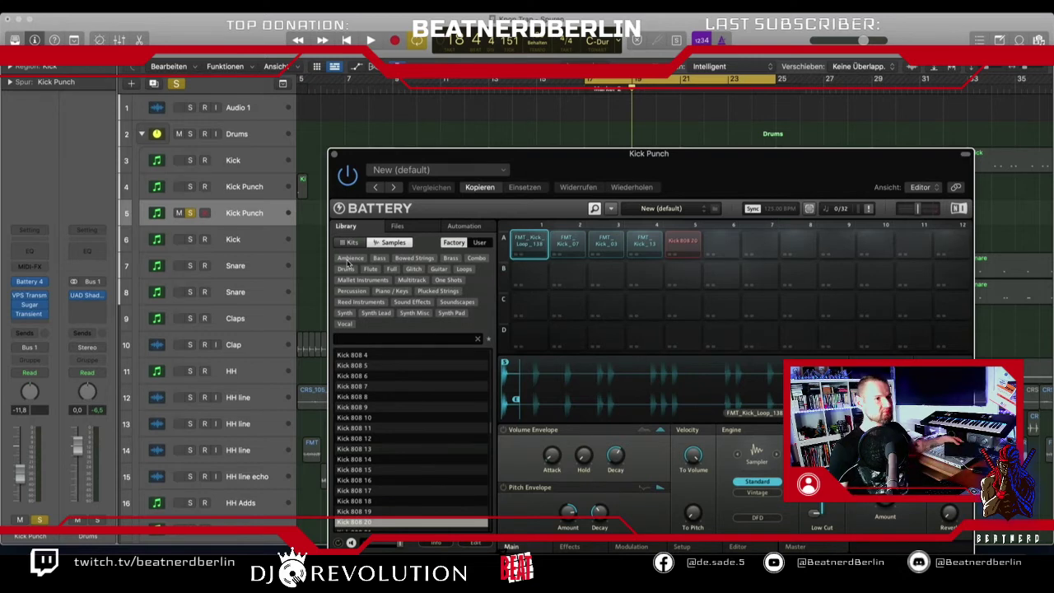
# Audition the FMT_Kick_Loop_138 cell in the duplicate's Battery, listen to the copied region, stop, and close the instrument.
pyautogui.click(527, 251)
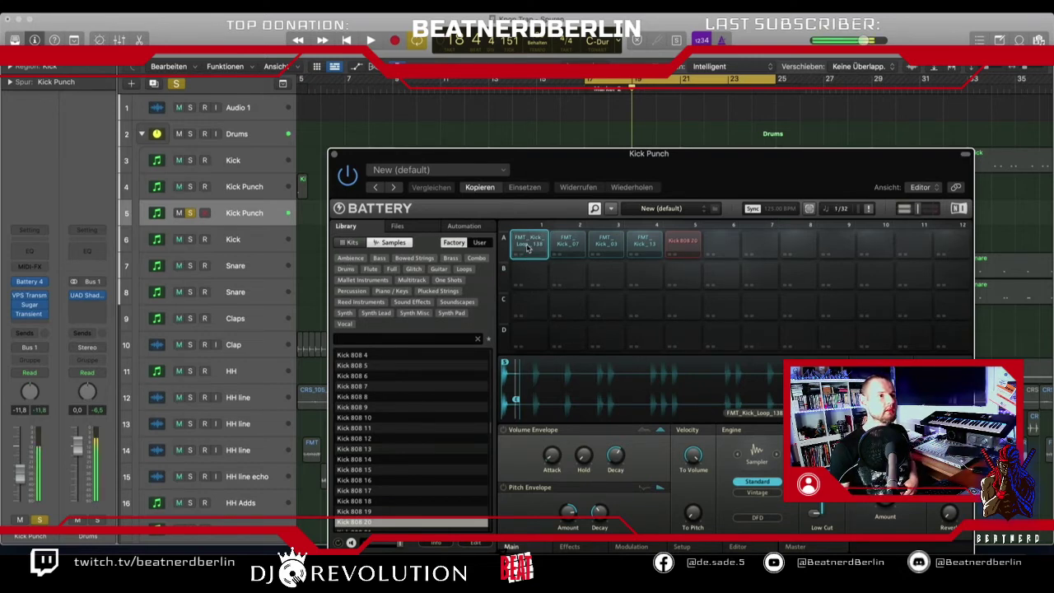
pyautogui.click(527, 247)
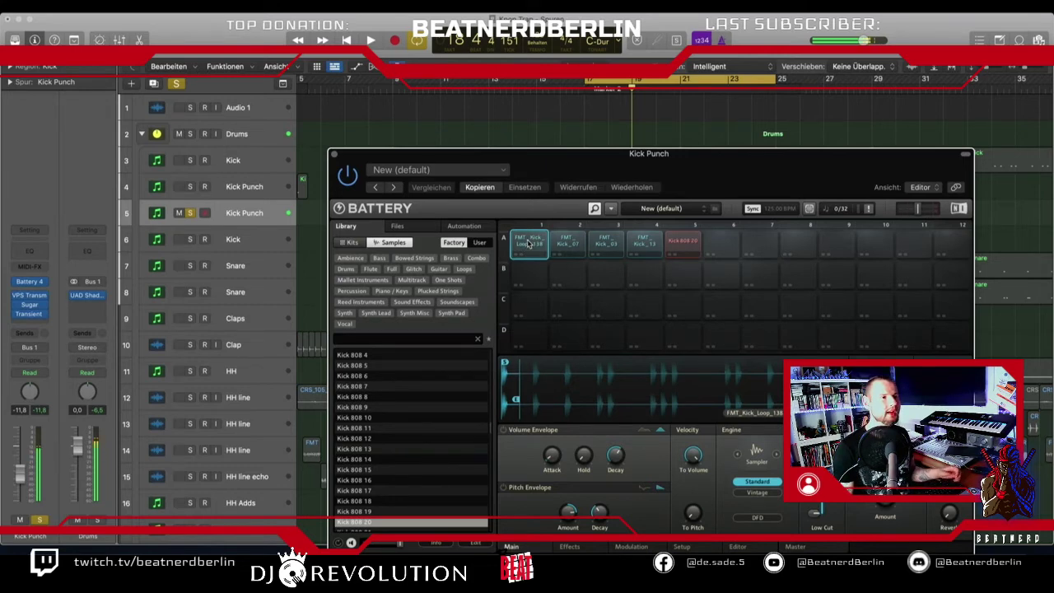
pyautogui.moveTo(504, 161); pyautogui.dragTo(492, 276)
pyautogui.press('space')
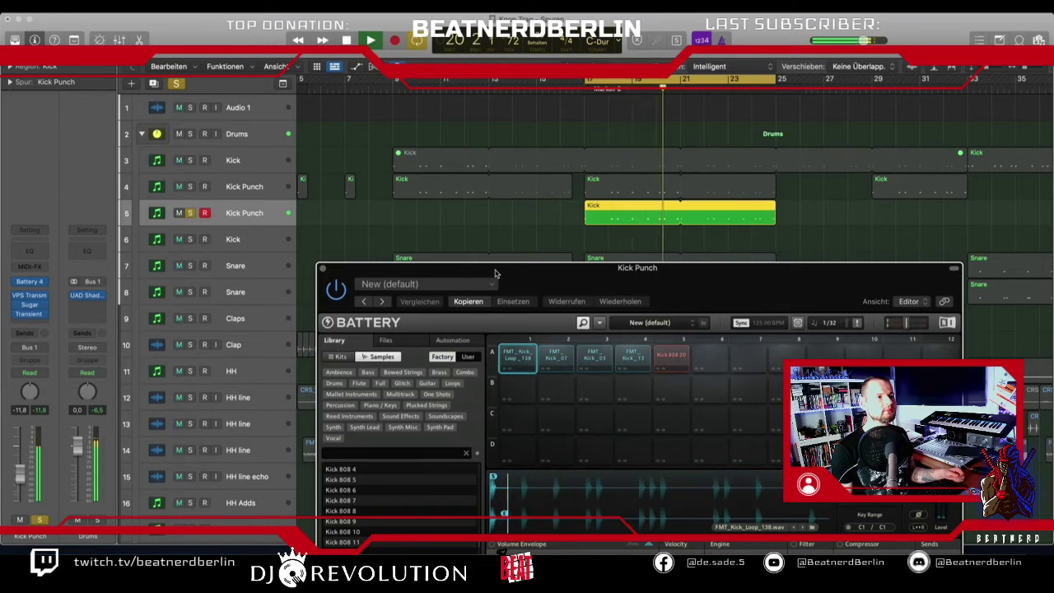
pyautogui.press('space')
pyautogui.moveTo(495, 273); pyautogui.dragTo(492, 168)
pyautogui.press('super+w')
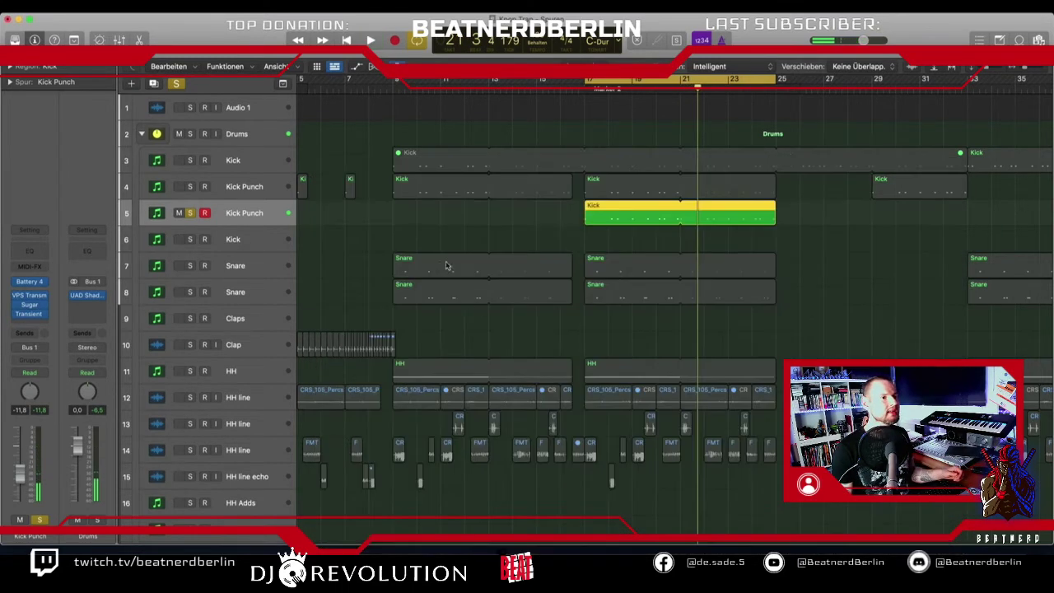
# Solo the 808 together with the duplicated Kick Punch and play the looped section.
pyautogui.scroll(-10, 494, 346)
pyautogui.scroll(-10, 519, 378)
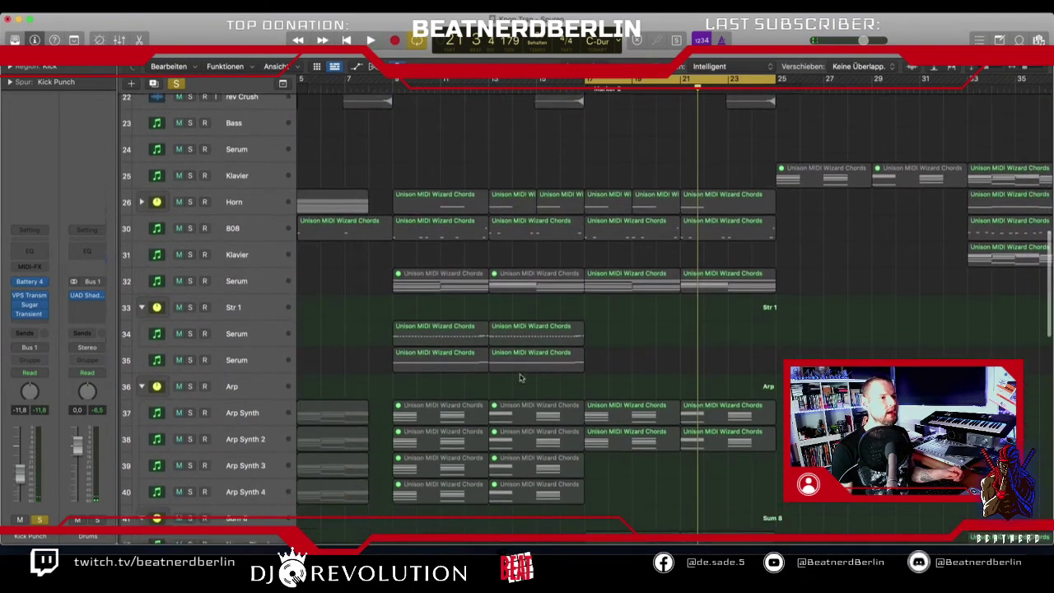
pyautogui.click(191, 198)
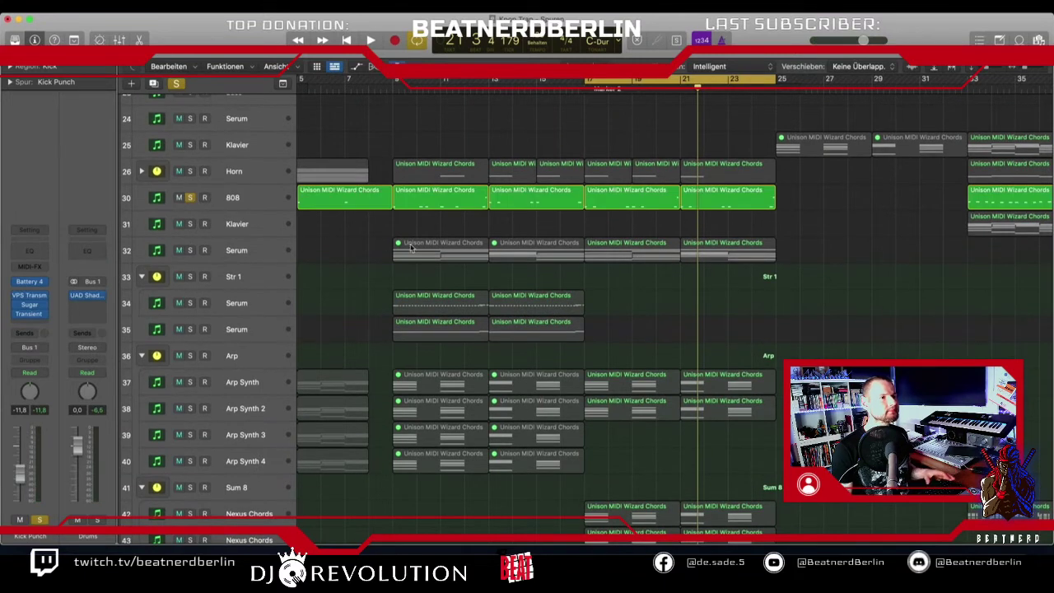
pyautogui.press('space')
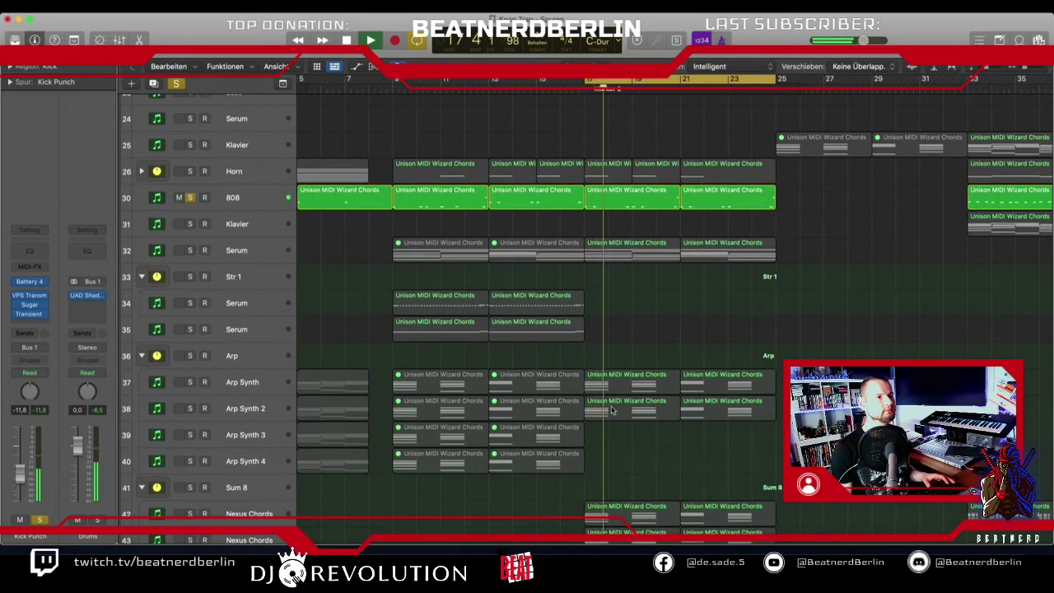
pyautogui.scroll(7, 416, 253)
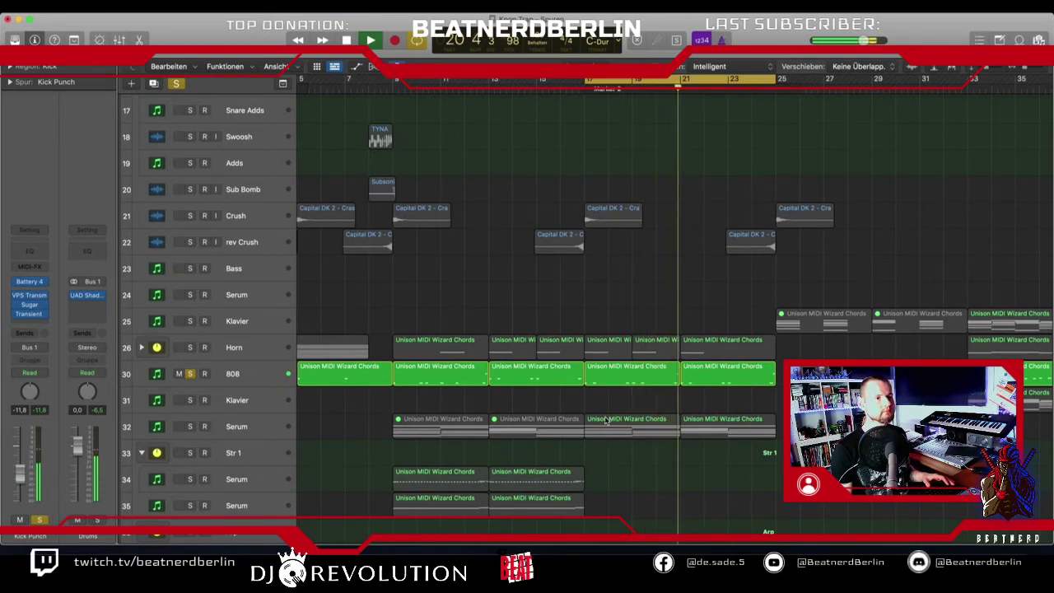
# Stop playback, set the 808 track's volume to -15.2 dB, and check it against the kick.
pyautogui.press('space')
pyautogui.click(224, 377)
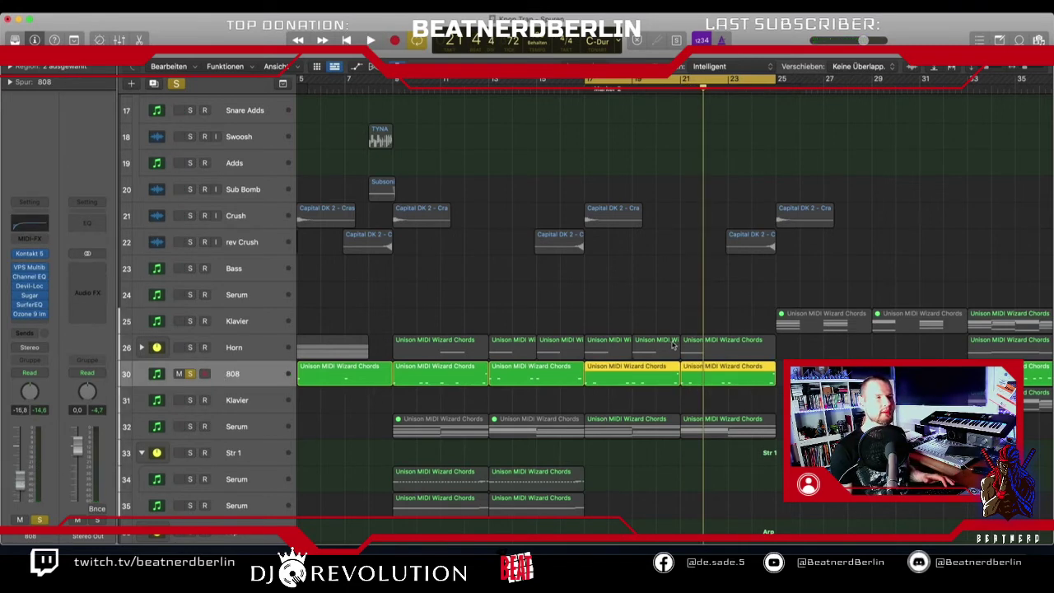
pyautogui.press('space')
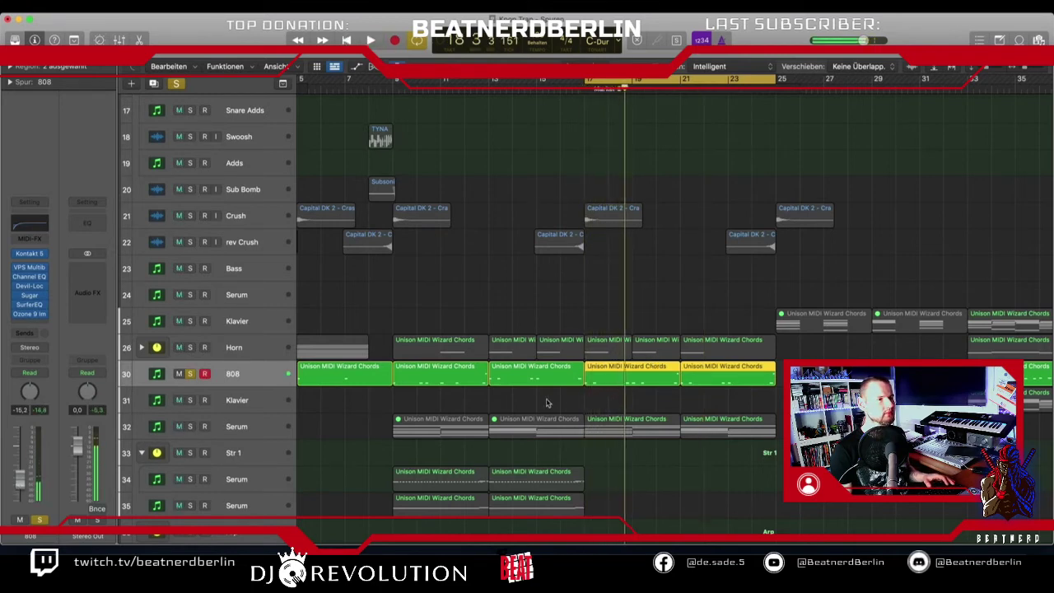
# Lengthen the first note of the 808 region at bar 17 to about beat 3 in the piano roll, and play it.
pyautogui.press('p')
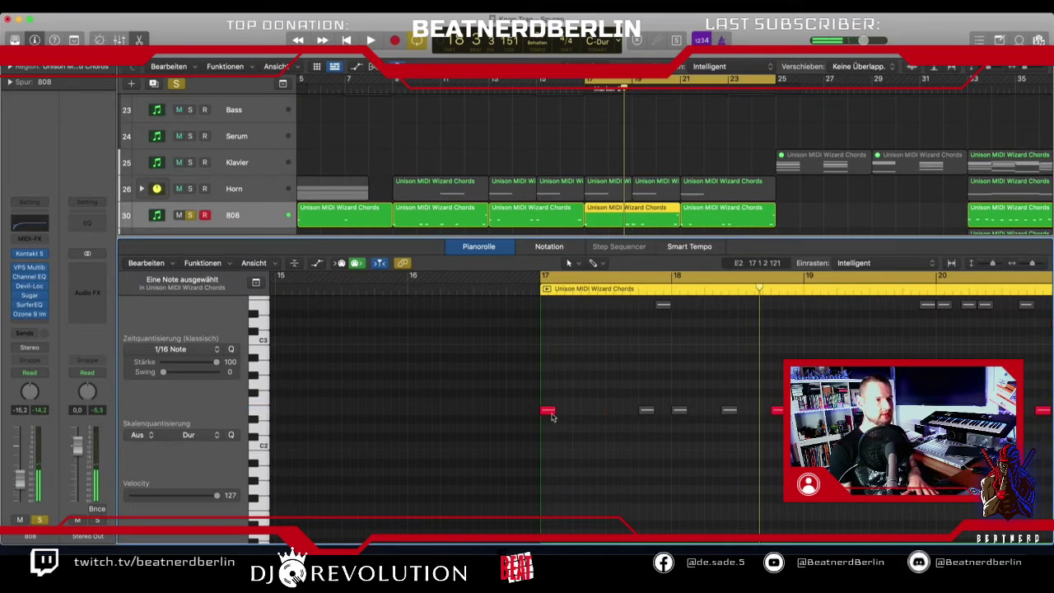
pyautogui.moveTo(550, 412); pyautogui.dragTo(620, 411)
pyautogui.press('space')
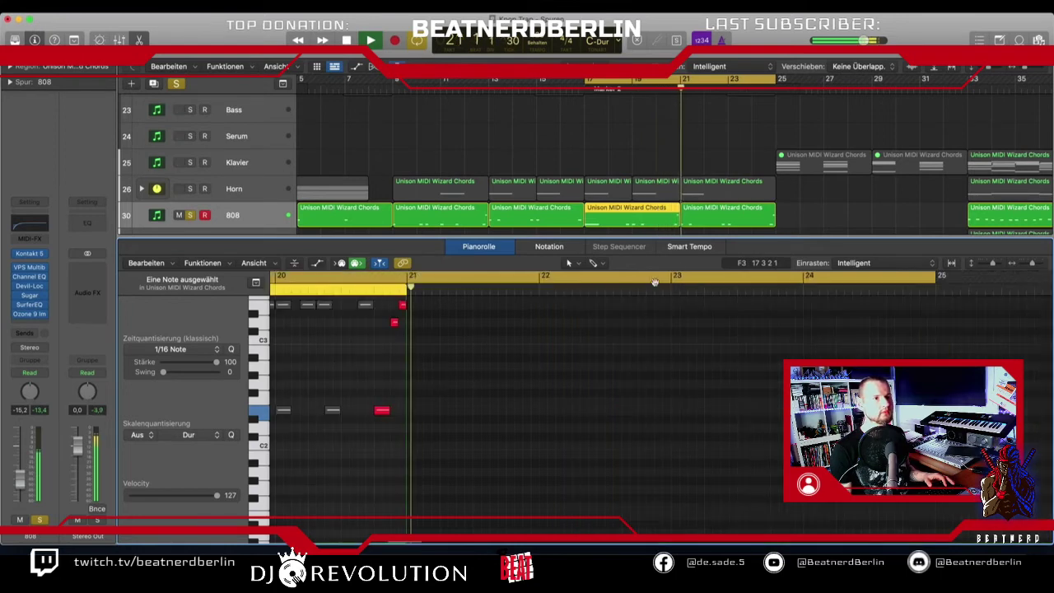
# Stop playback, copy the edited 808 region from bar 17 over the one at bar 21, and close the piano roll.
pyautogui.click(699, 221)
pyautogui.press('space')
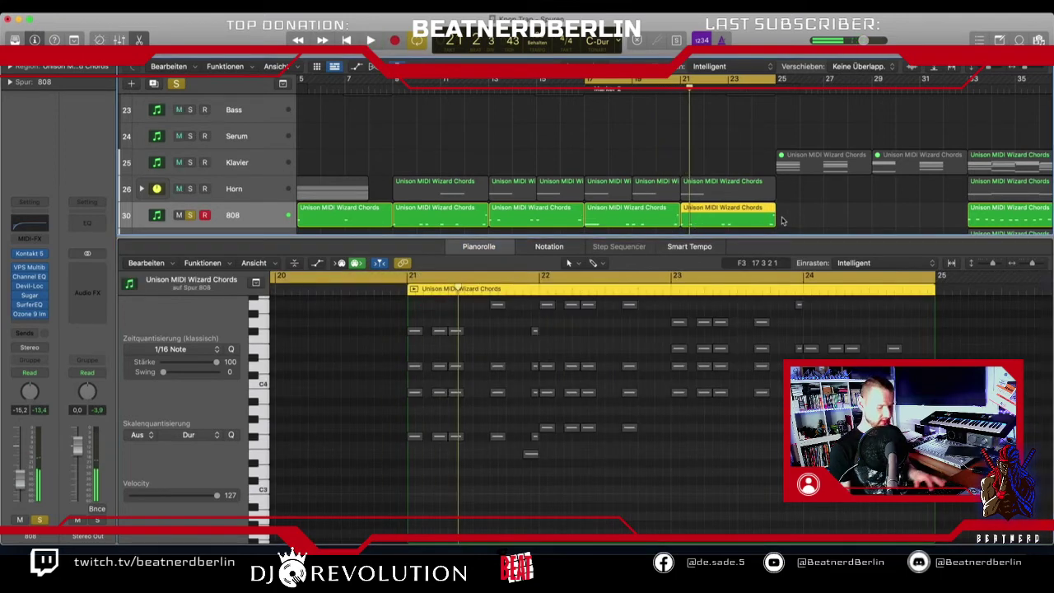
pyautogui.click(626, 223)
pyautogui.moveTo(626, 224); pyautogui.dragTo(722, 229)
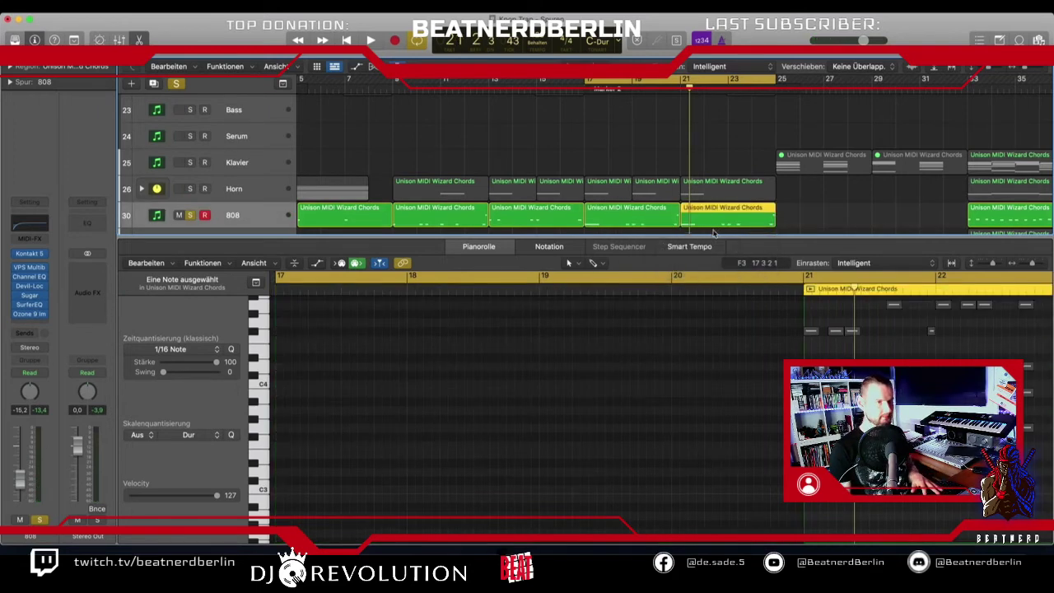
pyautogui.press('e')
# Clear the solos, unmute the Vocal stack, and play the looped section in the full mix.
pyautogui.scroll(-4, 675, 308)
pyautogui.scroll(2, 421, 103)
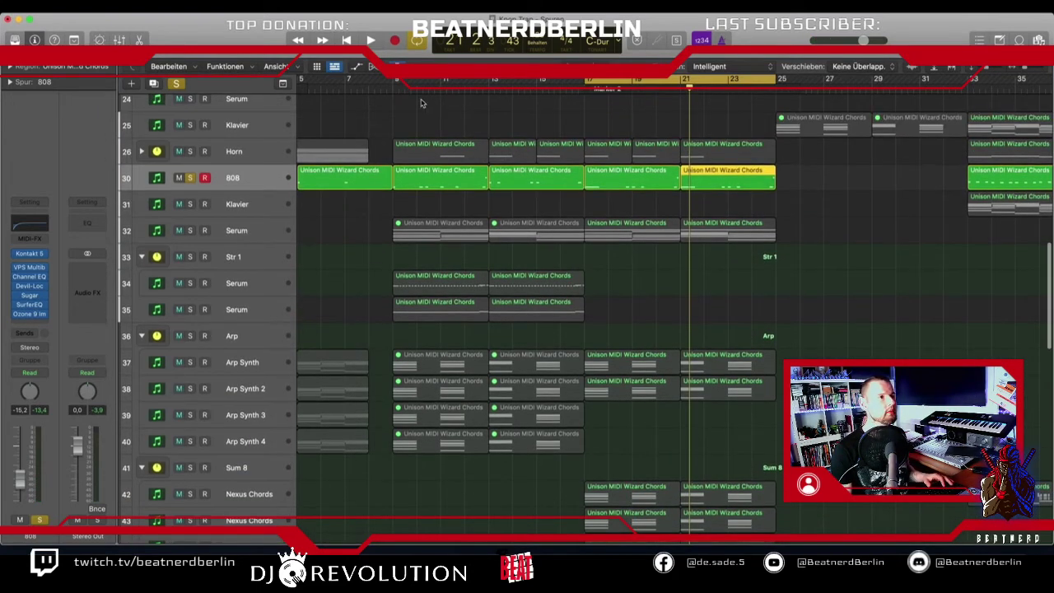
pyautogui.scroll(-10, 459, 393)
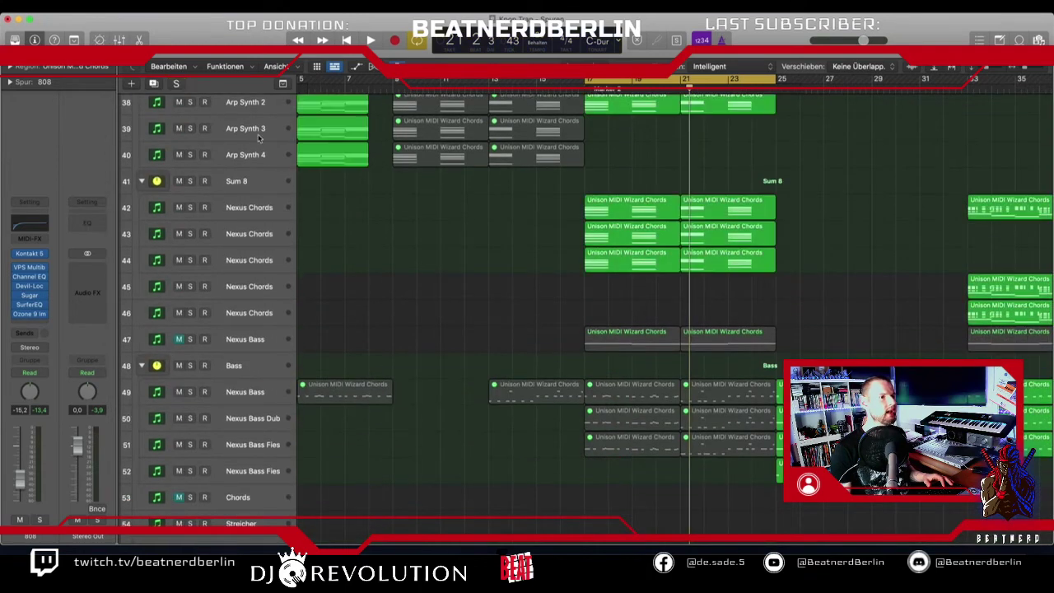
pyautogui.scroll(-6, 506, 356)
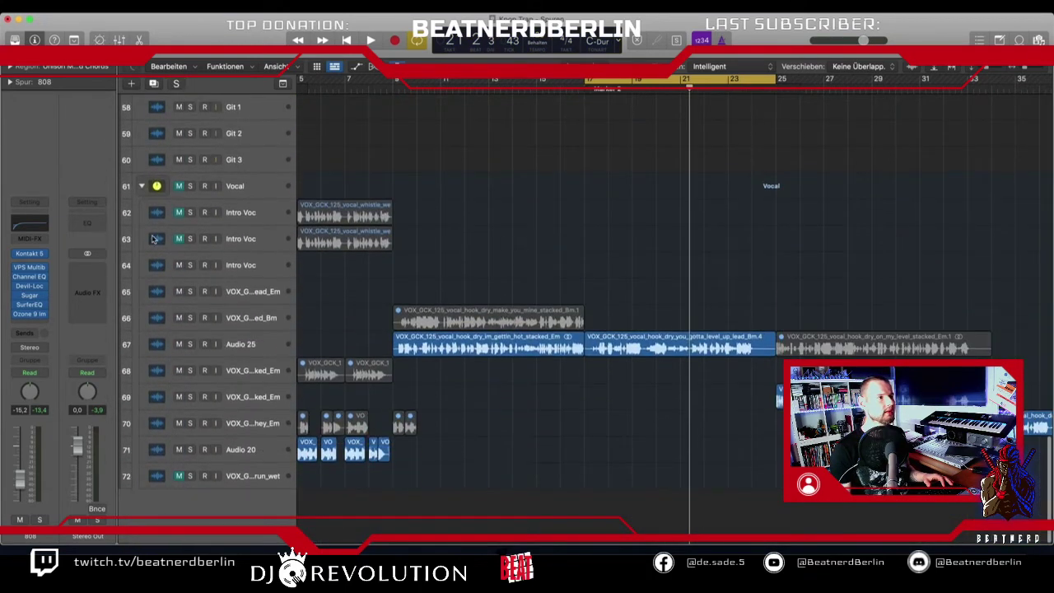
pyautogui.press('space')
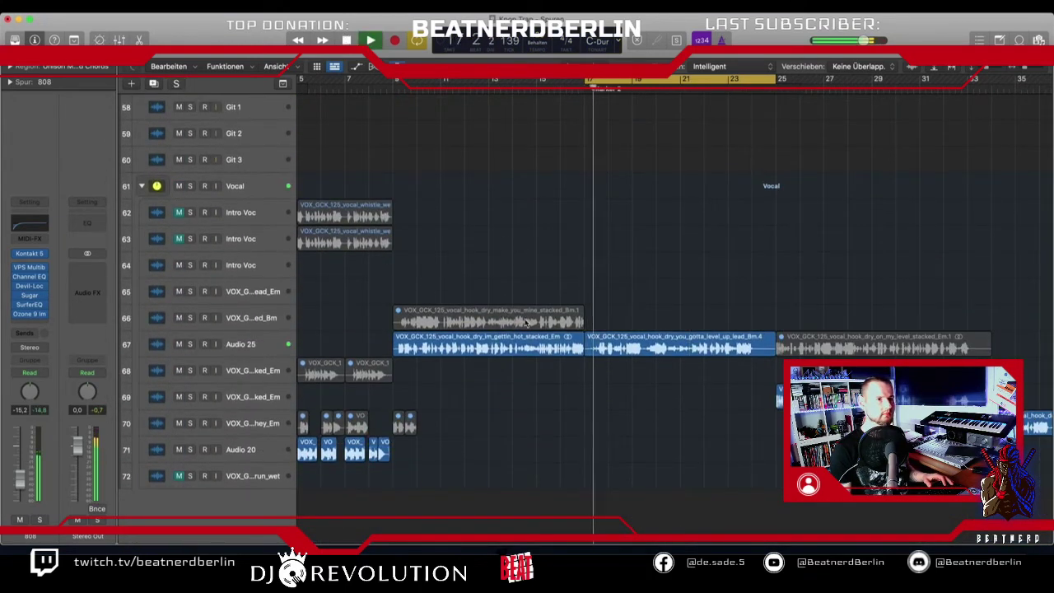
pyautogui.scroll(4, 524, 326)
pyautogui.scroll(4, 527, 335)
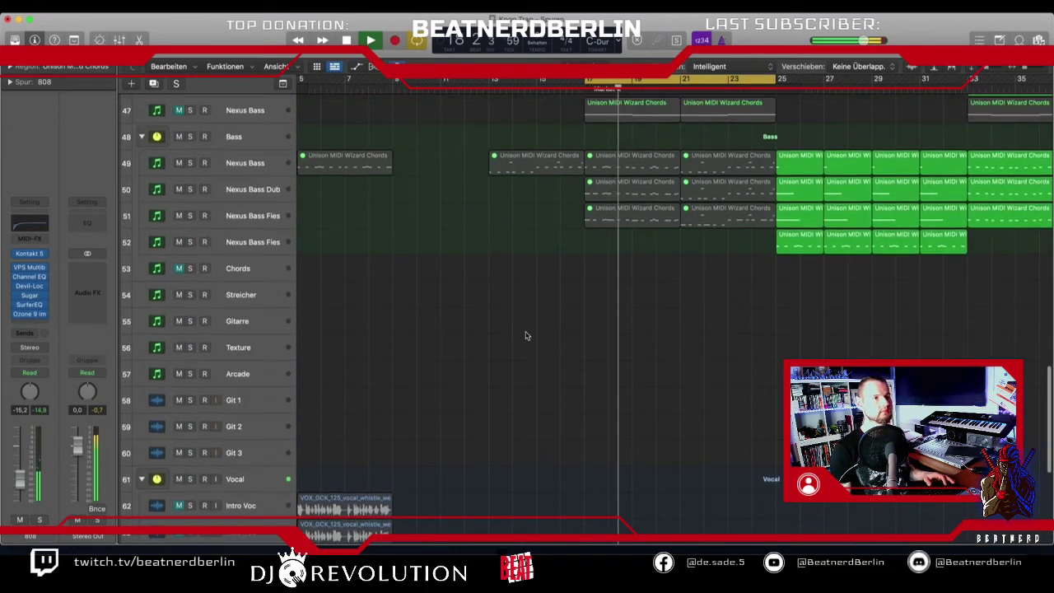
pyautogui.scroll(10, 524, 336)
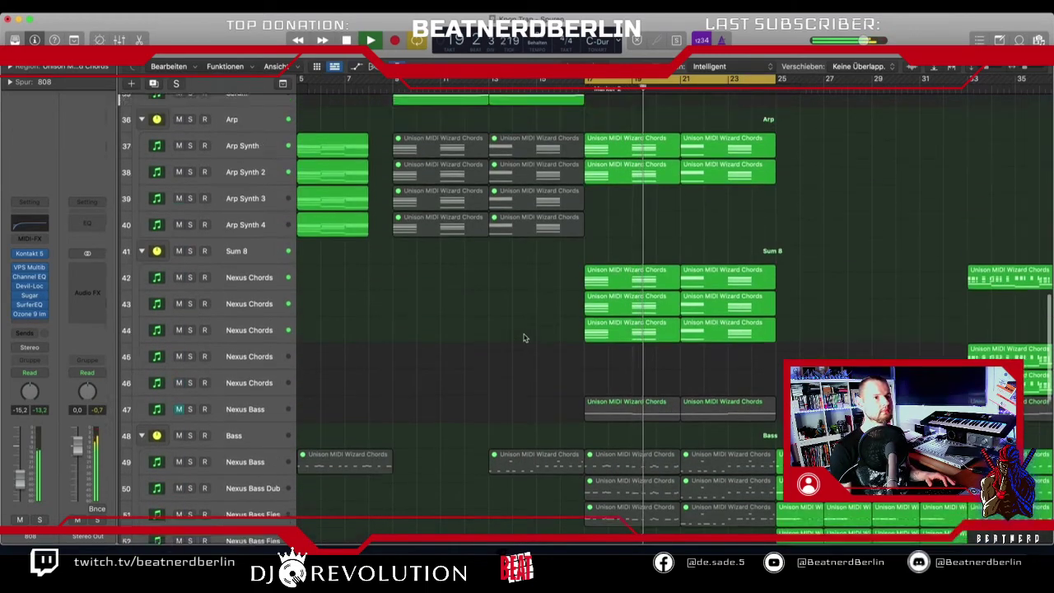
pyautogui.scroll(1, 524, 337)
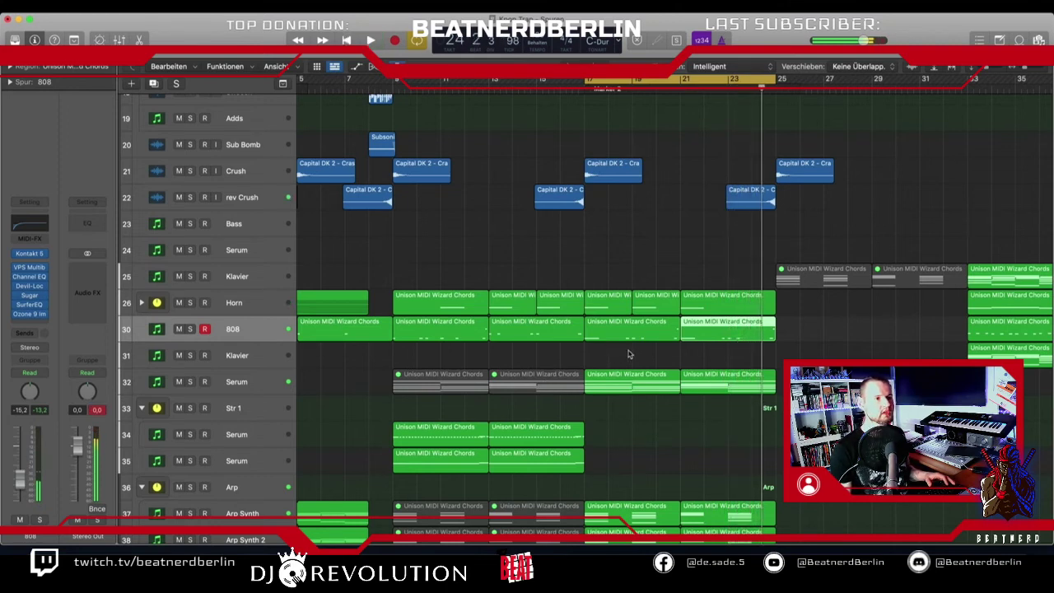
pyautogui.scroll(1, 584, 322)
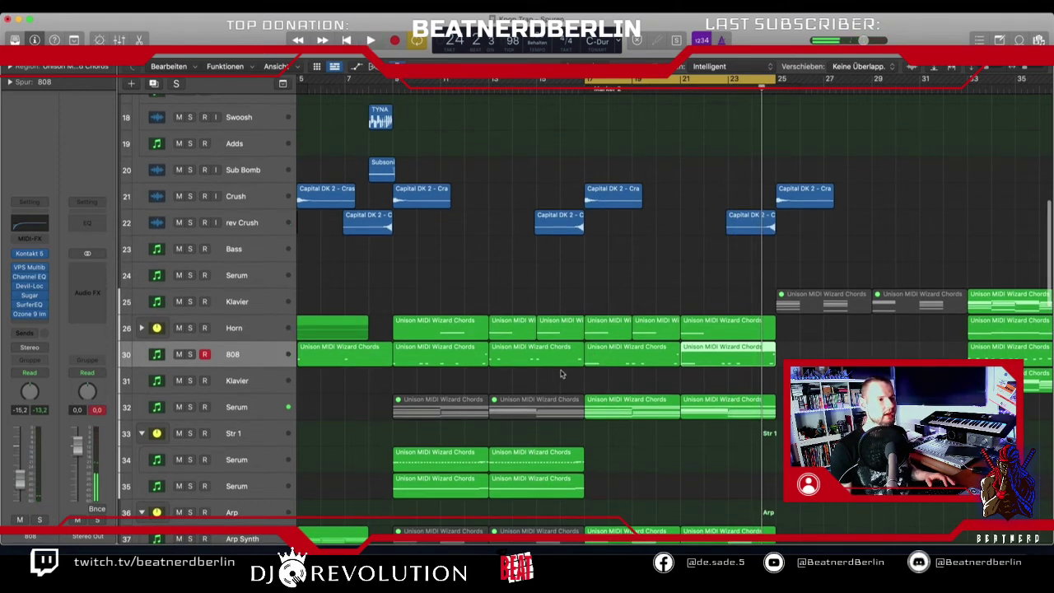
pyautogui.moveTo(482, 369); pyautogui.dragTo(452, 361)
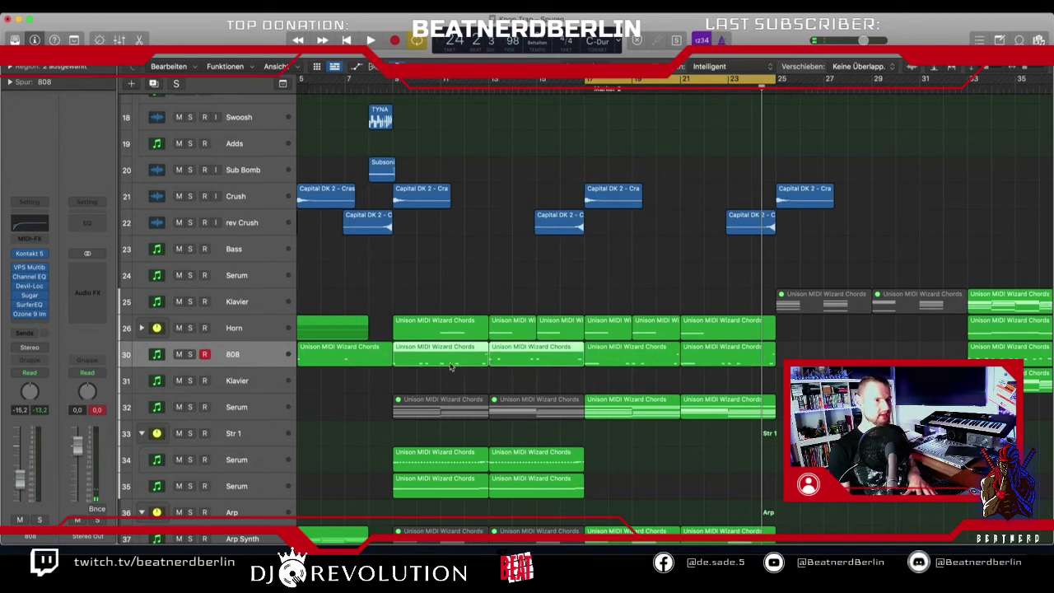
pyautogui.press('Delete')
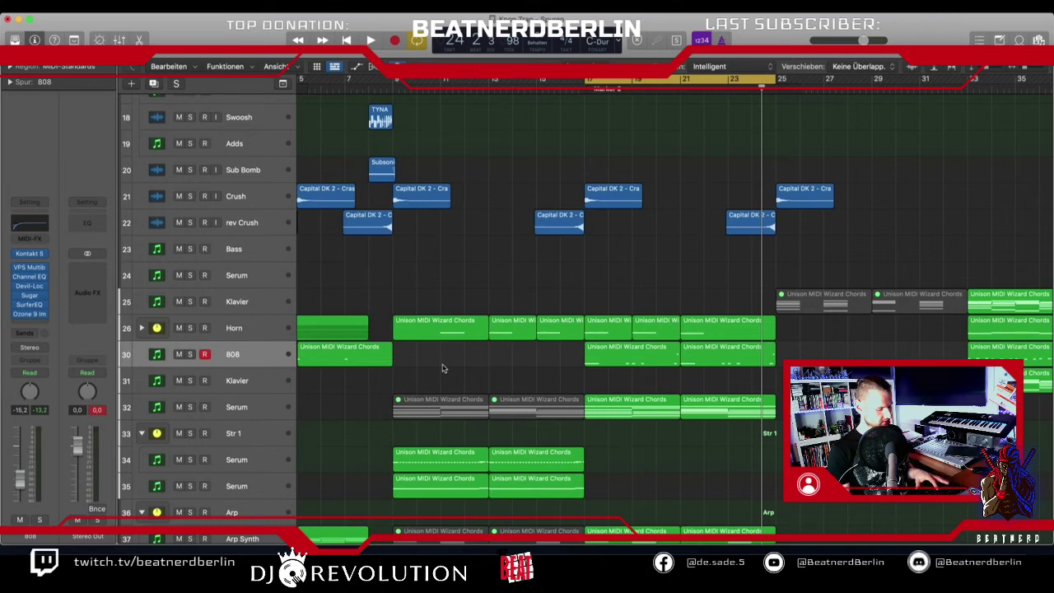
pyautogui.hotkey('ctrl', 'z')
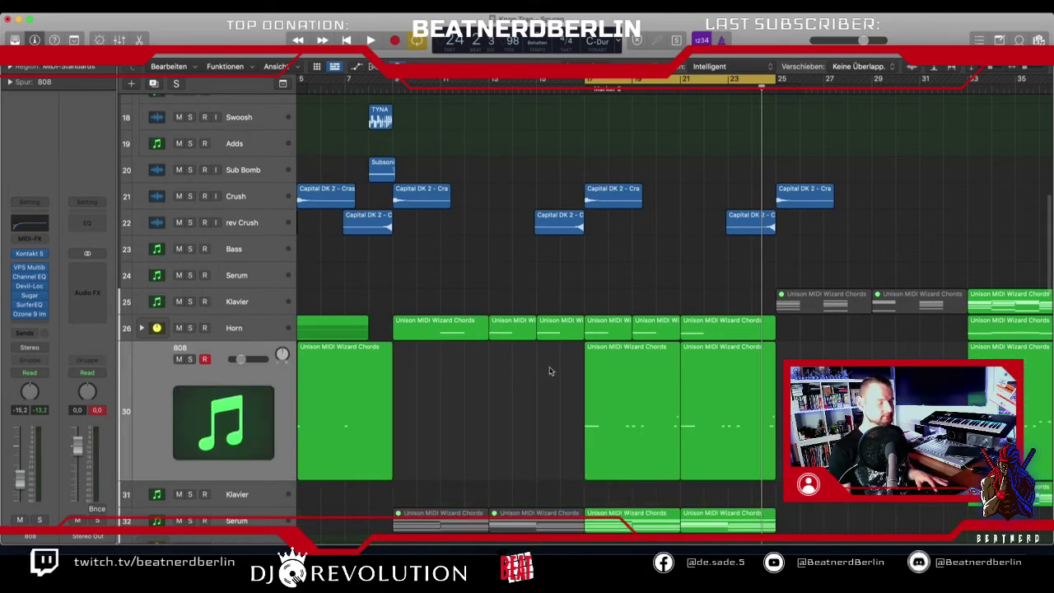
pyautogui.hotkey('ctrl', 'z')
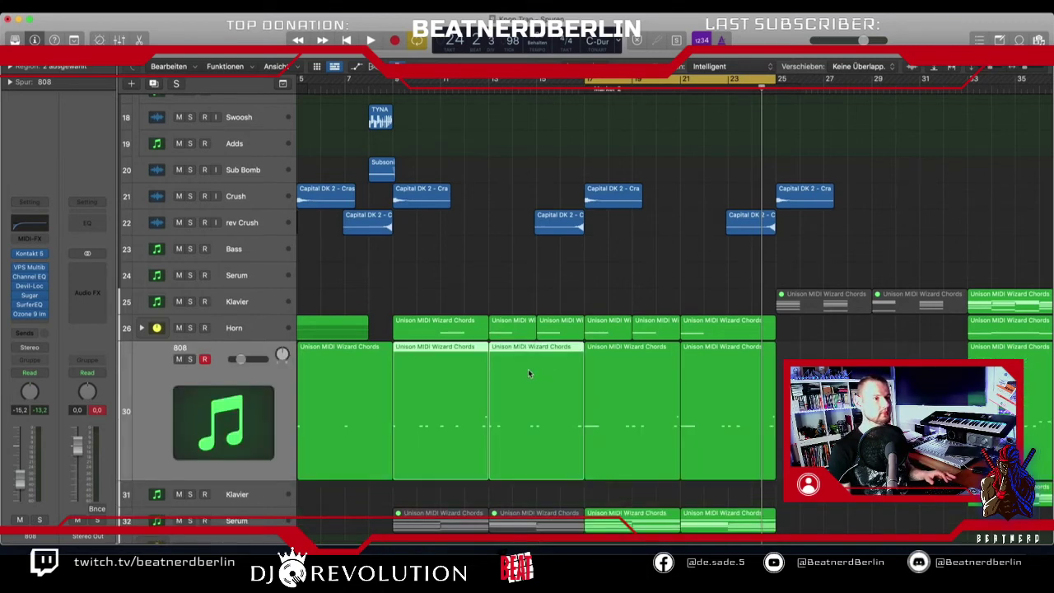
pyautogui.hotkey('ctrl', 'z')
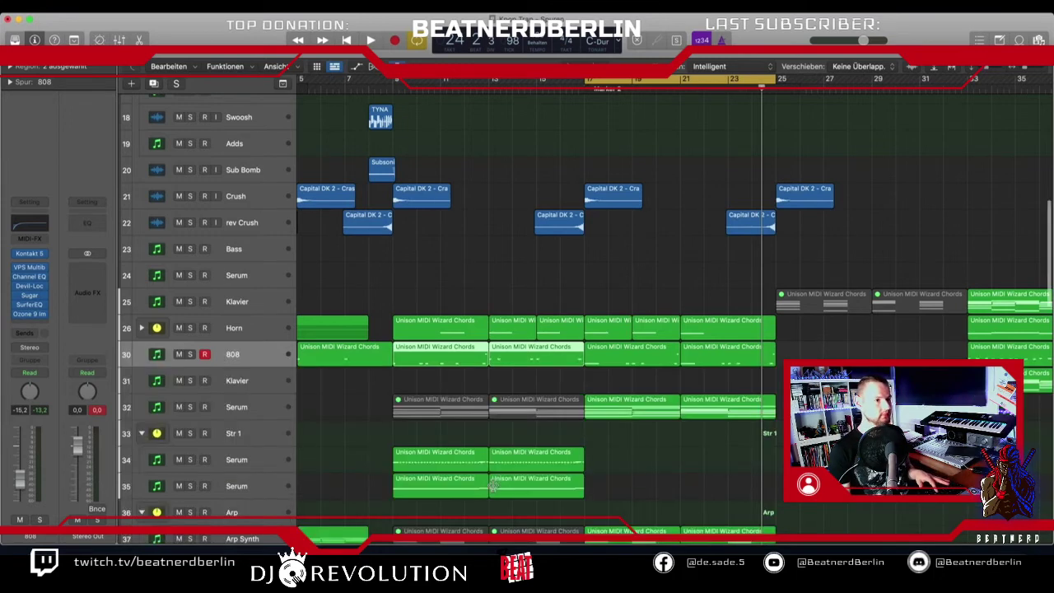
# Park the 808 regions from bars 9 and 13 muted on the Klavier track below, and copy the bar 17 and 21 regions into their place.
pyautogui.moveTo(511, 381); pyautogui.dragTo(462, 385)
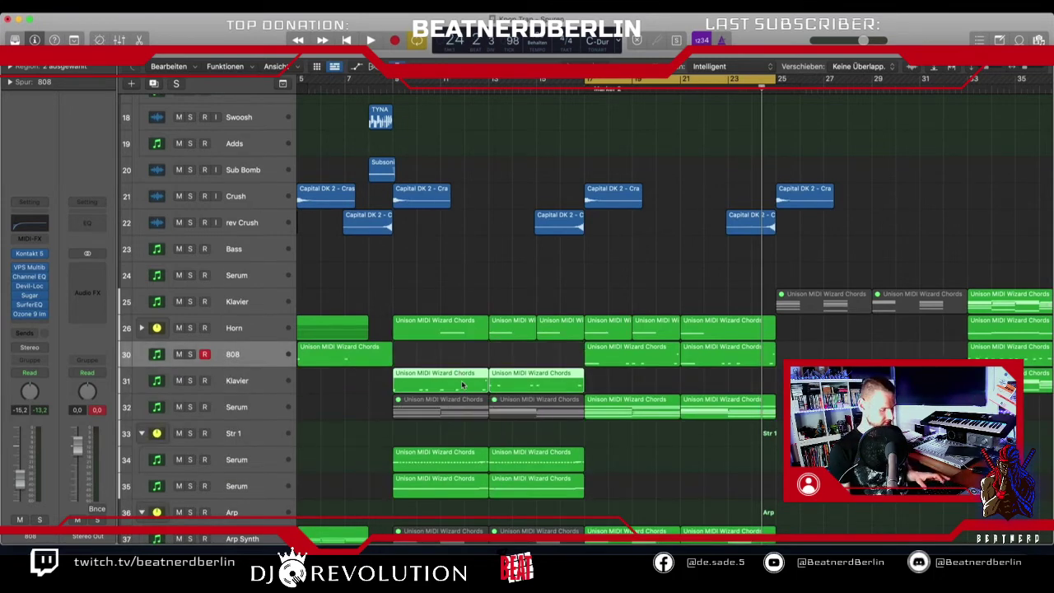
pyautogui.moveTo(699, 379); pyautogui.dragTo(453, 355)
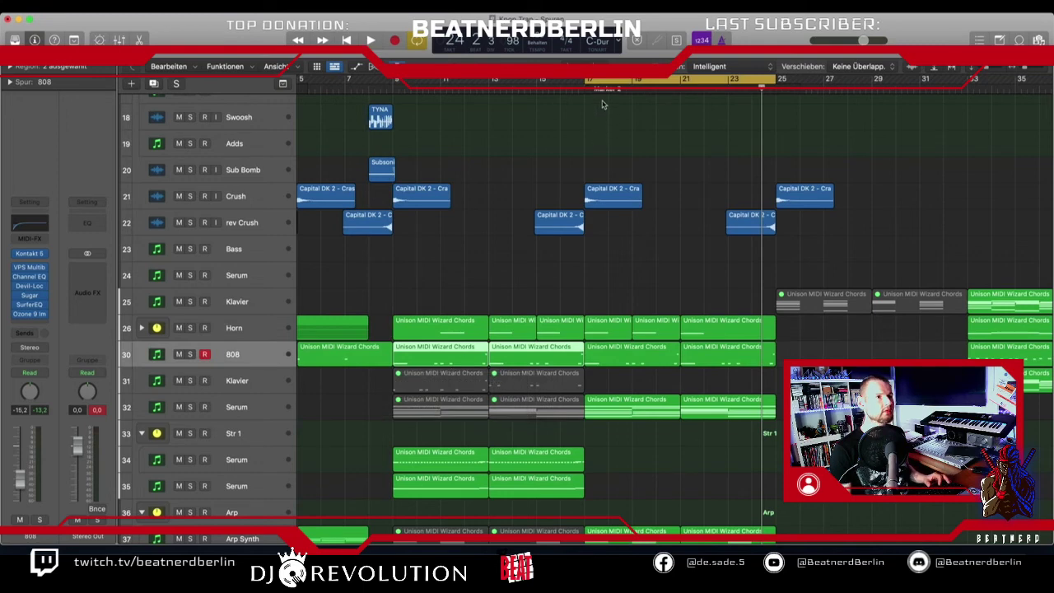
# Extend the start of the cycle range back to about bar 8 and play the arrangement from there.
pyautogui.moveTo(587, 80); pyautogui.dragTo(381, 79)
pyautogui.click(381, 78)
pyautogui.click(367, 86)
pyautogui.press('space')
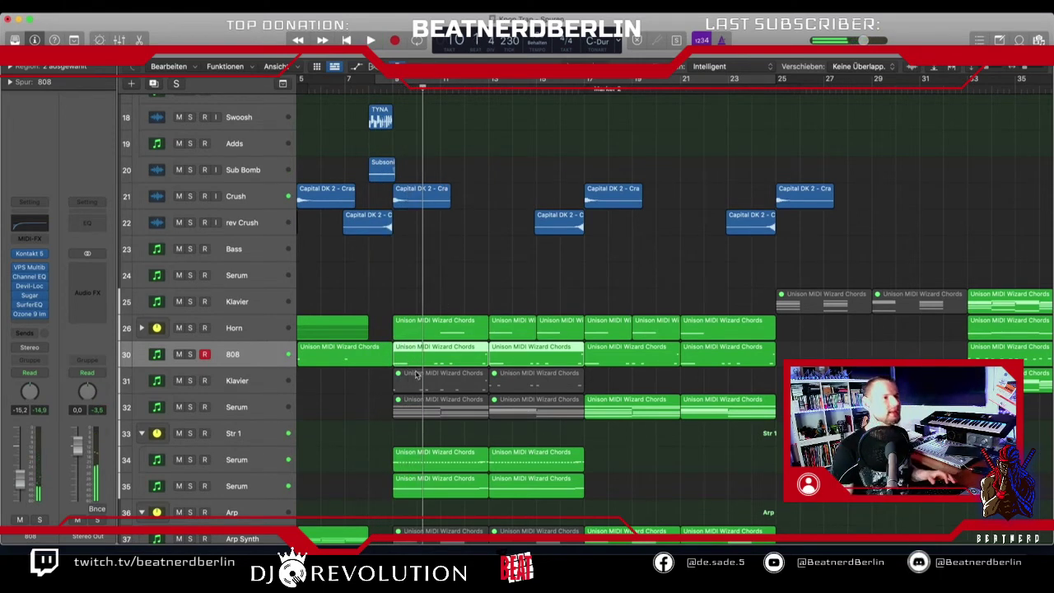
# Shorten the first note of the 808 region at bar 9 to about one and a half beats, and play it with the cycle on.
pyautogui.click(424, 260)
pyautogui.doubleClick(418, 359)
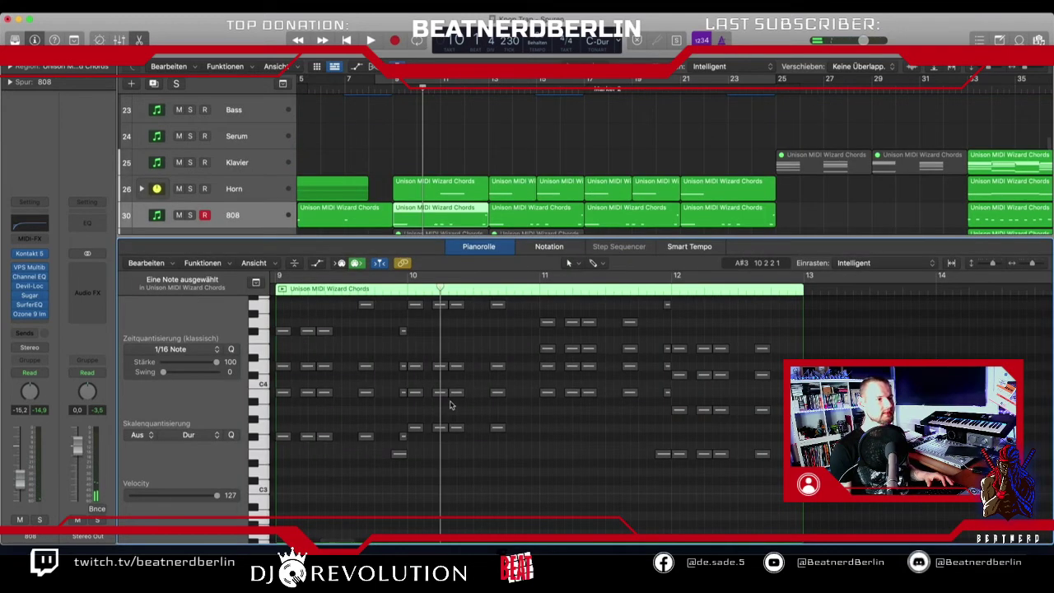
pyautogui.scroll(-5, 458, 407)
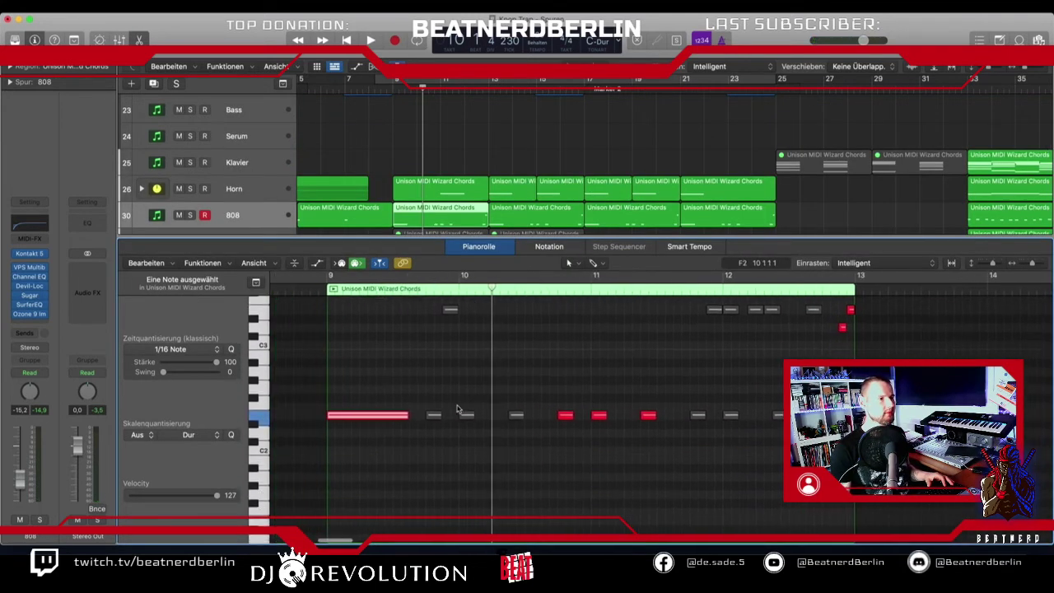
pyautogui.moveTo(410, 418); pyautogui.dragTo(371, 435)
pyautogui.click(393, 80)
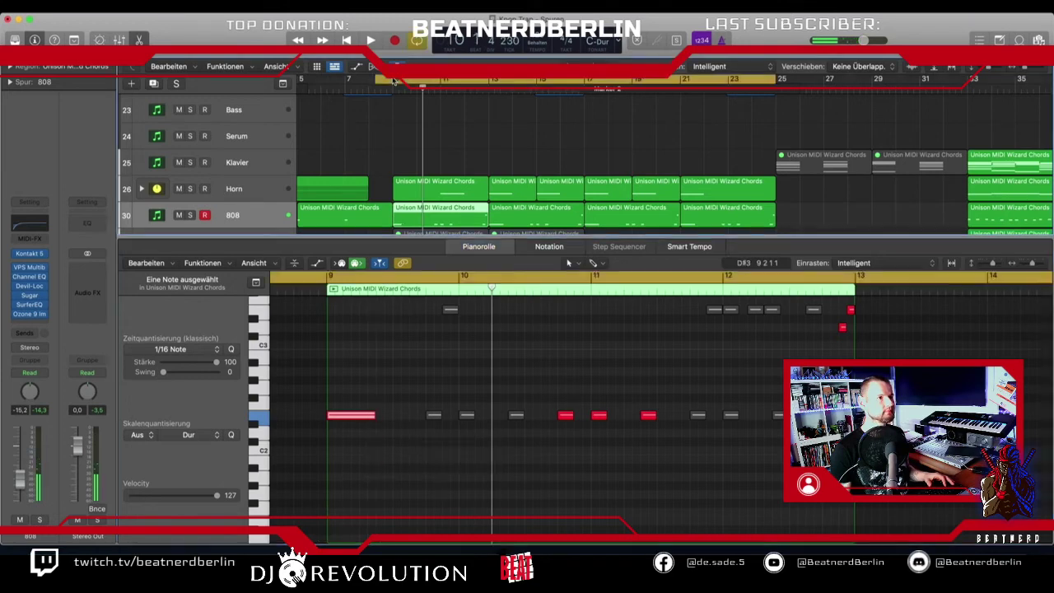
pyautogui.press('space')
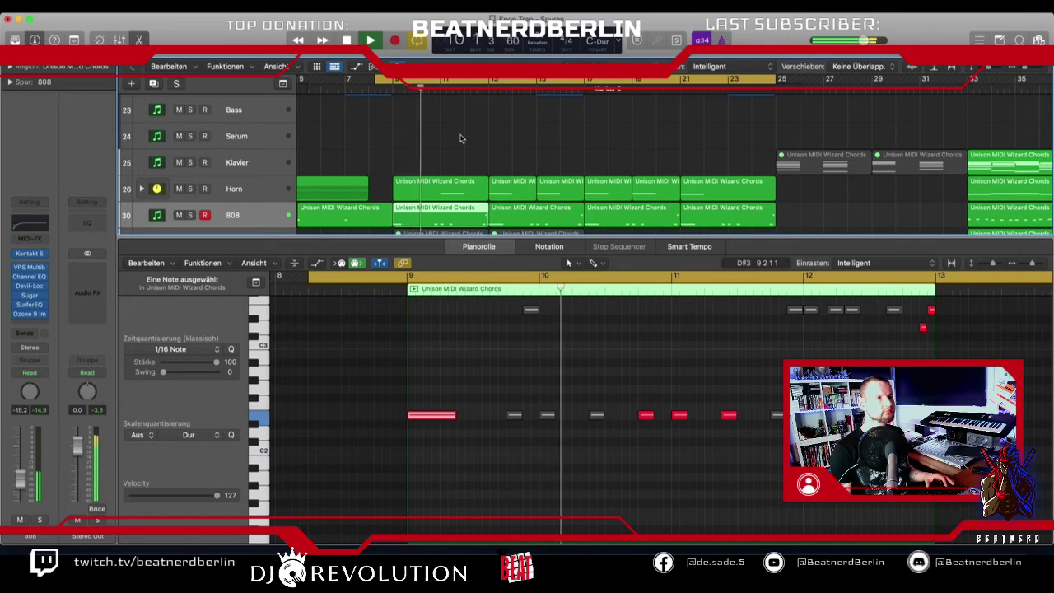
# Stop playback, replace the 808 region at bar 13 with a copy of the bar 9 region, and close the piano roll.
pyautogui.press('space')
pyautogui.click(536, 218)
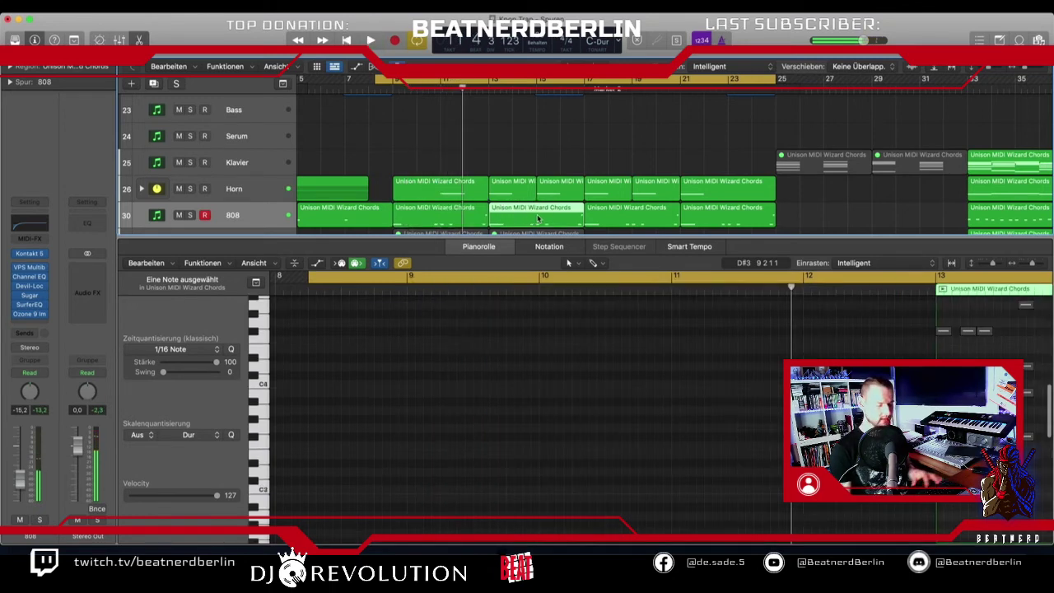
pyautogui.press('Delete')
pyautogui.click(454, 214)
pyautogui.moveTo(414, 218); pyautogui.dragTo(509, 218)
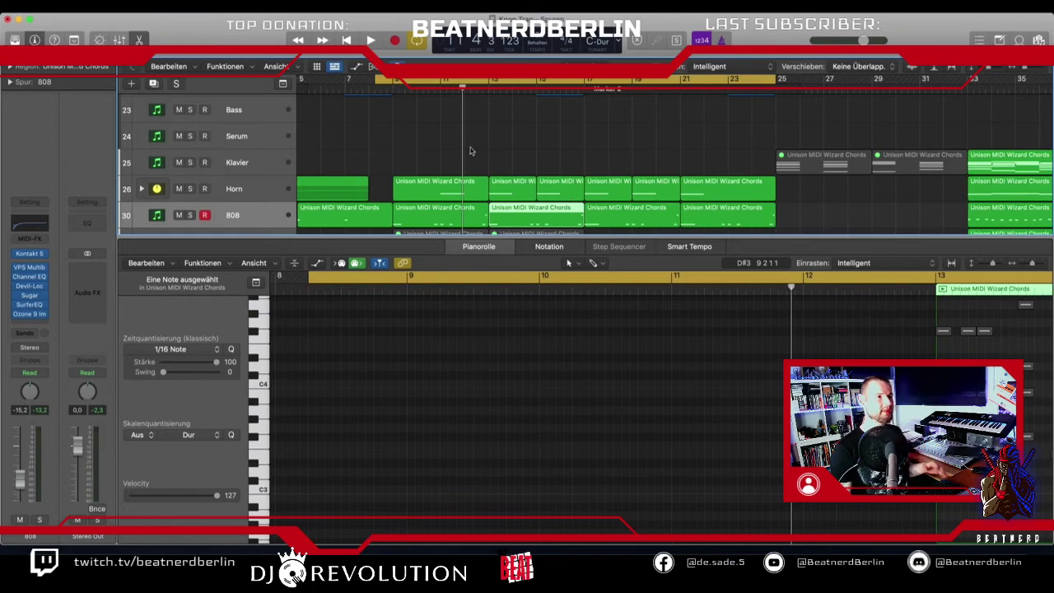
pyautogui.press('e')
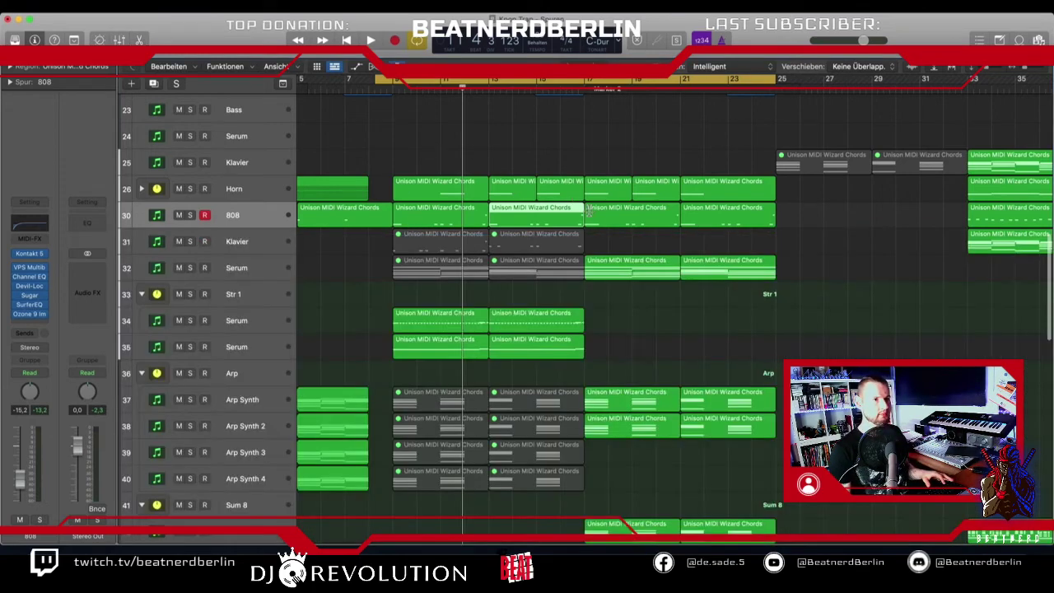
# Play the arrangement through to bar 25 to check the edited 808 regions in the full mix.
pyautogui.press('space')
pyautogui.scroll(8, 531, 238)
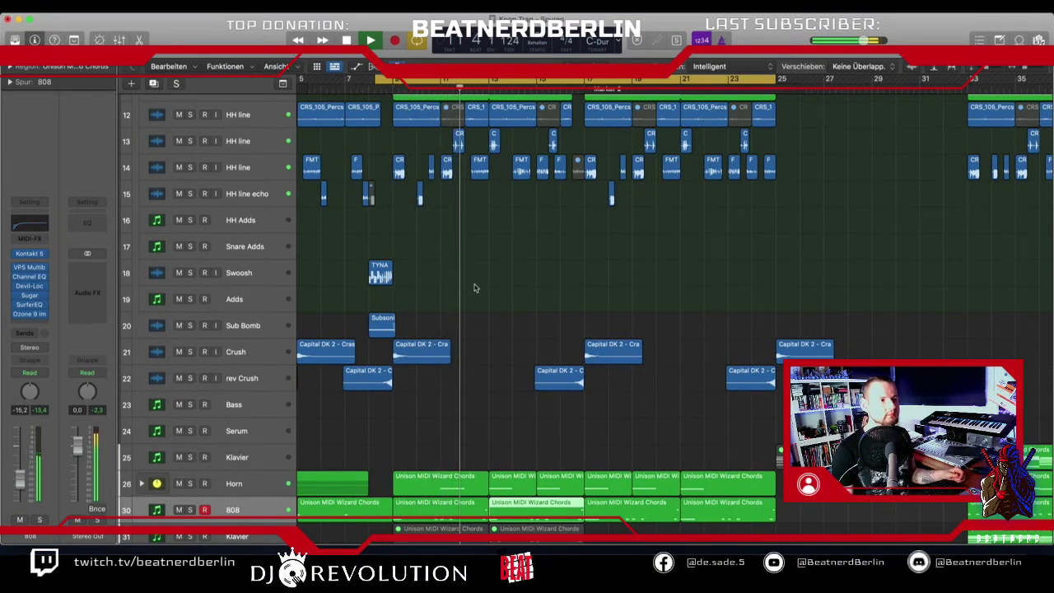
pyautogui.scroll(-3, 474, 283)
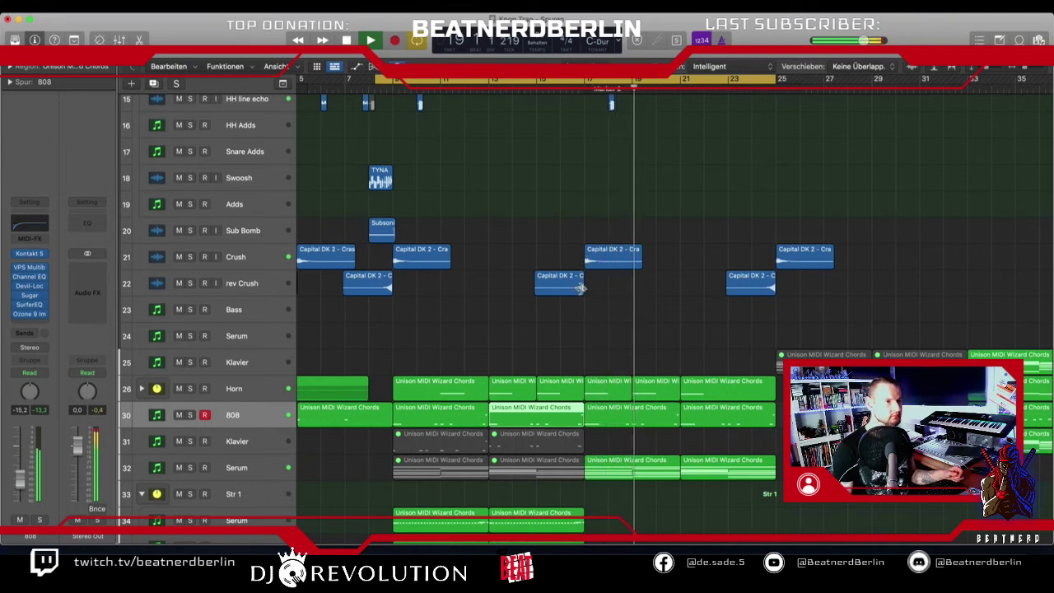
pyautogui.scroll(-3, 580, 289)
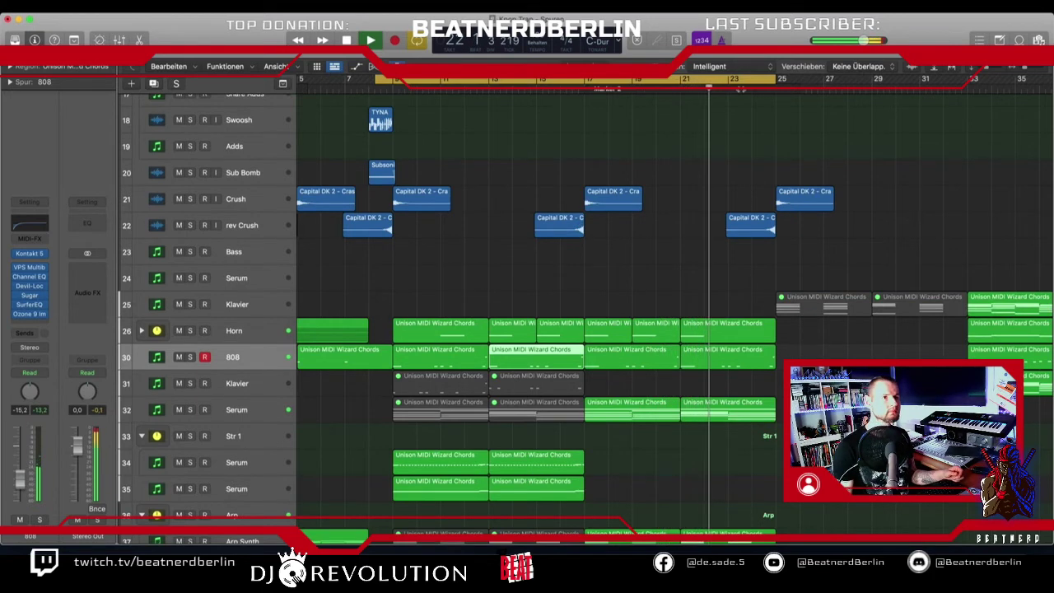
pyautogui.scroll(-5, 582, 298)
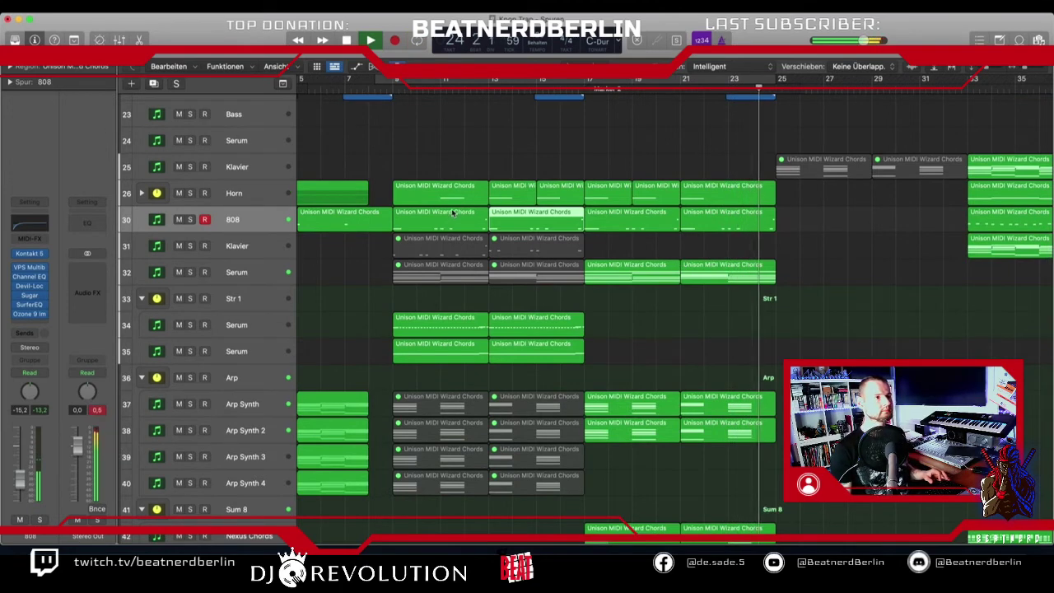
pyautogui.click(363, 227)
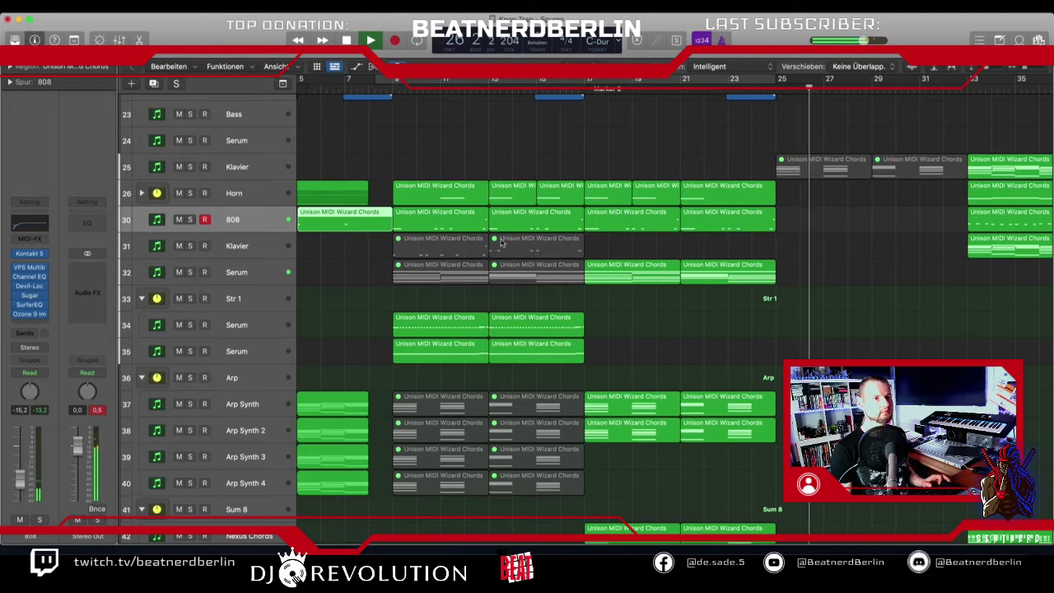
# Set the Nexus Chords volume to -15.8 dB on track 45 and -17.0 dB on track 46, and play the section from bar 33.
pyautogui.hscroll(10, 500, 241)
pyautogui.scroll(-1, 500, 241)
pyautogui.scroll(-5, 499, 242)
pyautogui.click(238, 422)
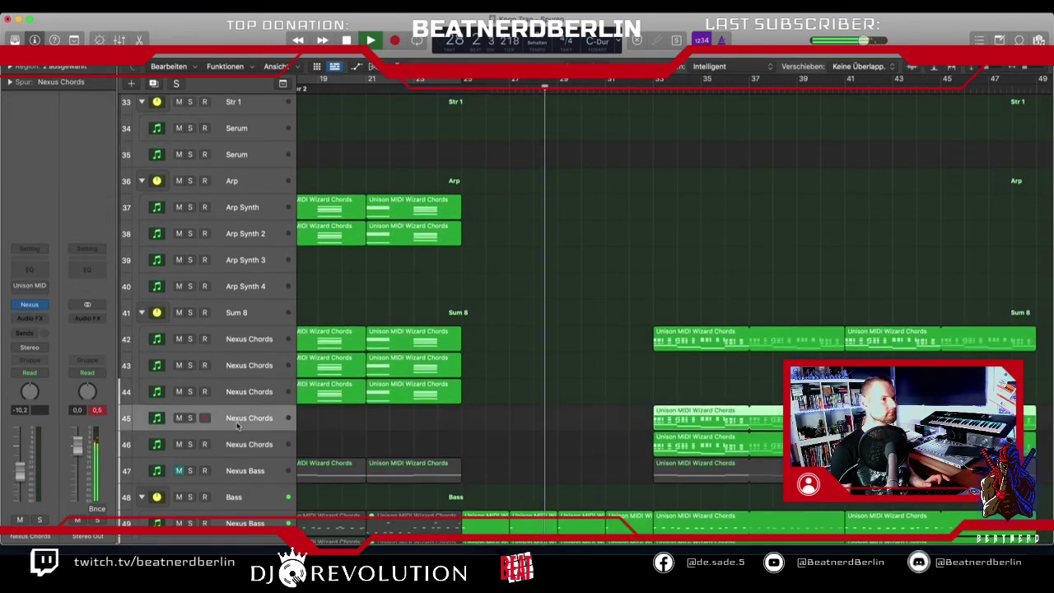
pyautogui.click(234, 445)
pyautogui.moveTo(21, 470); pyautogui.dragTo(21, 475)
pyautogui.scroll(-3, 239, 416)
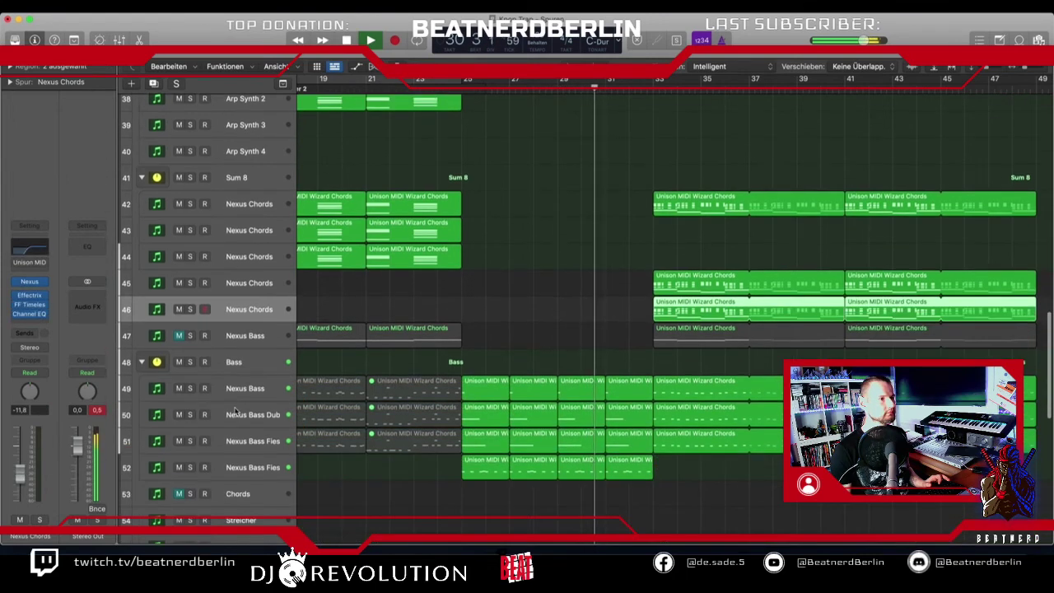
pyautogui.click(235, 363)
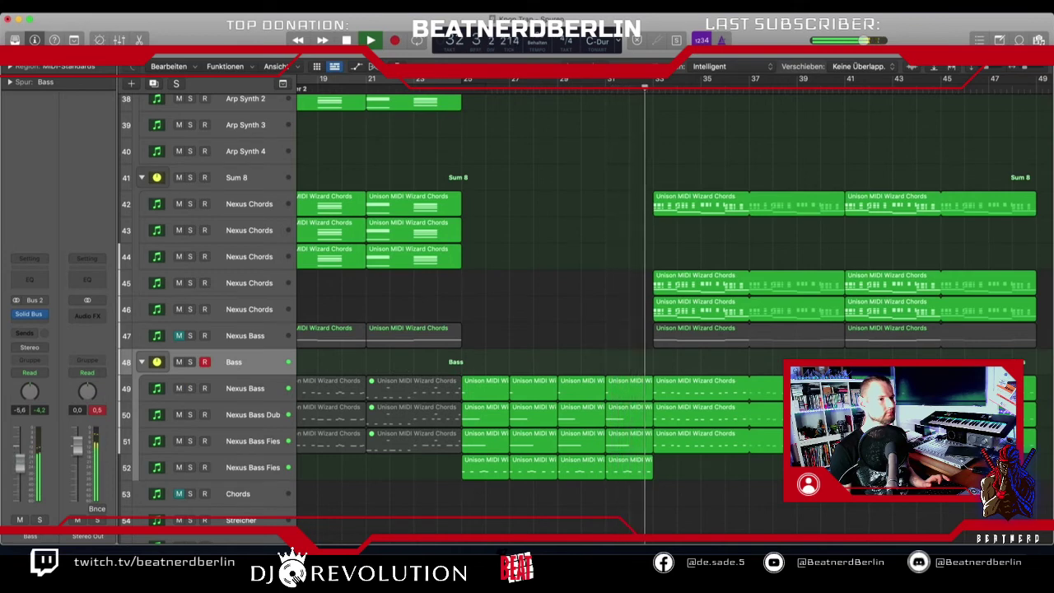
pyautogui.press('space')
pyautogui.click(144, 311)
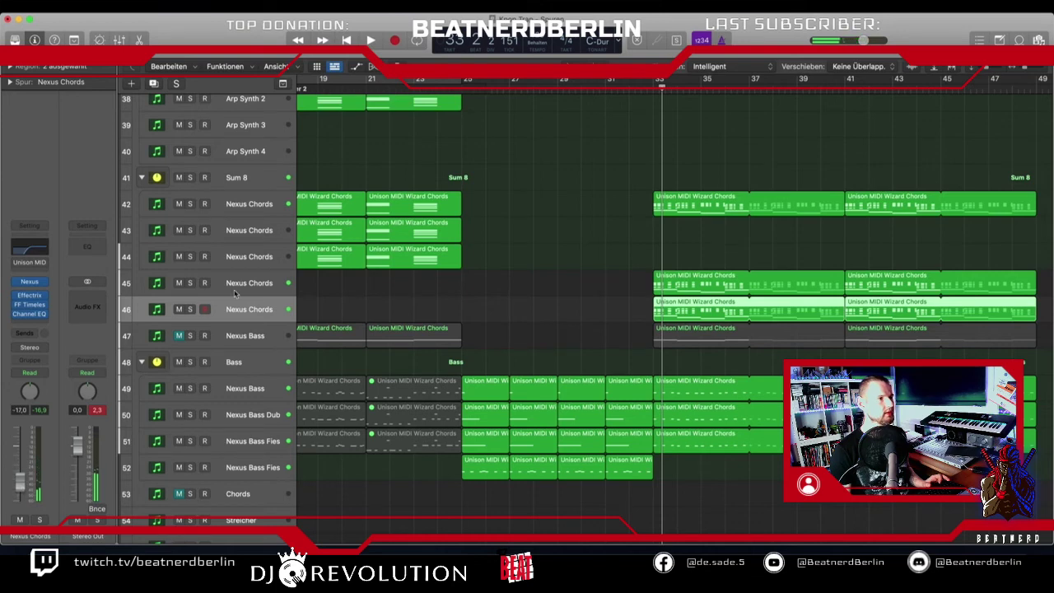
pyautogui.click(232, 290)
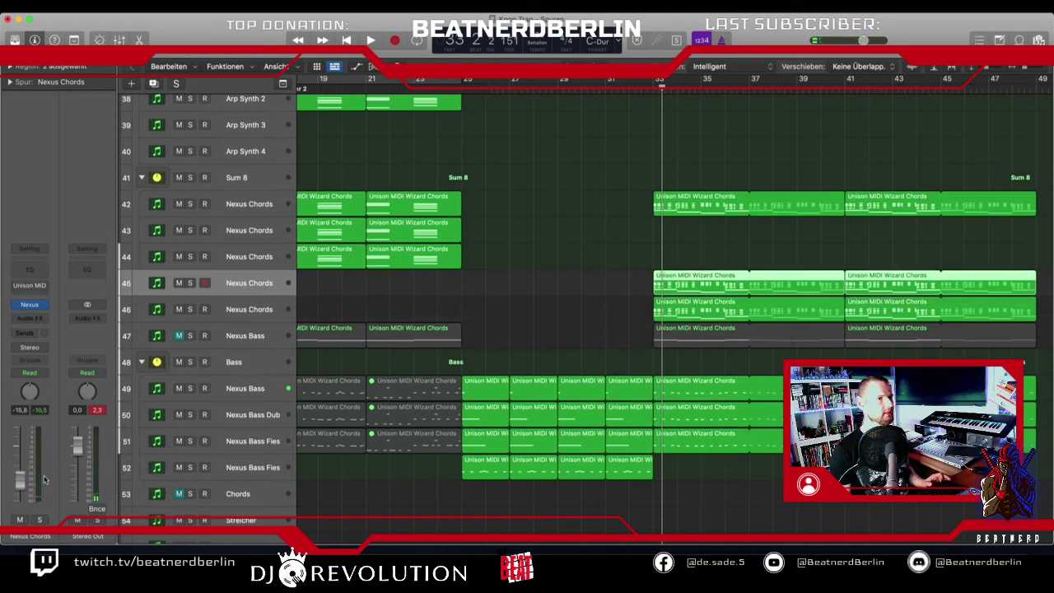
pyautogui.press('space')
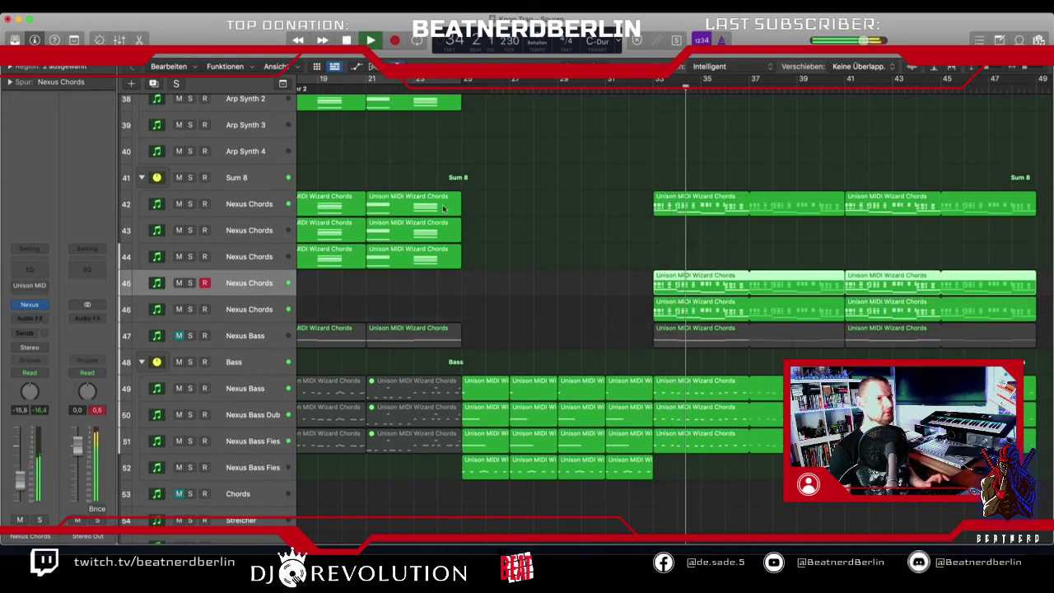
# Lower the volume of the Klavier on track 31 to -14.8 dB and stop playback.
pyautogui.scroll(10, 449, 208)
pyautogui.scroll(3, 449, 208)
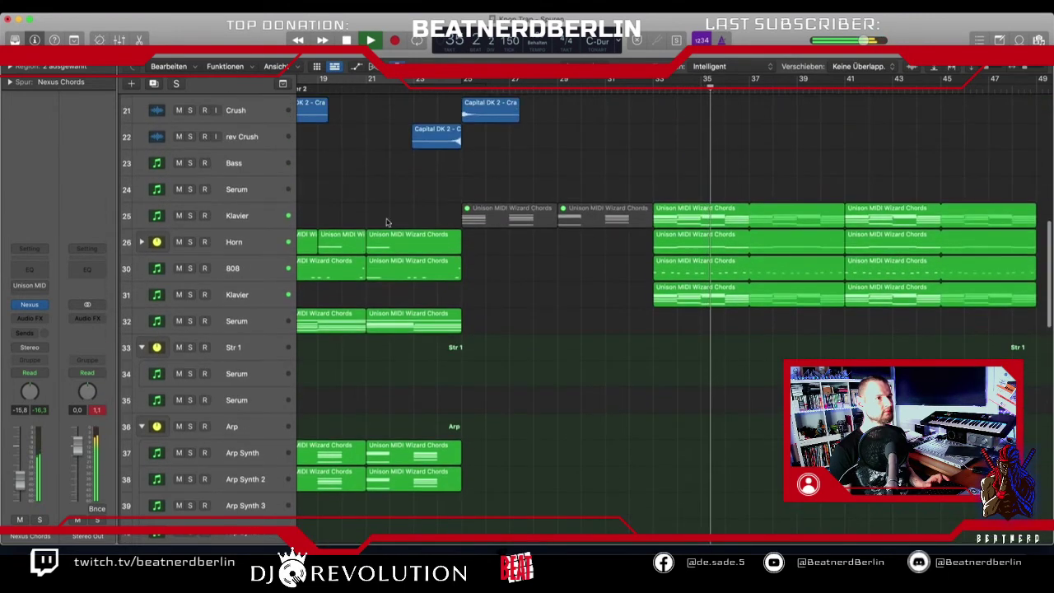
pyautogui.click(237, 294)
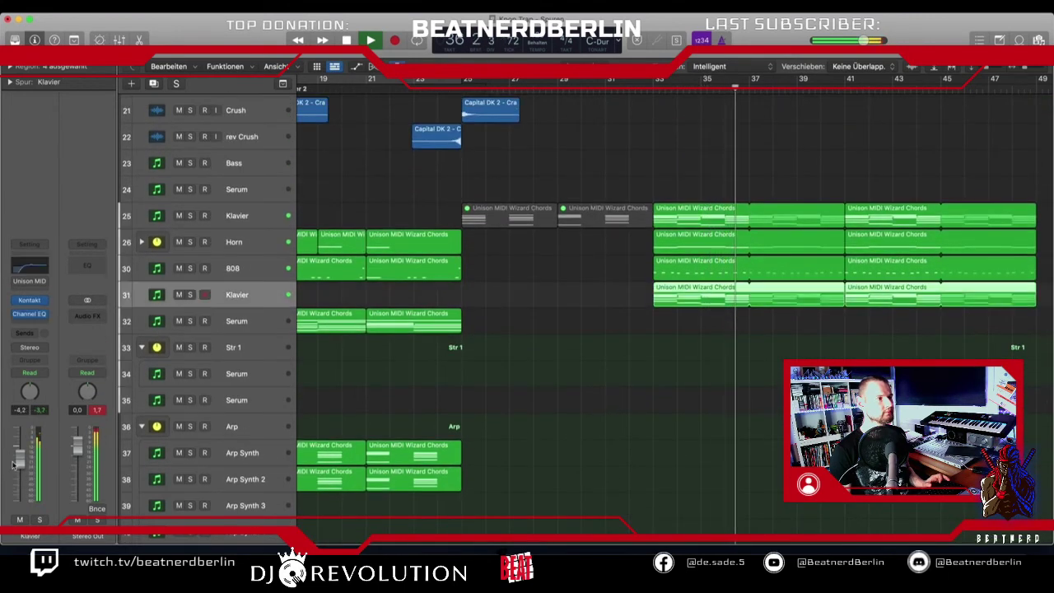
pyautogui.press('space')
# Review the 808 and vocal regions in the first part of the arrangement, and briefly play from bar 1.
pyautogui.hscroll(-5, 577, 177)
pyautogui.hscroll(-4, 634, 157)
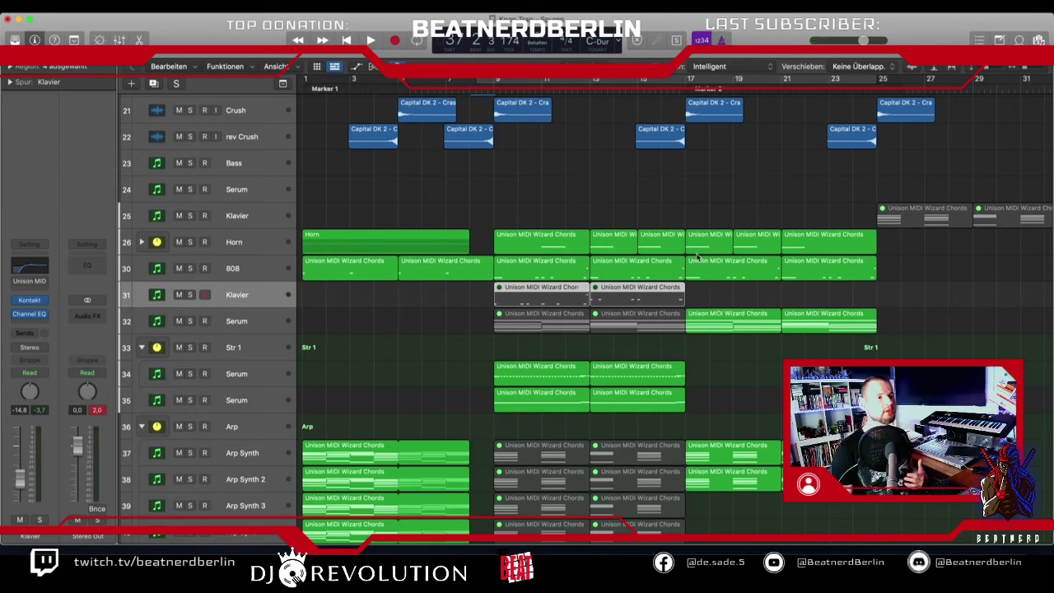
pyautogui.scroll(1, 691, 271)
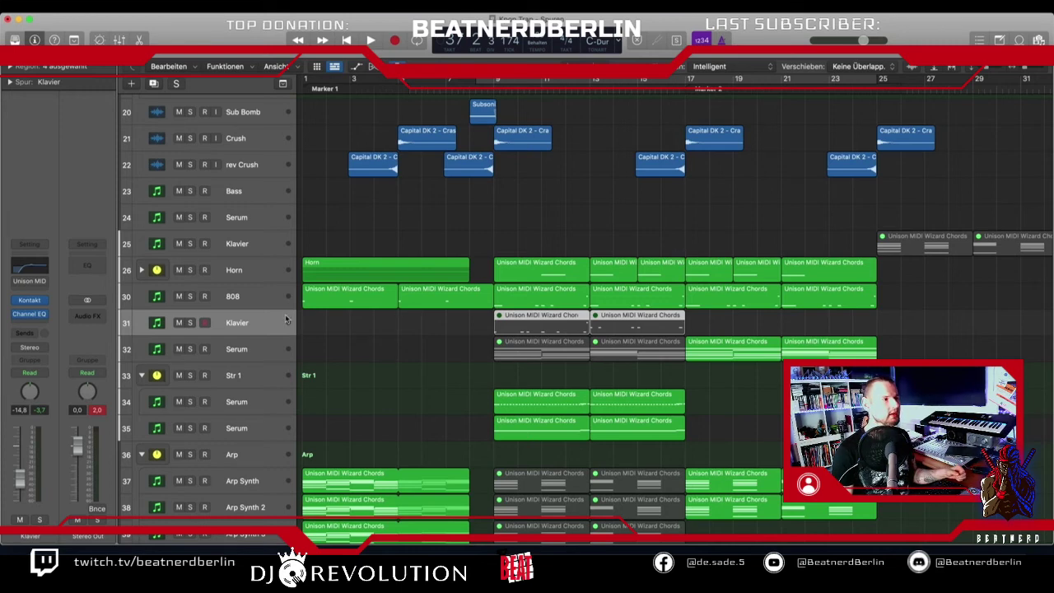
pyautogui.click(256, 300)
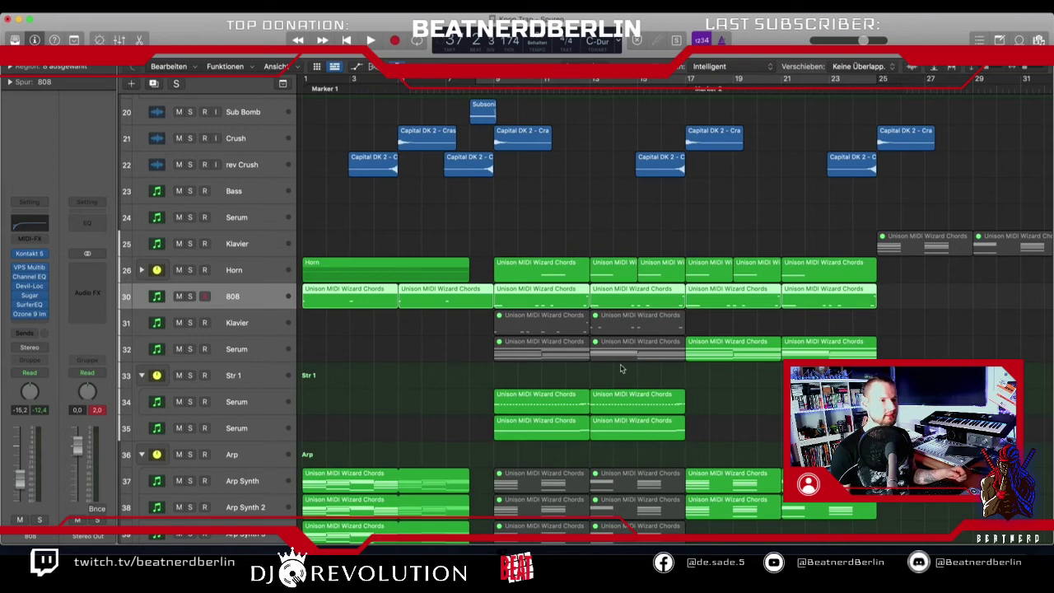
pyautogui.scroll(-20, 622, 369)
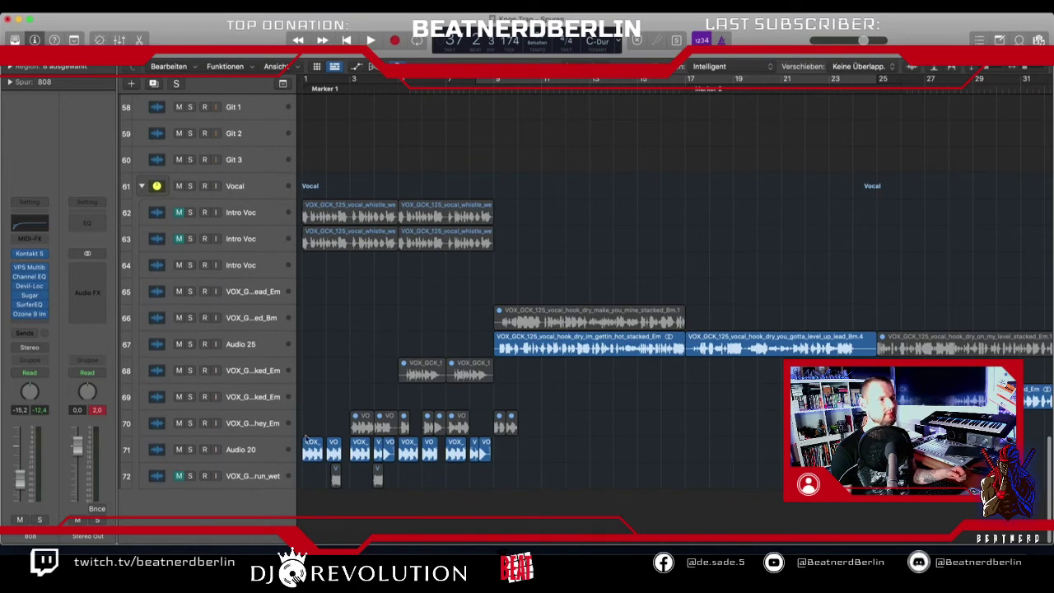
pyautogui.click(308, 88)
pyautogui.press('space')
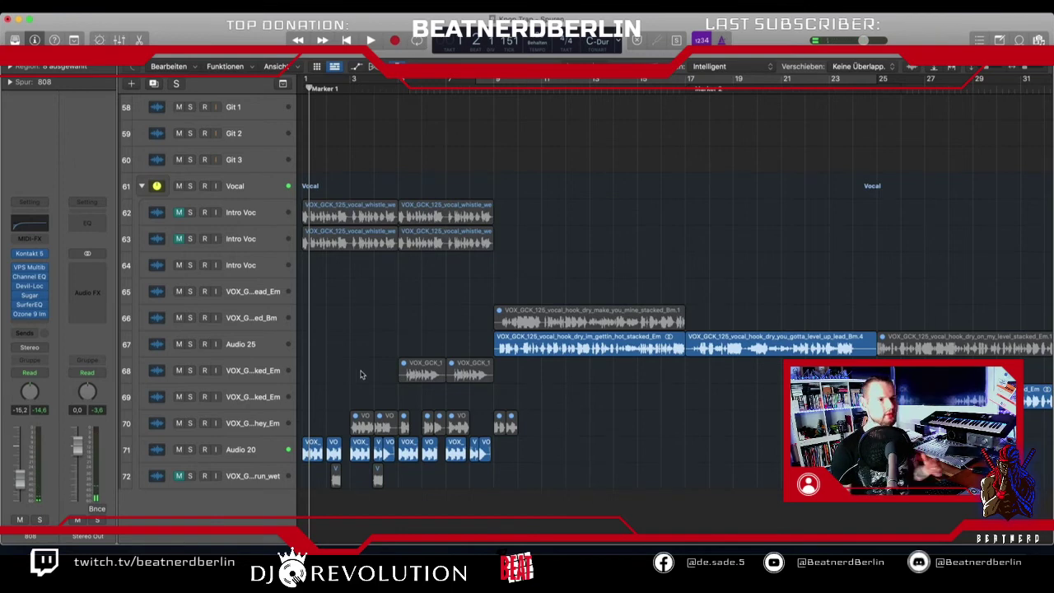
# Select the Bass stack's regions on tracks 49 to 52 between bars 25 and 33, and inspect the bass layers.
pyautogui.scroll(5, 386, 370)
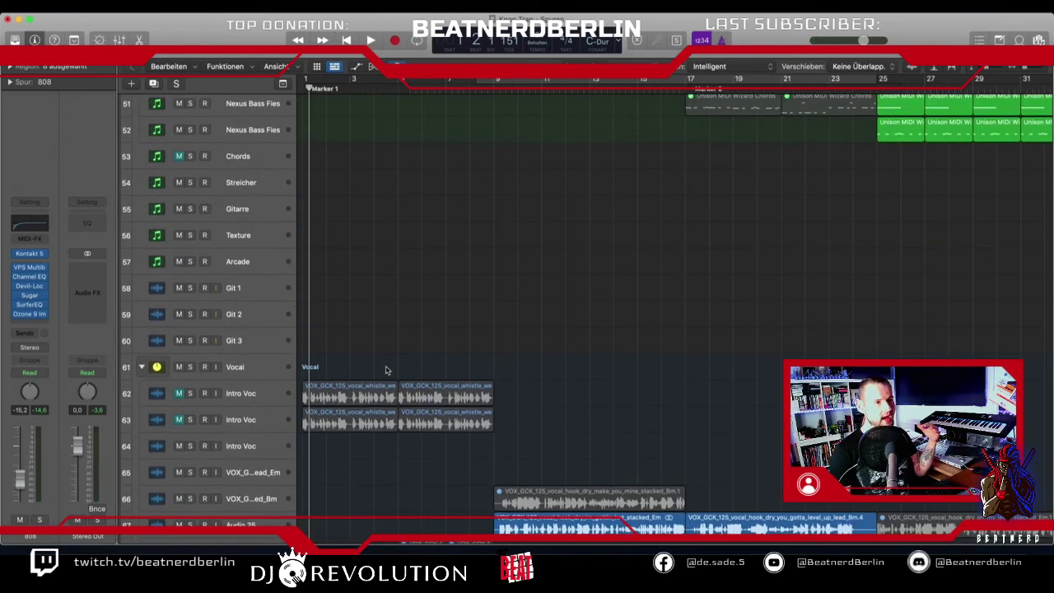
pyautogui.scroll(7, 426, 369)
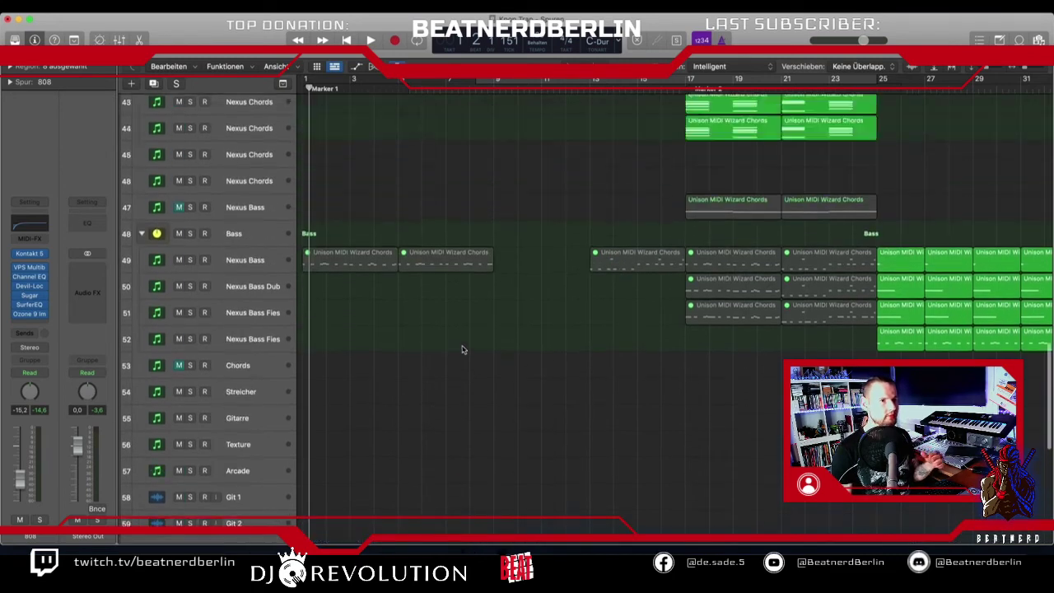
pyautogui.hscroll(8, 654, 275)
pyautogui.moveTo(593, 287); pyautogui.dragTo(718, 433)
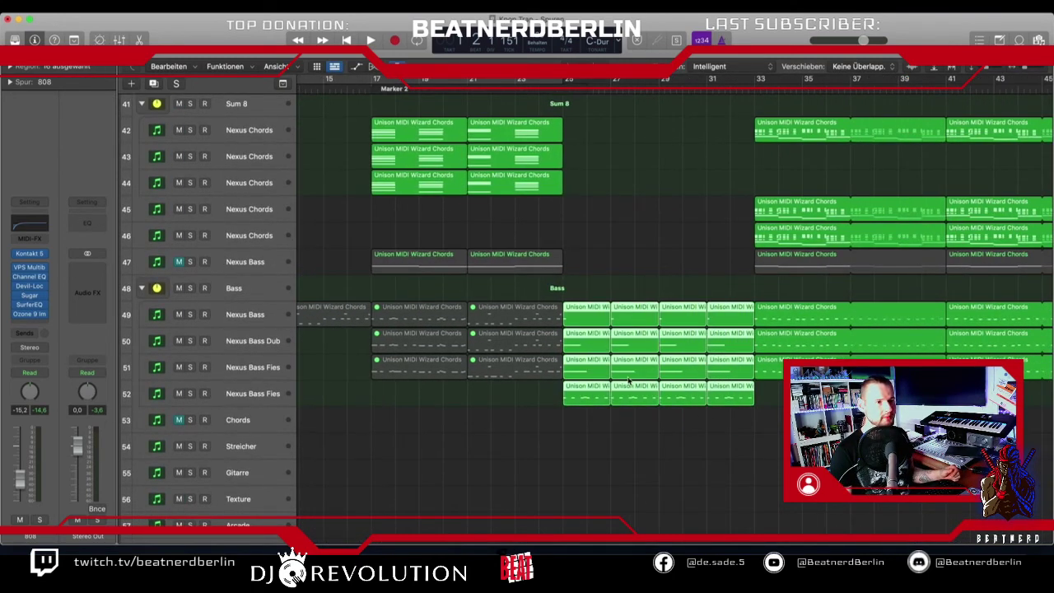
pyautogui.hscroll(6, 629, 381)
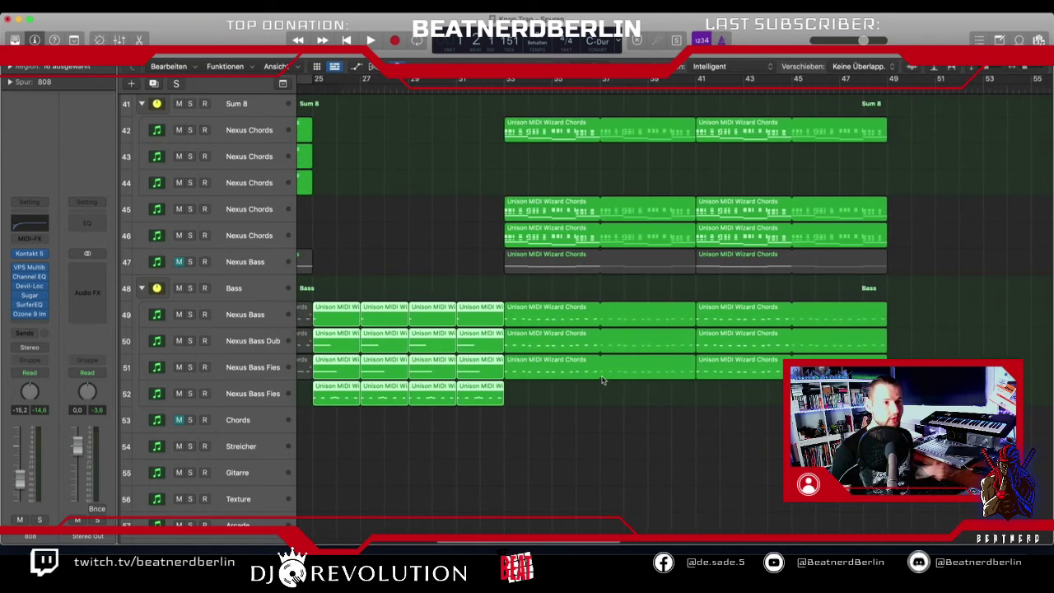